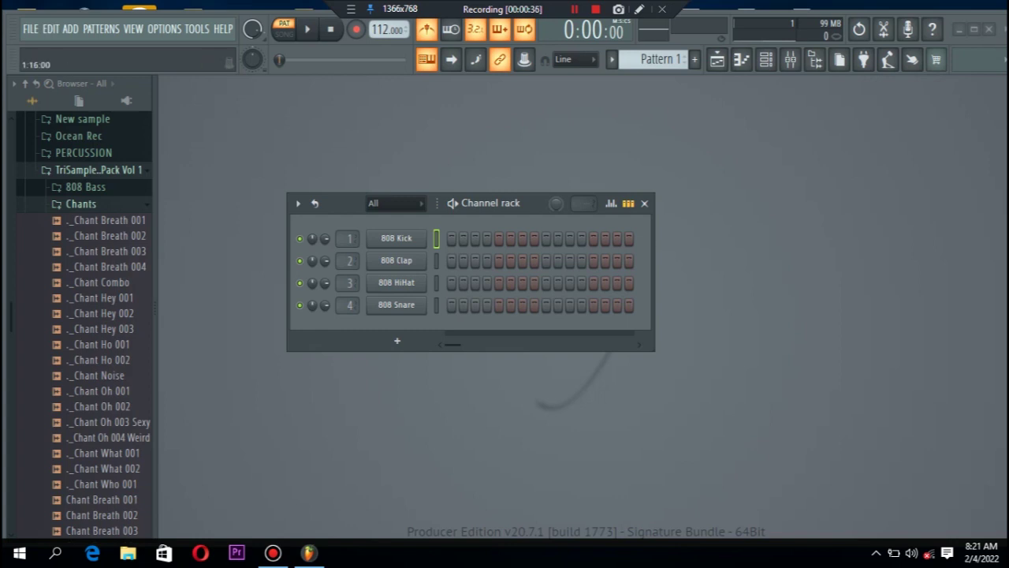
- Widen and reposition the Channel rack, and collapse the browser's expanded folder structure
{"action": "left_click_drag", "start_coordinate": [653, 268], "coordinate": [796, 268]}
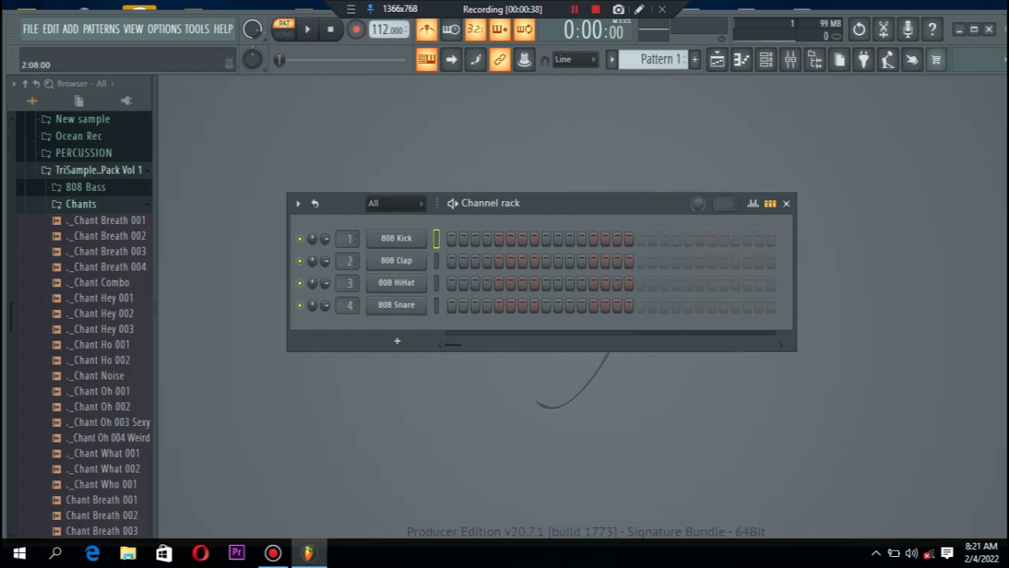
{"action": "left_click_drag", "start_coordinate": [583, 203], "coordinate": [562, 206]}
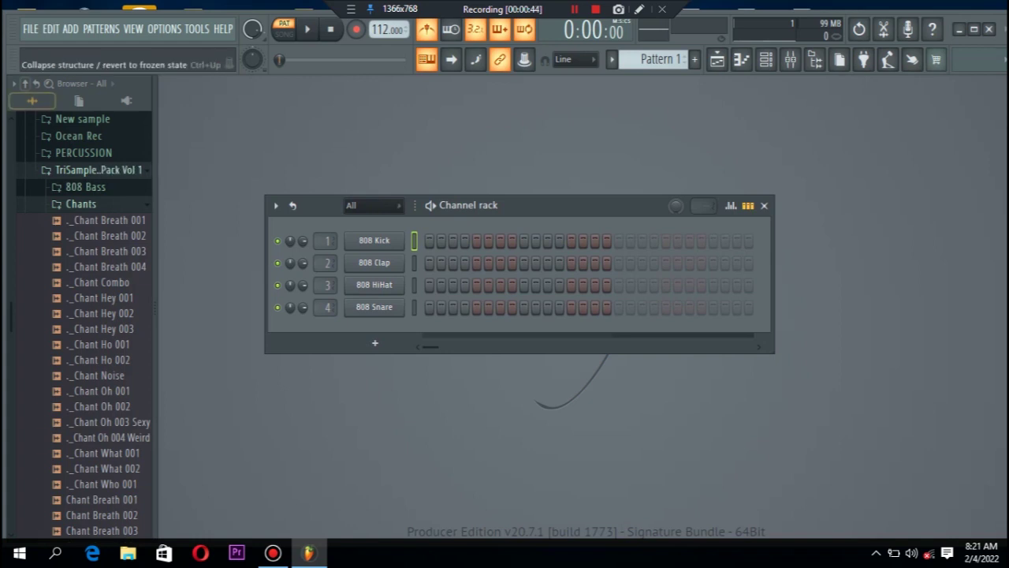
{"action": "left_click", "coordinate": [25, 83]}
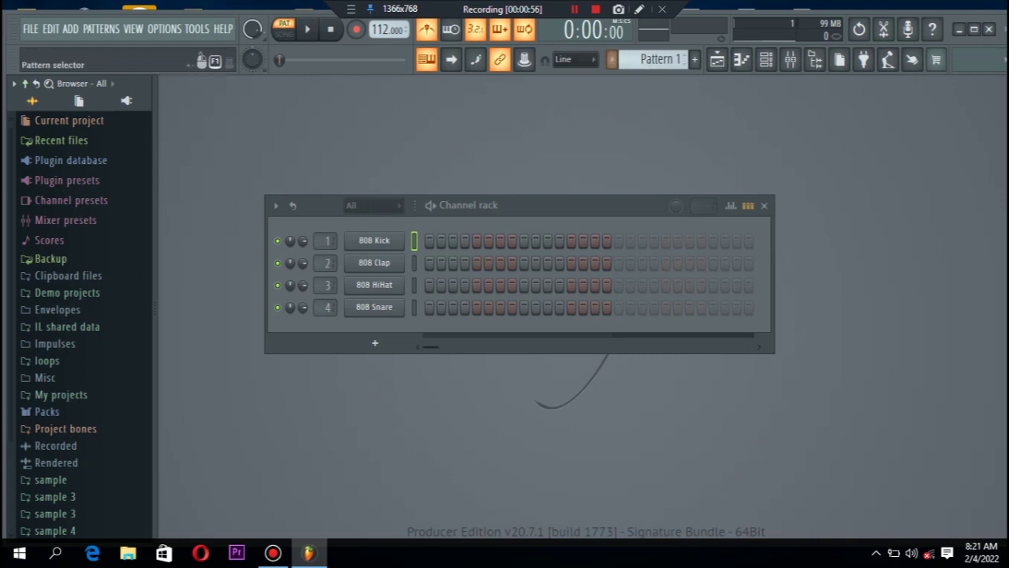
- Examine the Master track's effect slots and the Fruity Limiter options in the mixer, and close it
{"action": "left_click", "coordinate": [790, 59]}
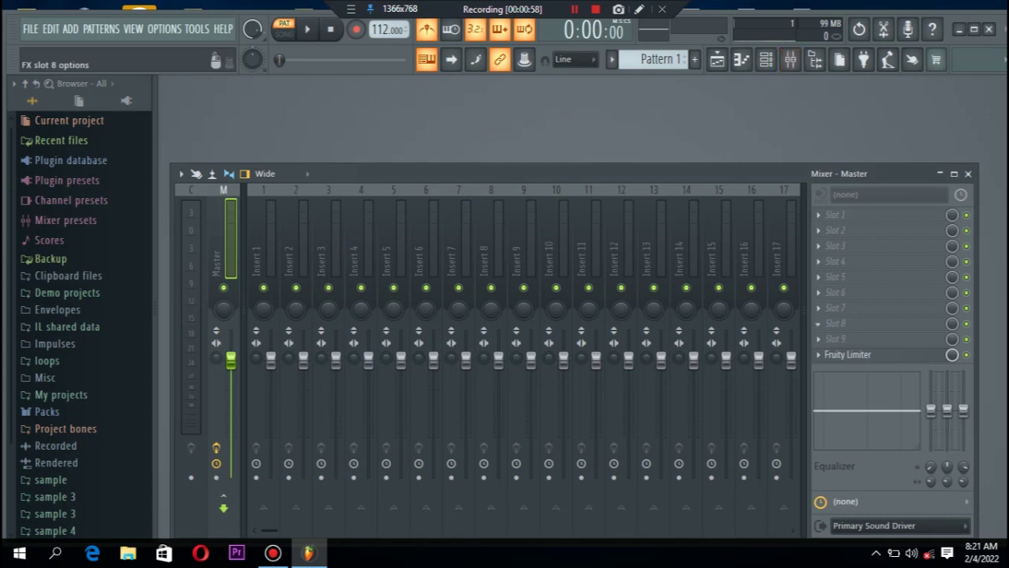
{"action": "left_click", "coordinate": [818, 354]}
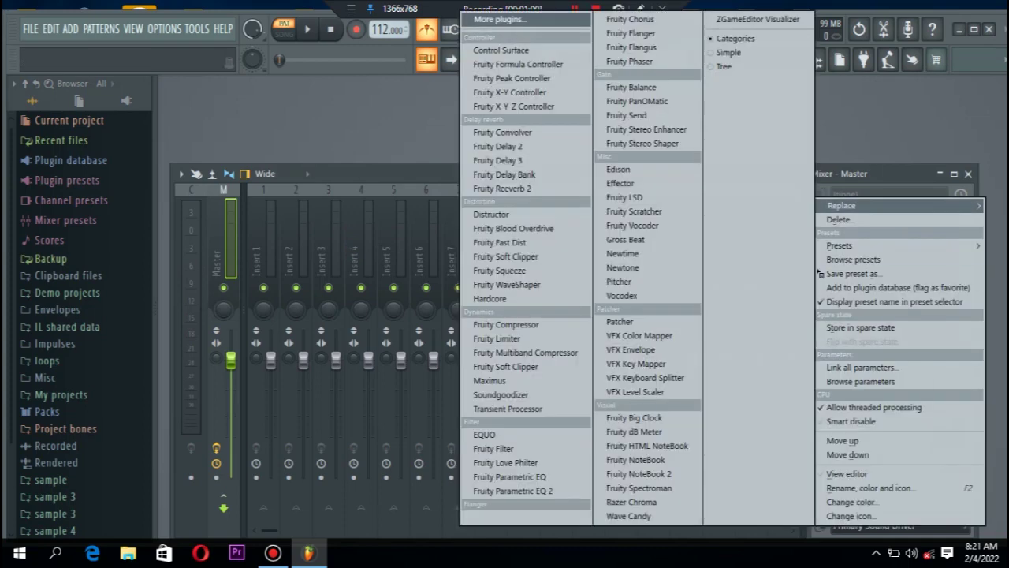
{"action": "left_click", "coordinate": [968, 173]}
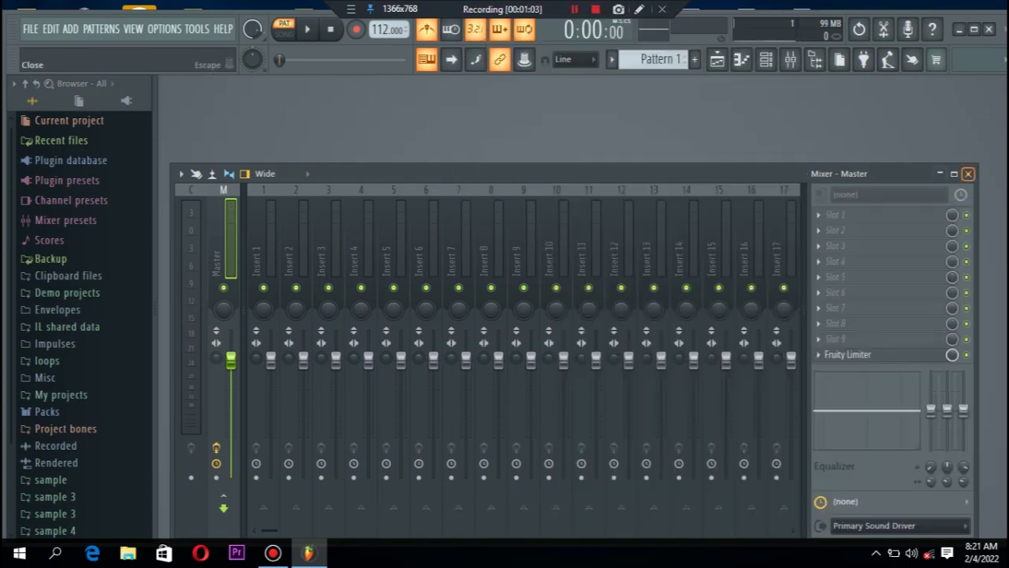
{"action": "left_click", "coordinate": [968, 173]}
{"action": "key", "text": "space"}
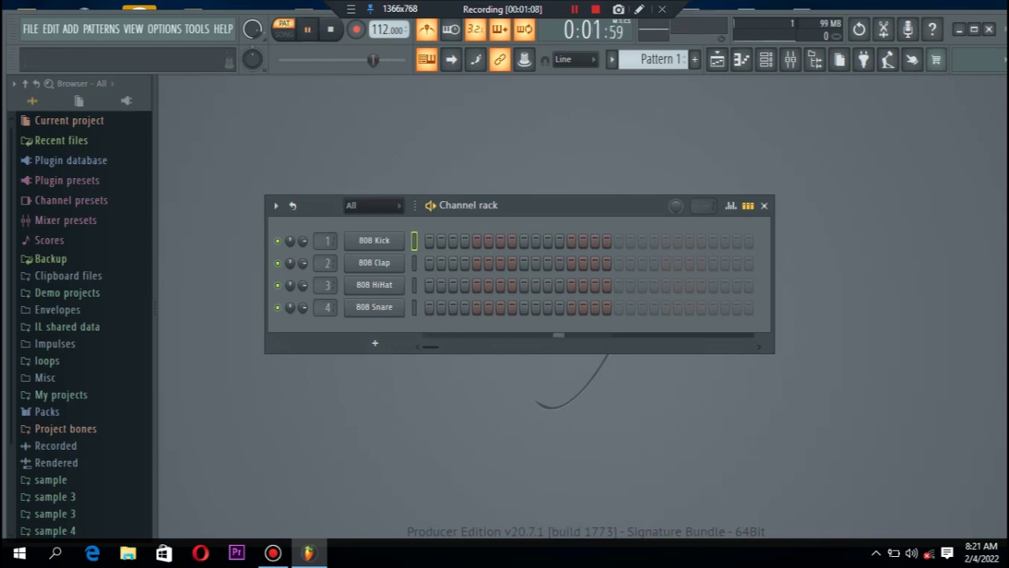
{"action": "left_click", "coordinate": [272, 553]}
{"action": "left_click", "coordinate": [273, 553]}
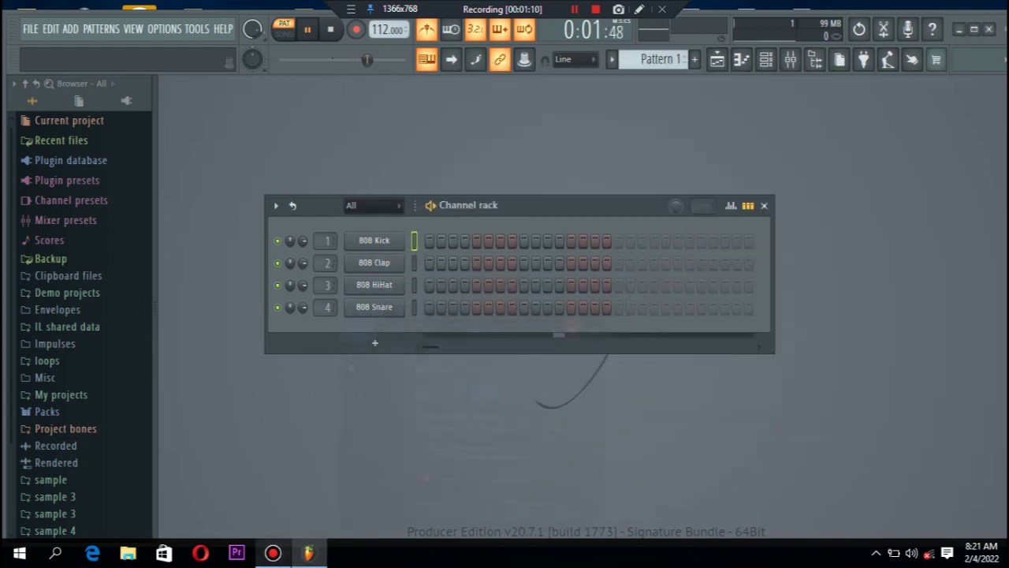
{"action": "key", "text": "space"}
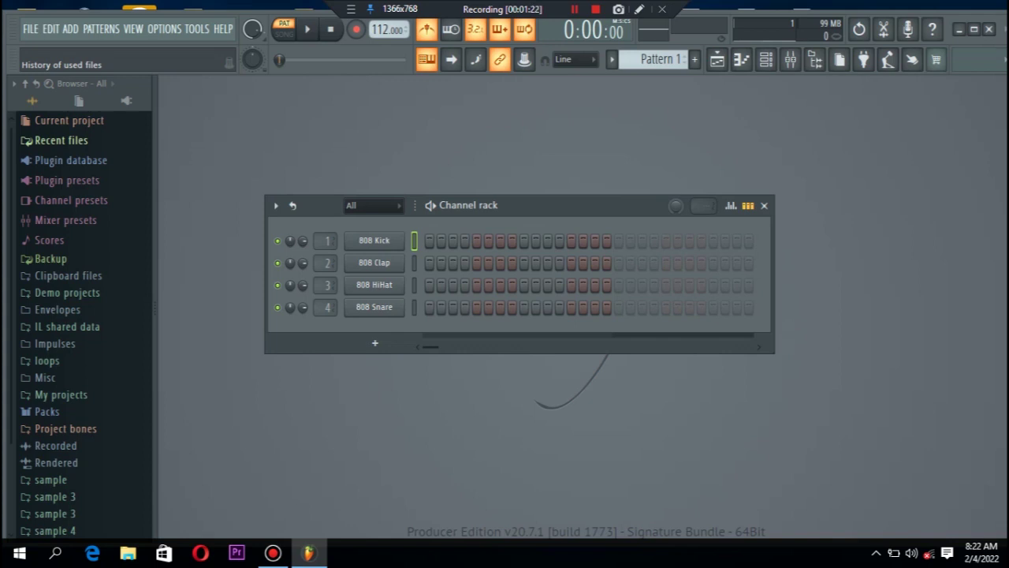
- Look through Recent files and the sample folder, and expand the first sample 3 folder to find drum sounds
{"action": "left_click", "coordinate": [61, 139]}
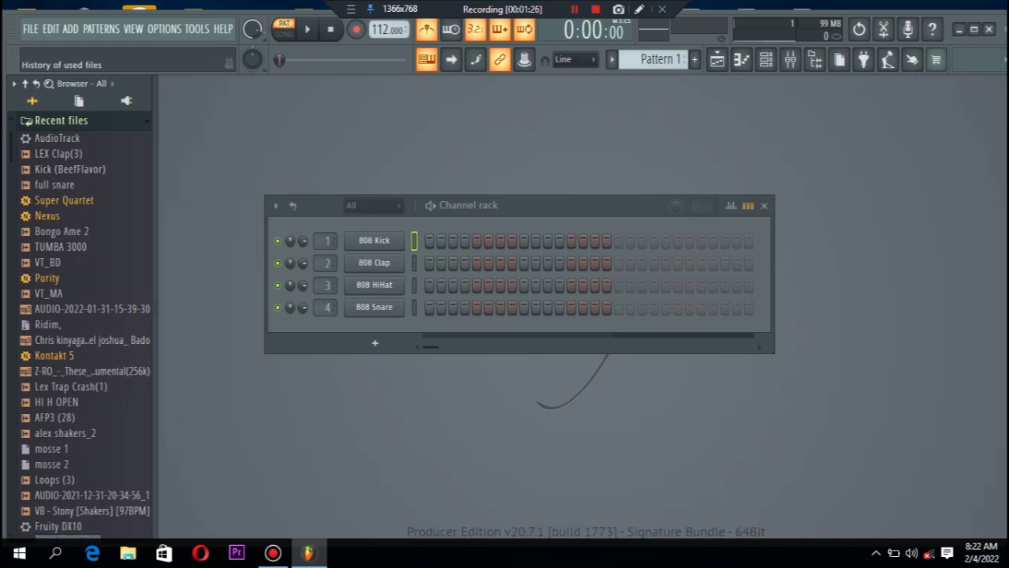
{"action": "left_click", "coordinate": [60, 120]}
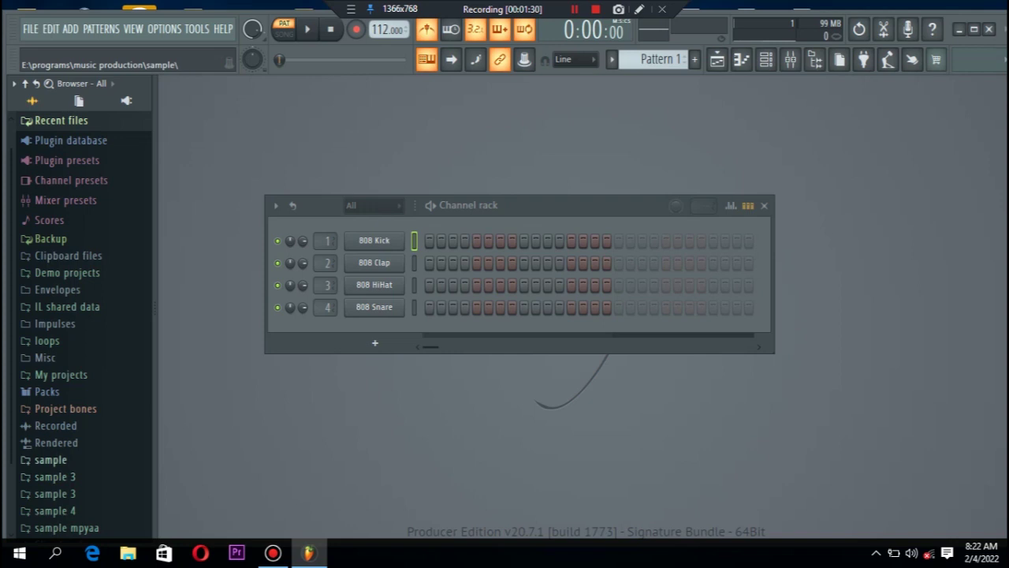
{"action": "left_click", "coordinate": [50, 459]}
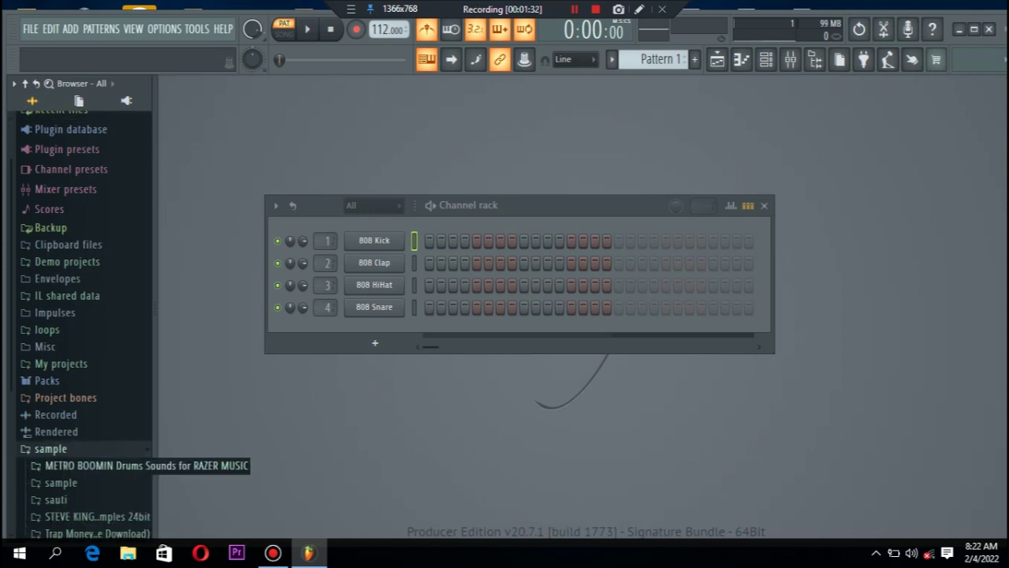
{"action": "left_click", "coordinate": [51, 449]}
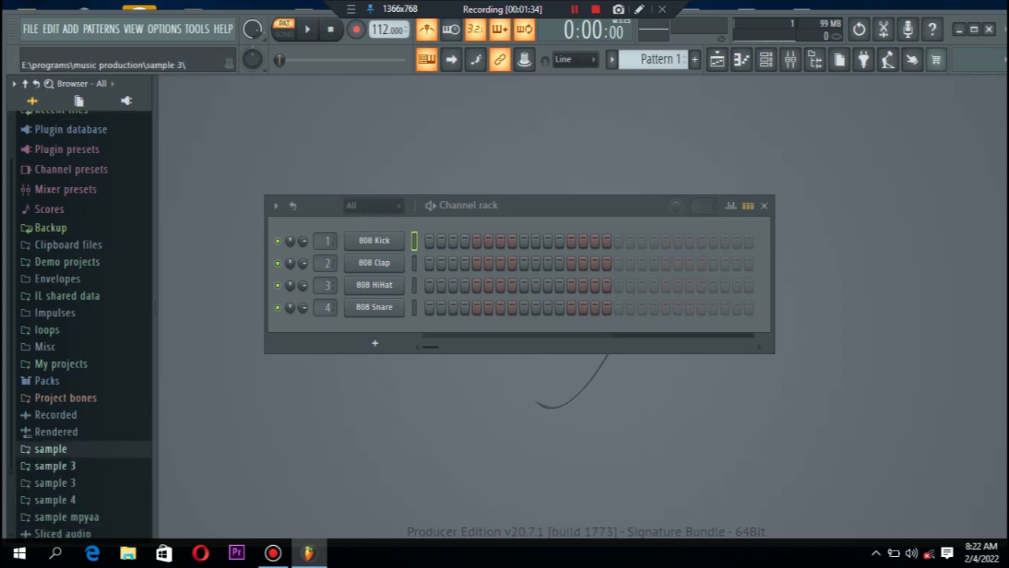
{"action": "left_click", "coordinate": [55, 465]}
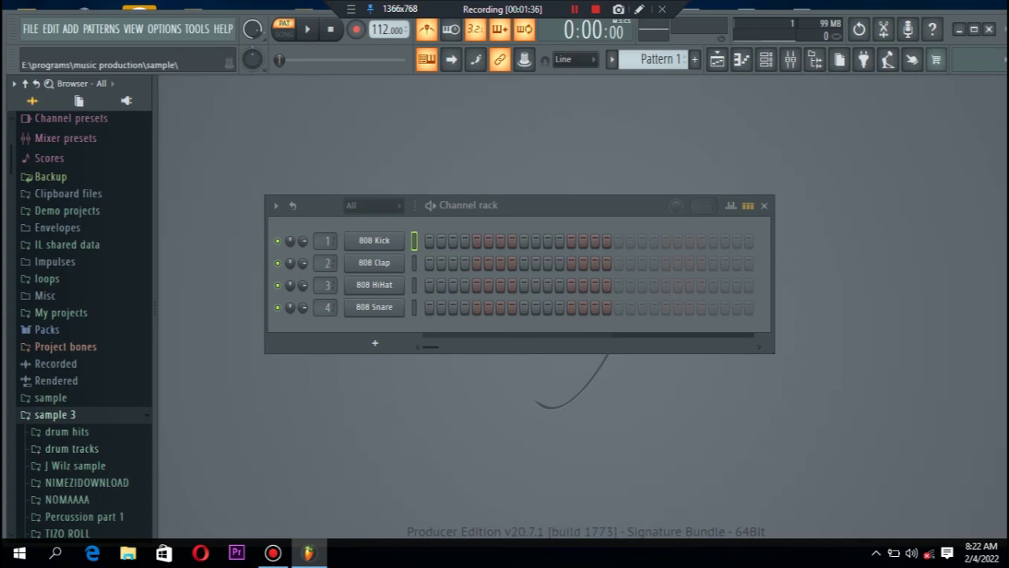
{"action": "scroll", "coordinate": [73, 394], "scroll_direction": "down", "scroll_amount": 15}
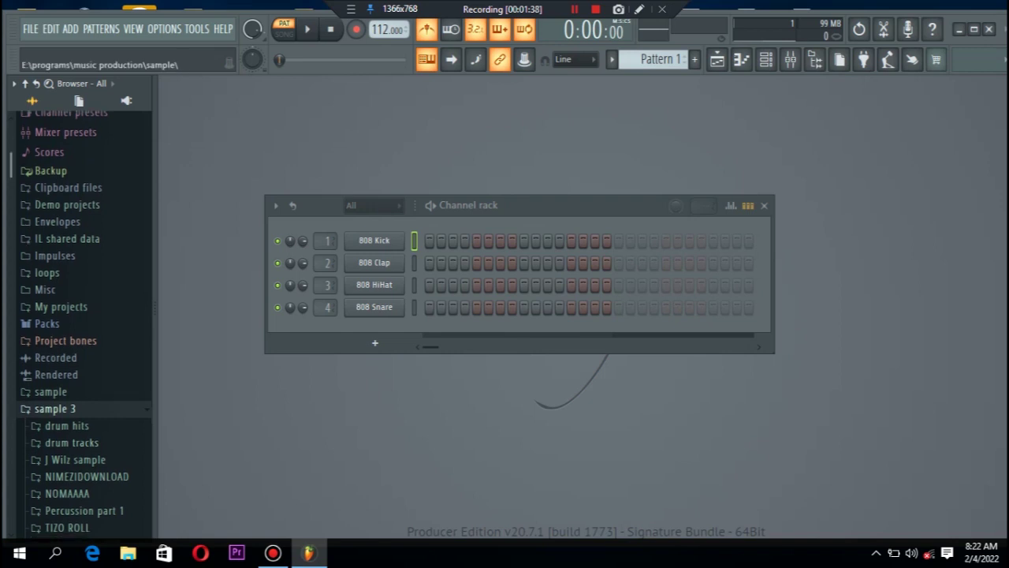
{"action": "scroll", "coordinate": [73, 394], "scroll_direction": "down", "scroll_amount": 4}
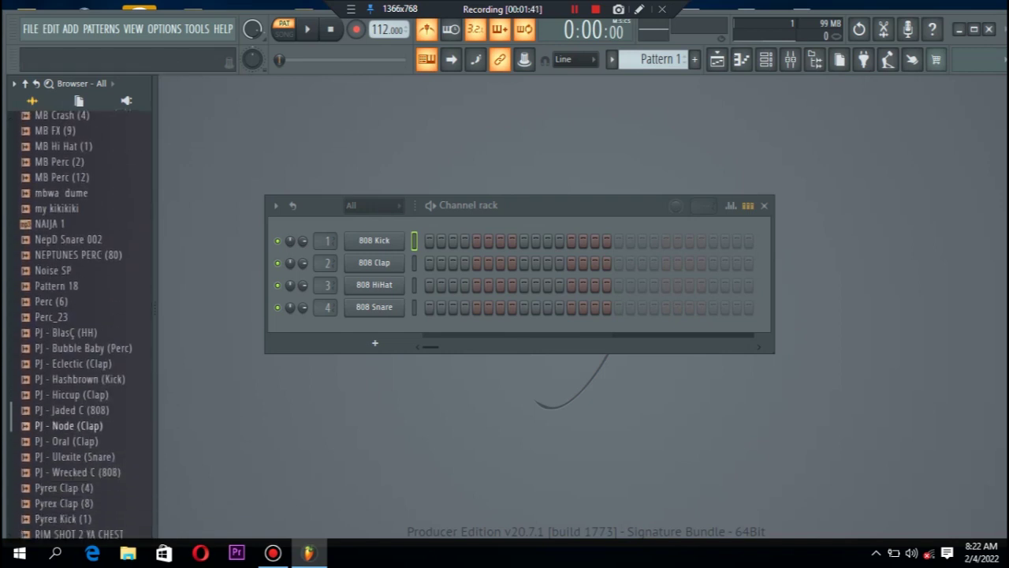
- Audition the drum samples in the browser list from PJ - BlasÇ (HH) to Pyrex Clap (4)
{"action": "left_click", "coordinate": [71, 332]}
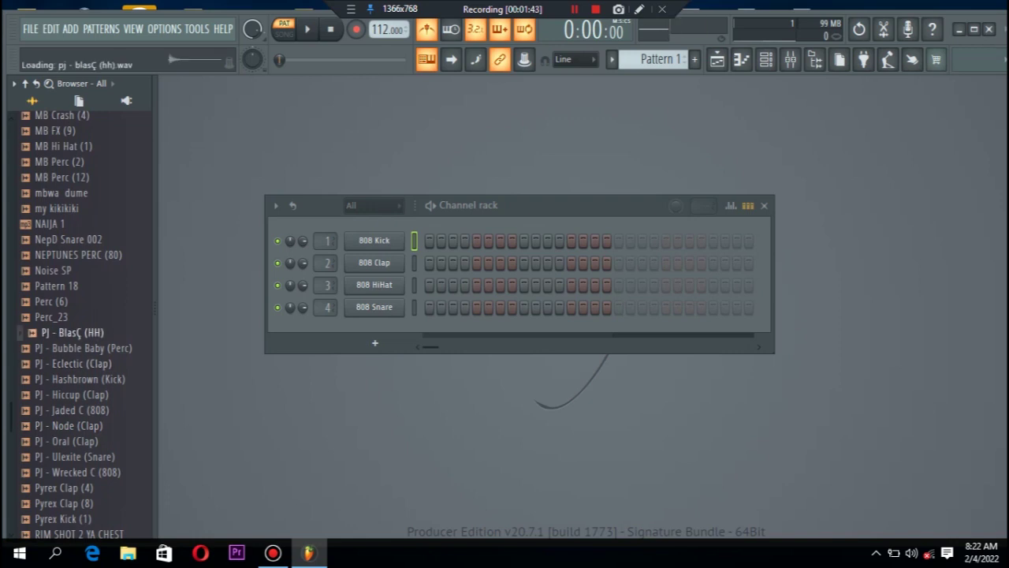
{"action": "key", "text": "Down"}
{"action": "key", "text": "Down"}
{"action": "key", "text": "Down"}
{"action": "key", "text": "Down"}
{"action": "key", "text": "Up"}
{"action": "key", "text": "Up"}
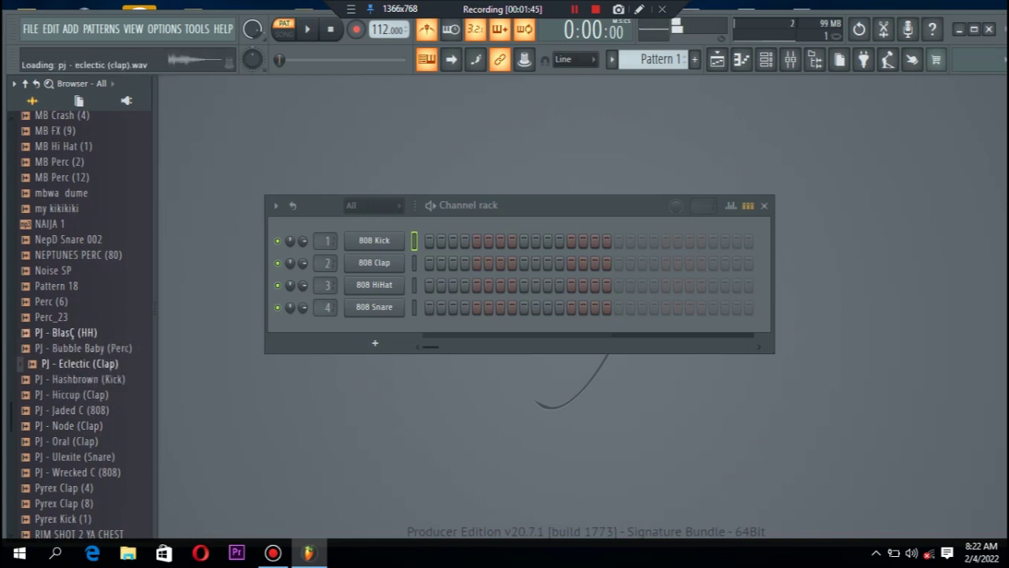
{"action": "key", "text": "Down"}
{"action": "key", "text": "Down"}
{"action": "key", "text": "Down"}
{"action": "key", "text": "Down"}
{"action": "key", "text": "Down"}
{"action": "key", "text": "Down"}
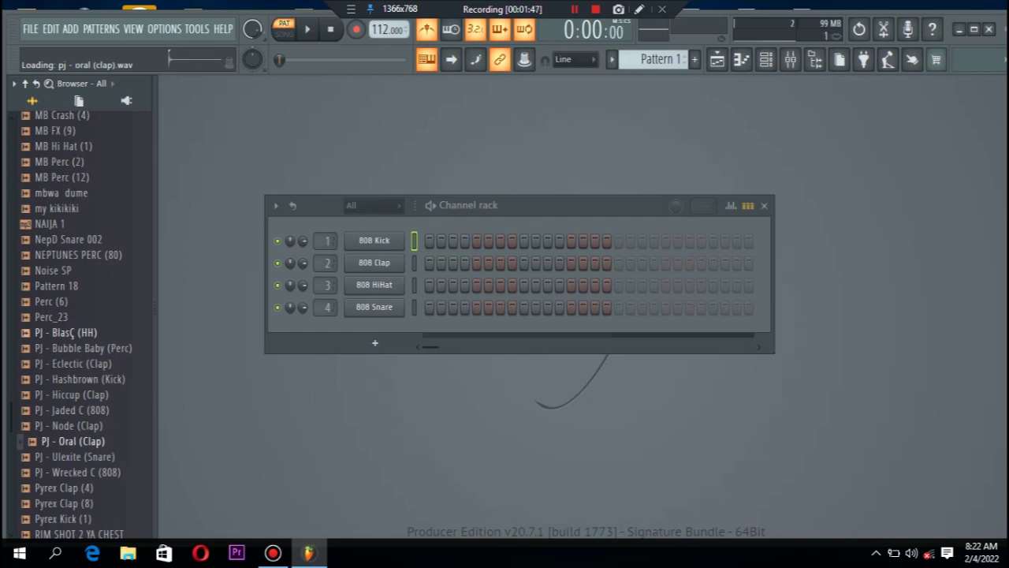
{"action": "key", "text": "Up"}
{"action": "key", "text": "Up"}
{"action": "key", "text": "Down"}
{"action": "key", "text": "Down"}
{"action": "key", "text": "Down"}
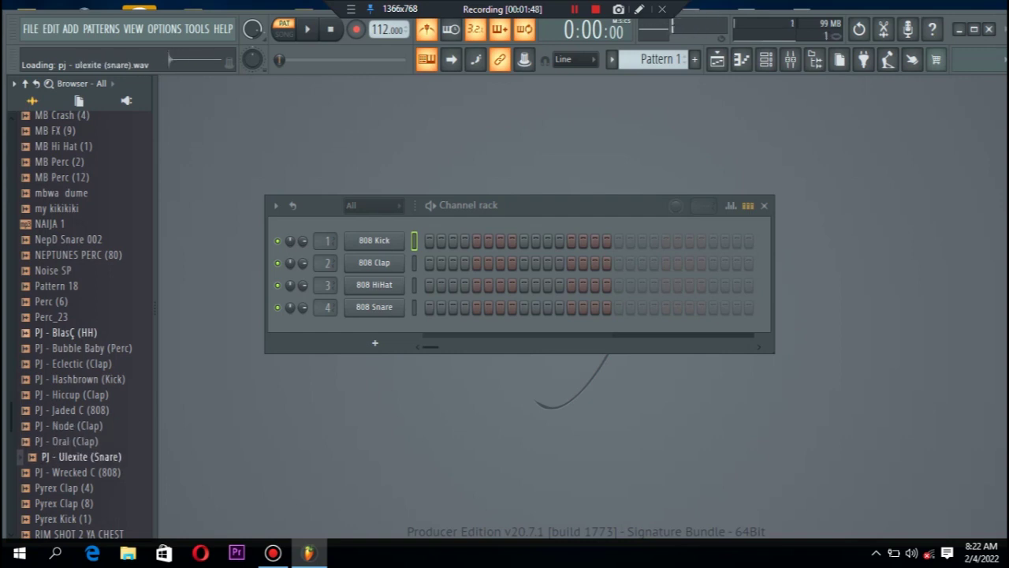
{"action": "key", "text": "Up"}
{"action": "key", "text": "Up"}
{"action": "key", "text": "Down"}
{"action": "key", "text": "Down"}
{"action": "key", "text": "Down"}
{"action": "key", "text": "Down"}
{"action": "key", "text": "Down"}
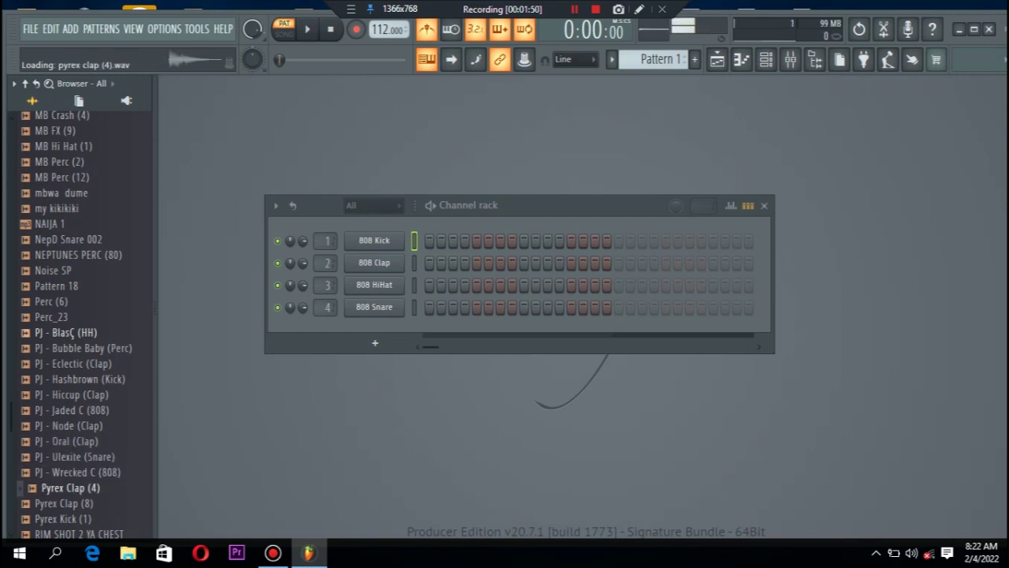
{"action": "key", "text": "Up"}
{"action": "key", "text": "Up"}
{"action": "key", "text": "Up"}
{"action": "key", "text": "Up"}
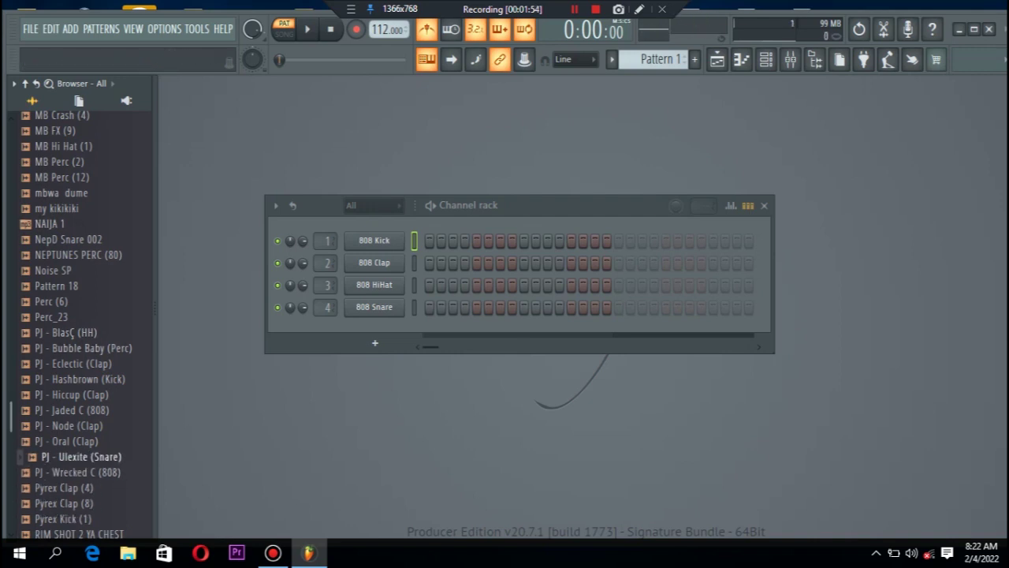
- Preview the All Percussion 2 sample and load it onto channel 2 in place of 808 Clap
{"action": "scroll", "coordinate": [79, 316], "scroll_direction": "up", "scroll_amount": 10}
{"action": "scroll", "coordinate": [71, 264], "scroll_direction": "up", "scroll_amount": 10}
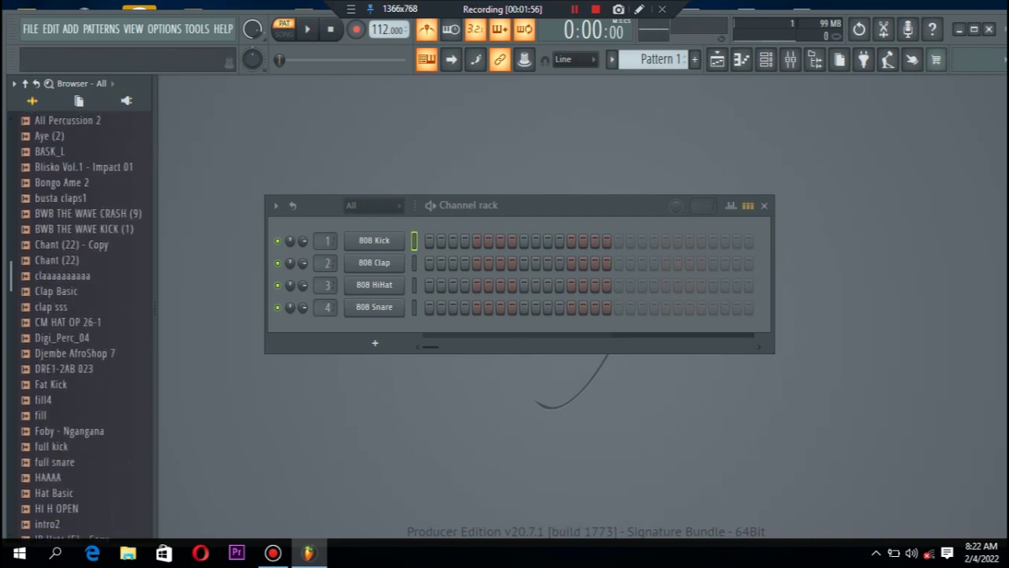
{"action": "left_click", "coordinate": [68, 279]}
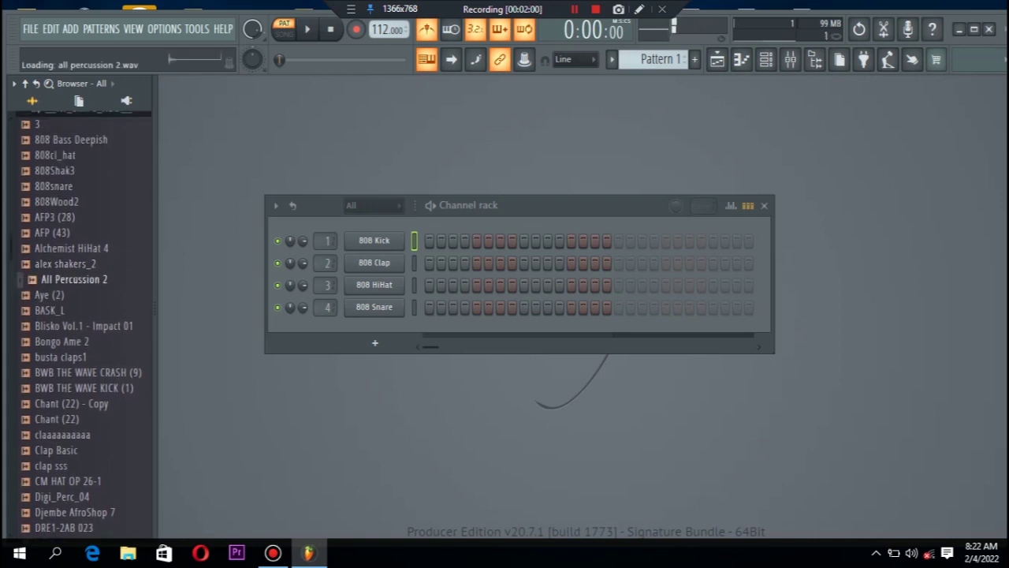
{"action": "left_click_drag", "start_coordinate": [68, 279], "coordinate": [370, 263]}
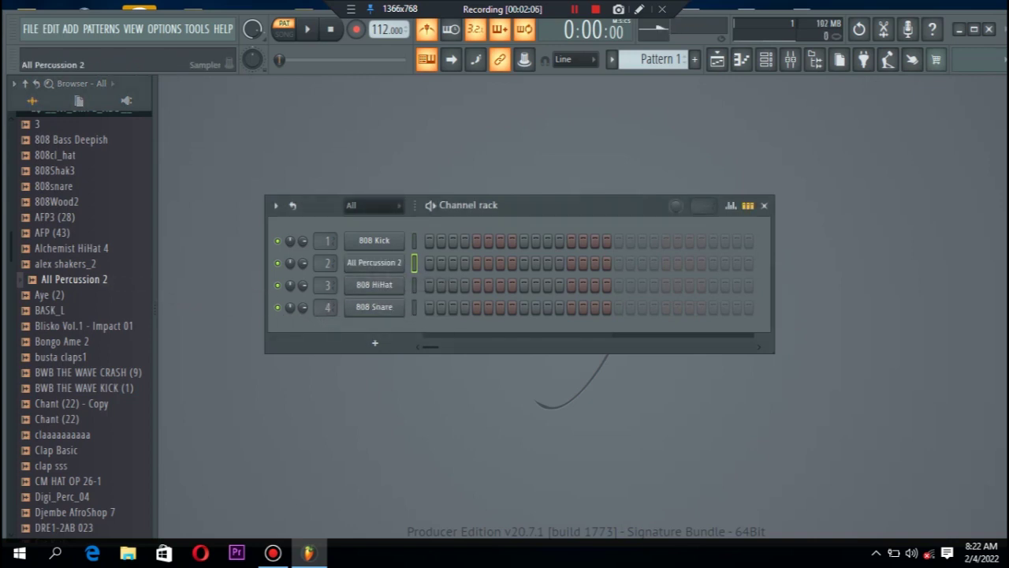
- Place two C5 notes for All Percussion 2 in the piano roll, at the start of bar 1 and at 1:04:00
{"action": "right_click", "coordinate": [372, 262]}
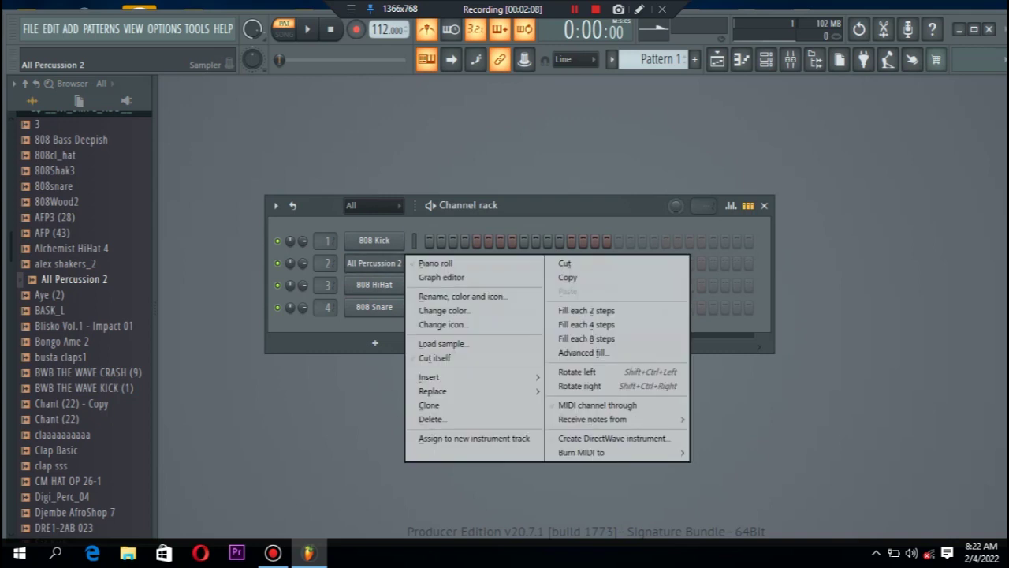
{"action": "left_click", "coordinate": [436, 262]}
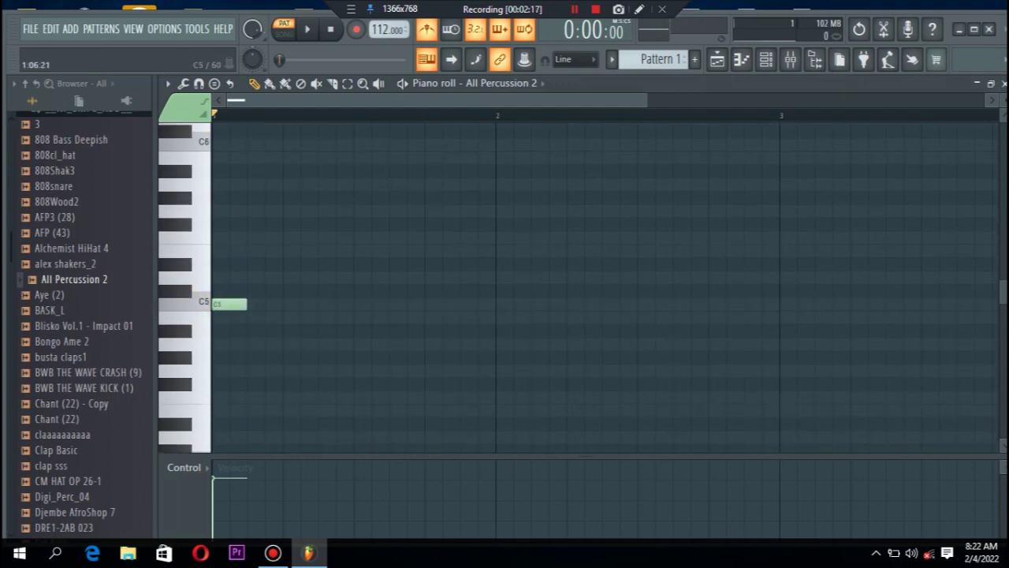
{"action": "left_click", "coordinate": [321, 305]}
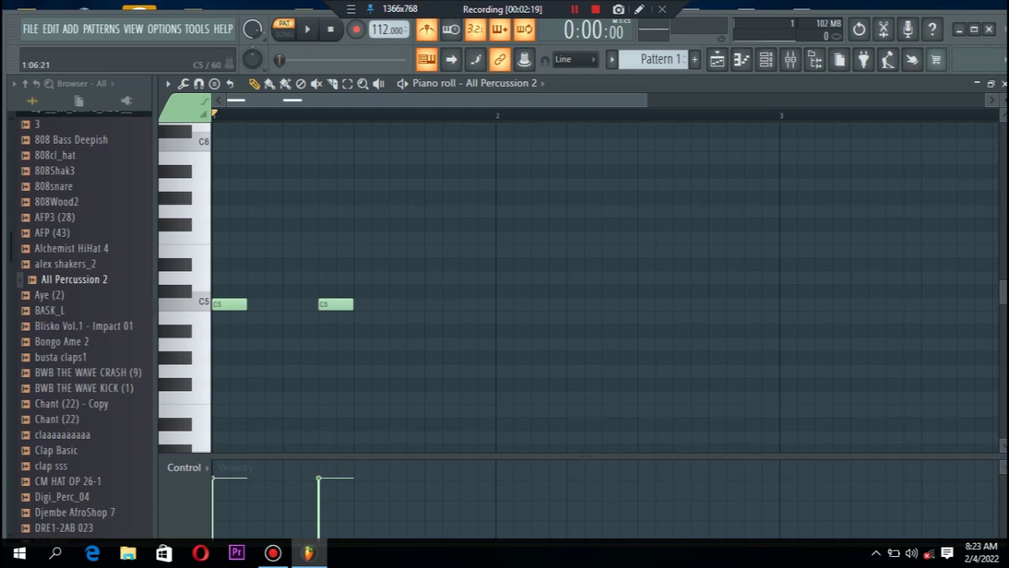
{"action": "key", "text": "space"}
{"action": "key", "text": "space"}
{"action": "left_click_drag", "start_coordinate": [320, 304], "coordinate": [267, 305]}
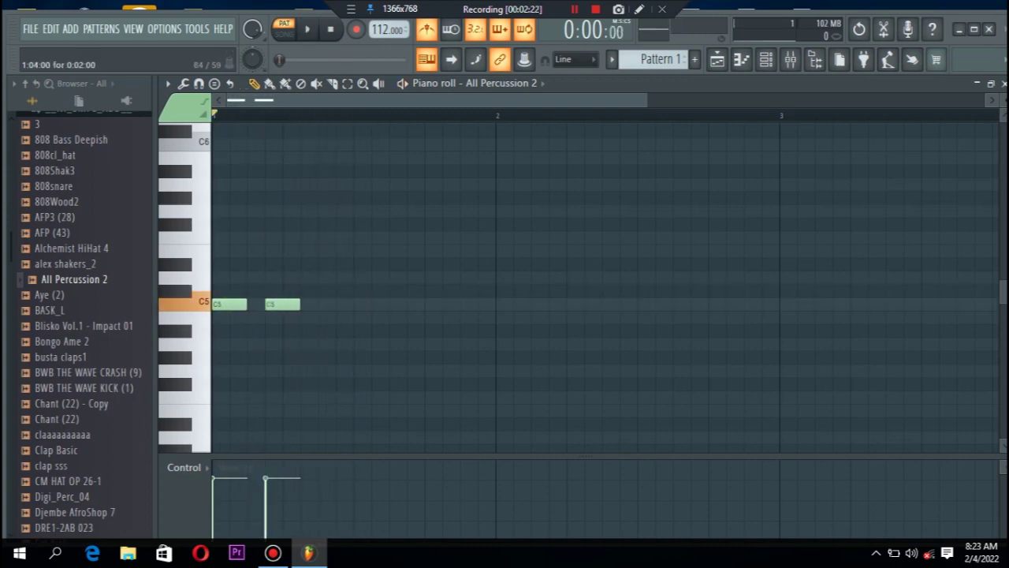
- Increase the fade-out of the All Percussion 2 sample while the pattern plays, and return to its piano roll with playback stopped
{"action": "key", "text": "space"}
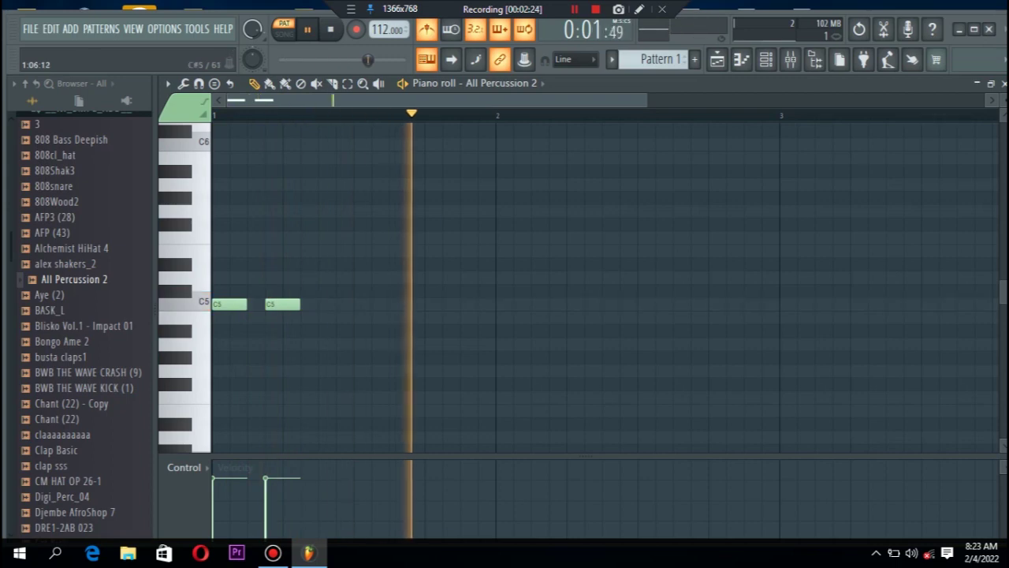
{"action": "left_click", "coordinate": [765, 59]}
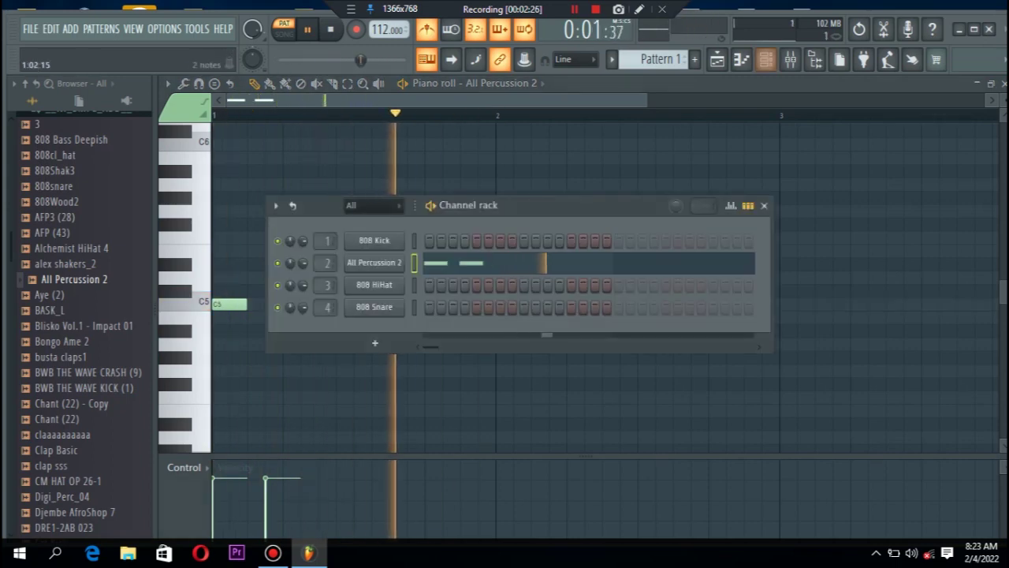
{"action": "left_click", "coordinate": [364, 263]}
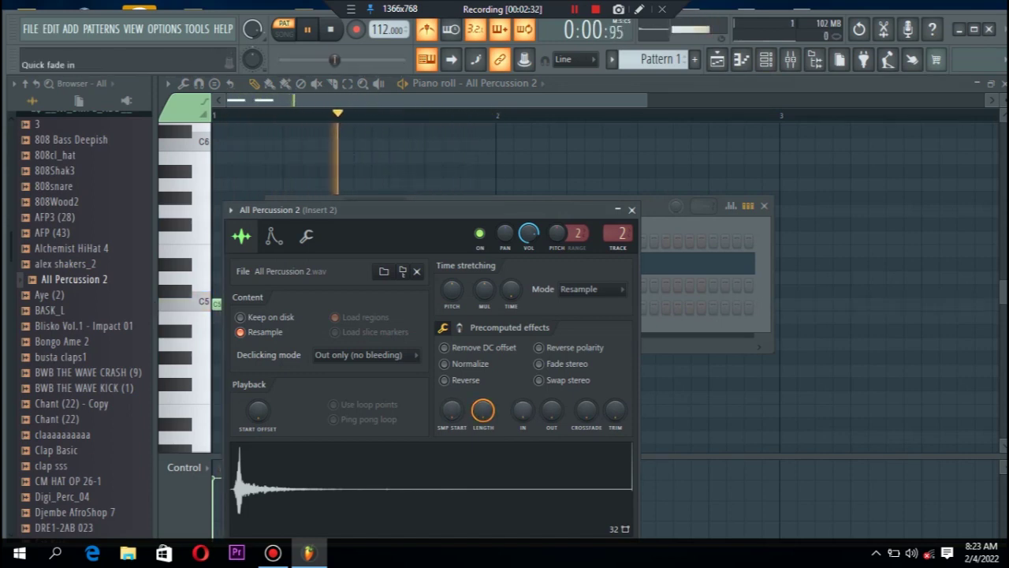
{"action": "left_click_drag", "start_coordinate": [551, 409], "coordinate": [551, 375]}
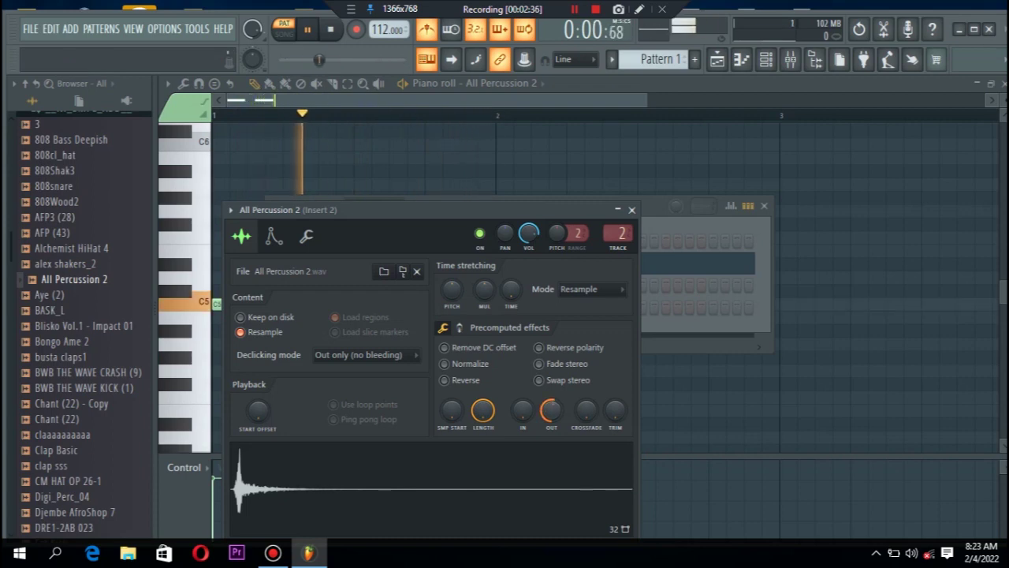
{"action": "left_click", "coordinate": [632, 210]}
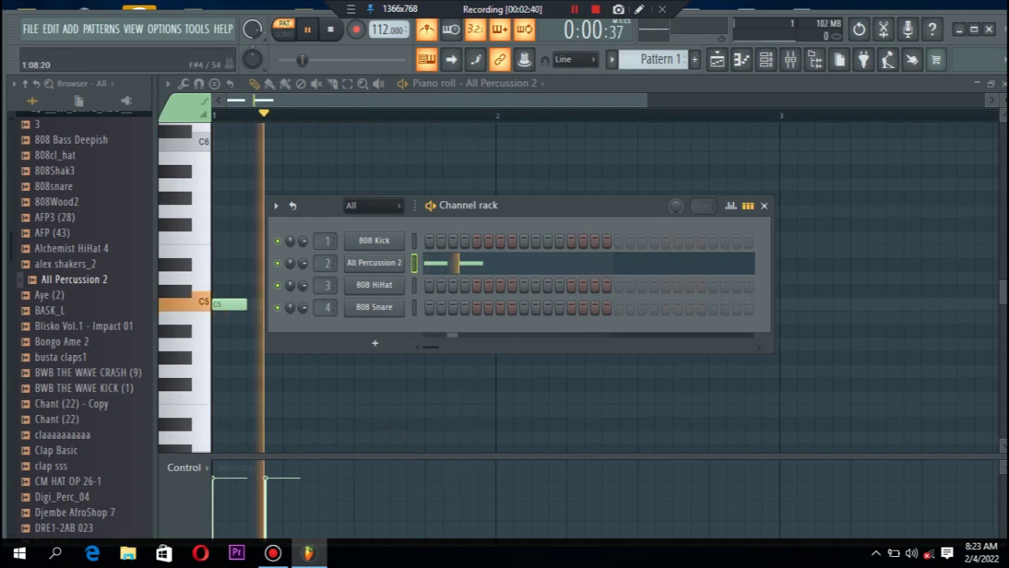
{"action": "right_click", "coordinate": [346, 371]}
{"action": "key", "text": "space"}
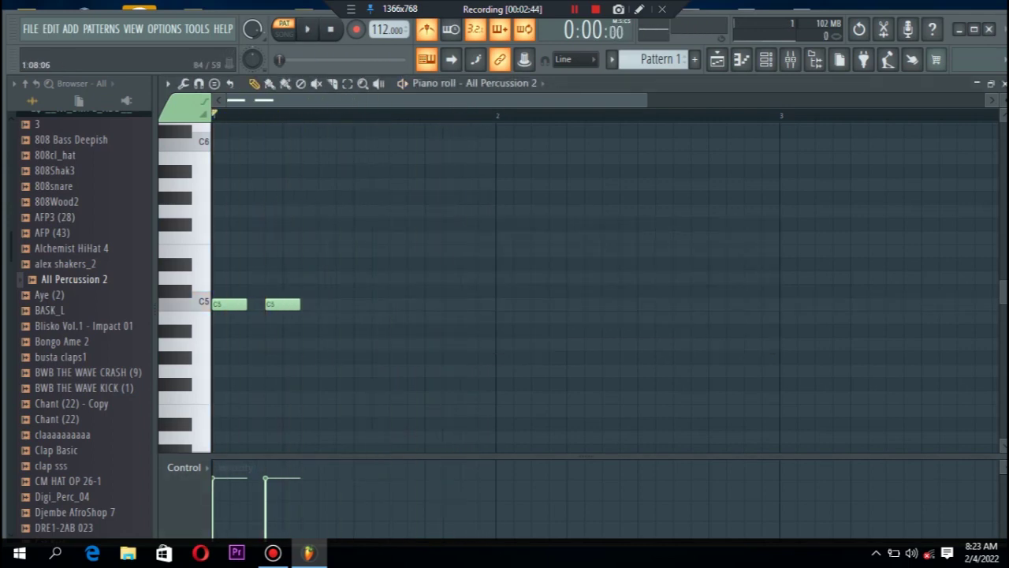
- Add three more C5 notes for All Percussion 2 in bar 1, on steps 7, 11 and 15, while the pattern plays
{"action": "left_click", "coordinate": [361, 304]}
{"action": "key", "text": "space"}
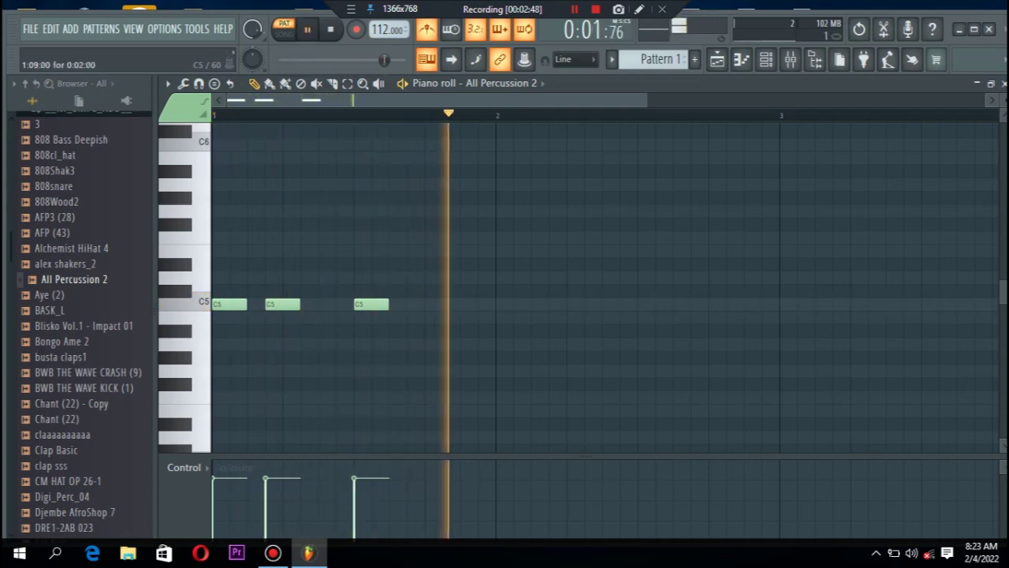
{"action": "left_click_drag", "start_coordinate": [364, 304], "coordinate": [329, 304]}
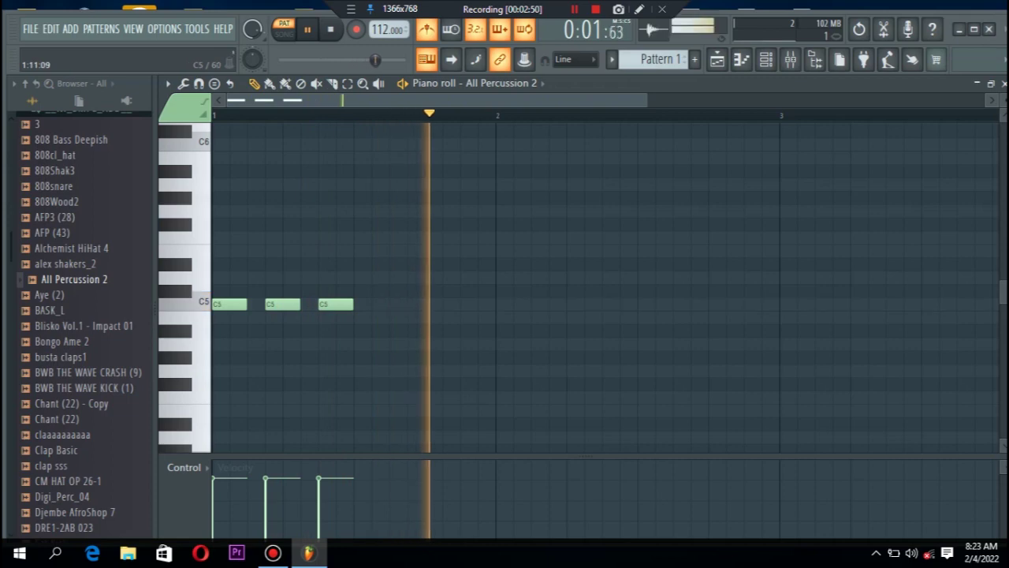
{"action": "left_click", "coordinate": [395, 304]}
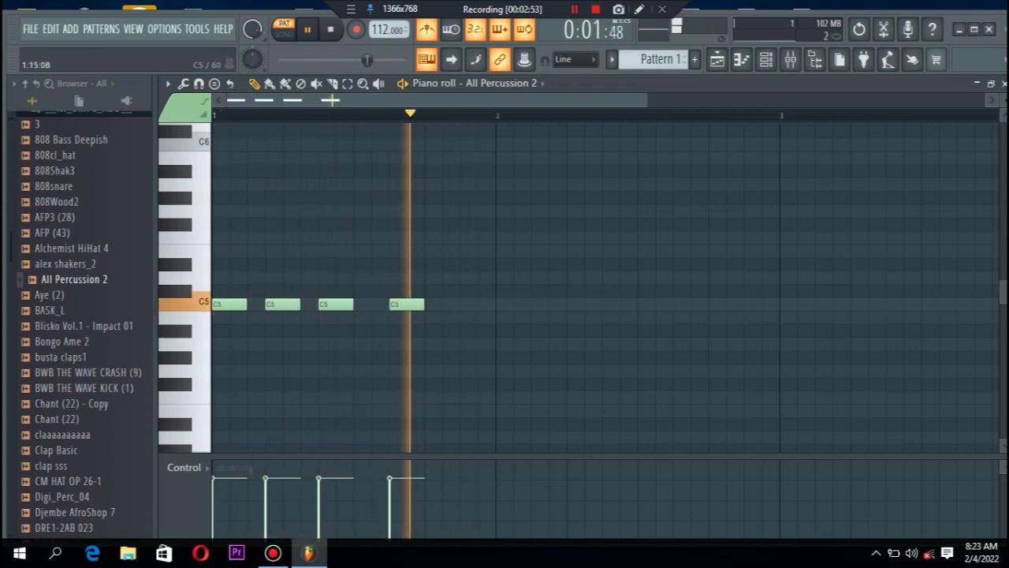
{"action": "left_click", "coordinate": [467, 304]}
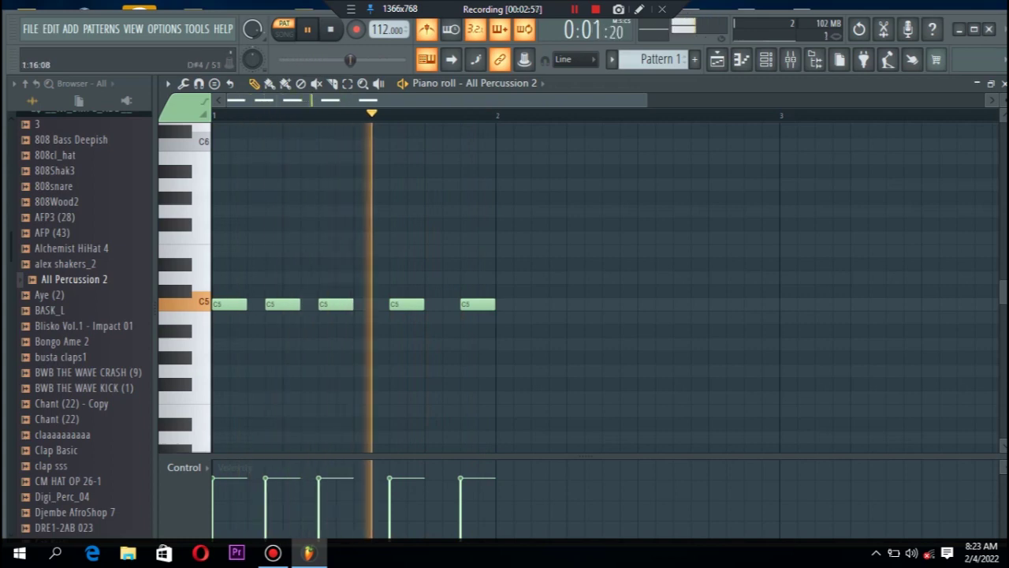
- Raise the velocity of all five All Percussion 2 notes to maximum and duplicate them into bar 2
{"action": "mouse_move", "coordinate": [463, 478]}
{"action": "left_mouse_down"}
{"action": "mouse_move", "coordinate": [394, 462]}
{"action": "mouse_move", "coordinate": [213, 460]}
{"action": "left_mouse_up"}
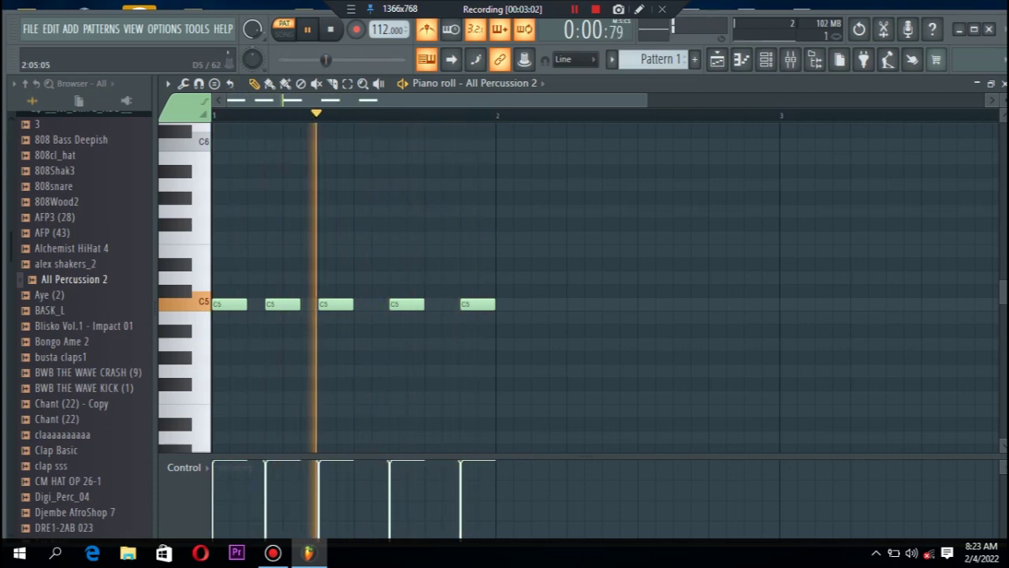
{"action": "key", "text": "ctrl+b"}
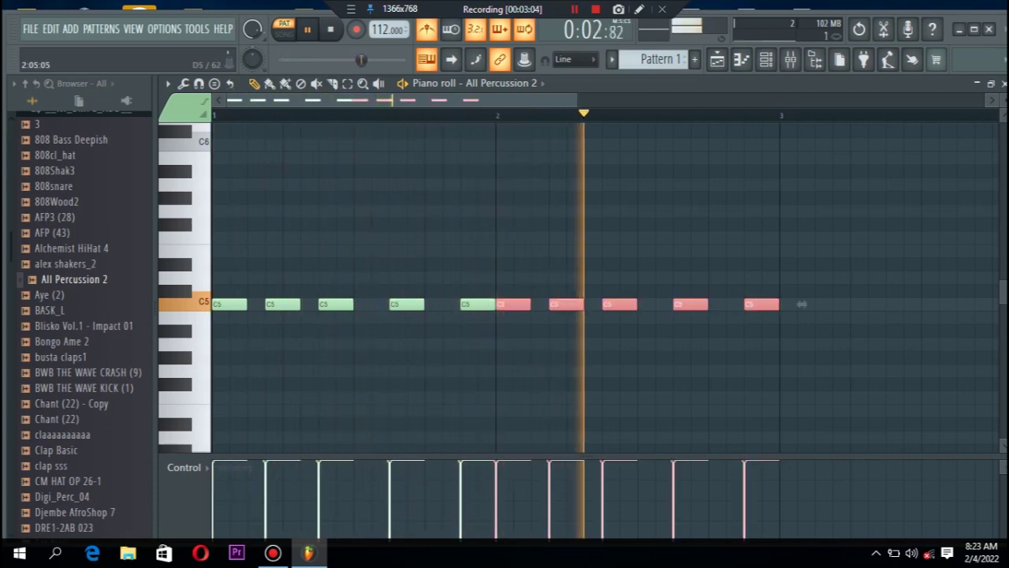
{"action": "key", "text": "ctrl+d"}
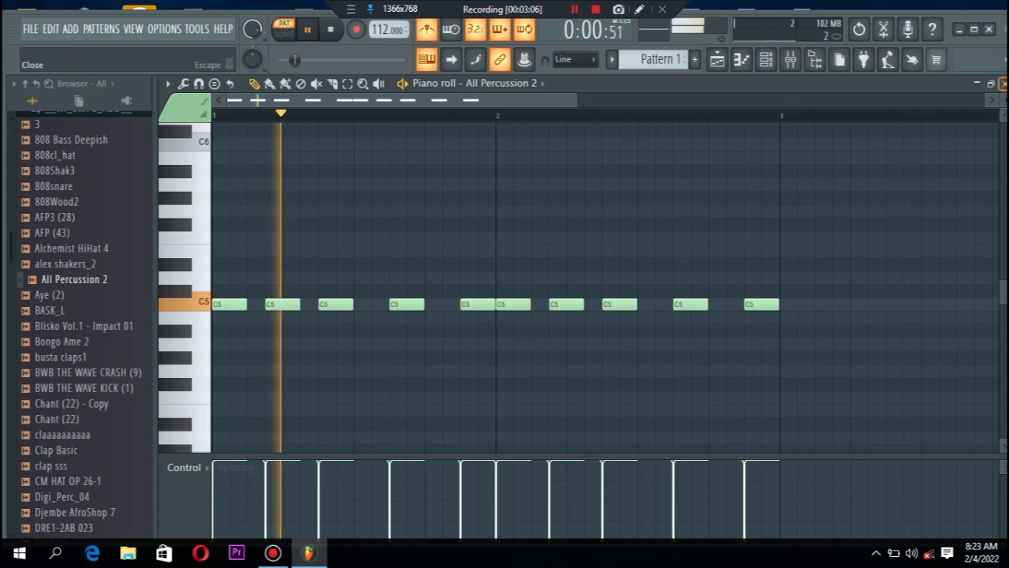
{"action": "left_click", "coordinate": [1004, 83]}
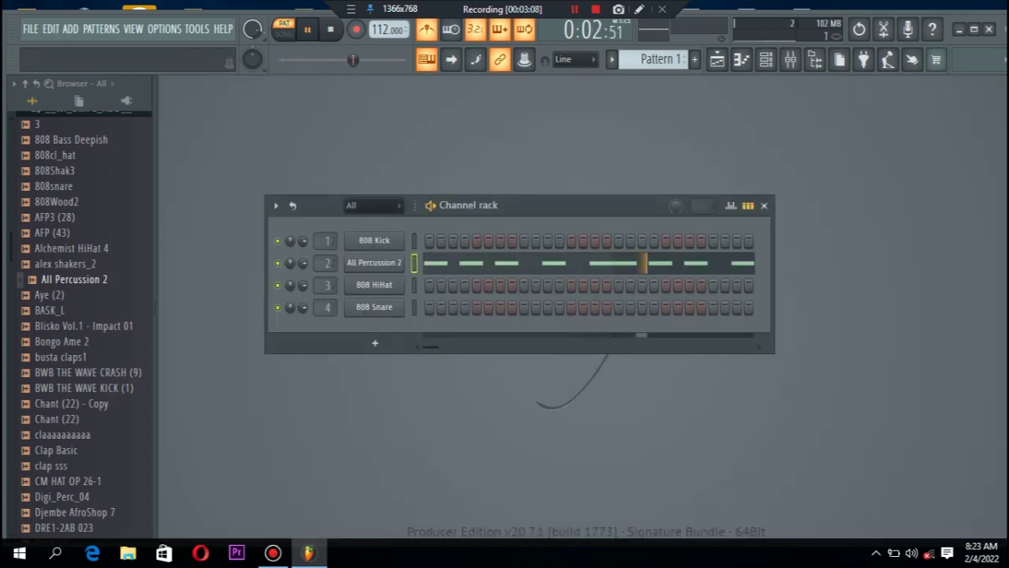
{"action": "key", "text": "space"}
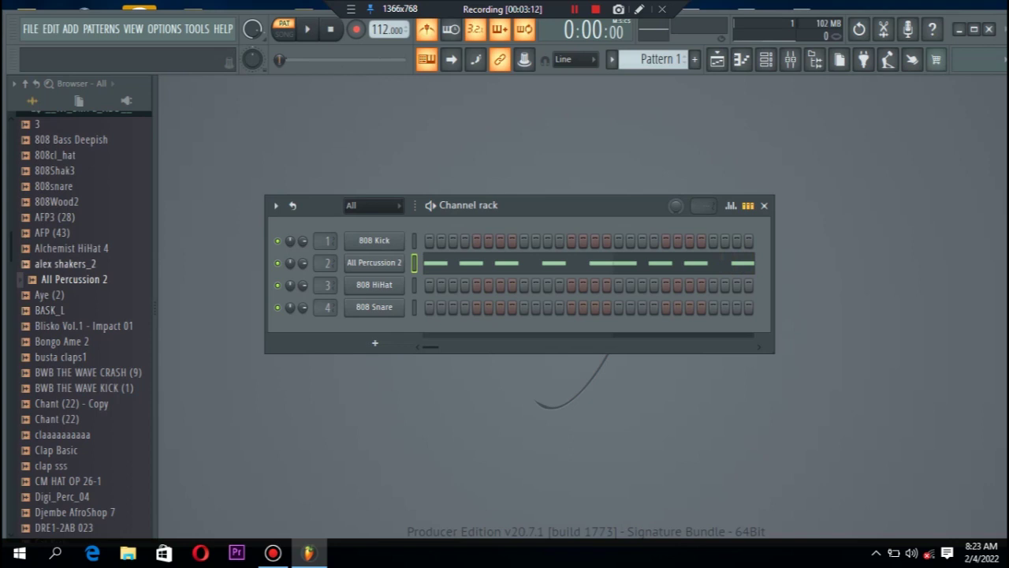
- Preview Alchemist HiHat 4, add it as a new channel below All Percussion 2, and open its piano roll
{"action": "left_click", "coordinate": [65, 264]}
{"action": "left_click", "coordinate": [72, 248]}
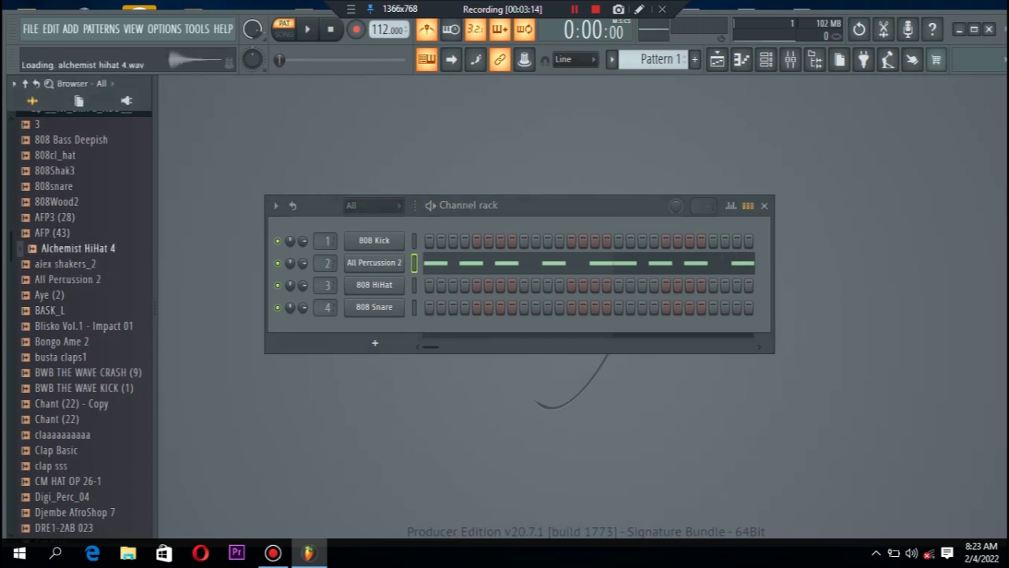
{"action": "left_click_drag", "start_coordinate": [71, 248], "coordinate": [341, 309]}
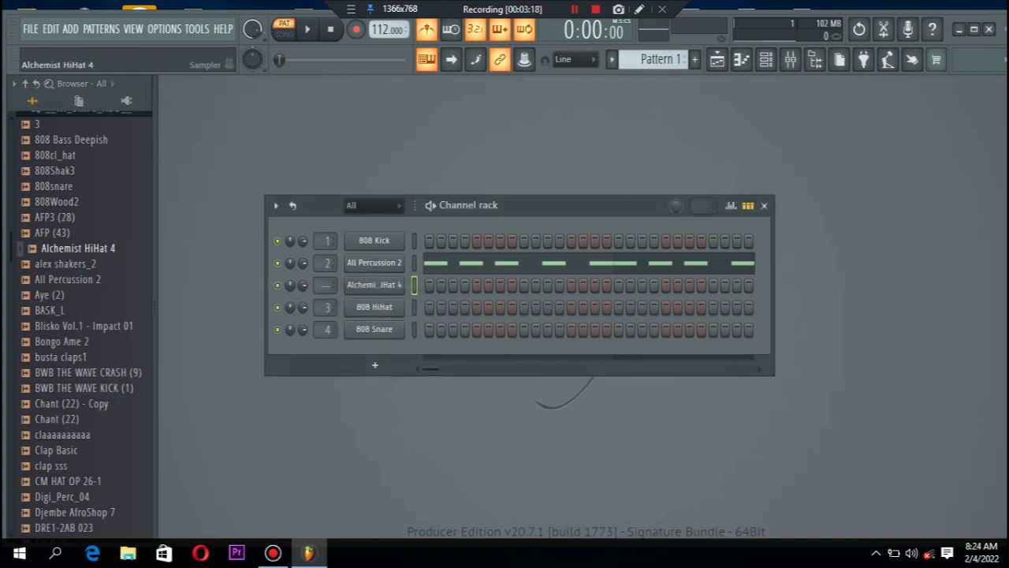
{"action": "right_click", "coordinate": [346, 278]}
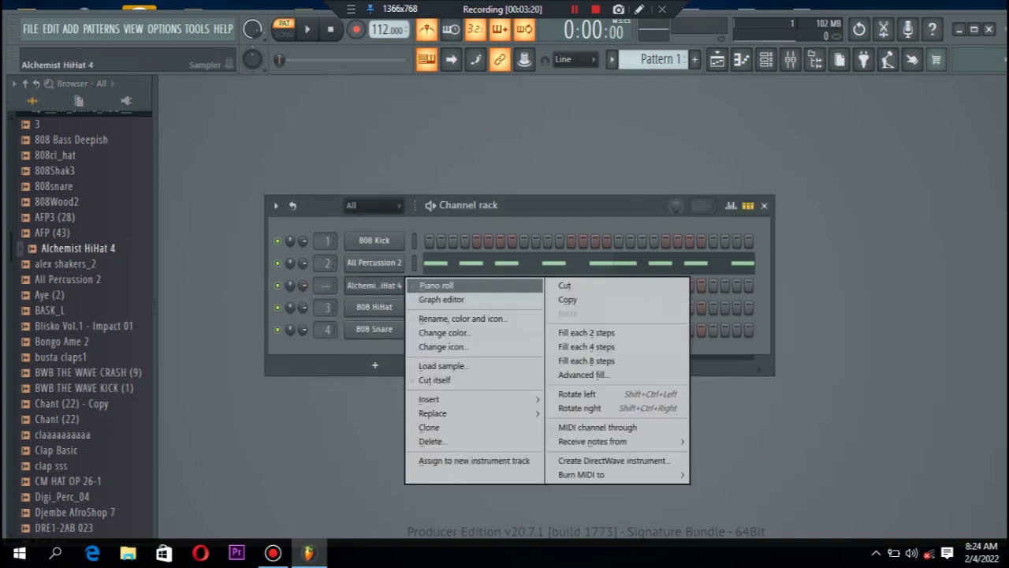
{"action": "left_click", "coordinate": [386, 285]}
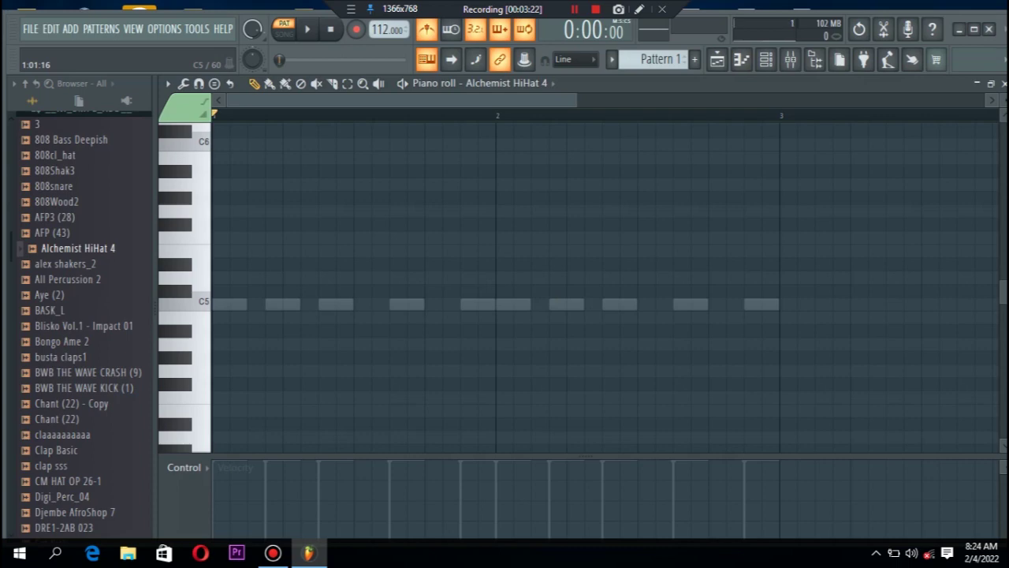
- Place four C5 notes for Alchemist HiHat 4 on steps 3, 7, 11 and 15 of bar 1
{"action": "key", "text": "space"}
{"action": "key", "text": "space"}
{"action": "left_click", "coordinate": [252, 305]}
{"action": "key", "text": "space"}
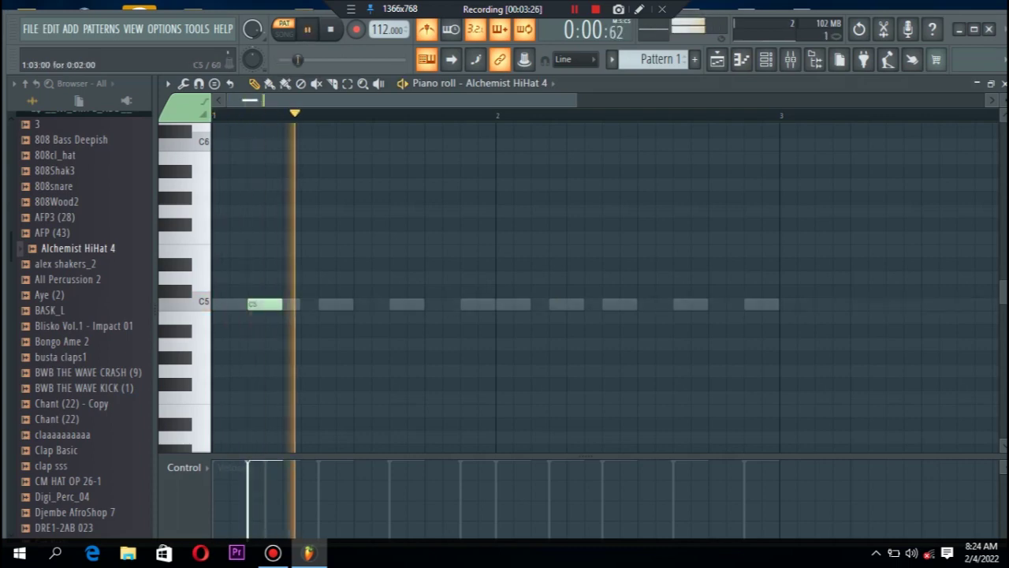
{"action": "left_click", "coordinate": [320, 304]}
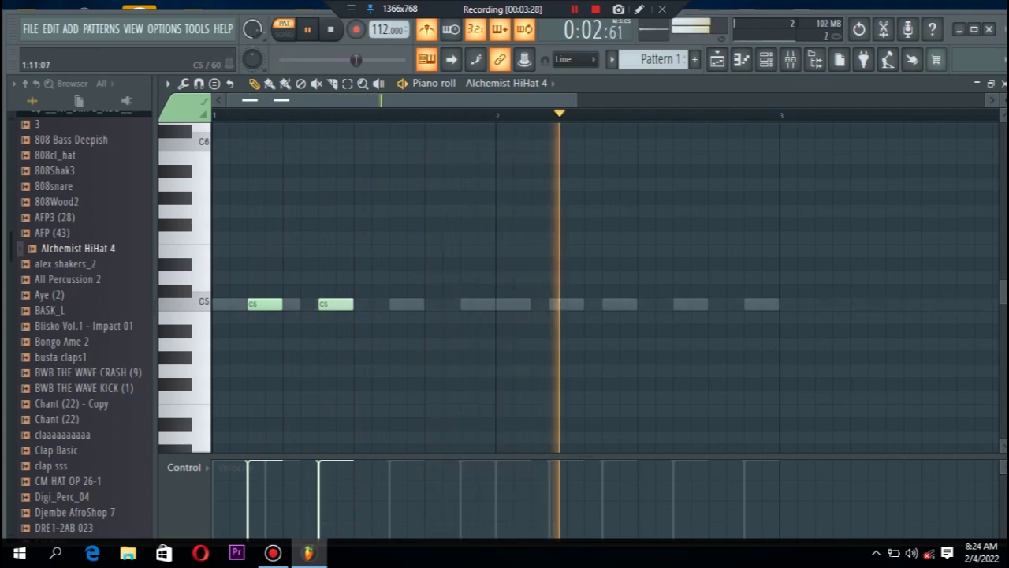
{"action": "left_click", "coordinate": [393, 304]}
{"action": "left_click", "coordinate": [464, 304]}
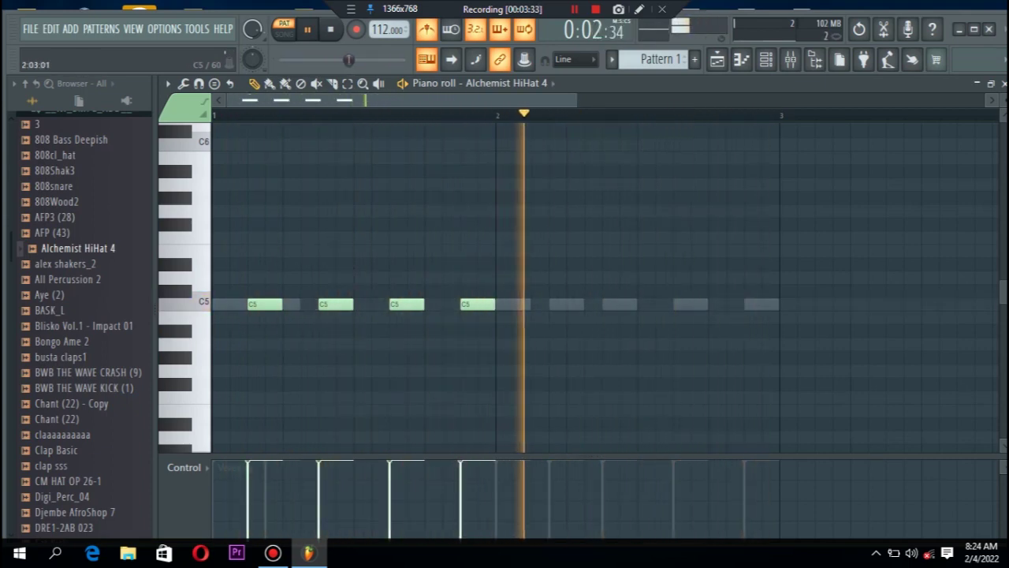
- Add four C5 notes for Alchemist HiHat 4 on steps 3, 7, 11 and 15 of bar 2, and lower its channel volume
{"action": "left_click", "coordinate": [549, 304]}
{"action": "left_click", "coordinate": [608, 304]}
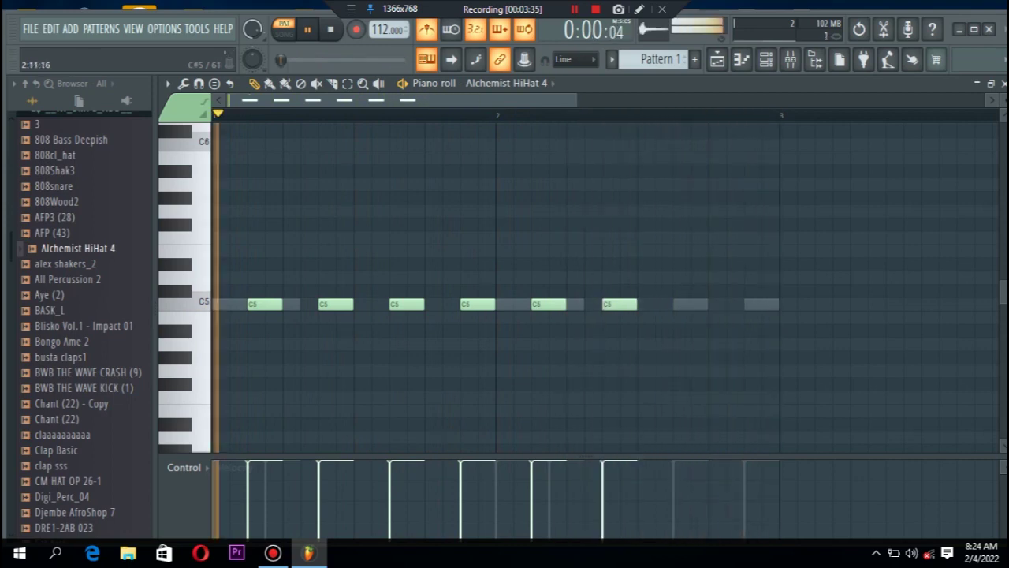
{"action": "left_click", "coordinate": [679, 304]}
{"action": "left_click", "coordinate": [750, 305]}
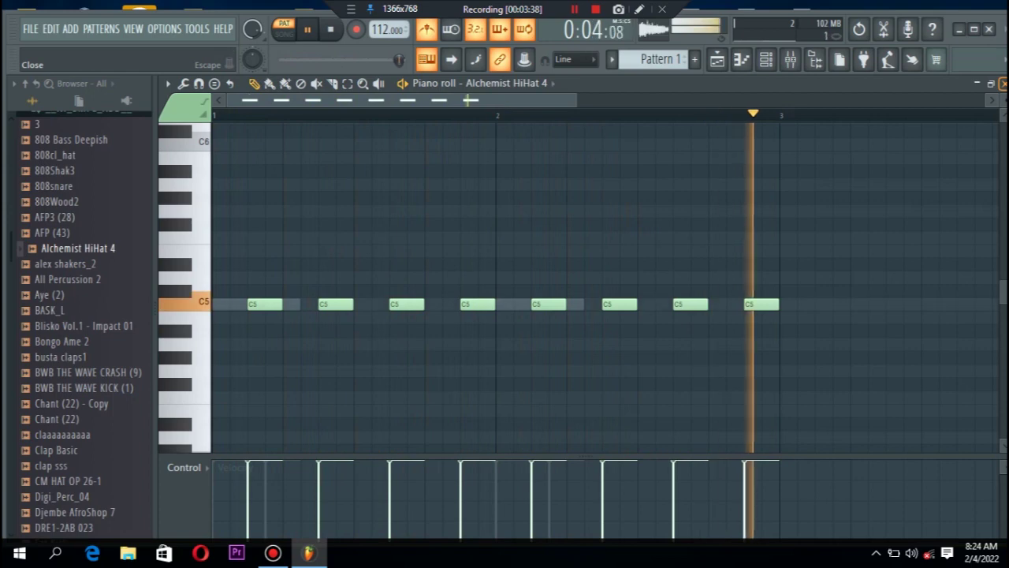
{"action": "left_click", "coordinate": [1004, 84]}
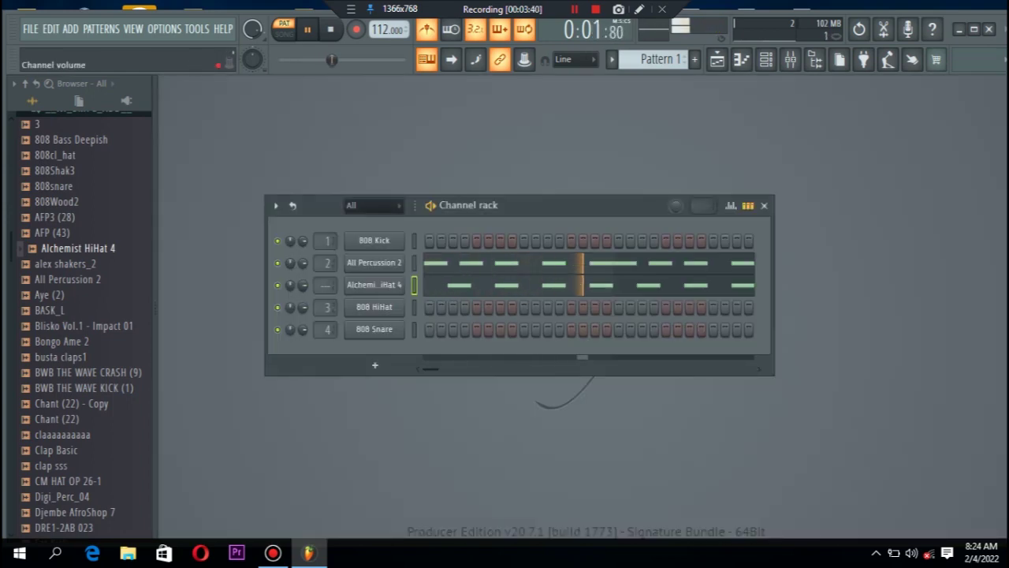
{"action": "left_click_drag", "start_coordinate": [302, 285], "coordinate": [303, 309]}
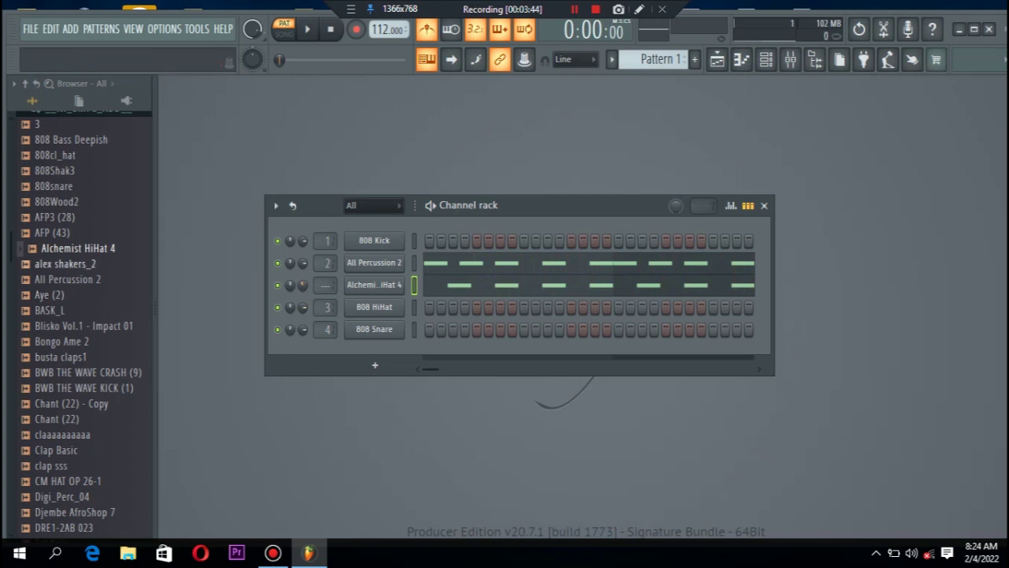
- Load the alex shakers_2 sample onto channel 3 in place of 808 HiHat and open its piano roll
{"action": "left_click", "coordinate": [65, 264]}
{"action": "left_click_drag", "start_coordinate": [65, 264], "coordinate": [347, 345]}
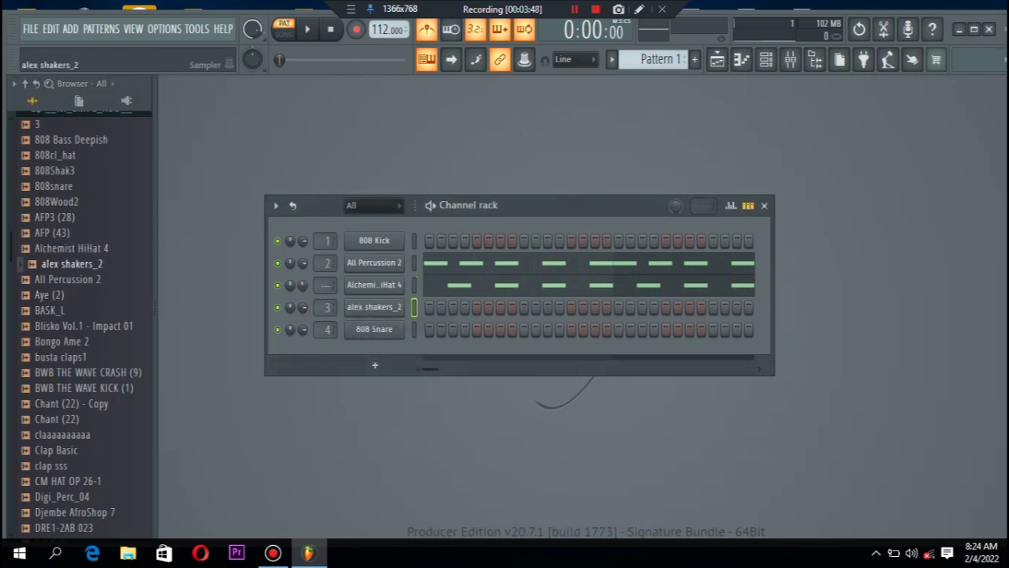
{"action": "right_click", "coordinate": [402, 301]}
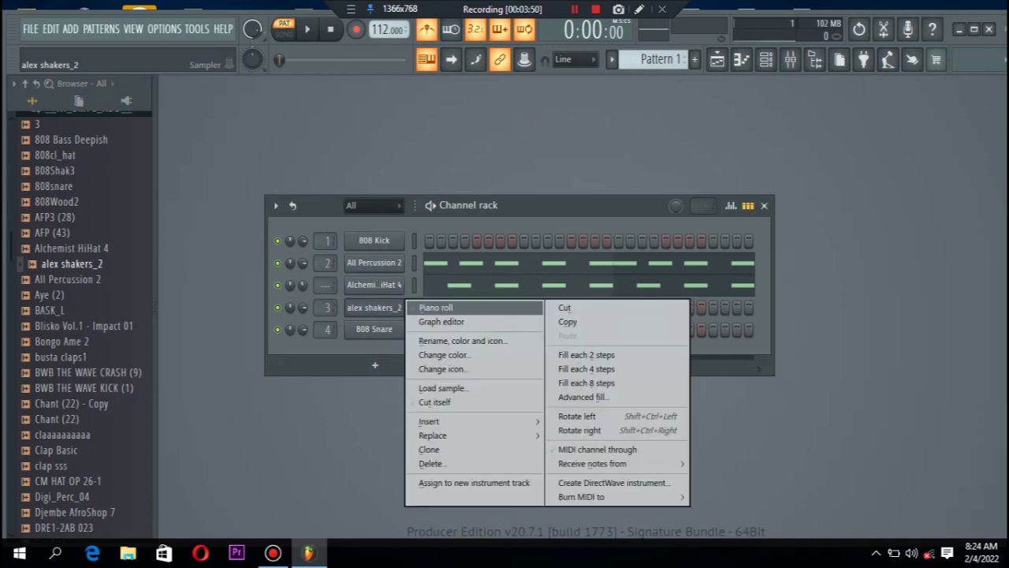
{"action": "left_click", "coordinate": [436, 308]}
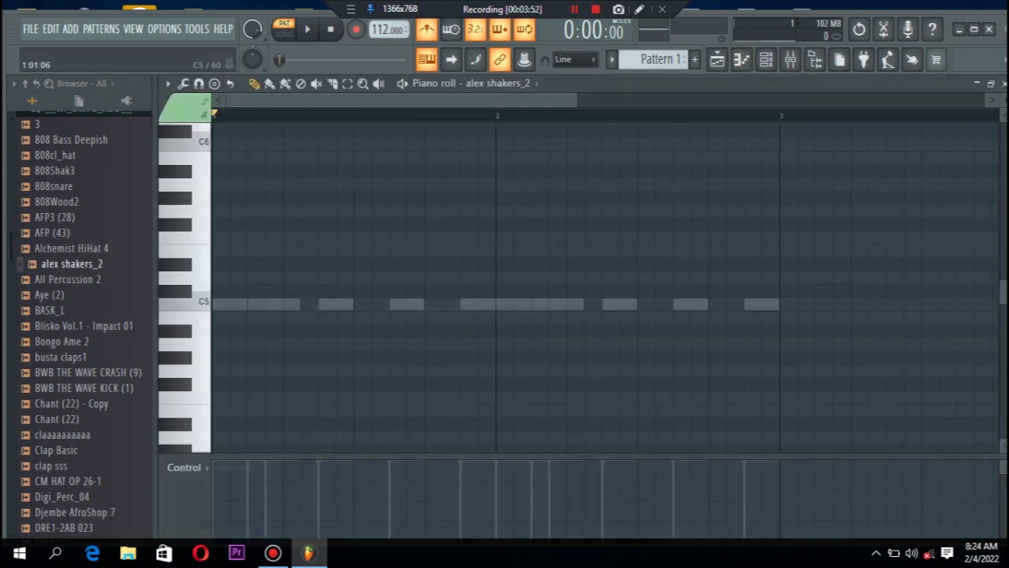
- Place two adjacent C5 notes at the start of bar 1, the second with lower velocity, and duplicate the pair to fill bars 1 and 2
{"action": "left_click", "coordinate": [217, 304]}
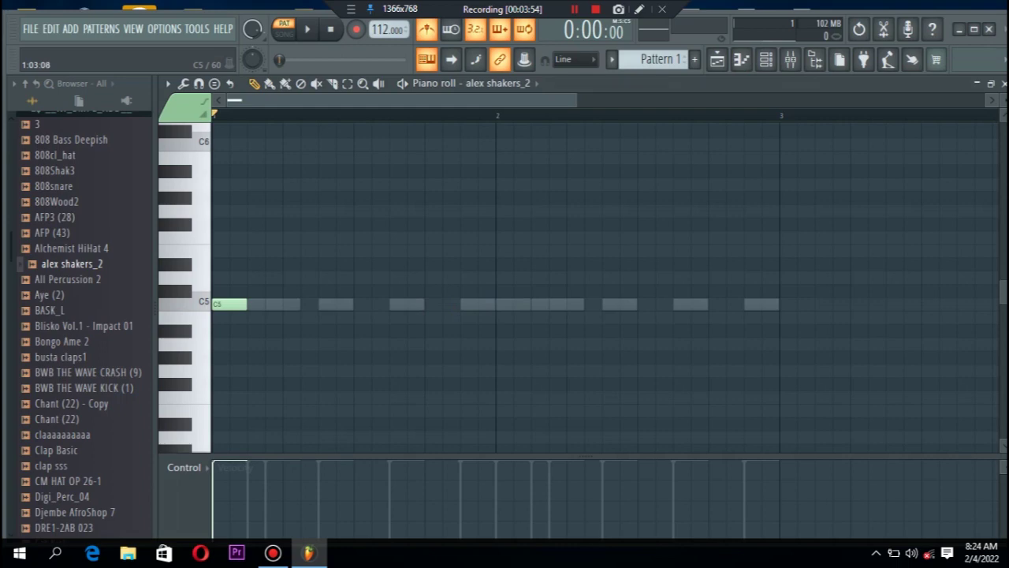
{"action": "left_click", "coordinate": [250, 304]}
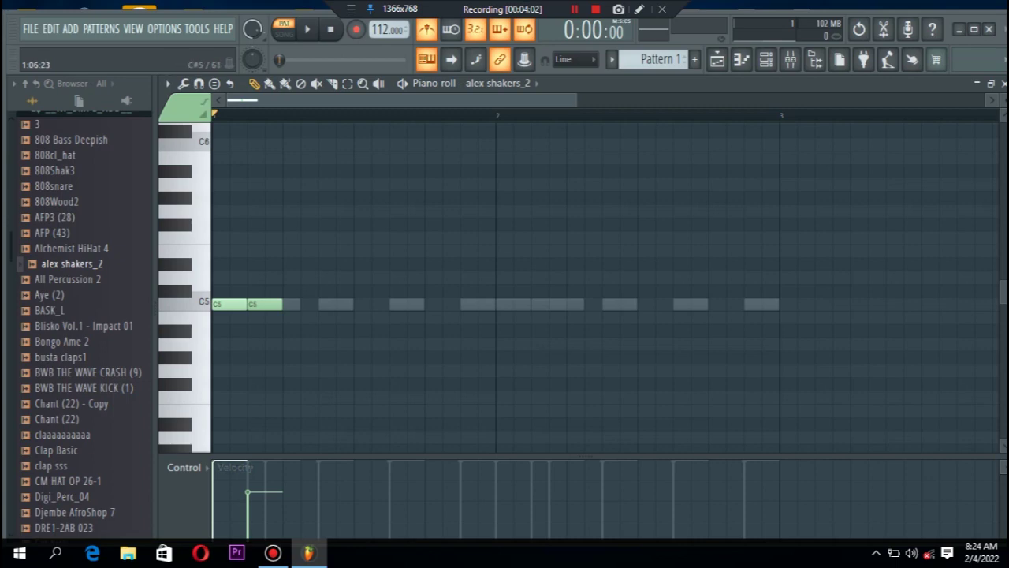
{"action": "key", "text": "ctrl+b"}
{"action": "key", "text": "space"}
{"action": "key", "text": "space"}
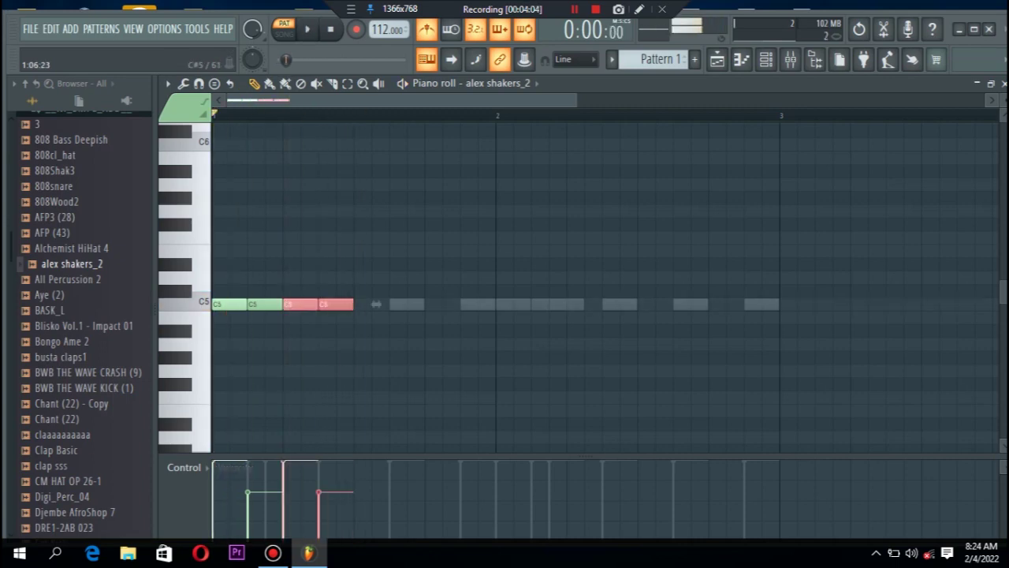
{"action": "key", "text": "ctrl+b"}
{"action": "key", "text": "ctrl+b"}
{"action": "key", "text": "ctrl+b"}
{"action": "key", "text": "ctrl+b"}
{"action": "key", "text": "ctrl+b"}
{"action": "key", "text": "ctrl+b"}
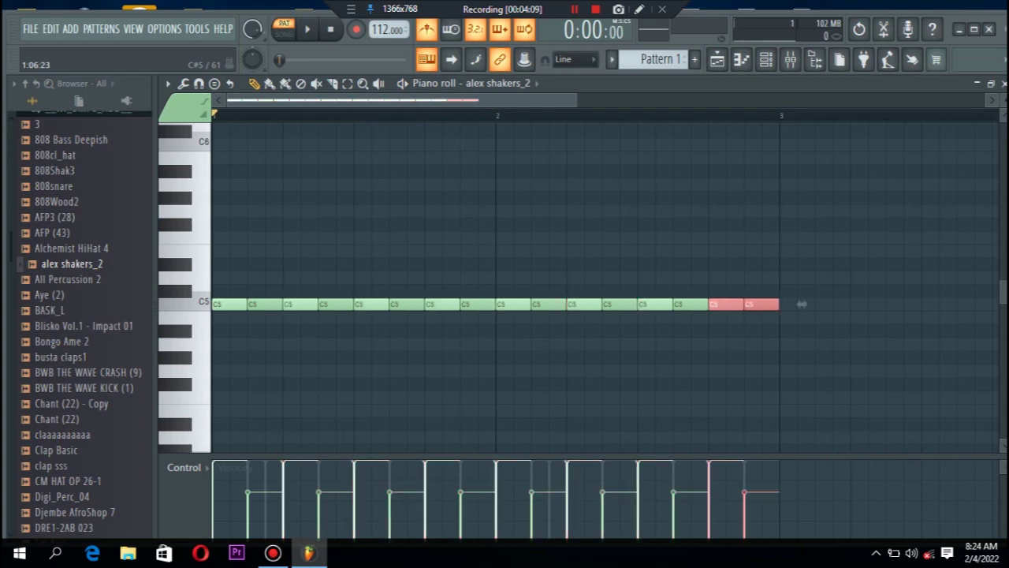
{"action": "left_click", "coordinate": [501, 238], "text": "ctrl"}
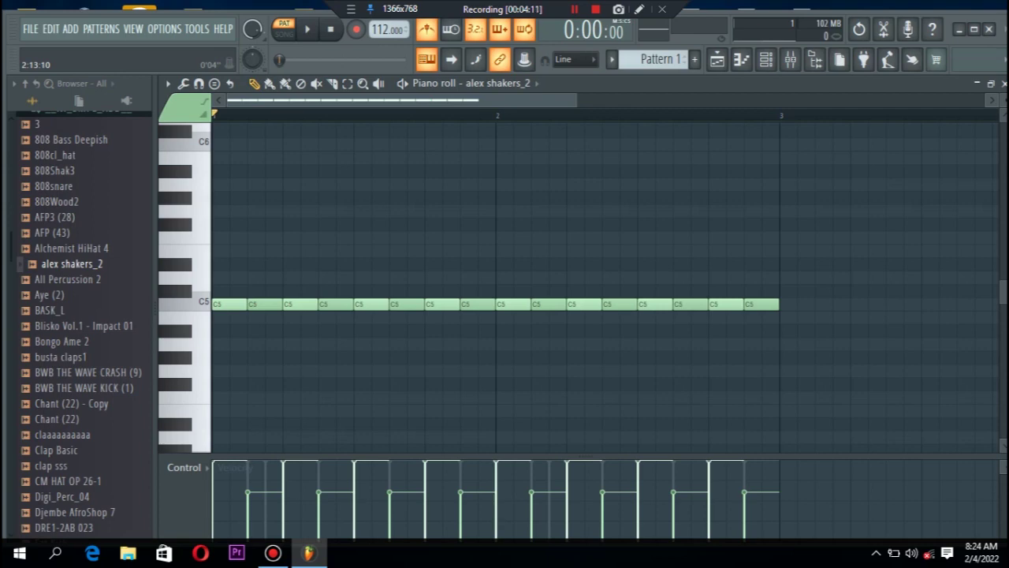
{"action": "left_click", "coordinate": [1003, 83]}
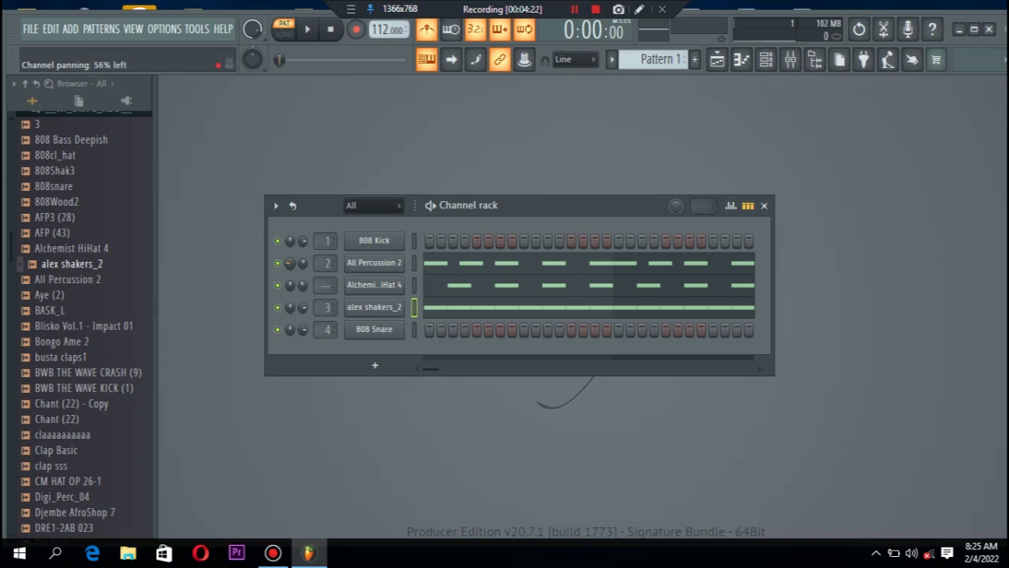
- Solo All Percussion 2 during playback and pan it to the left, and pan Alchemist HiHat 4 to the right
{"action": "right_click", "coordinate": [278, 263]}
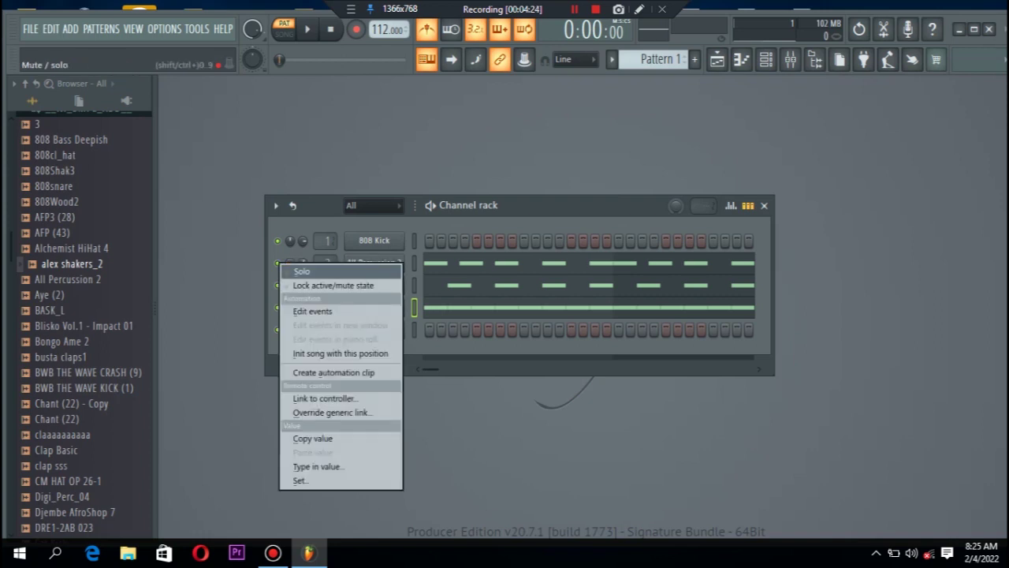
{"action": "left_click", "coordinate": [297, 271]}
{"action": "key", "text": "space"}
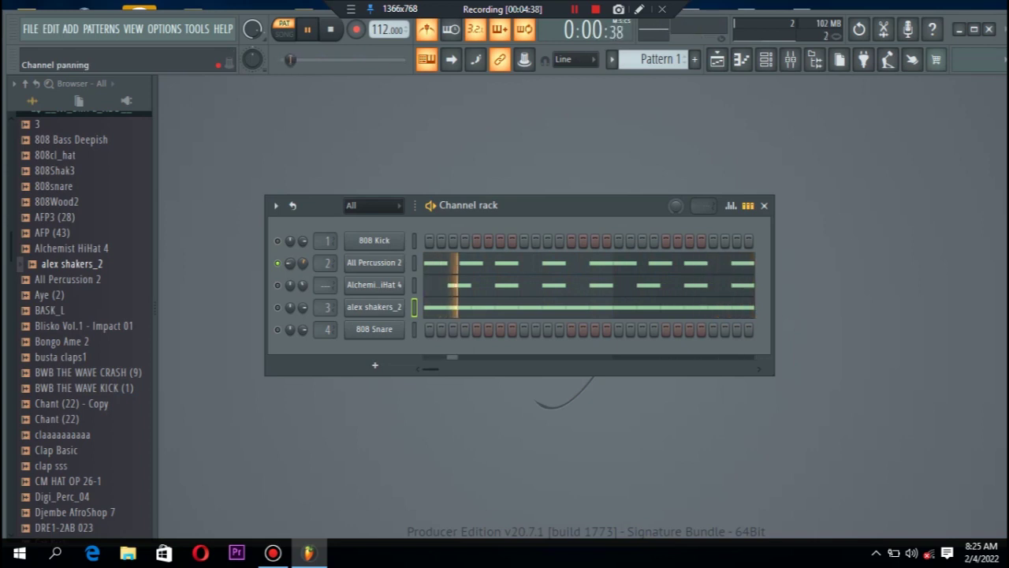
{"action": "left_click_drag", "start_coordinate": [290, 263], "coordinate": [290, 272]}
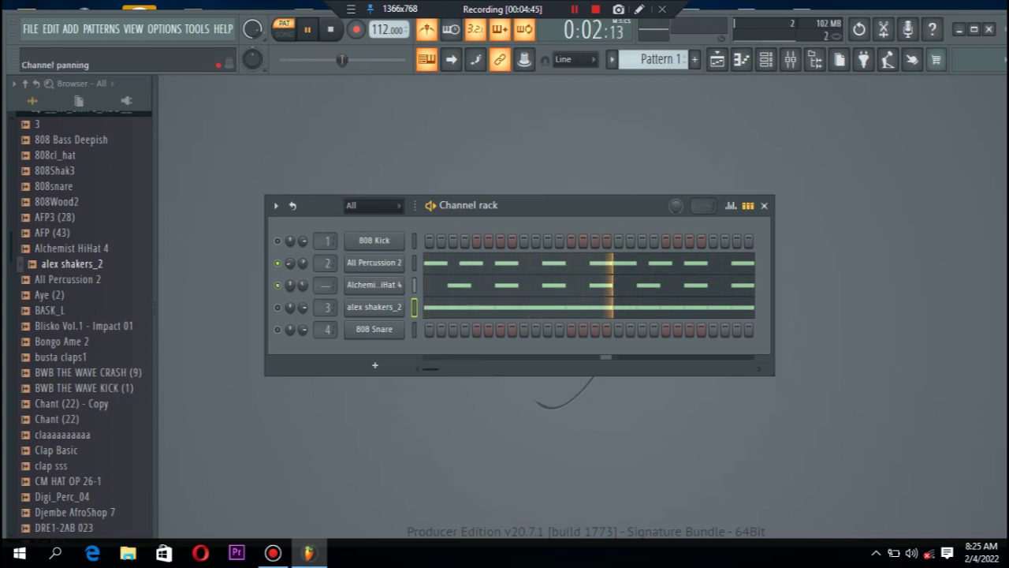
{"action": "left_click_drag", "start_coordinate": [290, 285], "coordinate": [290, 273]}
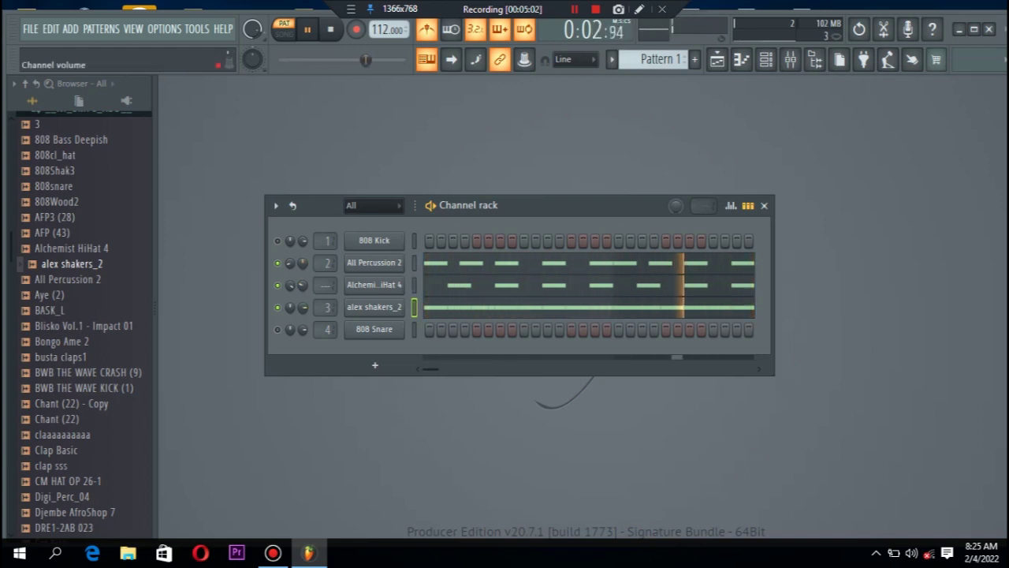
- Open the alex shakers_2 notes in the piano roll and stop playback
{"action": "left_click", "coordinate": [465, 307]}
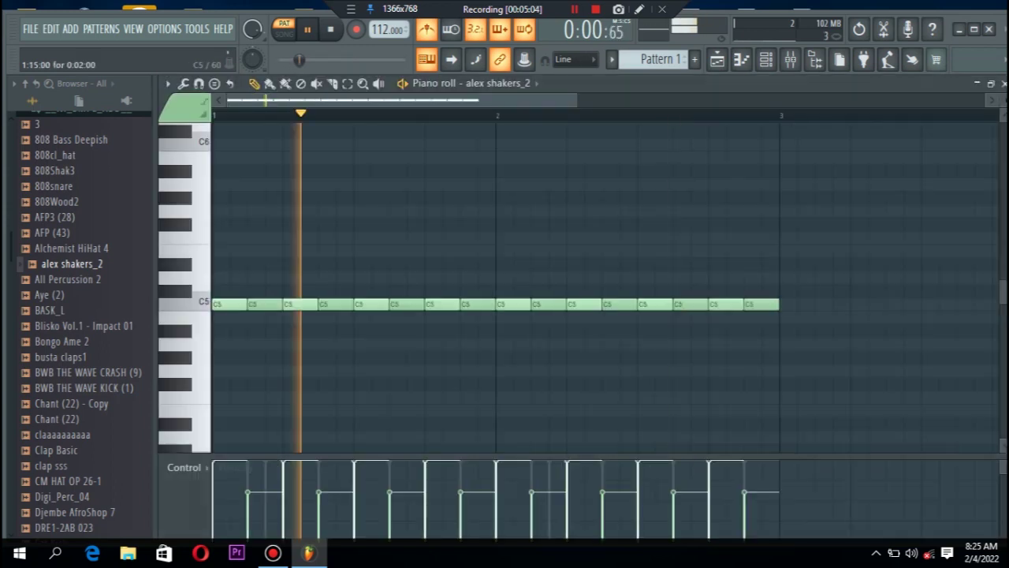
{"action": "key", "text": "space"}
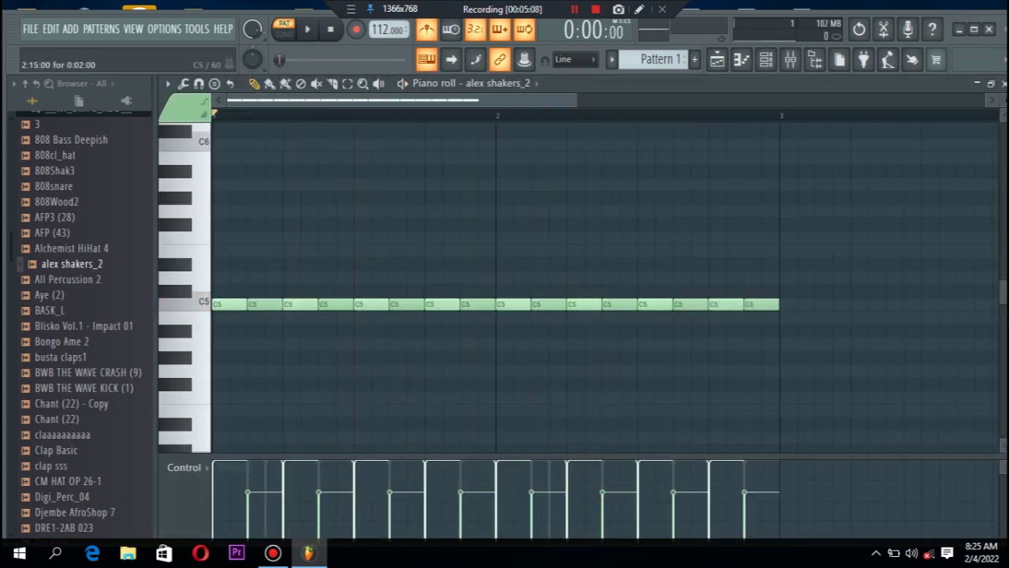
- Delete the alex shakers_2 notes from bars 1 and 2, keeping only the first two C5 notes at the start of bar 1
{"action": "right_click", "coordinate": [760, 304]}
{"action": "right_click", "coordinate": [725, 305]}
{"action": "right_click", "coordinate": [691, 304]}
{"action": "right_click", "coordinate": [655, 304]}
{"action": "right_click", "coordinate": [619, 304]}
{"action": "right_click", "coordinate": [551, 304]}
{"action": "right_click", "coordinate": [583, 304]}
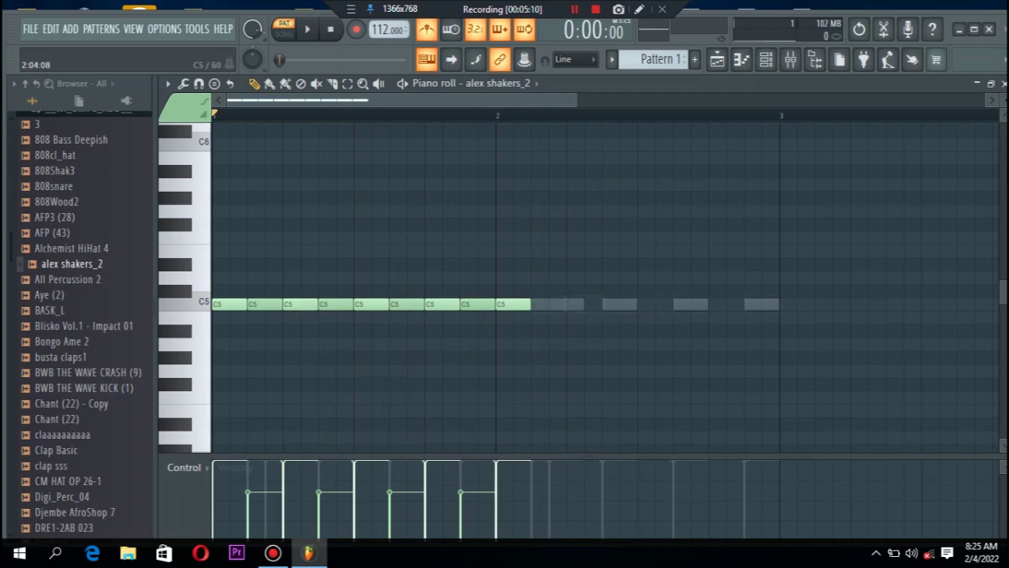
{"action": "right_click", "coordinate": [513, 304]}
{"action": "right_click", "coordinate": [442, 304]}
{"action": "right_click", "coordinate": [407, 305]}
{"action": "right_click", "coordinate": [478, 304]}
{"action": "right_click", "coordinate": [371, 305]}
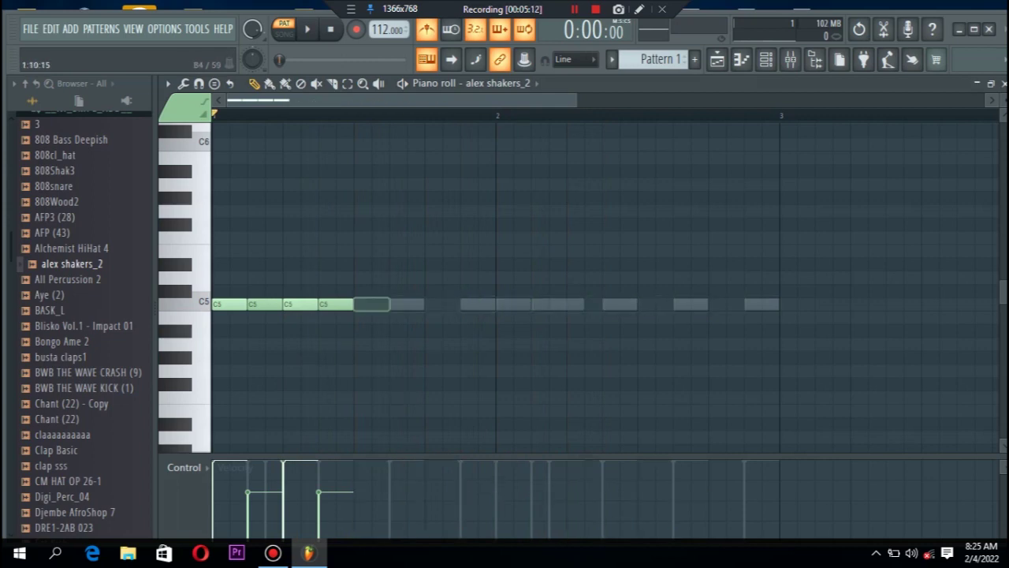
{"action": "right_click", "coordinate": [336, 304]}
{"action": "right_click", "coordinate": [301, 304]}
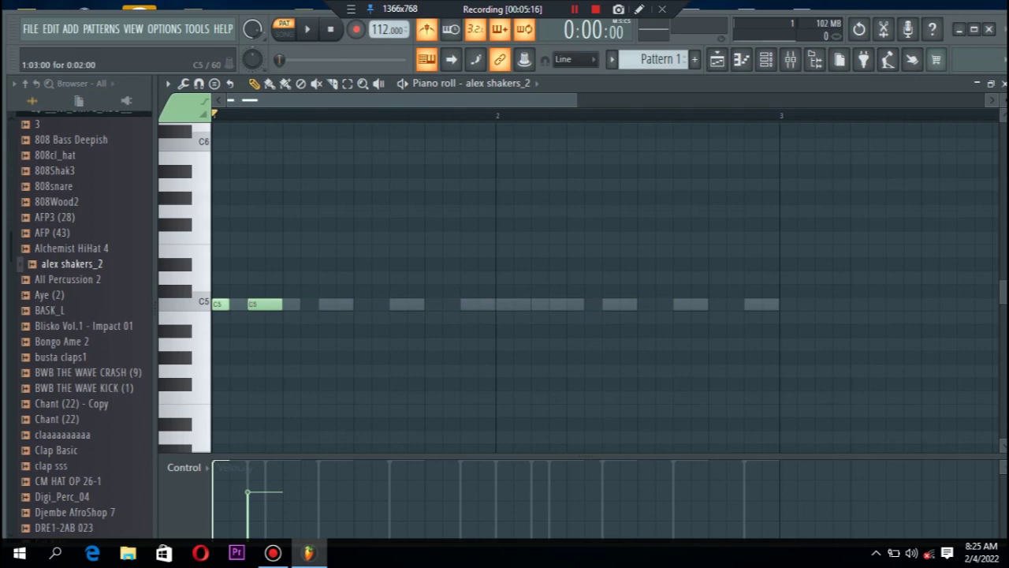
- Shorten the two remaining C5 notes to one step each, set them side by side, and duplicate the pair to fill bar 1
{"action": "left_click_drag", "start_coordinate": [265, 304], "coordinate": [246, 304]}
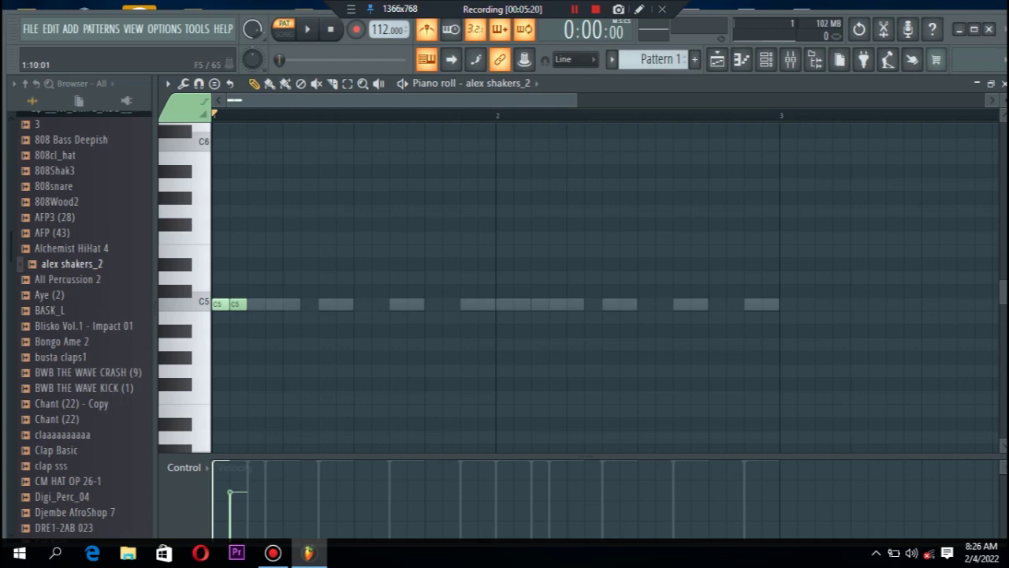
{"action": "key", "text": "ctrl+b"}
{"action": "key", "text": "ctrl+b"}
{"action": "key", "text": "ctrl+b"}
{"action": "key", "text": "ctrl+b"}
{"action": "key", "text": "ctrl+b"}
{"action": "key", "text": "ctrl+b"}
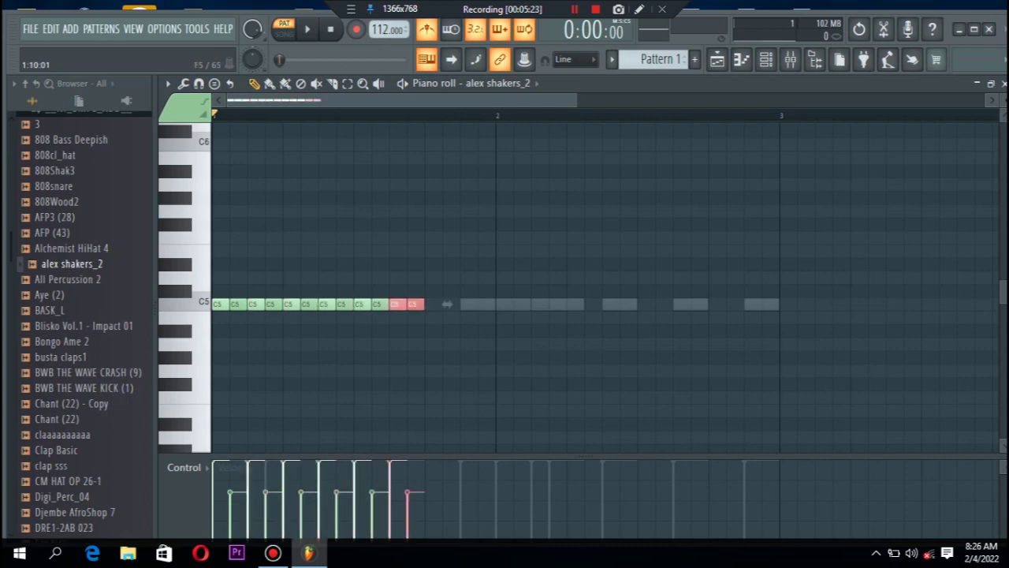
{"action": "key", "text": "ctrl+b"}
- Play the pattern, duplicate the bar 1 shaker notes into bar 2, close the piano roll, and stop playback
{"action": "key", "text": "space"}
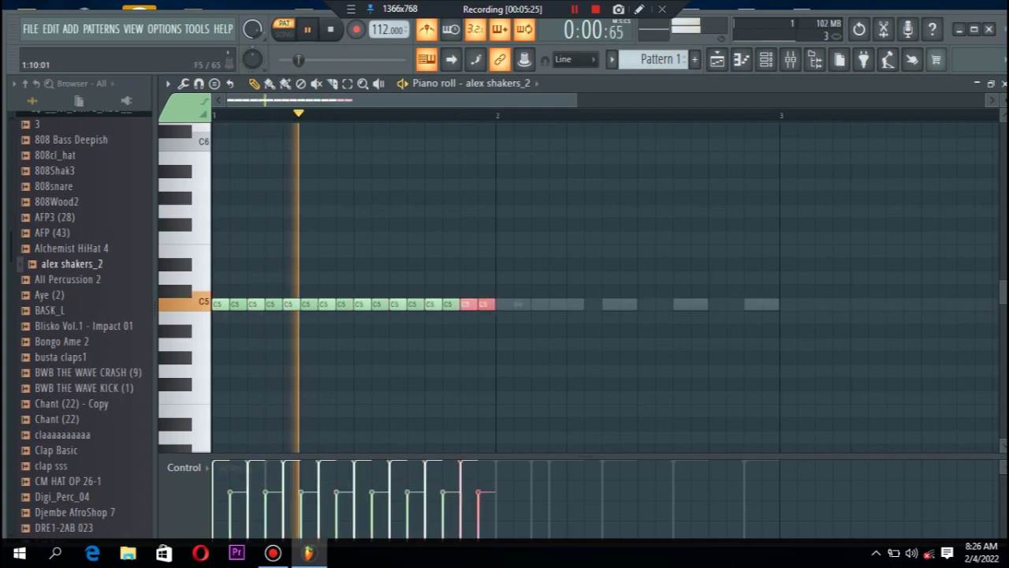
{"action": "left_click", "coordinate": [570, 209], "text": "ctrl"}
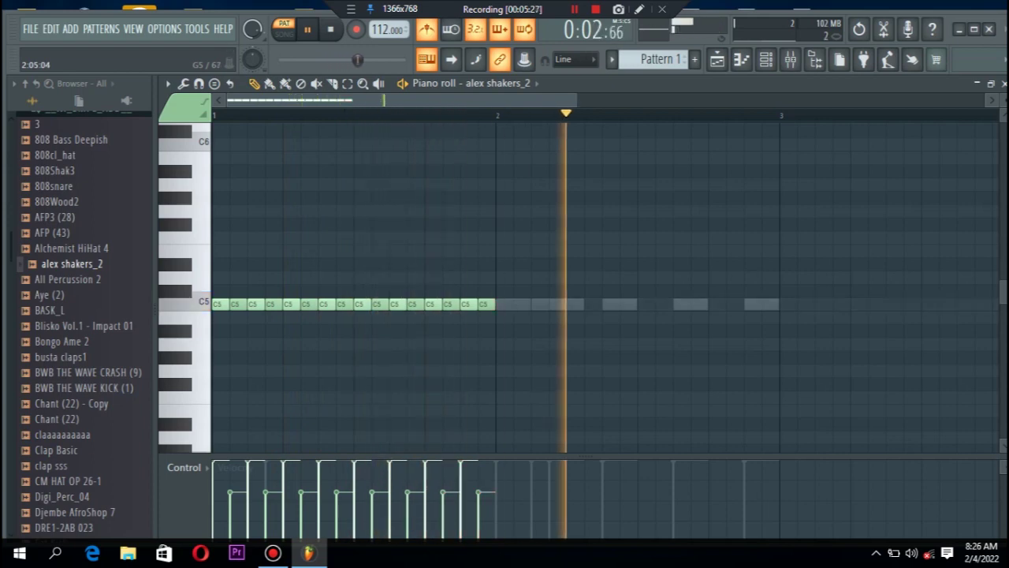
{"action": "key", "text": "ctrl+b"}
{"action": "key", "text": "ctrl+d"}
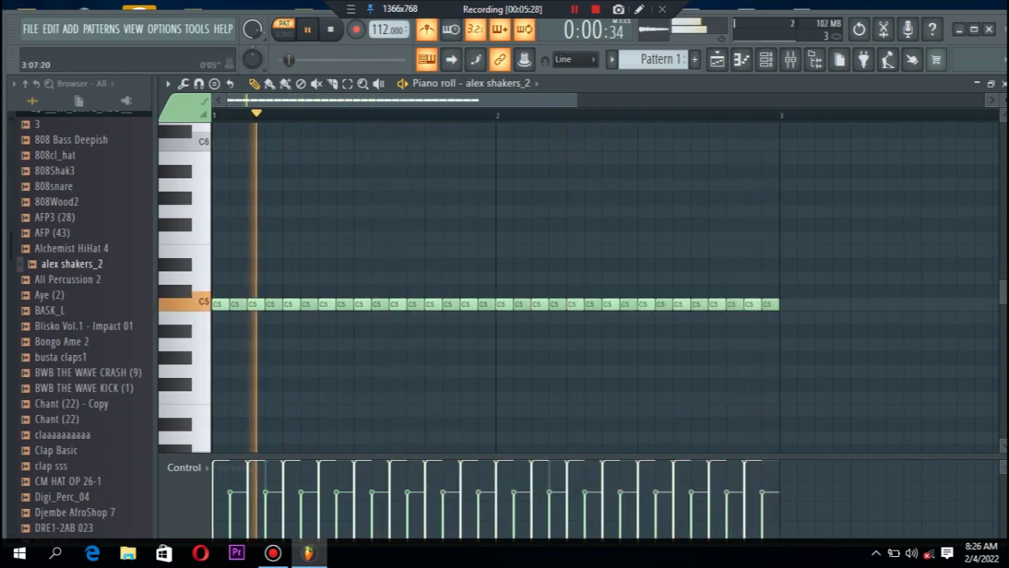
{"action": "left_click", "coordinate": [1003, 83]}
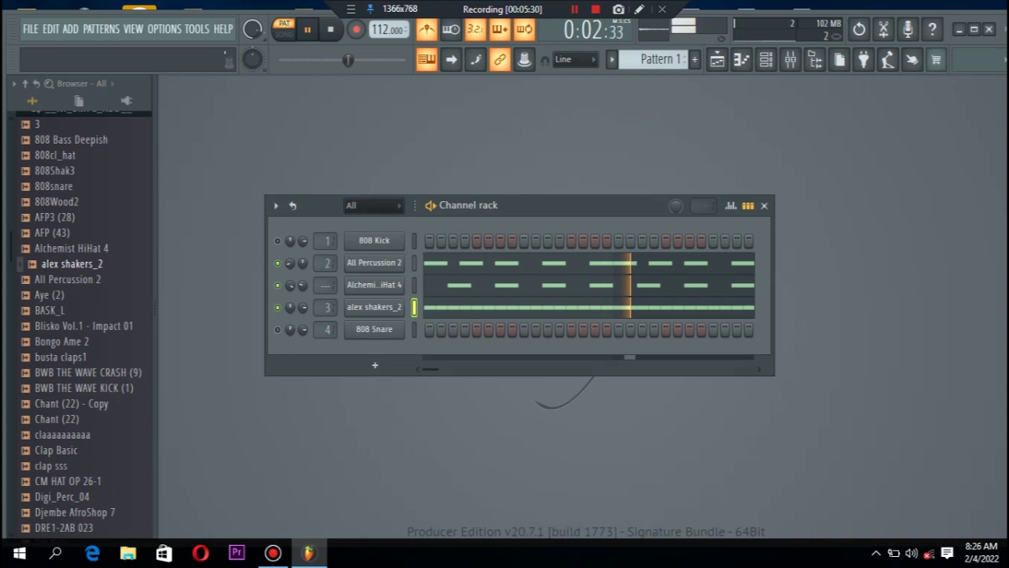
{"action": "key", "text": "space"}
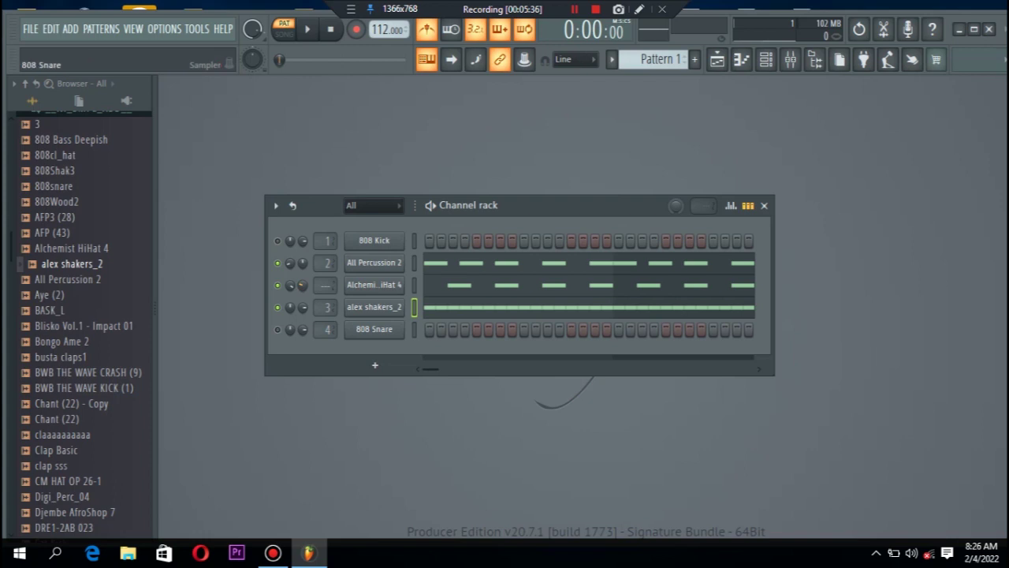
- Select the 808 Snare channel and expand the plugin database to the installed VST generators
{"action": "right_click", "coordinate": [375, 329]}
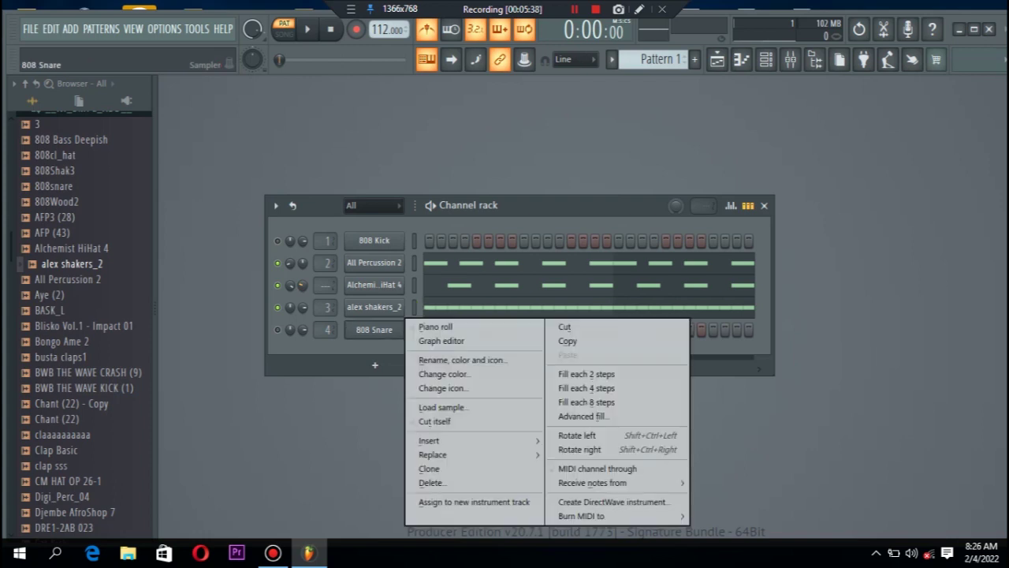
{"action": "key", "text": "Escape"}
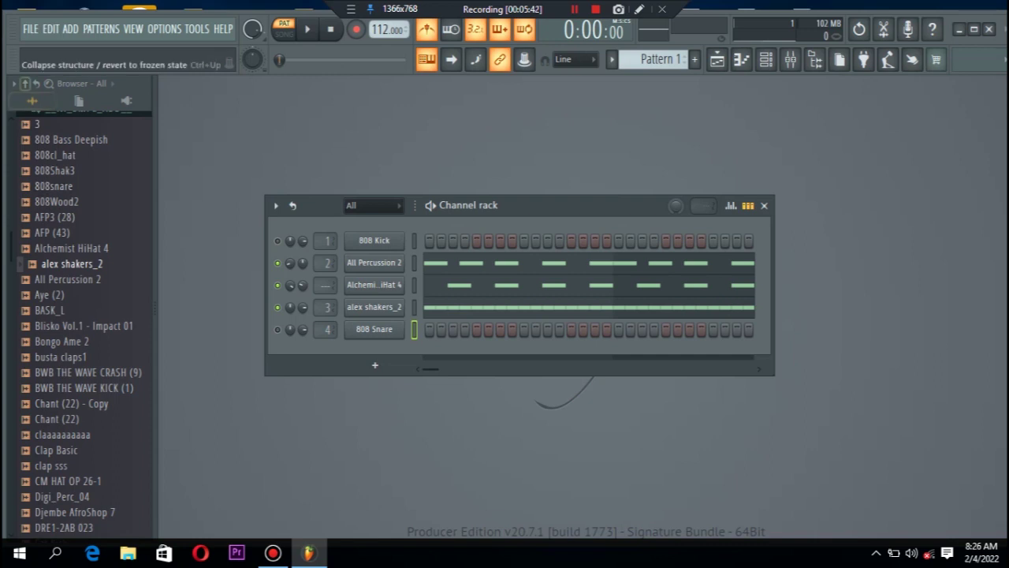
{"action": "left_click", "coordinate": [25, 83]}
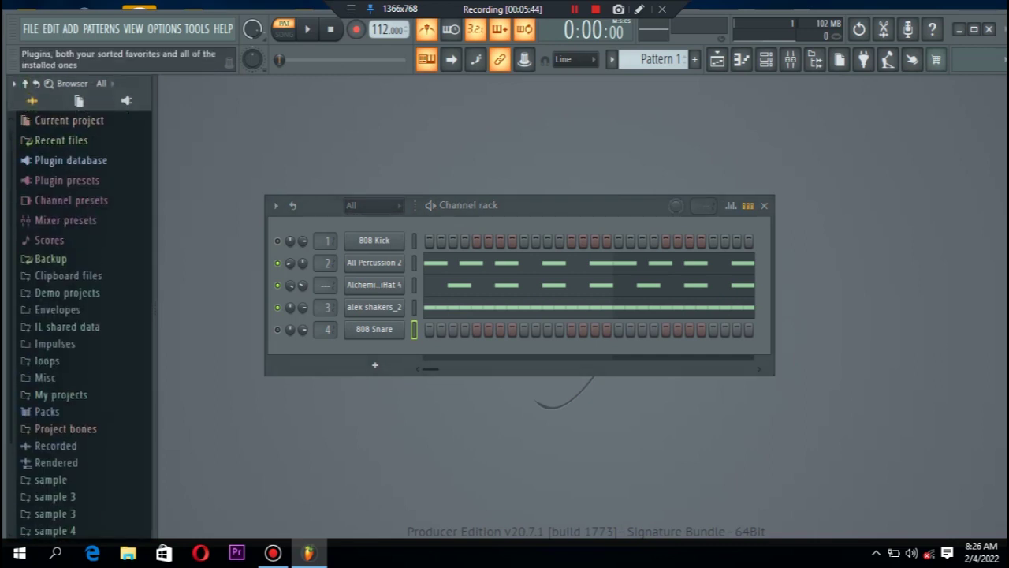
{"action": "left_click", "coordinate": [71, 160]}
{"action": "left_click", "coordinate": [65, 213]}
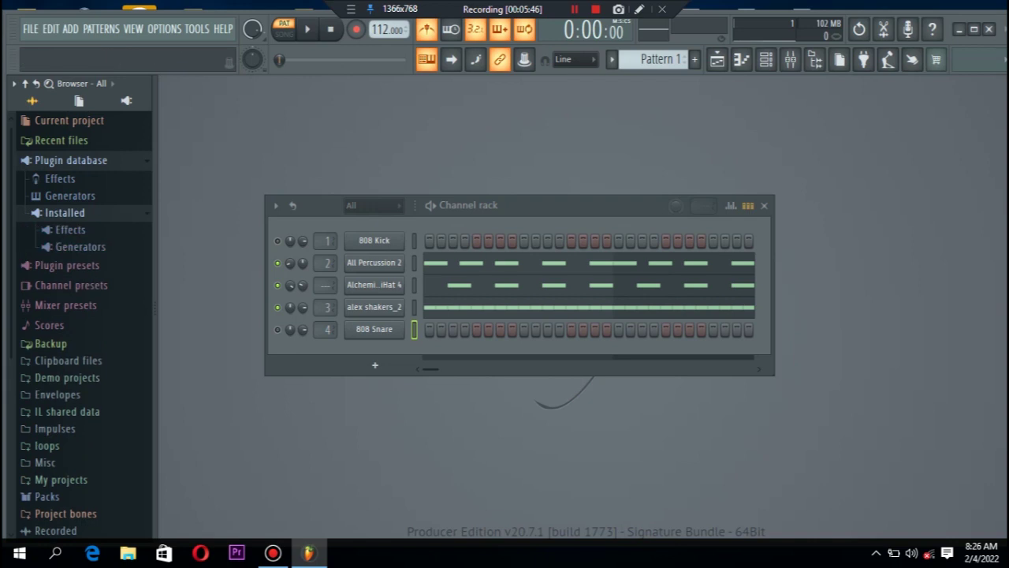
{"action": "left_click", "coordinate": [80, 247]}
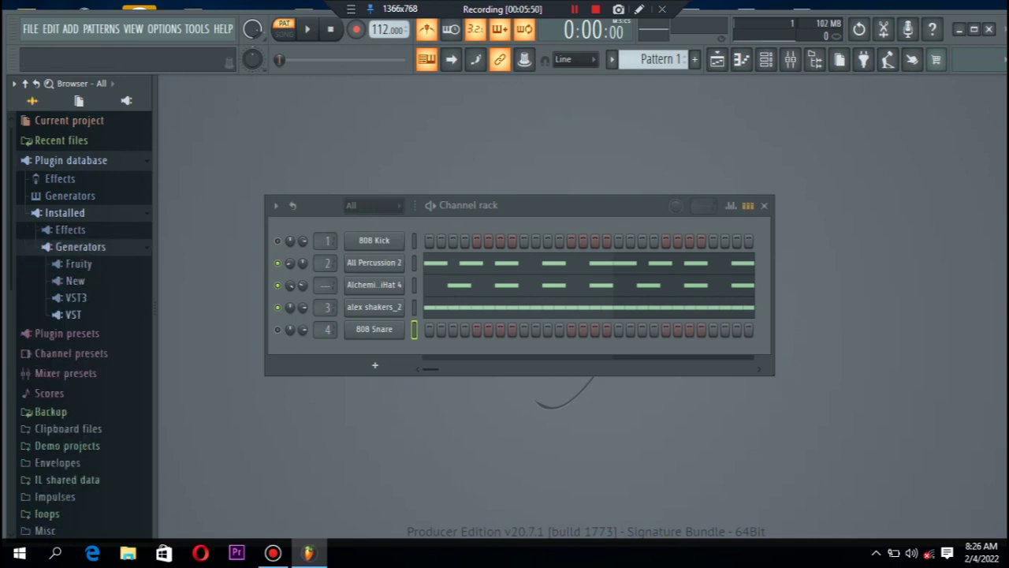
{"action": "left_click", "coordinate": [73, 314]}
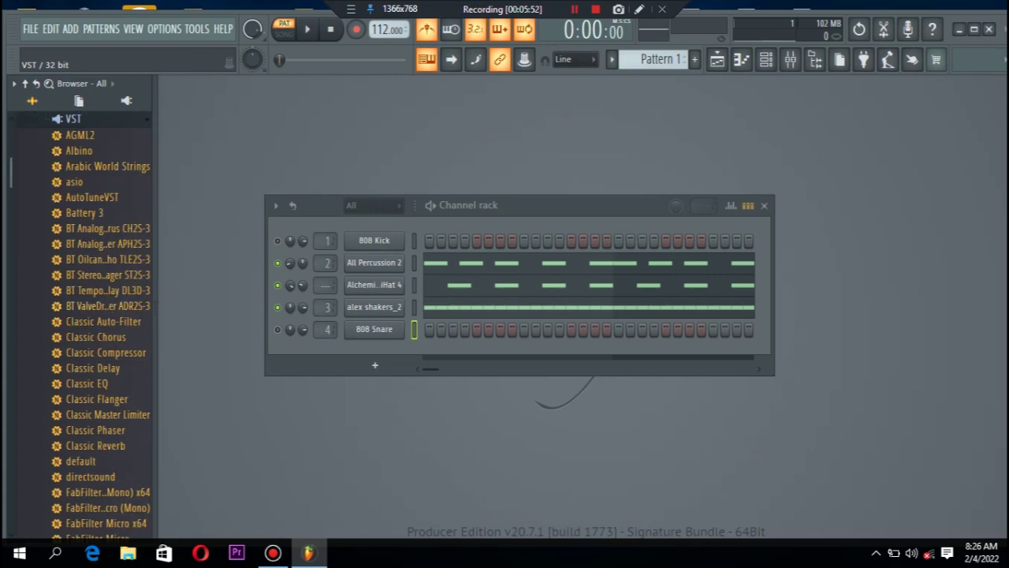
- Replace 808 Snare with the Super Quartet plugin, load its drum preset 001 Ambient Set, and close the plugin window
{"action": "scroll", "coordinate": [87, 316], "scroll_direction": "down", "scroll_amount": 10}
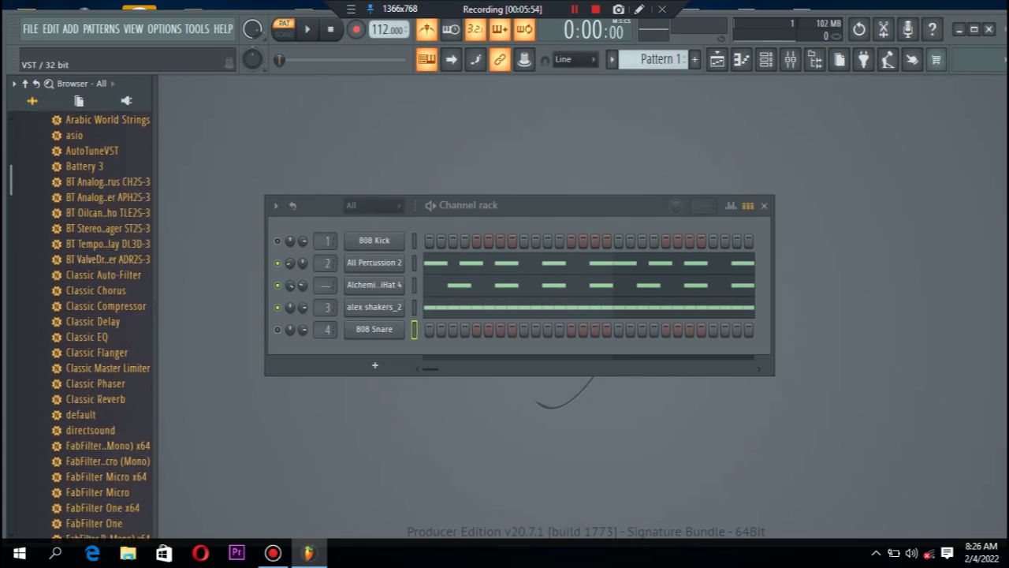
{"action": "scroll", "coordinate": [87, 323], "scroll_direction": "down", "scroll_amount": 15}
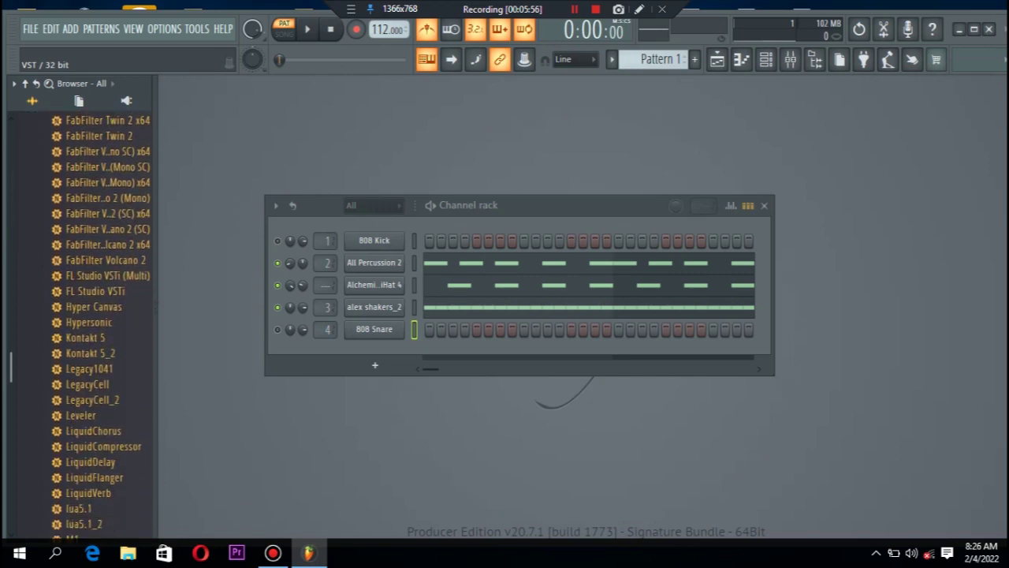
{"action": "scroll", "coordinate": [87, 323], "scroll_direction": "down", "scroll_amount": 4}
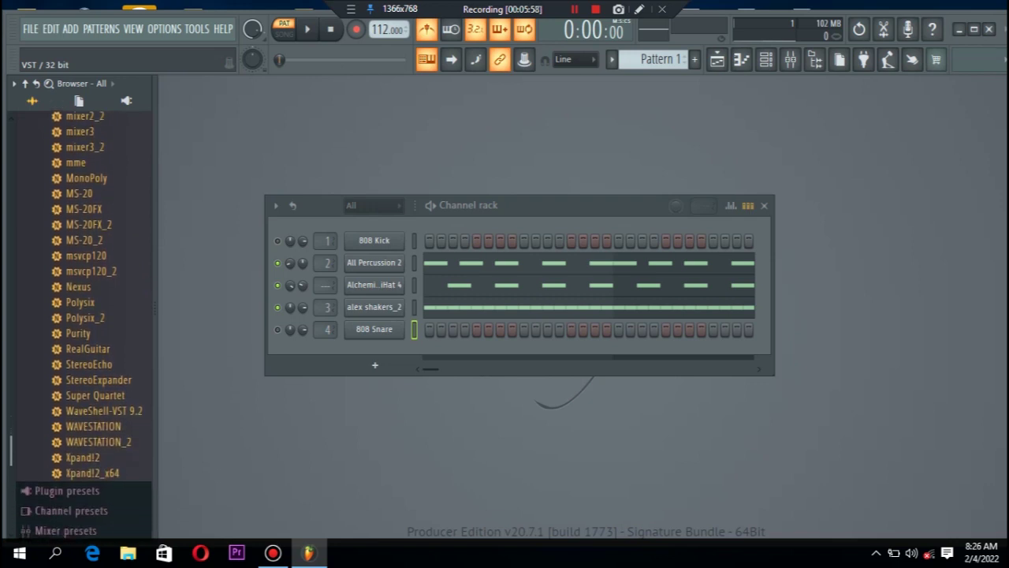
{"action": "left_click_drag", "start_coordinate": [95, 395], "coordinate": [347, 362]}
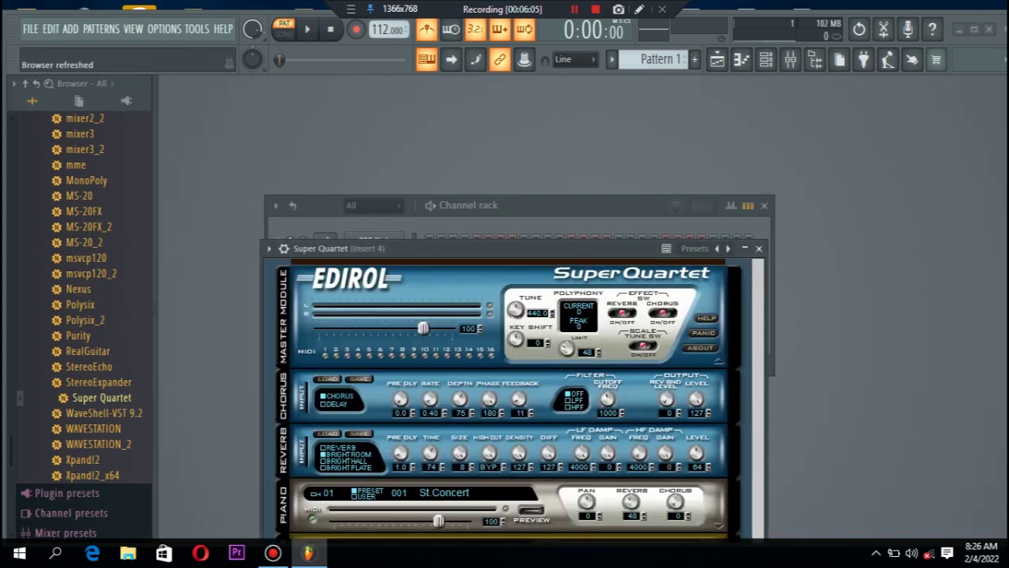
{"action": "right_click", "coordinate": [457, 314]}
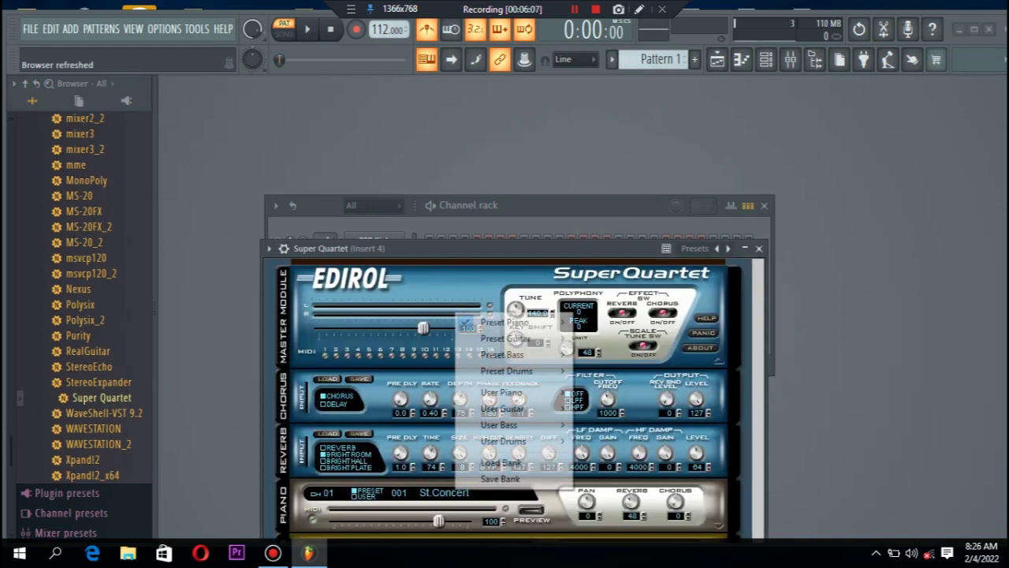
{"action": "mouse_move", "coordinate": [524, 370]}
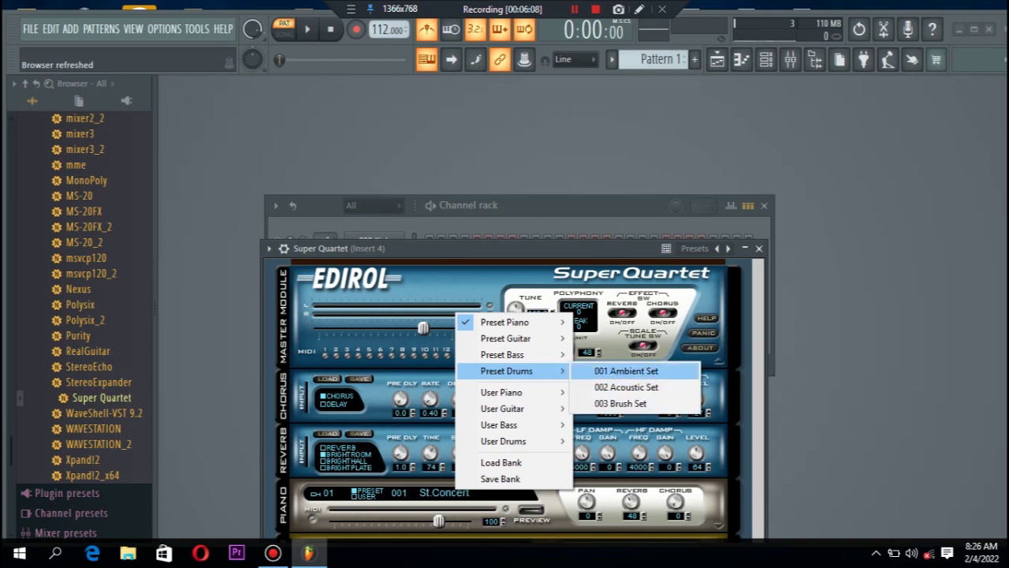
{"action": "left_click", "coordinate": [626, 370]}
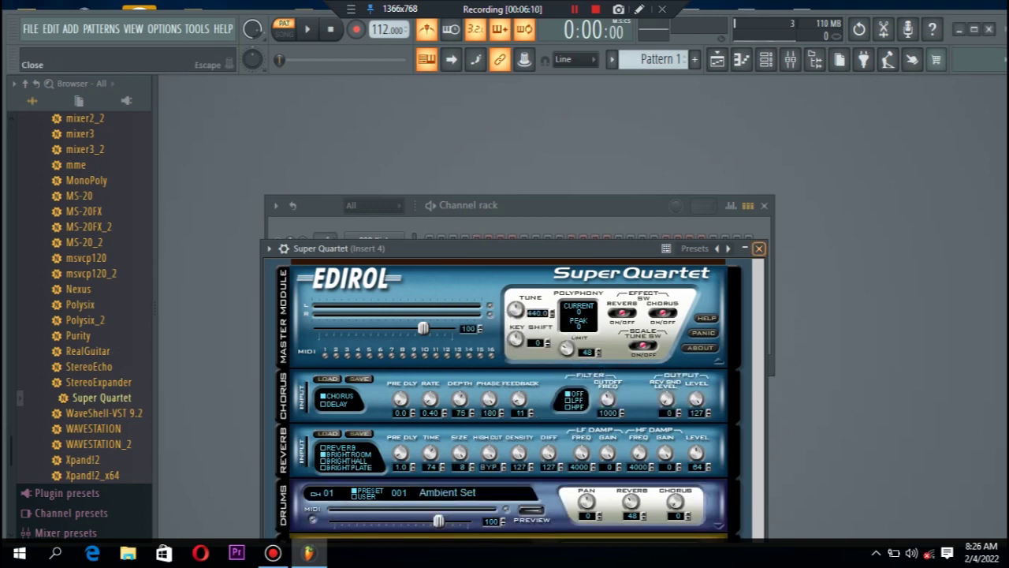
{"action": "left_click", "coordinate": [758, 249]}
- Open Super Quartet's piano roll, place a one-step C#5 note on step 3 of bar 1, and audition it while lowering it to C5
{"action": "right_click", "coordinate": [400, 324]}
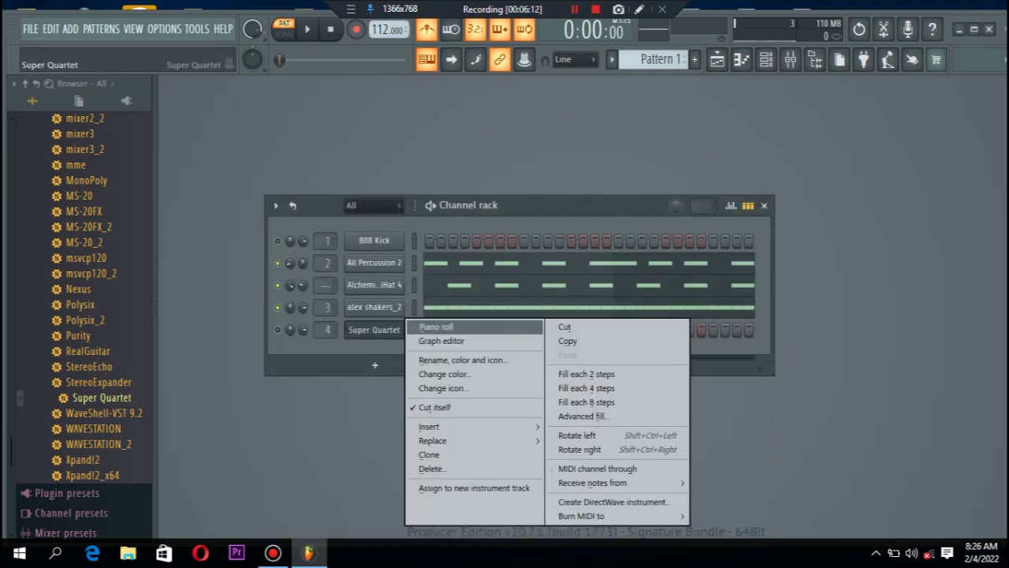
{"action": "left_click", "coordinate": [435, 327]}
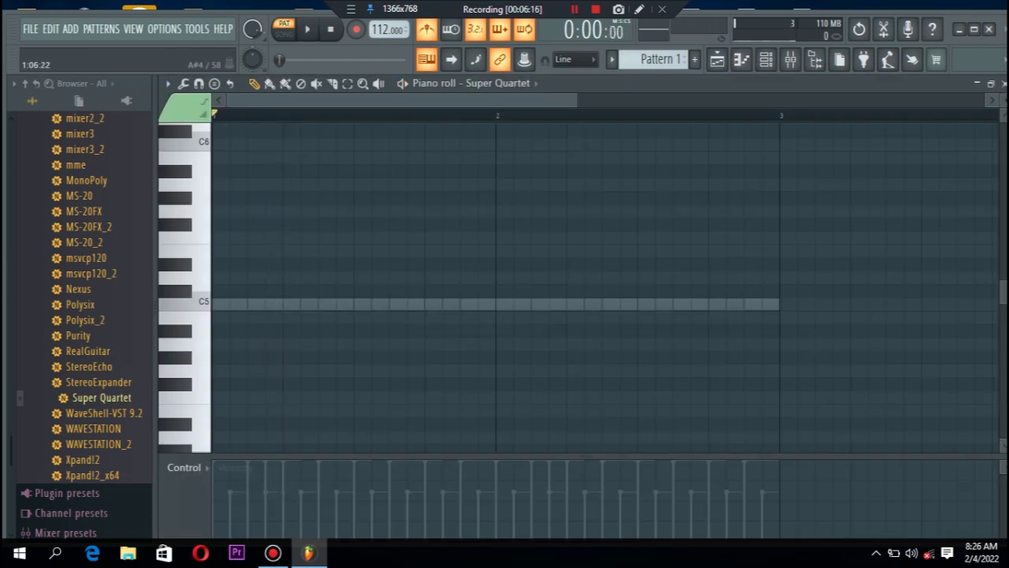
{"action": "left_click_drag", "start_coordinate": [254, 331], "coordinate": [255, 290]}
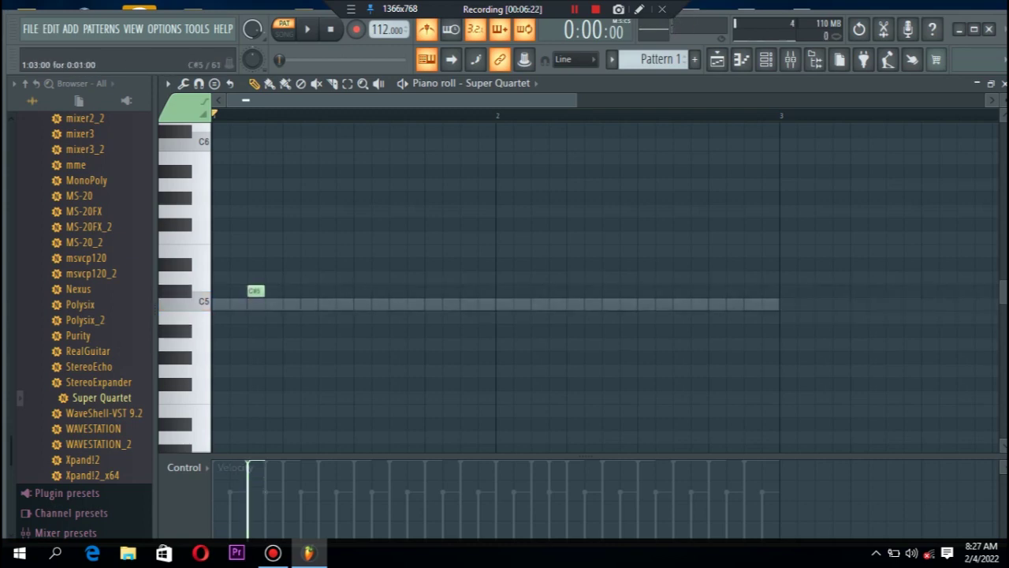
{"action": "key", "text": "space"}
{"action": "key", "text": "space"}
{"action": "left_click_drag", "start_coordinate": [255, 291], "coordinate": [255, 304]}
{"action": "key", "text": "space"}
{"action": "key", "text": "space"}
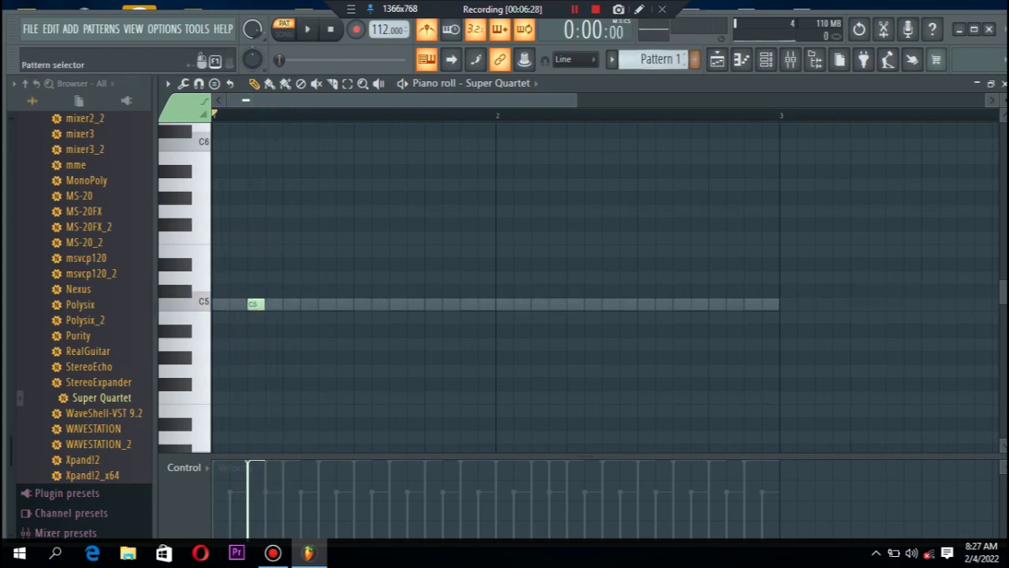
- Check the channels in the Channel rack, return to Super Quartet's piano roll, and listen to the pattern
{"action": "left_click", "coordinate": [765, 59]}
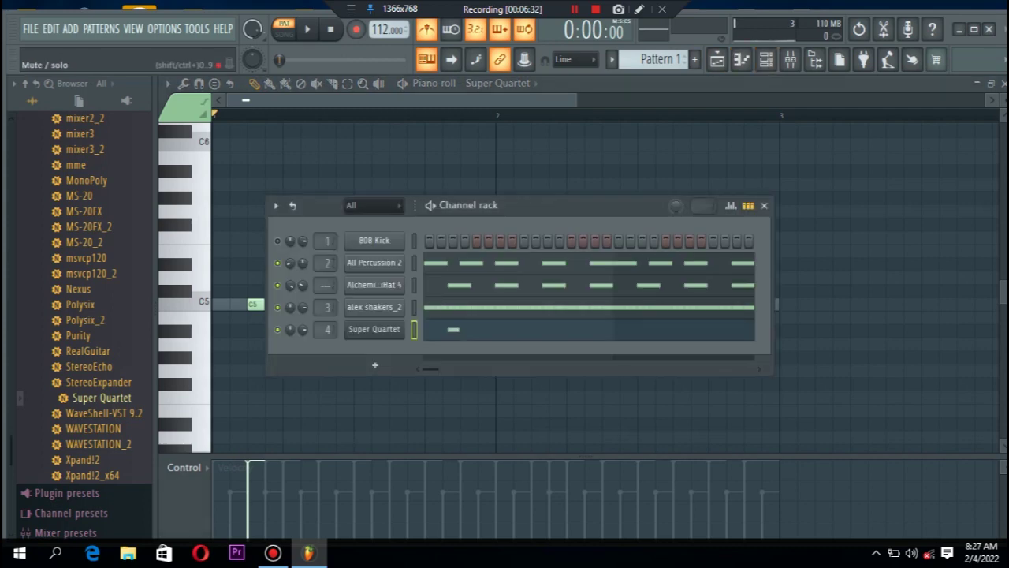
{"action": "left_click", "coordinate": [305, 398]}
{"action": "key", "text": "space"}
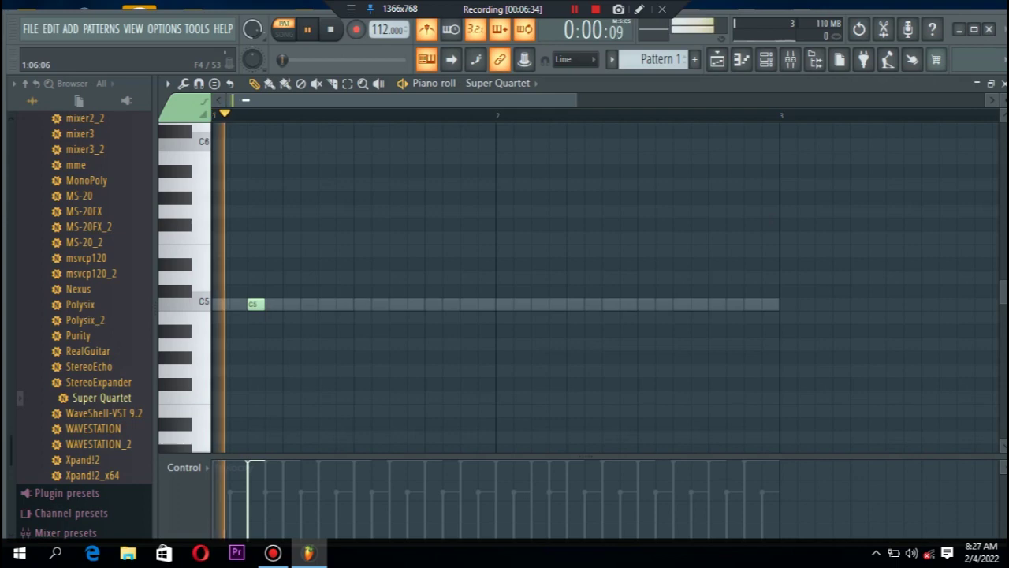
{"action": "key", "text": "space"}
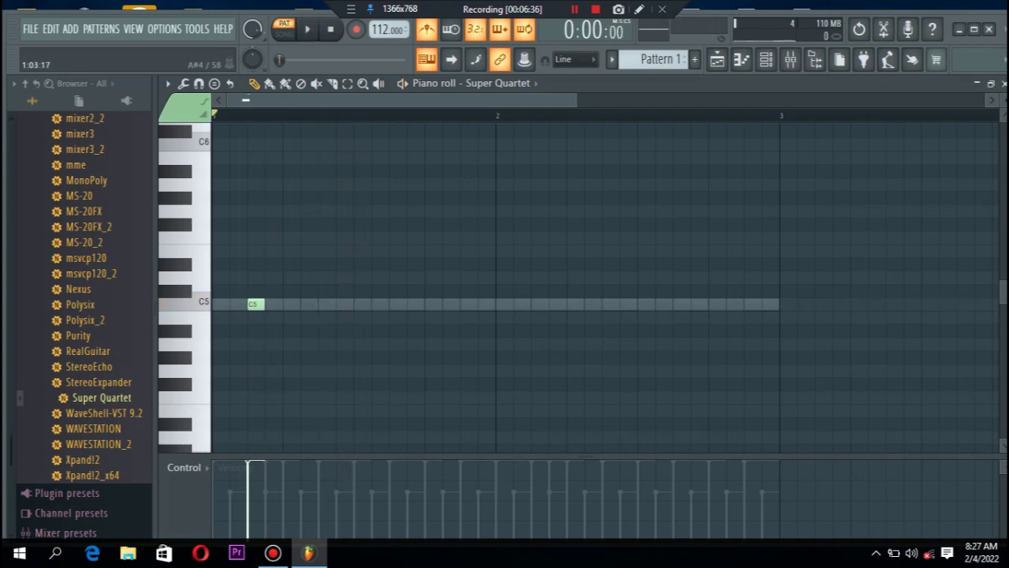
- Add a one-step C#5 note directly before the C5 note, shift both one step later to steps 3 and 4, and audition them
{"action": "left_click", "coordinate": [237, 317]}
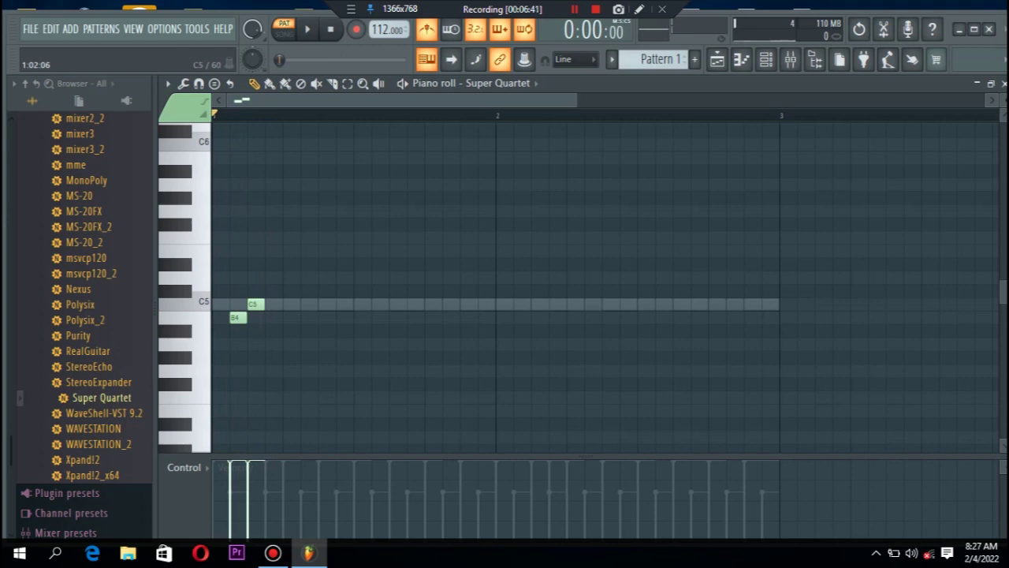
{"action": "left_click_drag", "start_coordinate": [238, 317], "coordinate": [237, 291]}
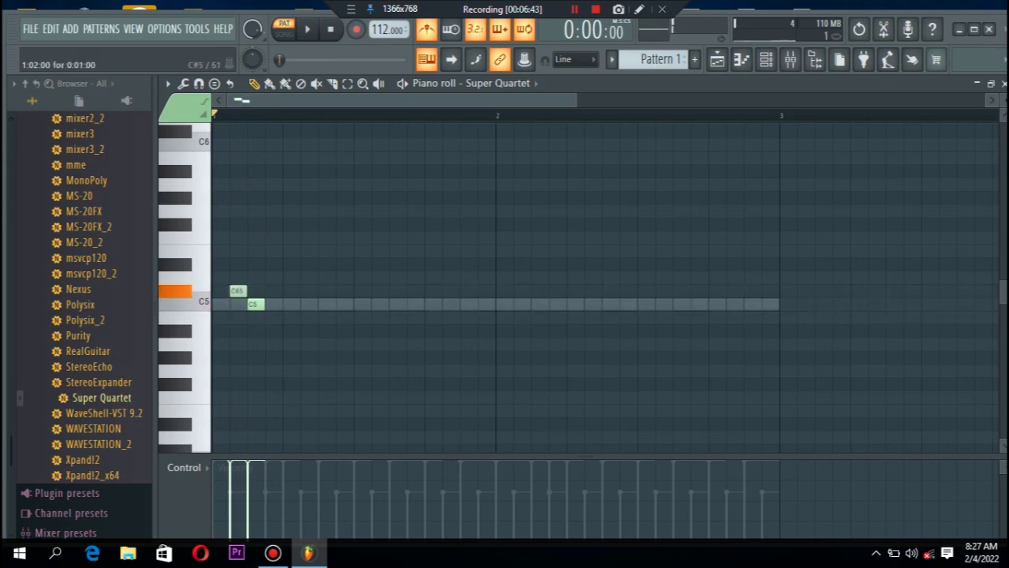
{"action": "key", "text": "space"}
{"action": "key", "text": "space"}
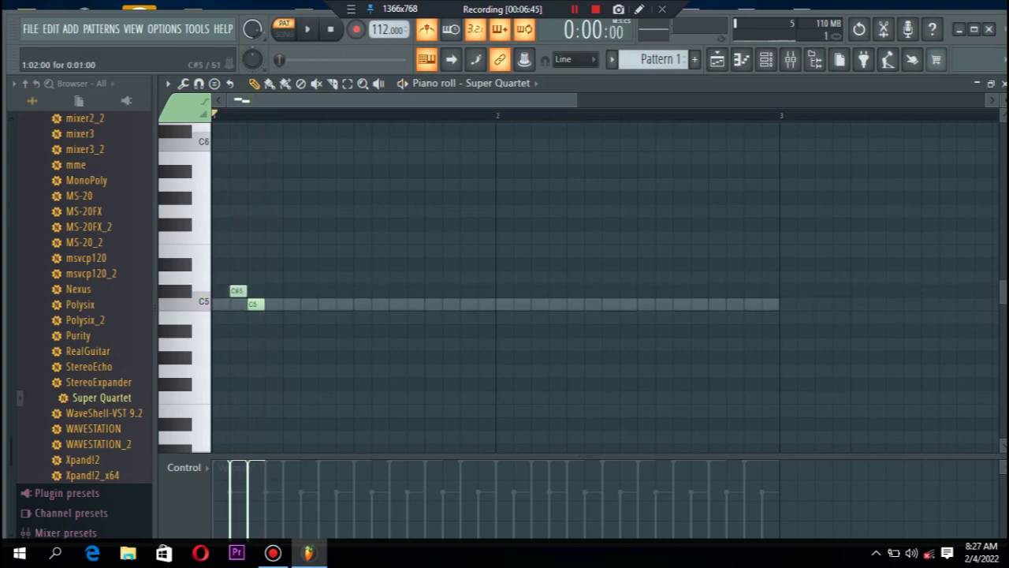
{"action": "left_click_drag", "start_coordinate": [237, 291], "coordinate": [272, 303]}
{"action": "key", "text": "space"}
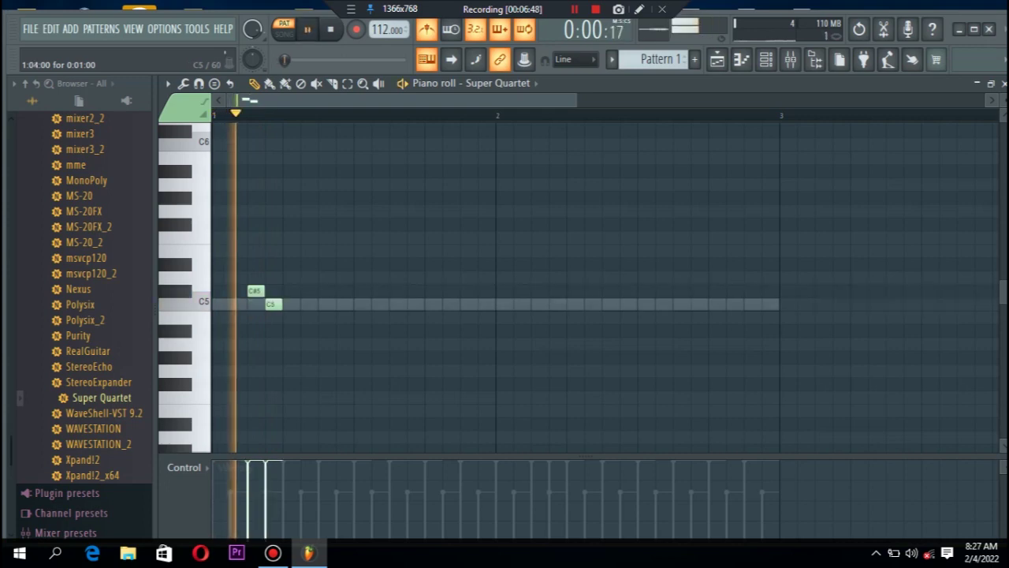
{"action": "key", "text": "space"}
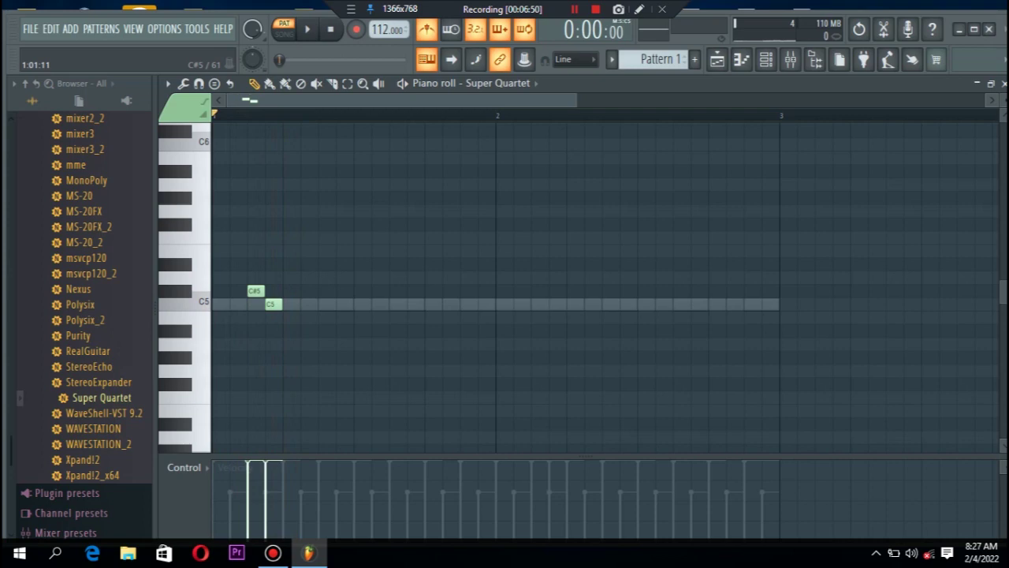
- Add a one-step D5 note on step 1 and a one-step D#5 note on step 7 of bar 1, auditioning them
{"action": "left_click", "coordinate": [220, 277]}
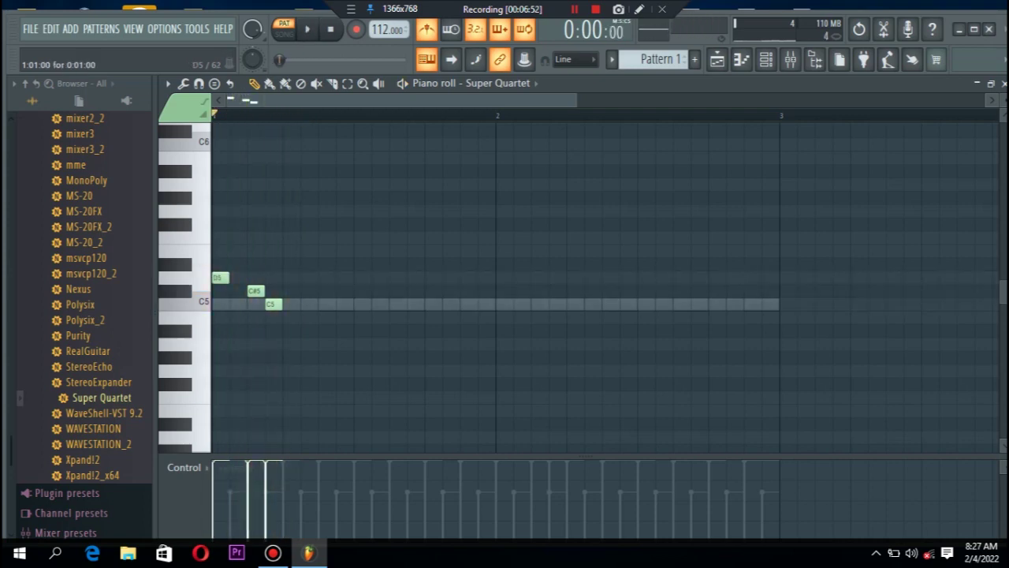
{"action": "key", "text": "space"}
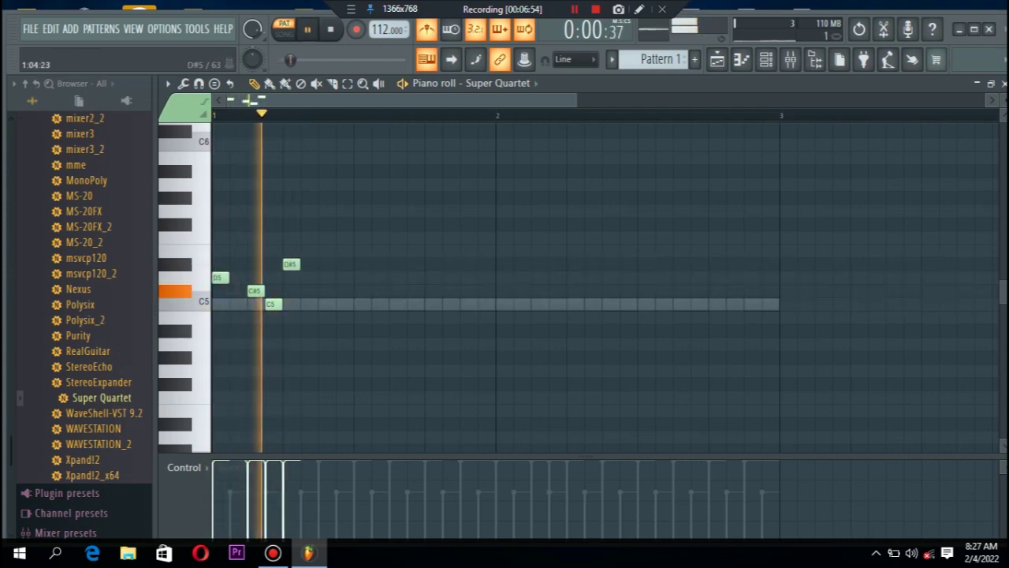
{"action": "key", "text": "space"}
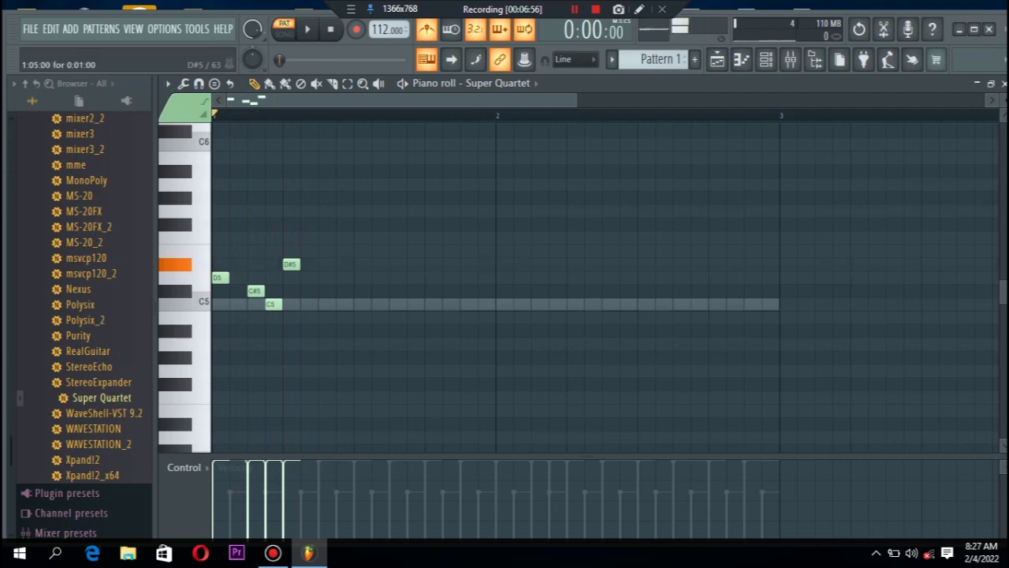
{"action": "left_click_drag", "start_coordinate": [291, 264], "coordinate": [309, 264]}
{"action": "key", "text": "space"}
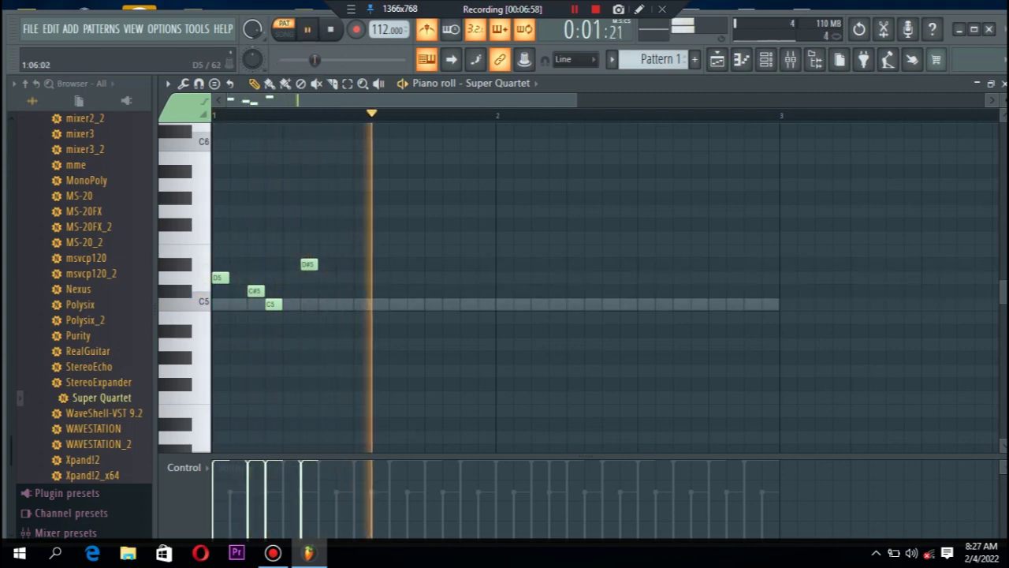
{"action": "left_click_drag", "start_coordinate": [309, 265], "coordinate": [327, 264]}
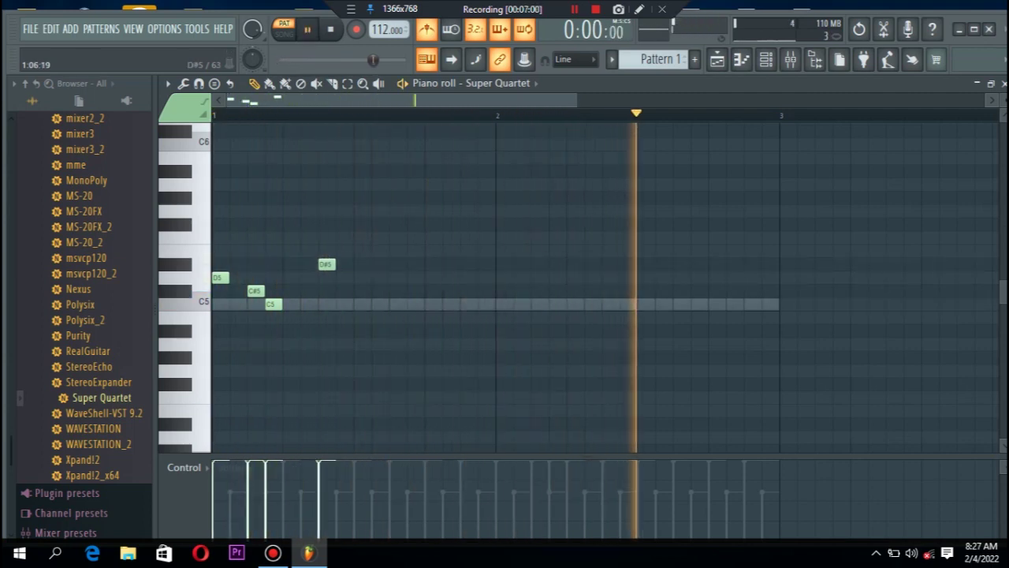
{"action": "key", "text": "space"}
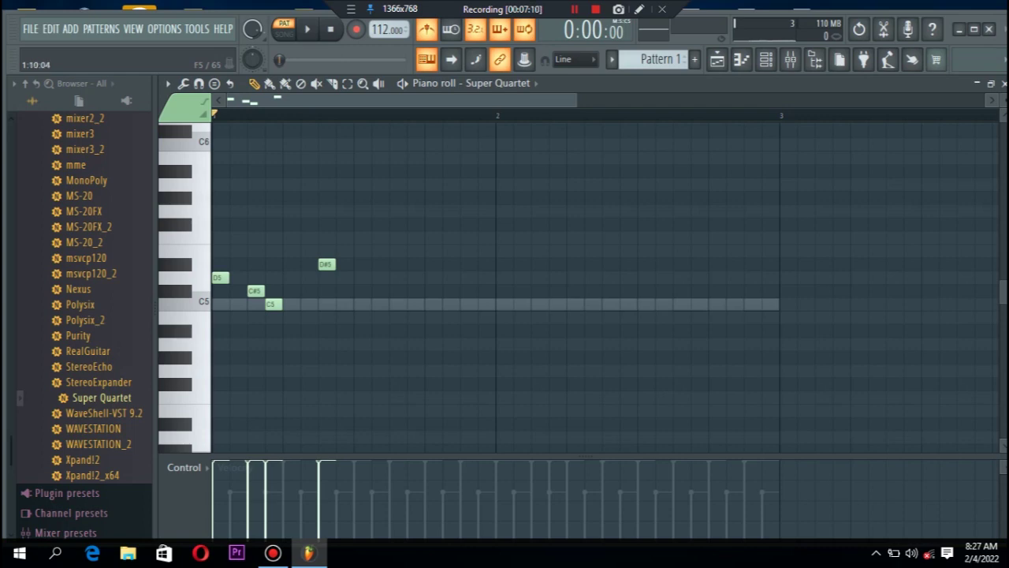
- Duplicate the four notes to start at step 9, raise the last copied note to E5, and audition the pattern
{"action": "key", "text": "ctrl+b"}
{"action": "left_click_drag", "start_coordinate": [483, 284], "coordinate": [499, 284]}
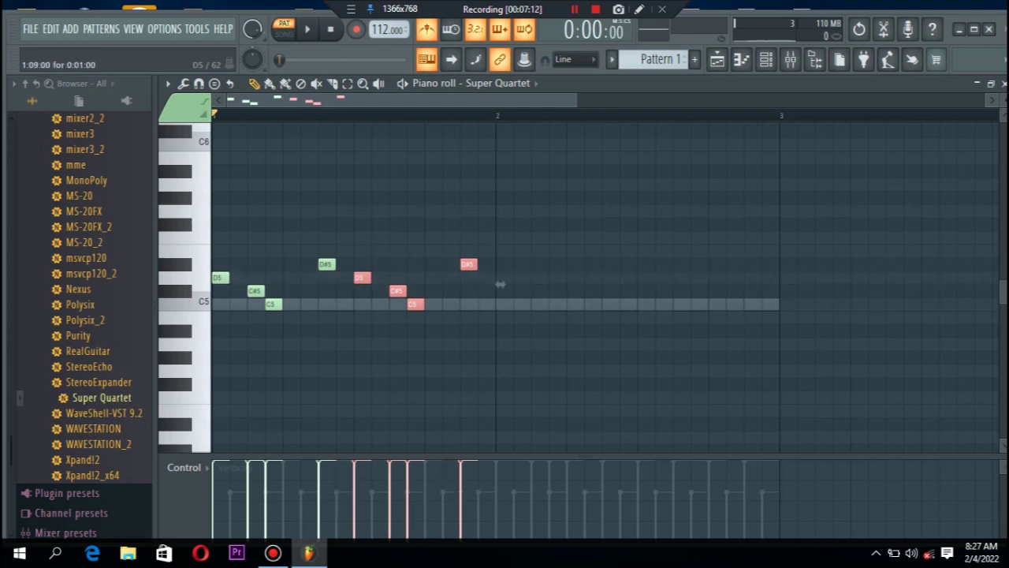
{"action": "left_click", "coordinate": [466, 211], "text": "ctrl"}
{"action": "mouse_move", "coordinate": [468, 264]}
{"action": "left_mouse_down"}
{"action": "mouse_move", "coordinate": [468, 237]}
{"action": "mouse_move", "coordinate": [468, 250]}
{"action": "left_mouse_up"}
{"action": "key", "text": "space"}
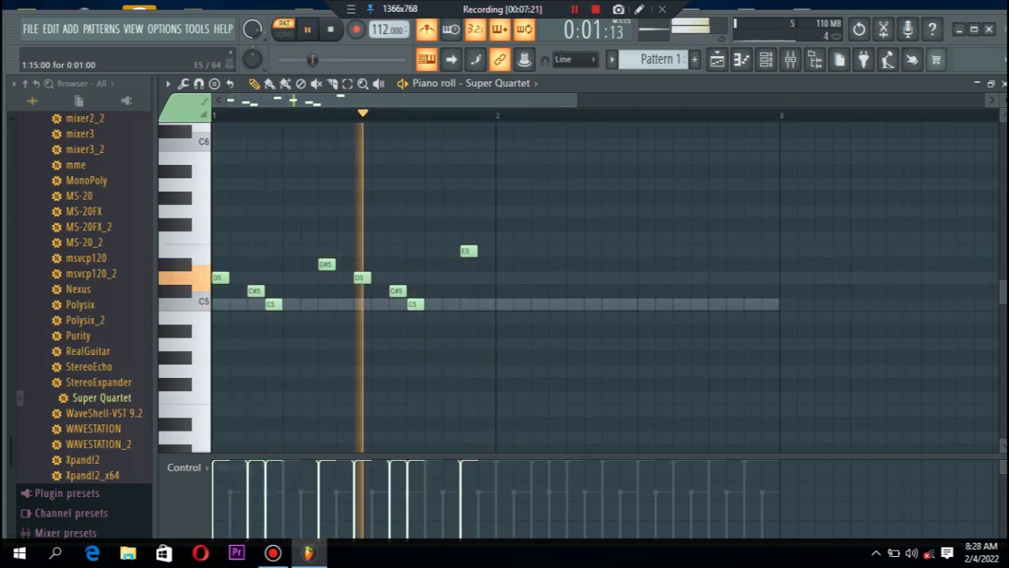
{"action": "key", "text": "space"}
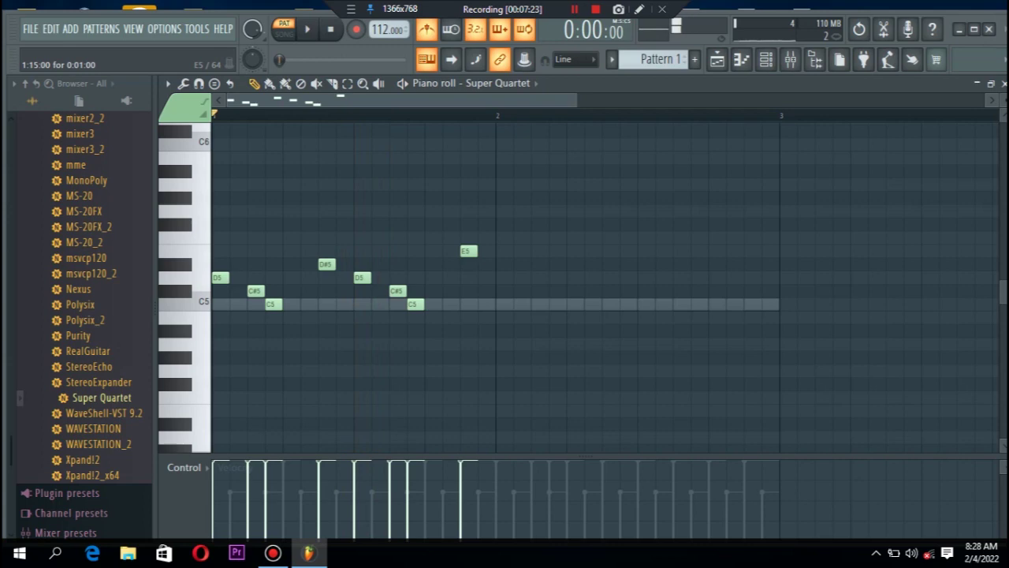
- Shift the copied C#5 and C5 notes one step earlier to steps 10 and 11, auditioning the pattern
{"action": "left_click_drag", "start_coordinate": [398, 291], "coordinate": [380, 291]}
{"action": "key", "text": "space"}
{"action": "key", "text": "space"}
{"action": "key", "text": "space"}
{"action": "key", "text": "space"}
{"action": "left_click_drag", "start_coordinate": [415, 303], "coordinate": [397, 304]}
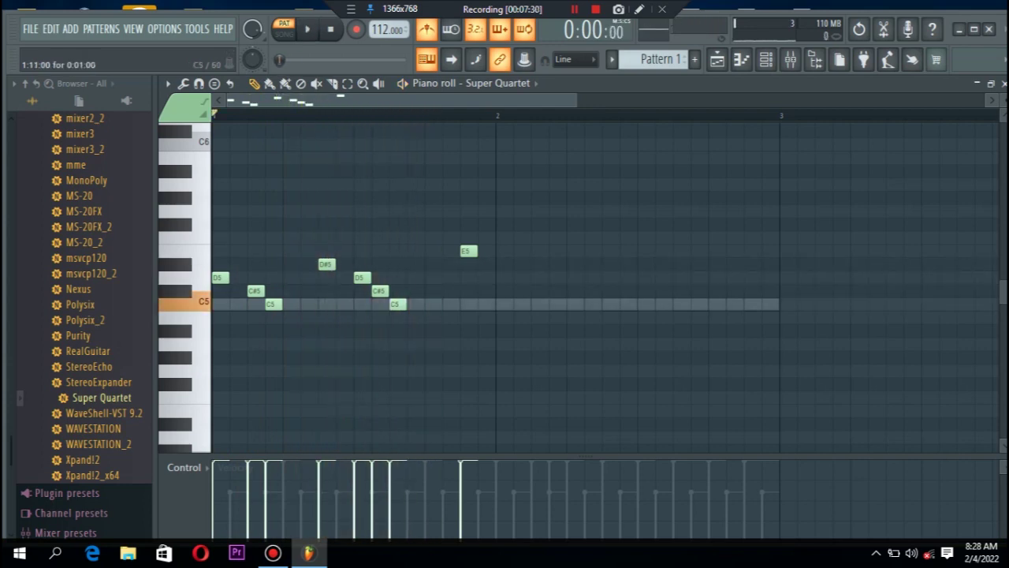
- Add a one-step D5 note on step 13, raise it to D#5, and audition the pattern
{"action": "left_click", "coordinate": [433, 276]}
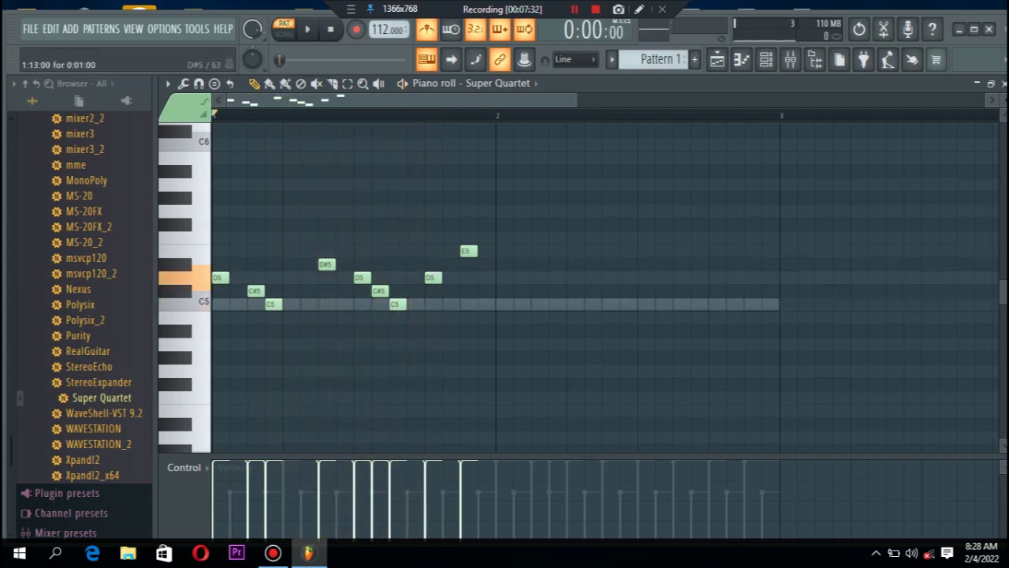
{"action": "left_click_drag", "start_coordinate": [433, 277], "coordinate": [433, 264]}
{"action": "key", "text": "space"}
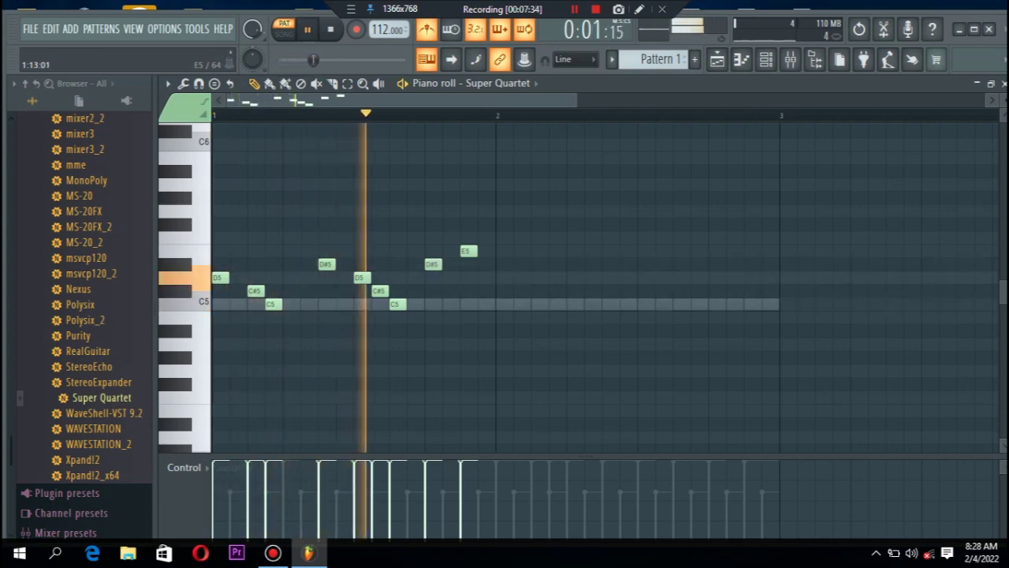
{"action": "key", "text": "space"}
{"action": "key", "text": "space"}
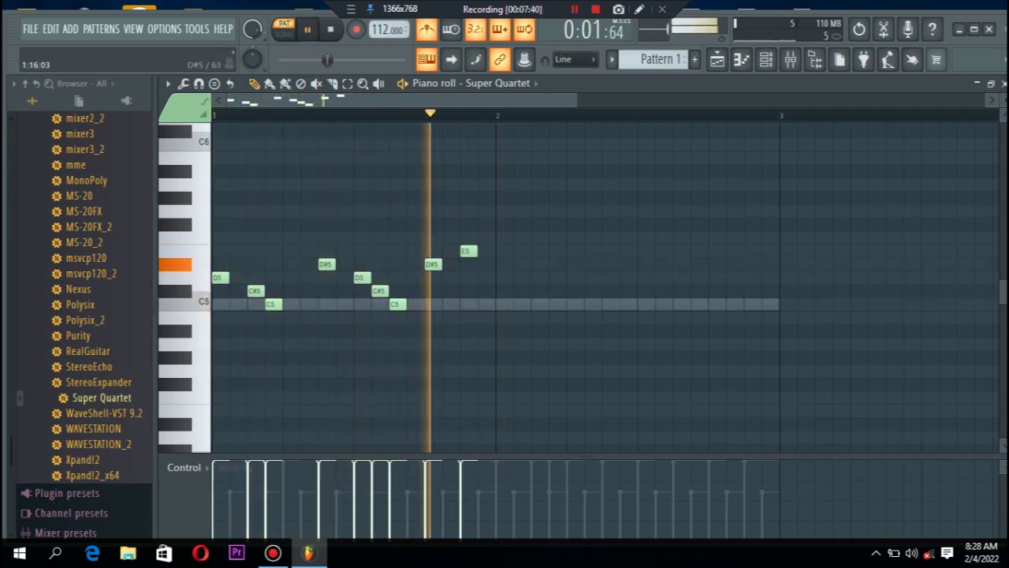
- Try a one-step D#5 note on step 16 of bar 1, listen to it, and remove it
{"action": "left_click", "coordinate": [481, 264]}
{"action": "key", "text": "space"}
{"action": "key", "text": "space"}
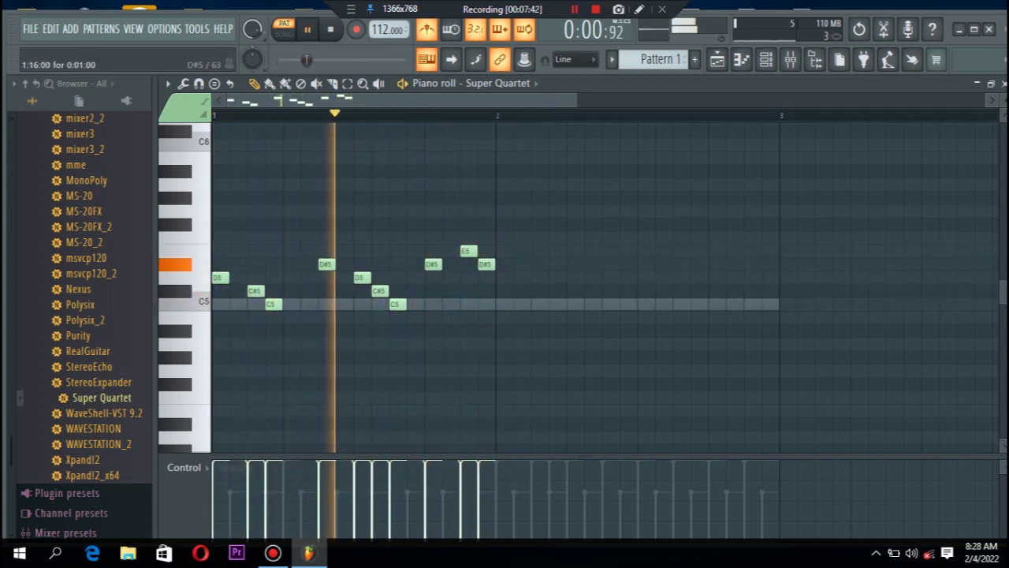
{"action": "right_click", "coordinate": [485, 264]}
{"action": "key", "text": "space"}
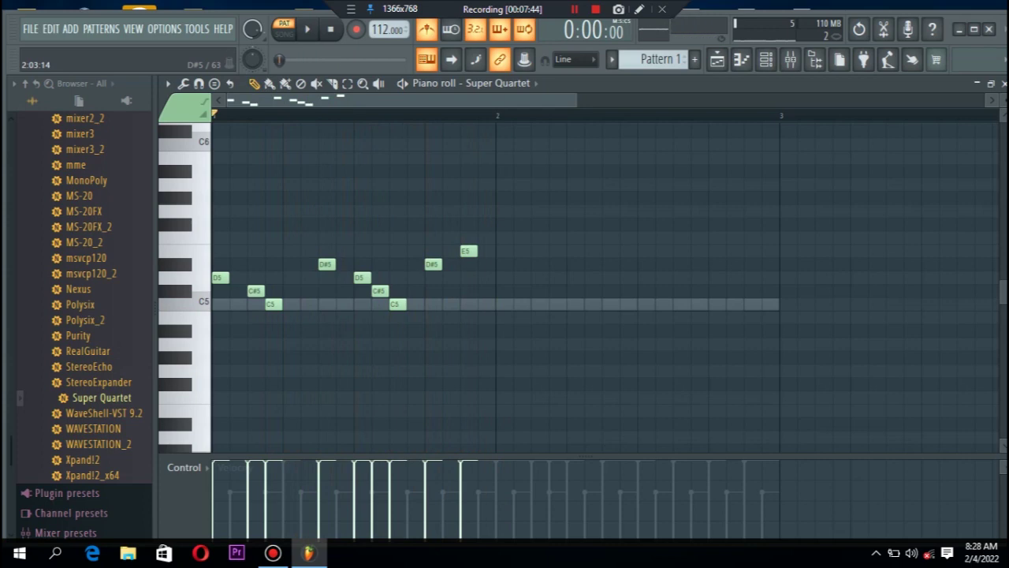
- Duplicate all of bar 1's notes to the start of bar 2, audition the pattern, and close the piano roll
{"action": "key", "text": "ctrl+b"}
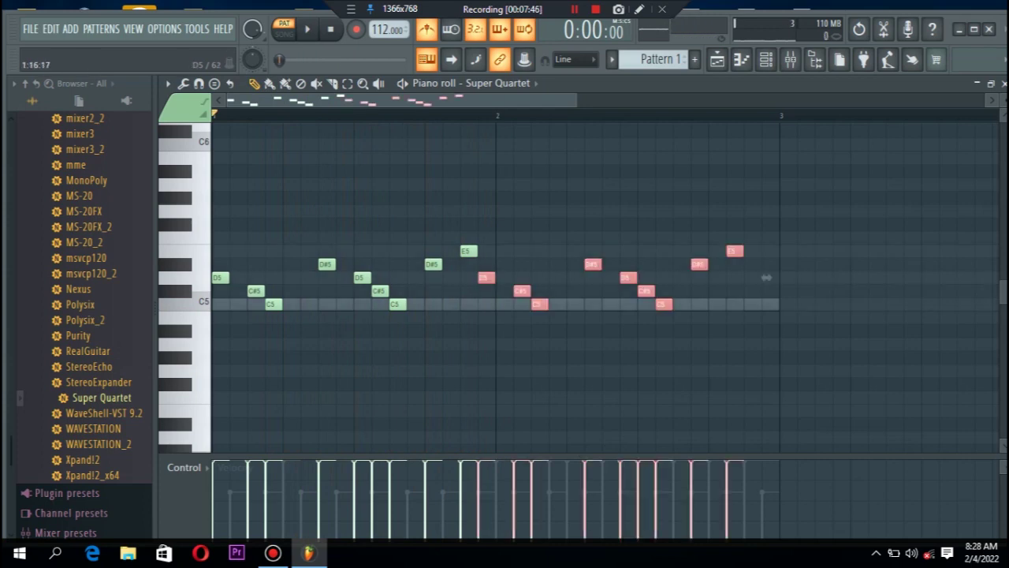
{"action": "left_click_drag", "start_coordinate": [766, 277], "coordinate": [784, 278]}
{"action": "left_click", "coordinate": [550, 224], "text": "ctrl"}
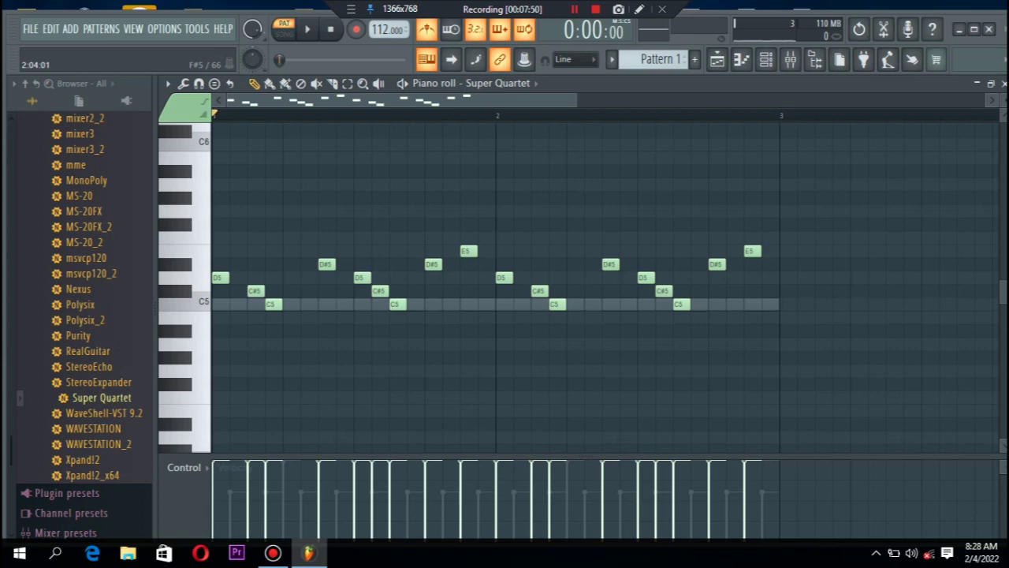
{"action": "key", "text": "space"}
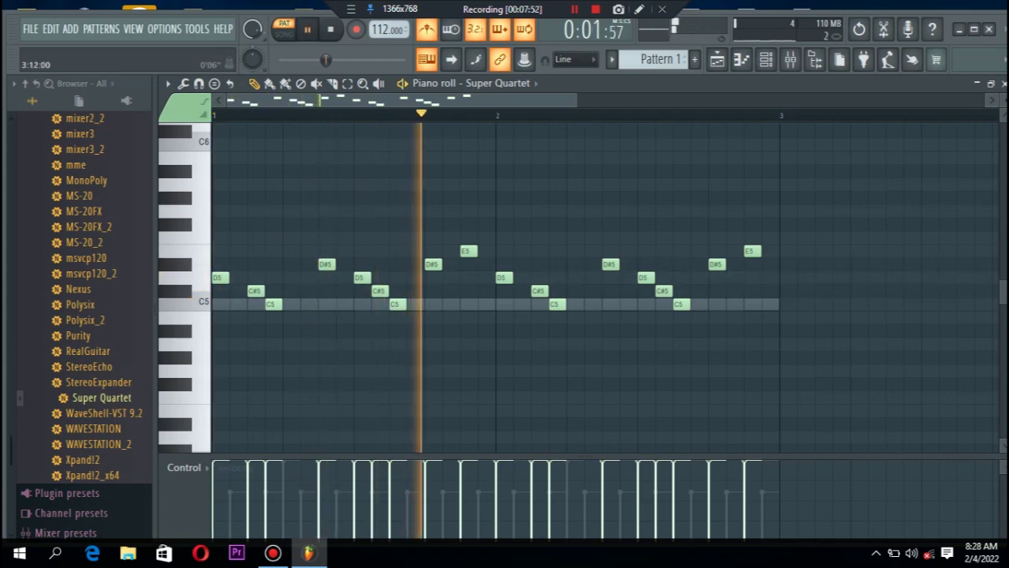
{"action": "left_click", "coordinate": [1004, 83]}
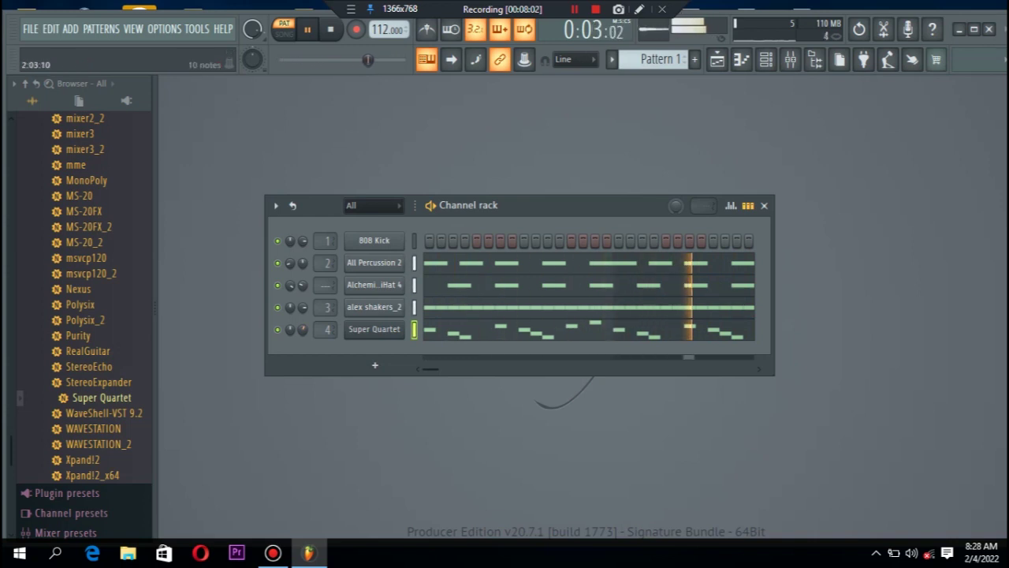
- Open the Playlist, stop playback, and place a Pattern 1 clip at bar 1 on Track 2
{"action": "left_click", "coordinate": [717, 59]}
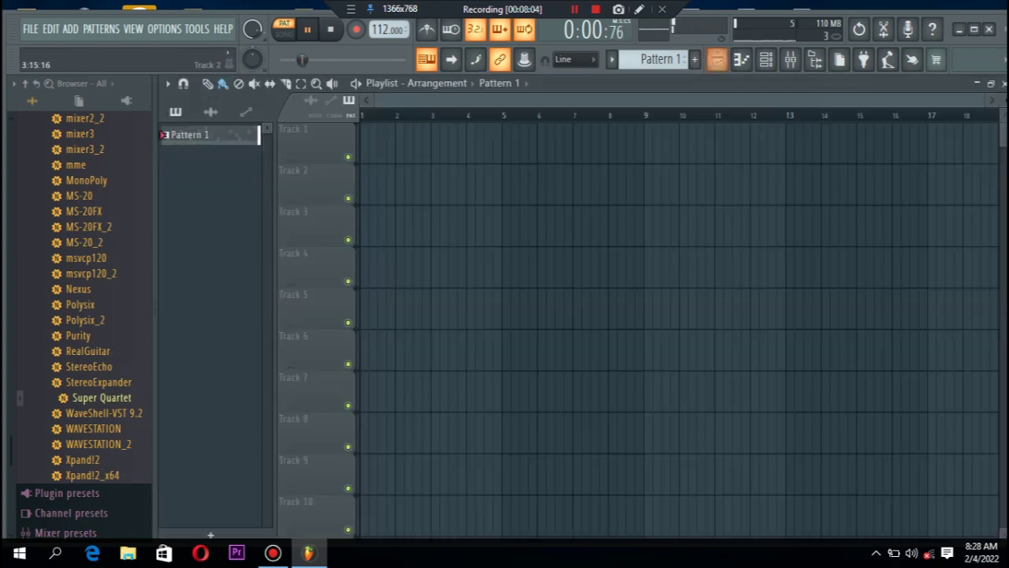
{"action": "key", "text": "space"}
{"action": "left_click", "coordinate": [383, 225]}
{"action": "left_click_drag", "start_coordinate": [394, 227], "coordinate": [376, 185]}
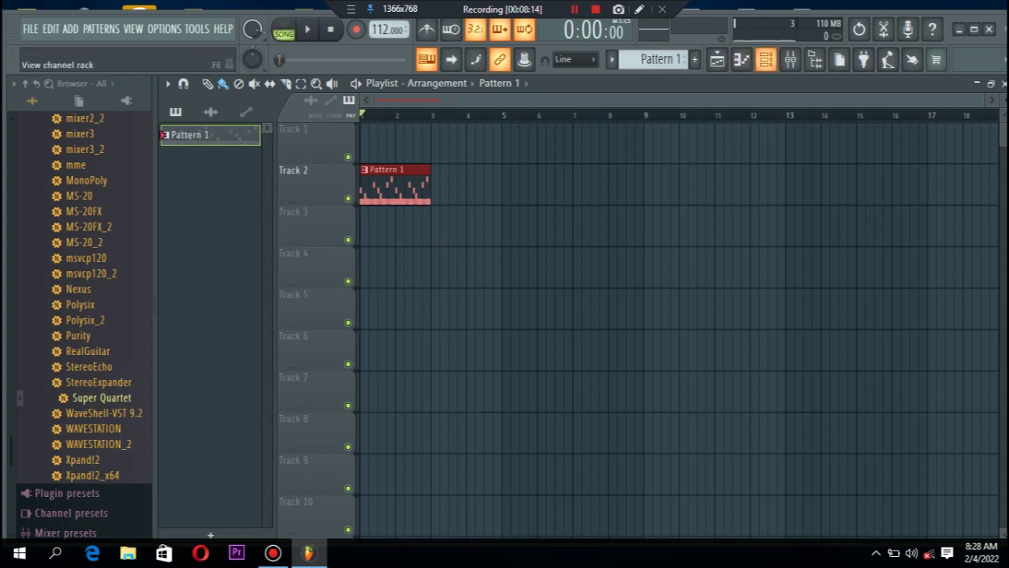
- Create Pattern 2 and place its clip at bar 1 on Track 3, below the Pattern 1 clip
{"action": "left_click", "coordinate": [765, 59]}
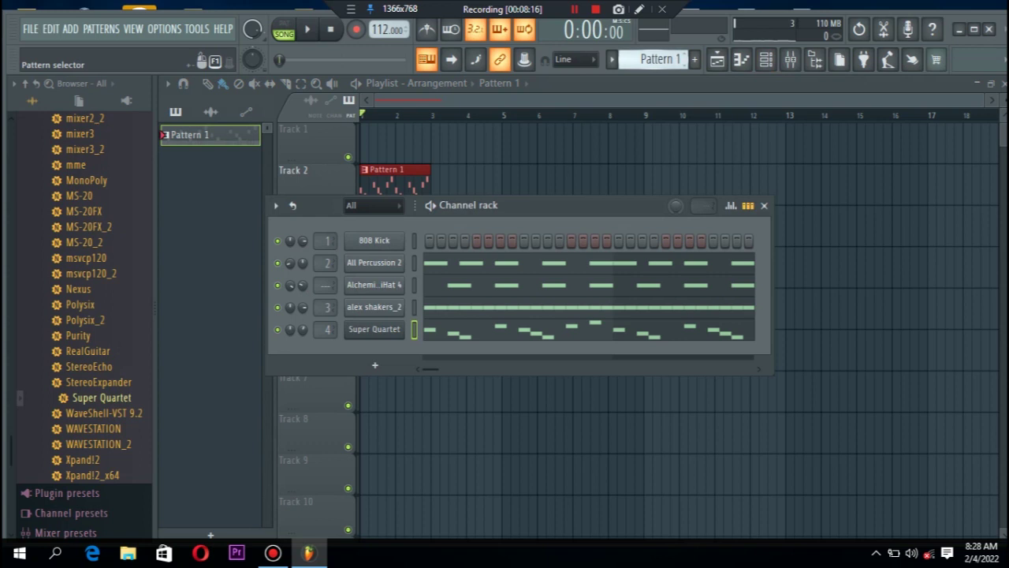
{"action": "left_click", "coordinate": [695, 59]}
{"action": "left_click", "coordinate": [556, 143]}
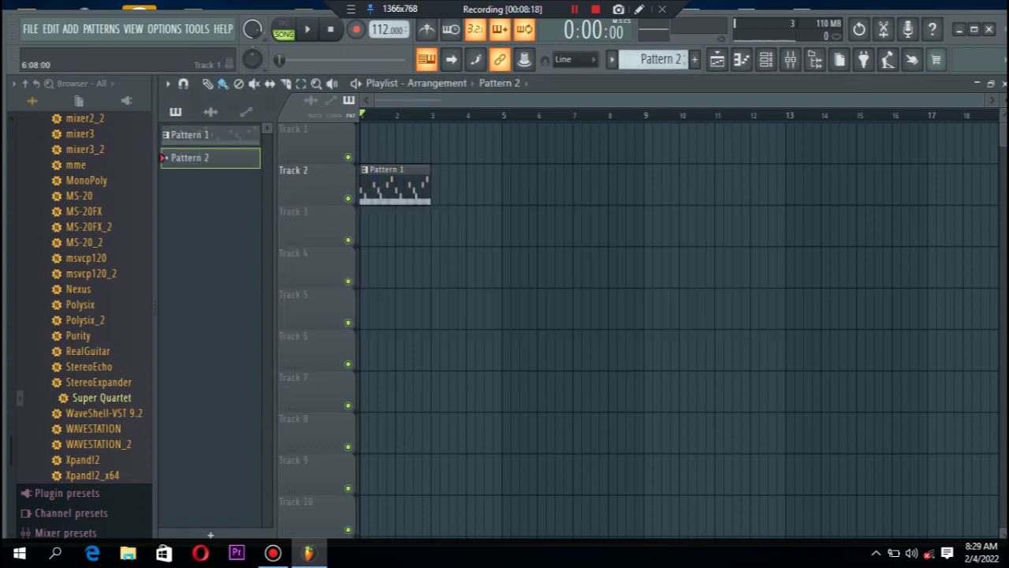
{"action": "left_click", "coordinate": [380, 227]}
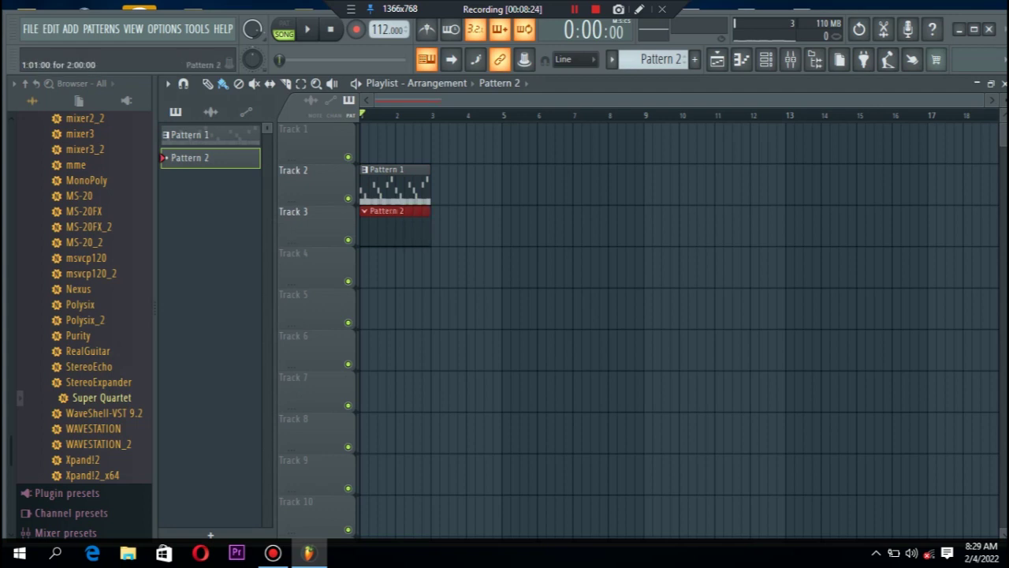
- Show the Channel rack and add the Purity plugin from the browser as a new channel below Super Quartet
{"action": "left_click", "coordinate": [765, 59]}
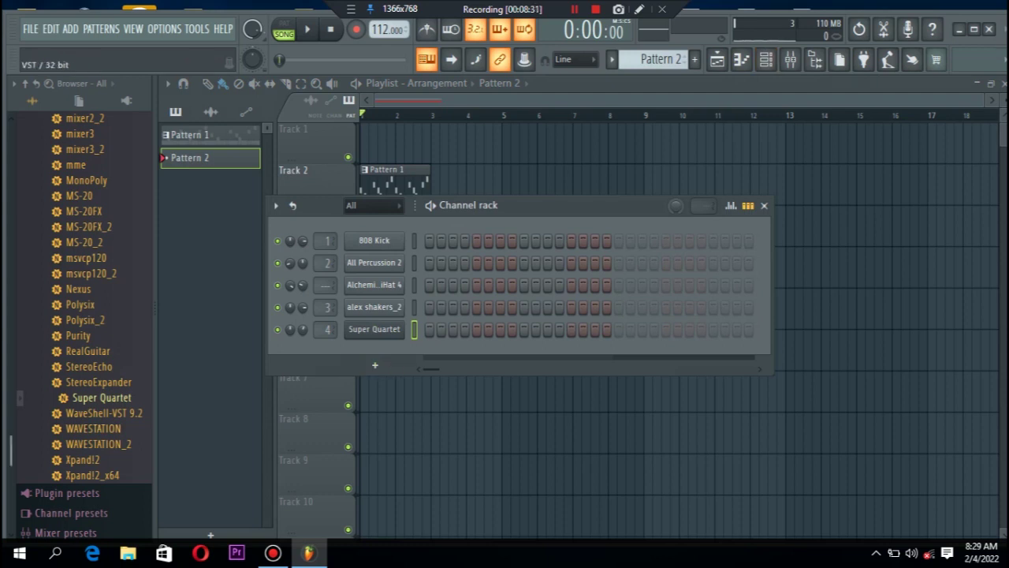
{"action": "scroll", "coordinate": [85, 315], "scroll_direction": "down", "scroll_amount": 1}
{"action": "scroll", "coordinate": [85, 315], "scroll_direction": "up", "scroll_amount": 1}
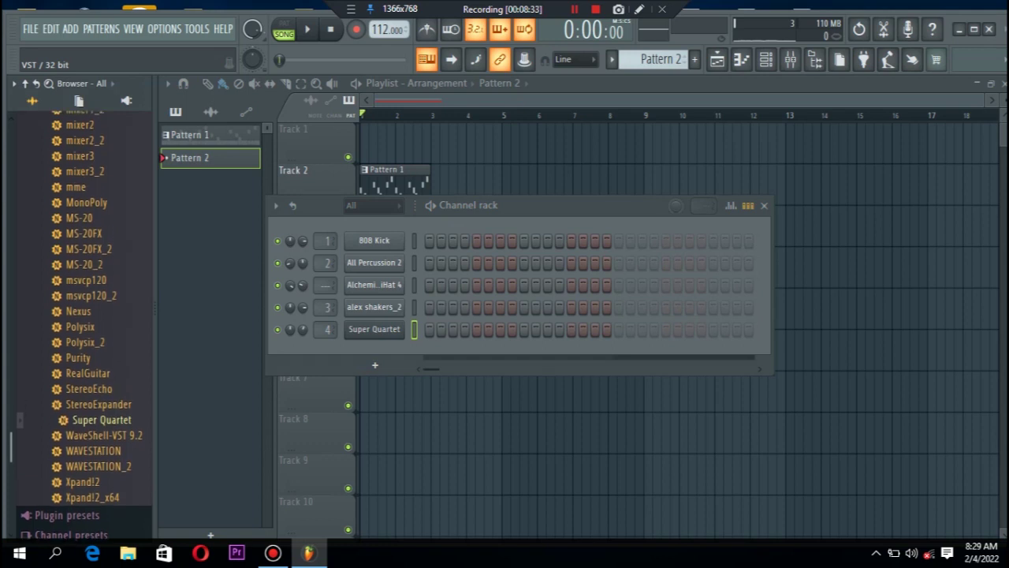
{"action": "scroll", "coordinate": [85, 316], "scroll_direction": "up", "scroll_amount": 7}
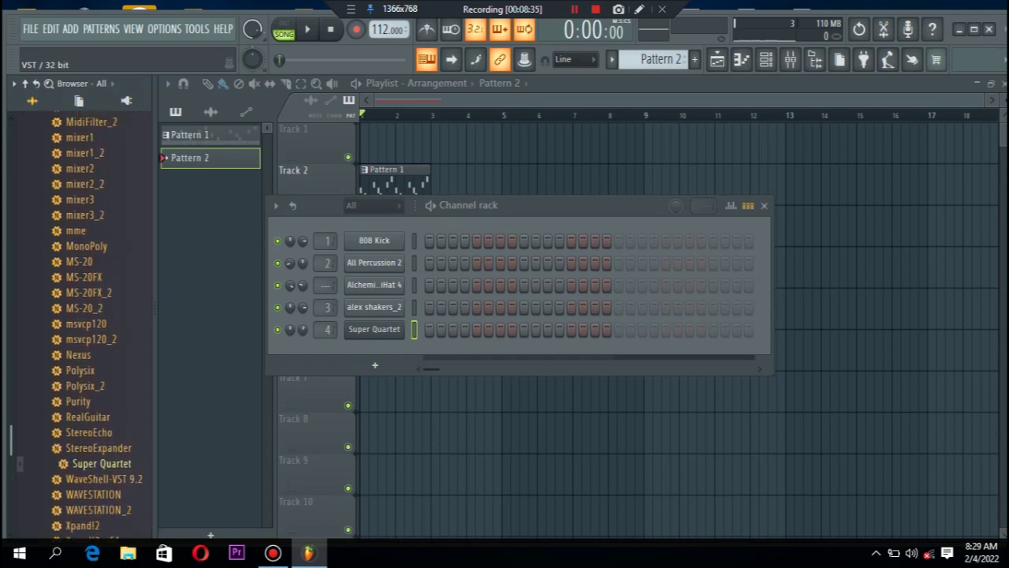
{"action": "scroll", "coordinate": [86, 316], "scroll_direction": "up", "scroll_amount": 11}
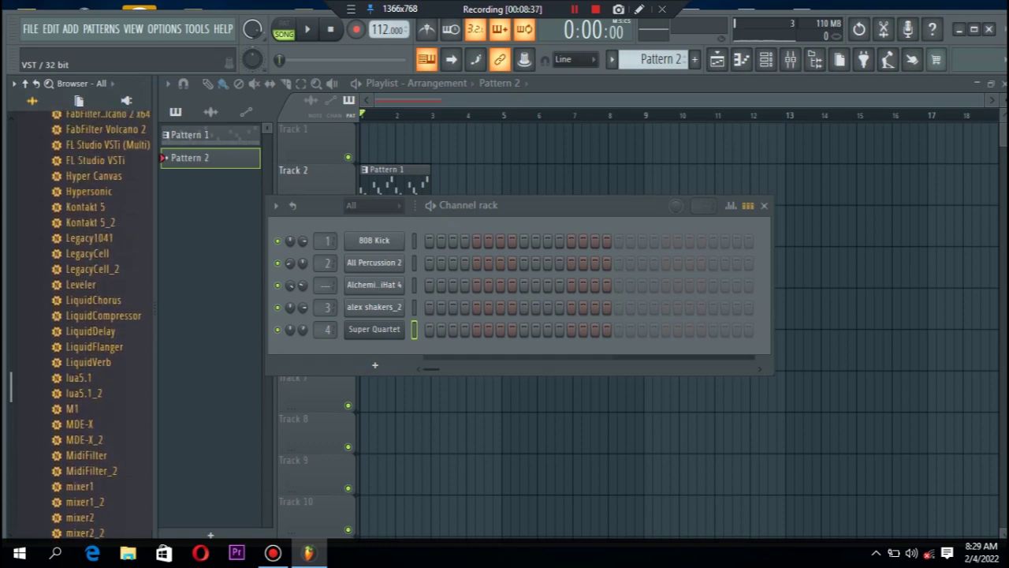
{"action": "scroll", "coordinate": [85, 315], "scroll_direction": "up", "scroll_amount": 1}
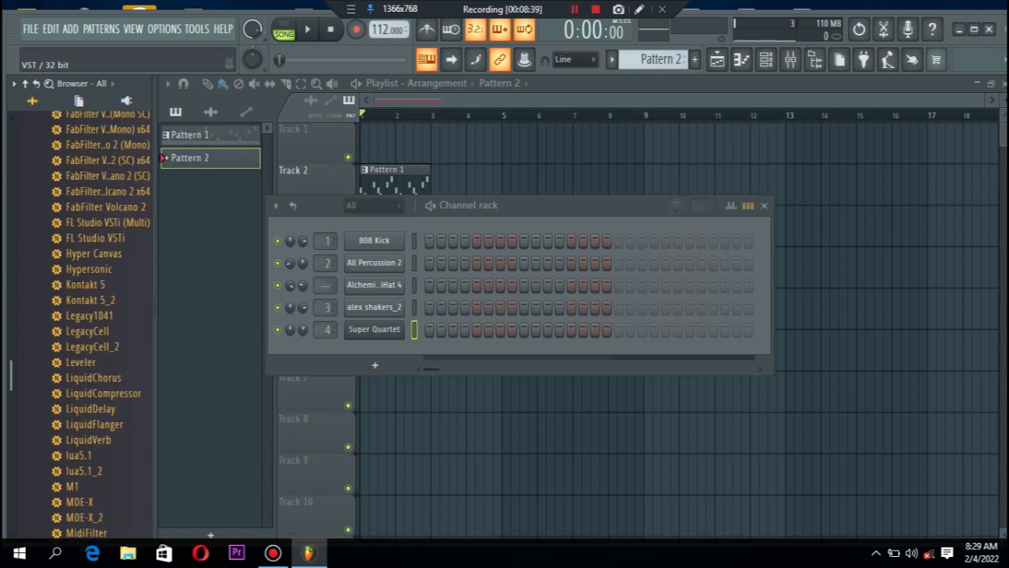
{"action": "scroll", "coordinate": [85, 315], "scroll_direction": "down", "scroll_amount": 20}
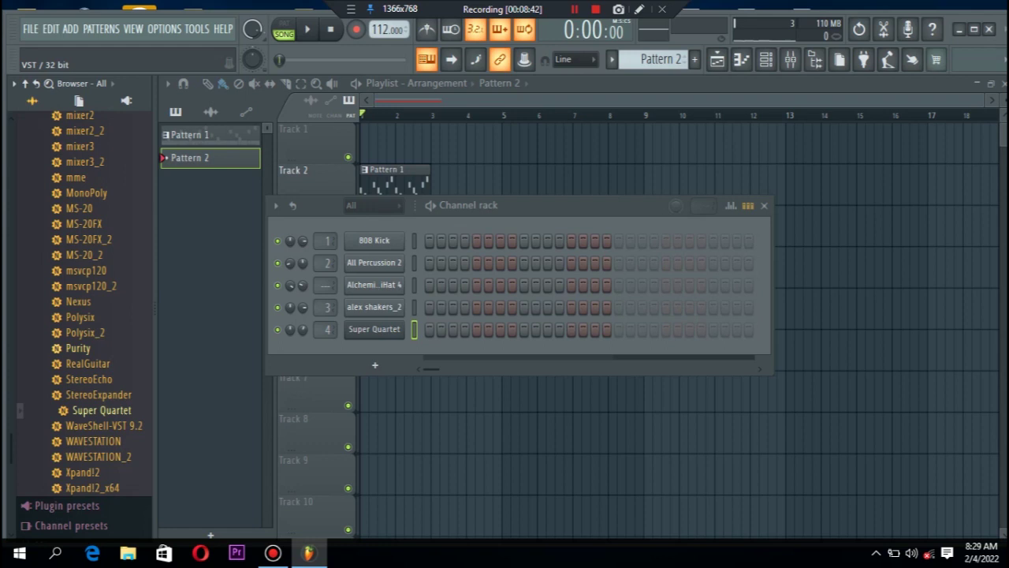
{"action": "left_click_drag", "start_coordinate": [84, 347], "coordinate": [380, 386]}
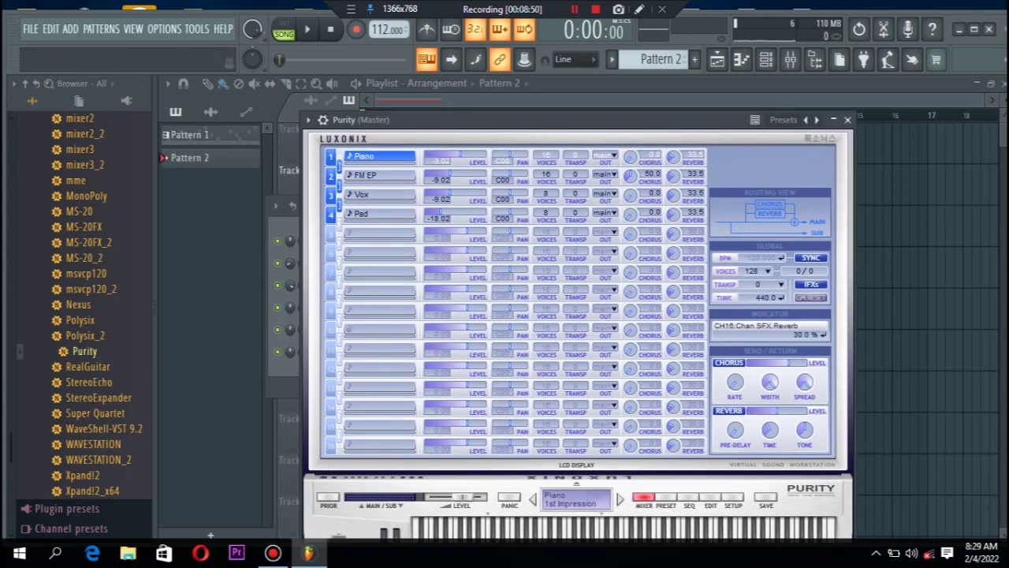
- Load Purity's 089 Warm Pad preset from the GM Normal category and close the plugin window
{"action": "left_click", "coordinate": [666, 497]}
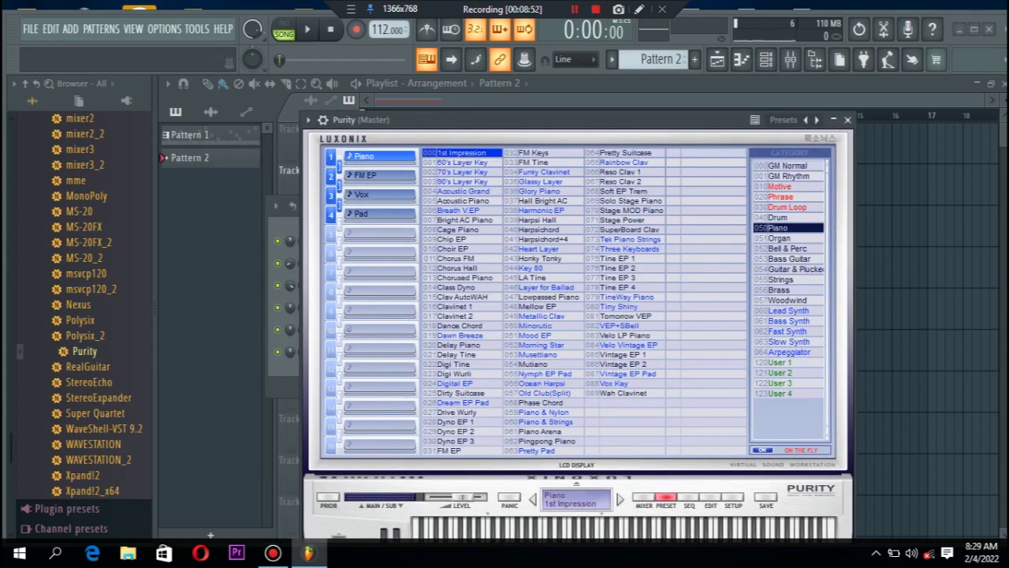
{"action": "left_click", "coordinate": [788, 166]}
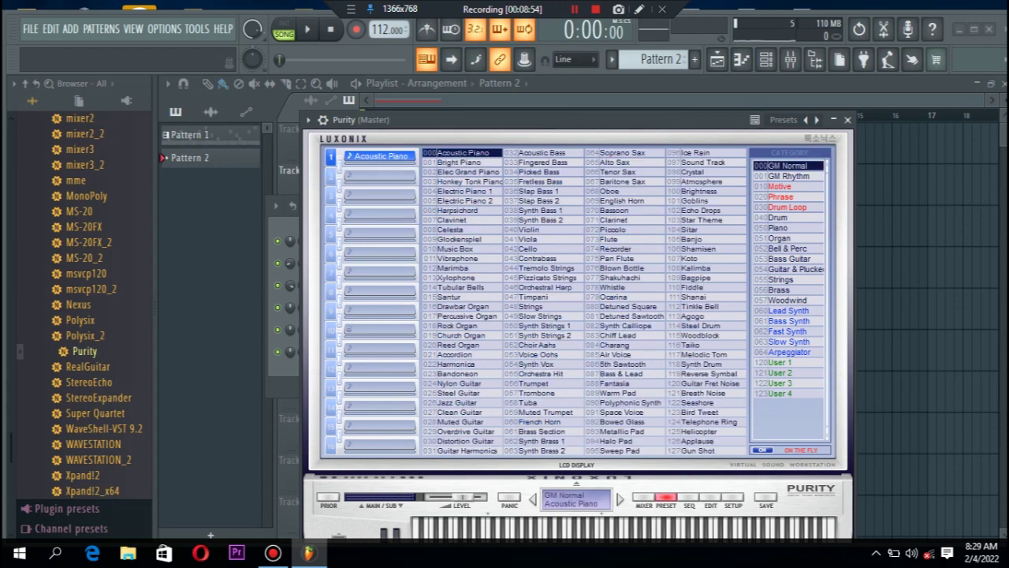
{"action": "left_click", "coordinate": [619, 392]}
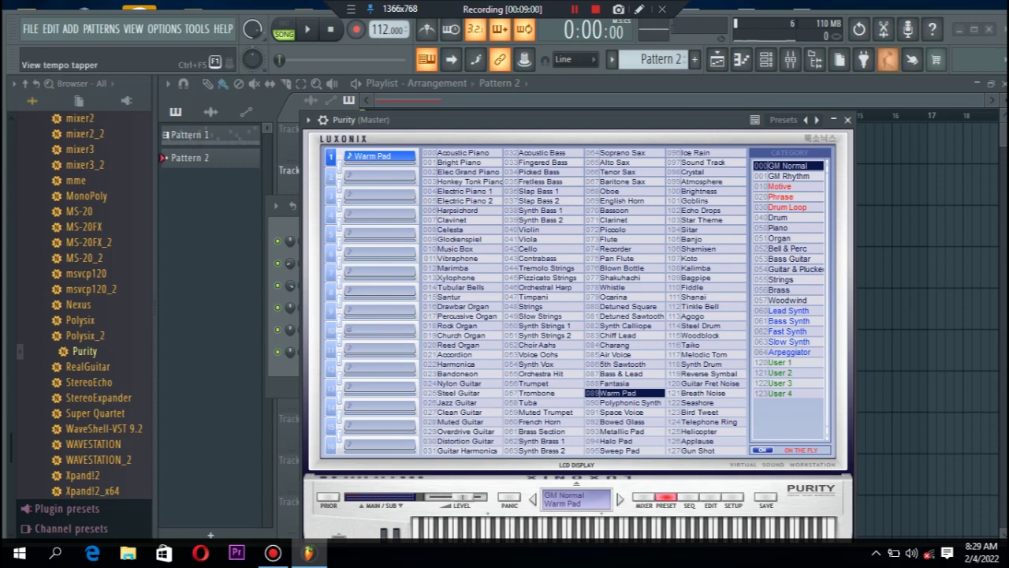
{"action": "left_click", "coordinate": [847, 120]}
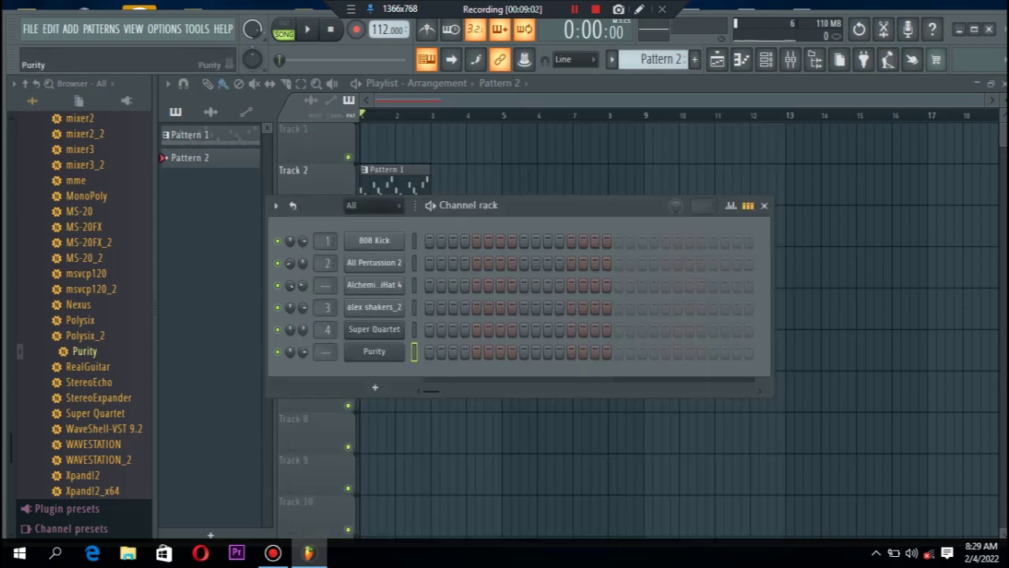
- Open Purity's piano roll and draw a six-step D4 note at the start of bar 1
{"action": "right_click", "coordinate": [399, 352]}
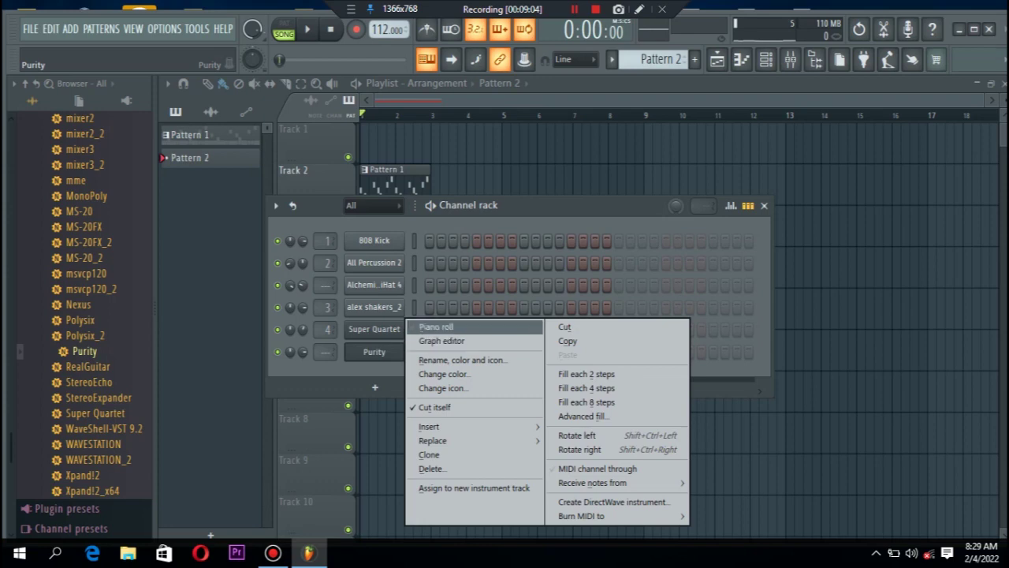
{"action": "left_click", "coordinate": [436, 327]}
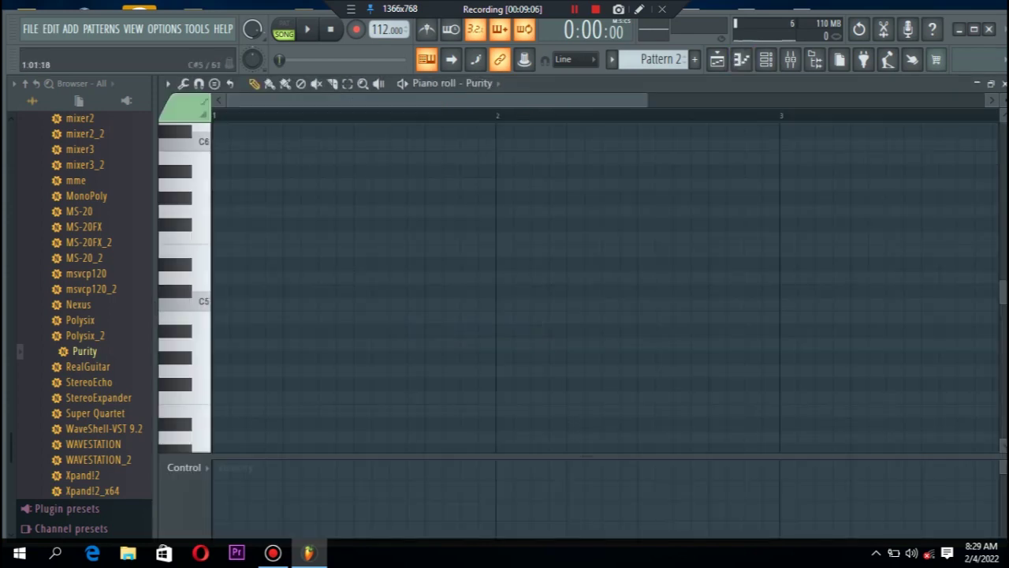
{"action": "left_click_drag", "start_coordinate": [219, 303], "coordinate": [238, 411]}
{"action": "right_click", "coordinate": [238, 410]}
{"action": "left_click_drag", "start_coordinate": [234, 421], "coordinate": [219, 437]}
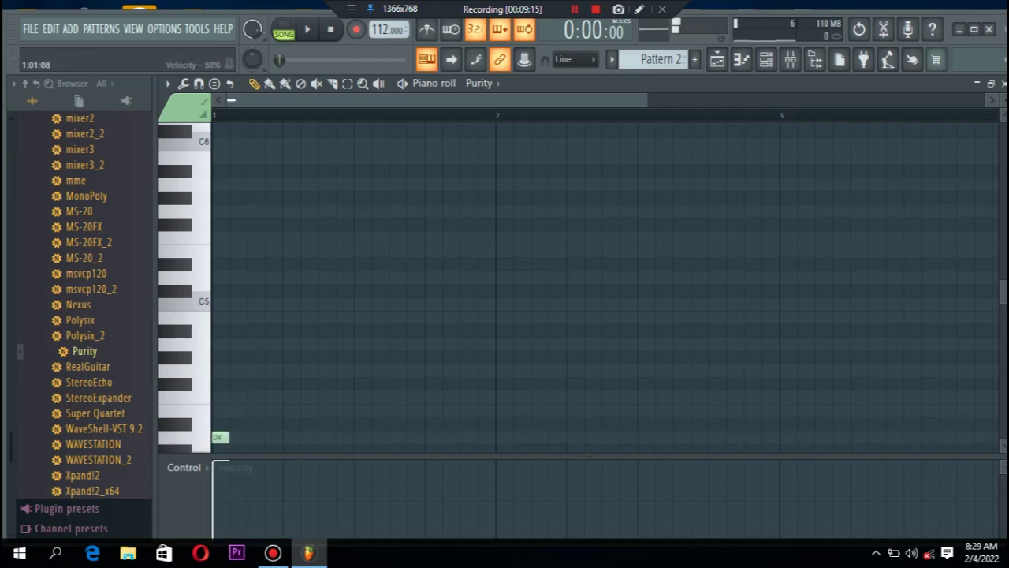
{"action": "scroll", "coordinate": [229, 408], "scroll_direction": "down", "scroll_amount": 6}
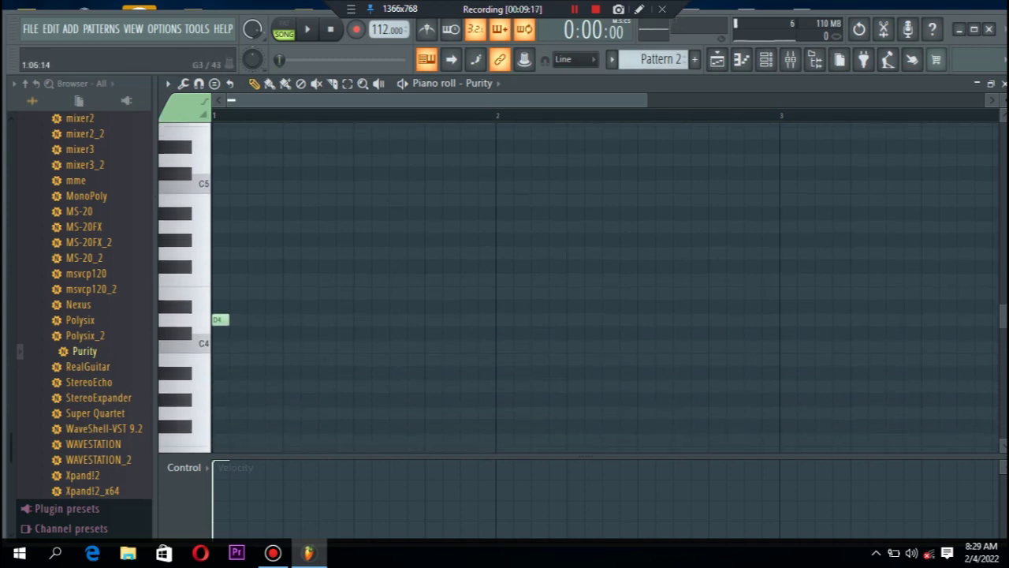
{"action": "key", "text": "space"}
{"action": "left_click_drag", "start_coordinate": [227, 197], "coordinate": [353, 197]}
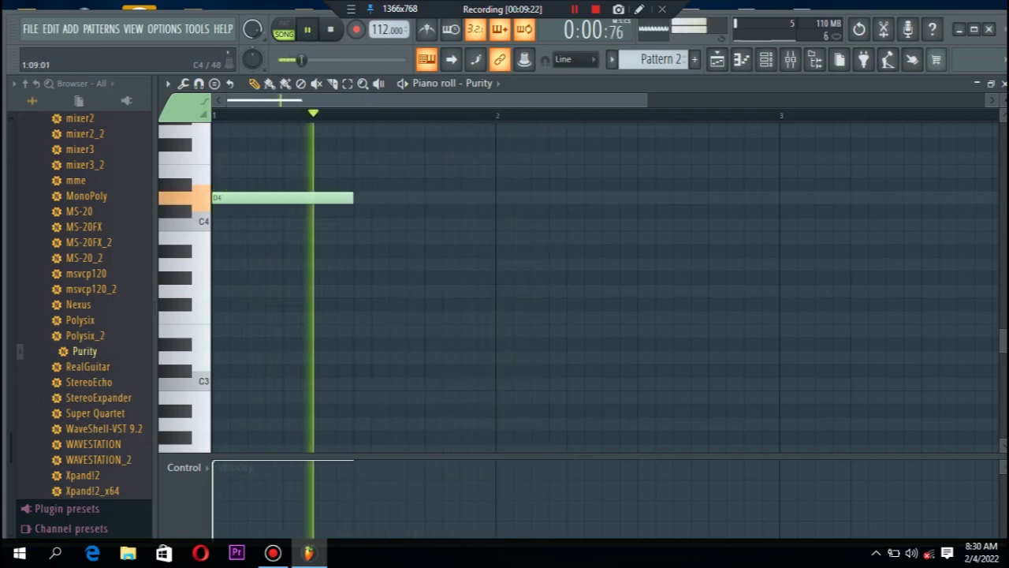
{"action": "key", "text": "space"}
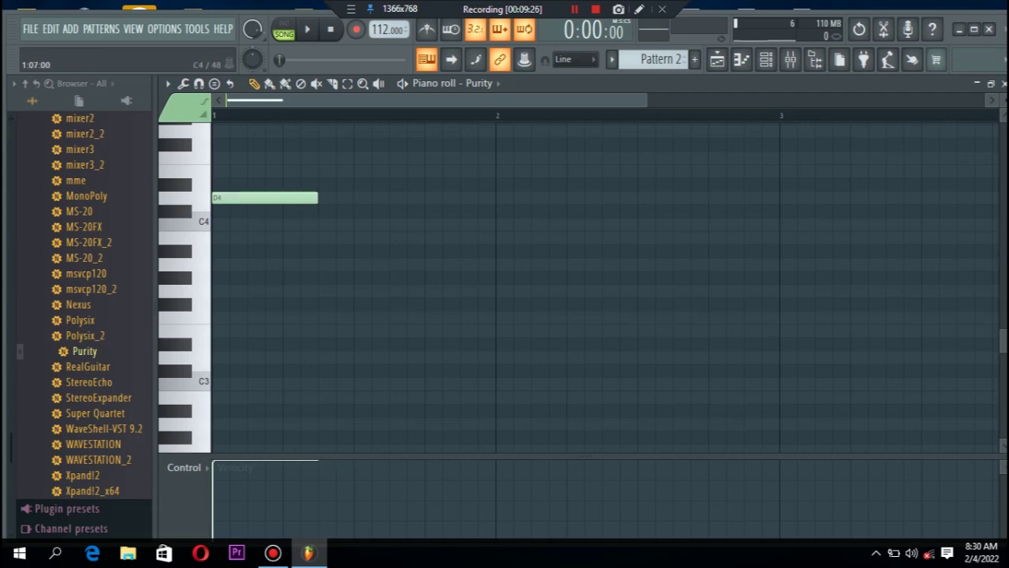
- Add an A3 note directly after the D4, lengthen it to eight steps, and audition it
{"action": "left_click", "coordinate": [321, 237]}
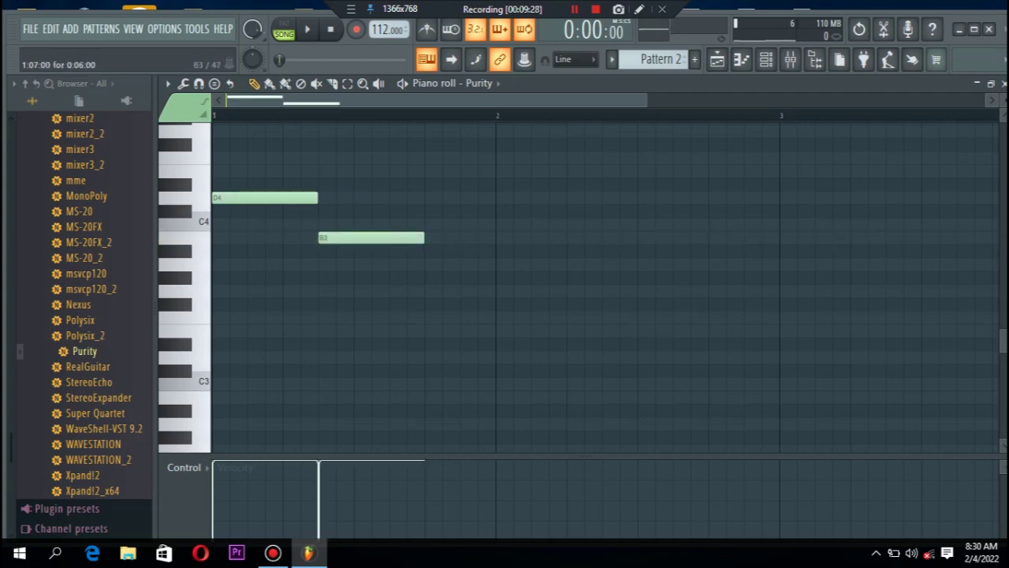
{"action": "left_click_drag", "start_coordinate": [321, 237], "coordinate": [321, 264]}
{"action": "key", "text": "space"}
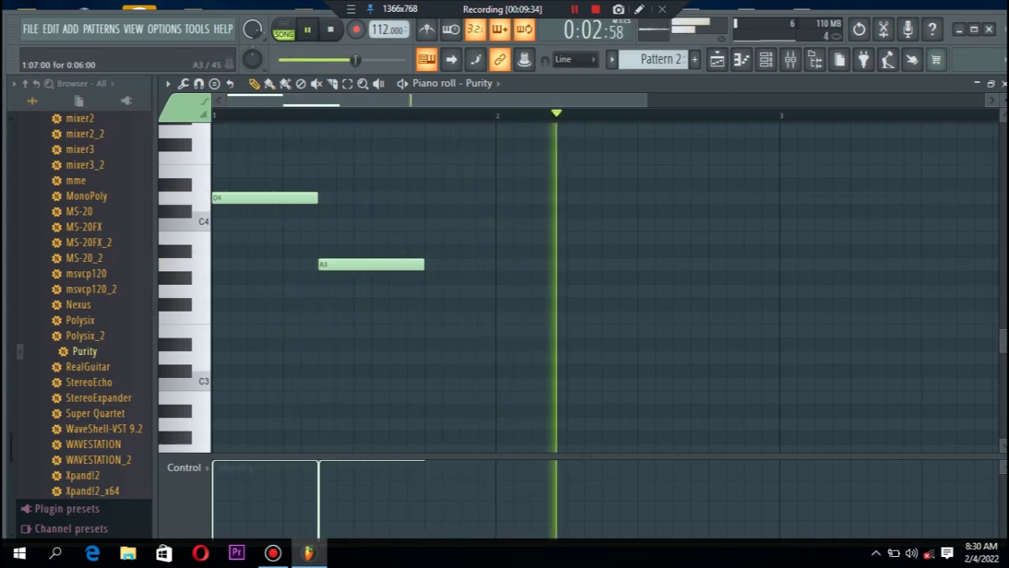
{"action": "left_click_drag", "start_coordinate": [422, 264], "coordinate": [456, 266]}
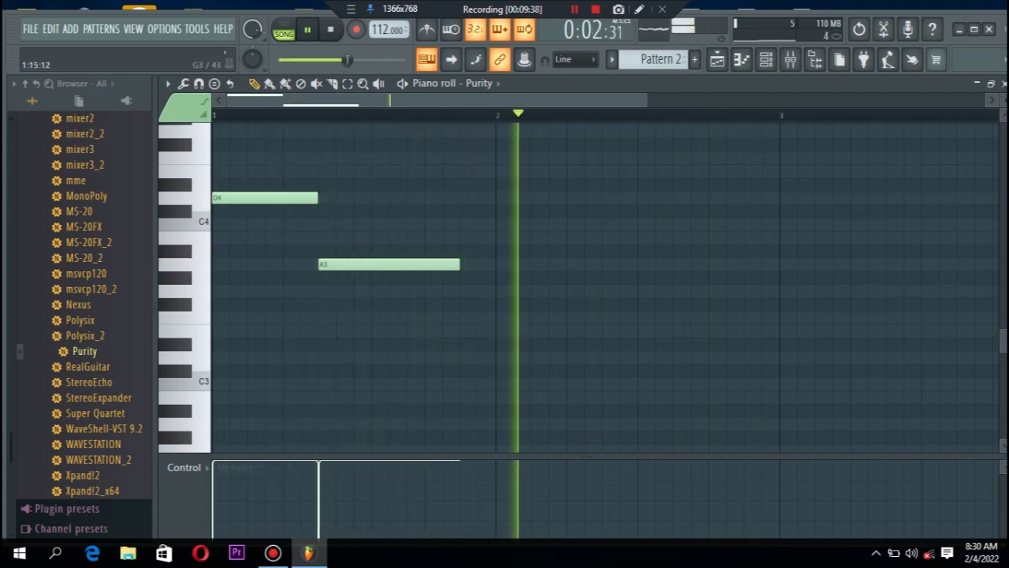
{"action": "key", "text": "space"}
- Add an eight-step G3 note after the A3, followed by another A3 extended to the start of bar 3
{"action": "left_click", "coordinate": [467, 304]}
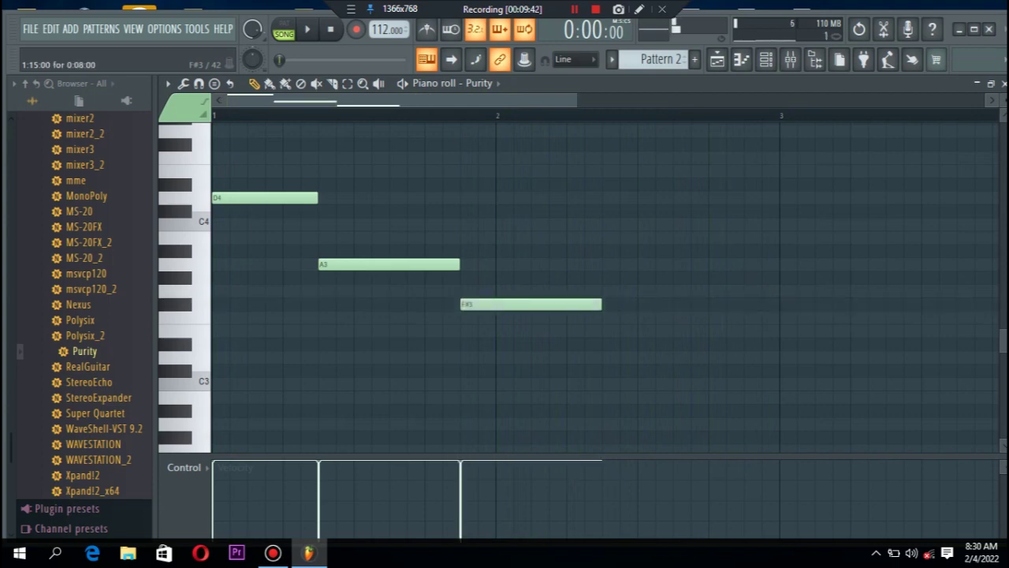
{"action": "left_click_drag", "start_coordinate": [478, 303], "coordinate": [480, 291]}
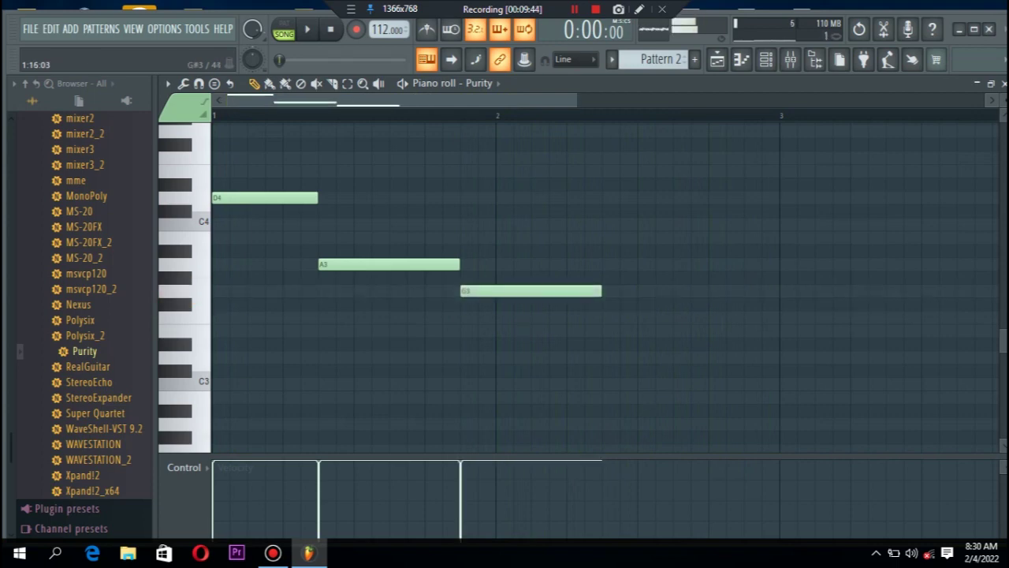
{"action": "key", "text": "space"}
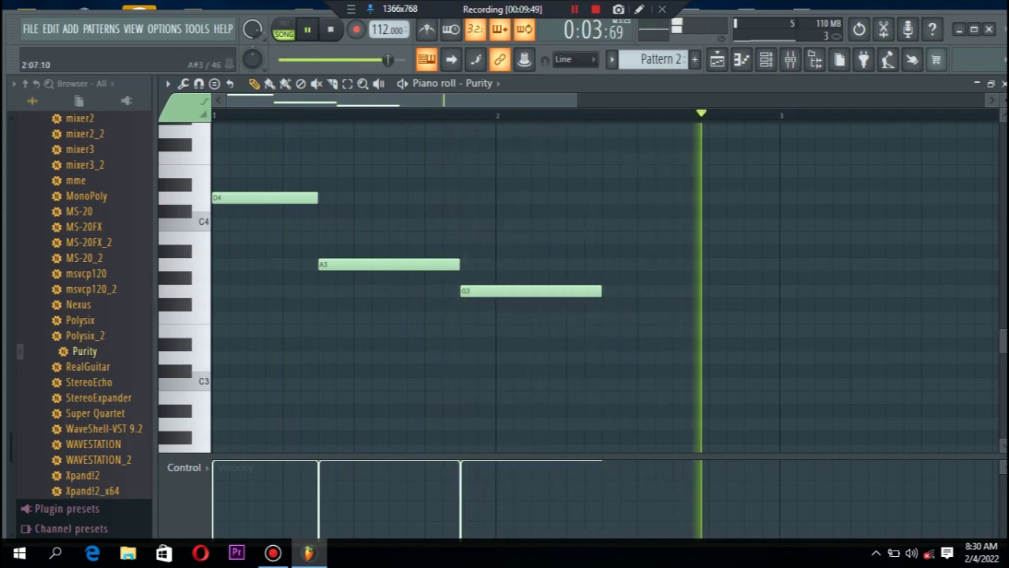
{"action": "left_click", "coordinate": [609, 264]}
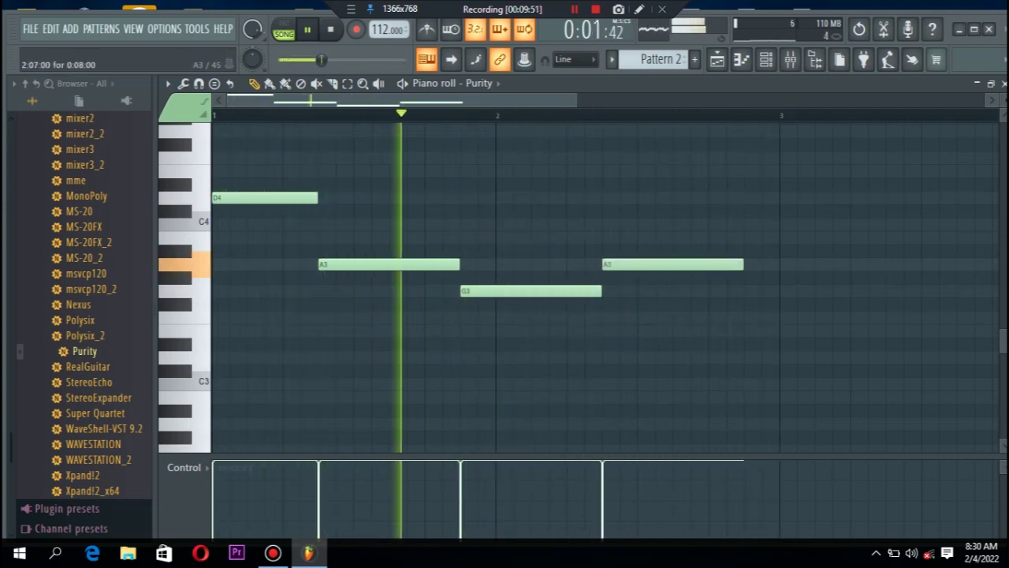
{"action": "left_click_drag", "start_coordinate": [741, 264], "coordinate": [775, 266]}
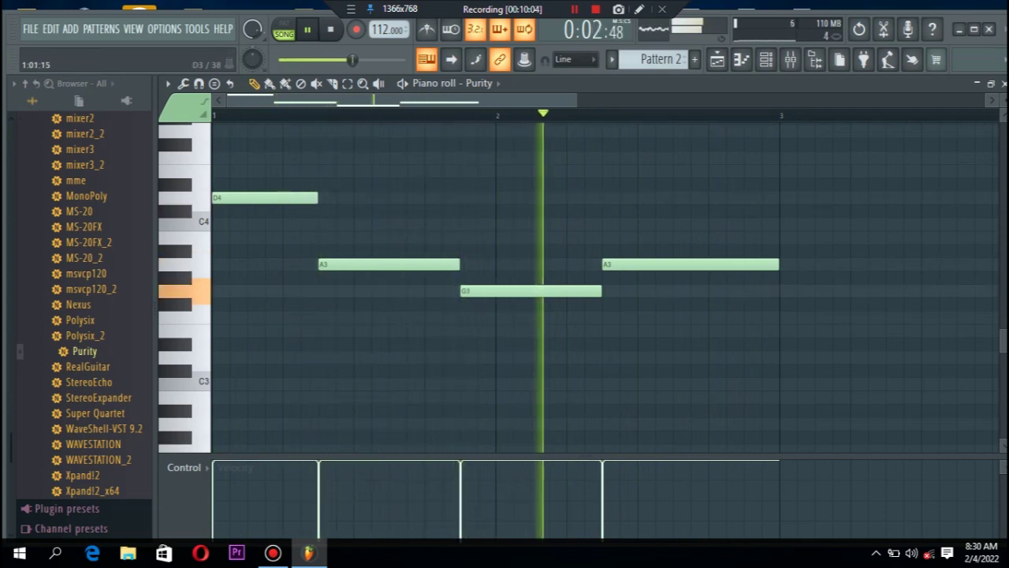
- Add D3, A2, G2 and A2 notes one octave below the four melody notes, each starting with its upper note
{"action": "left_click", "coordinate": [219, 358]}
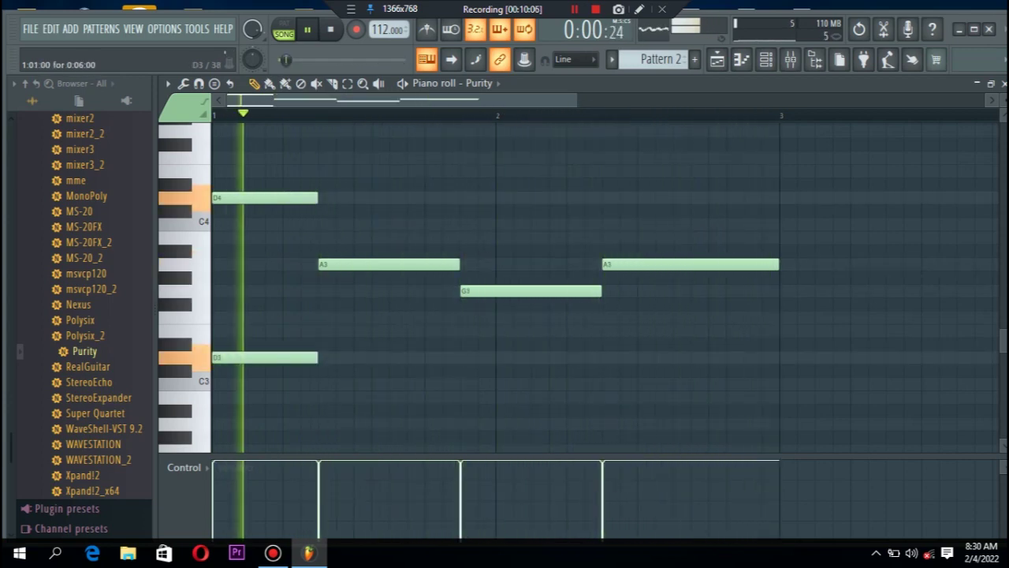
{"action": "scroll", "coordinate": [552, 284], "scroll_direction": "down", "scroll_amount": 3}
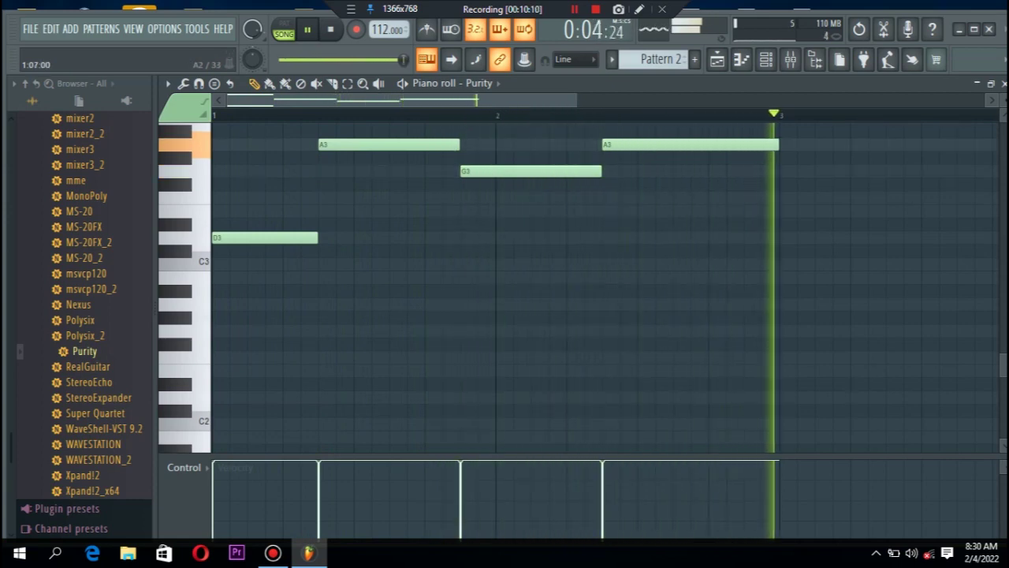
{"action": "left_click", "coordinate": [324, 305]}
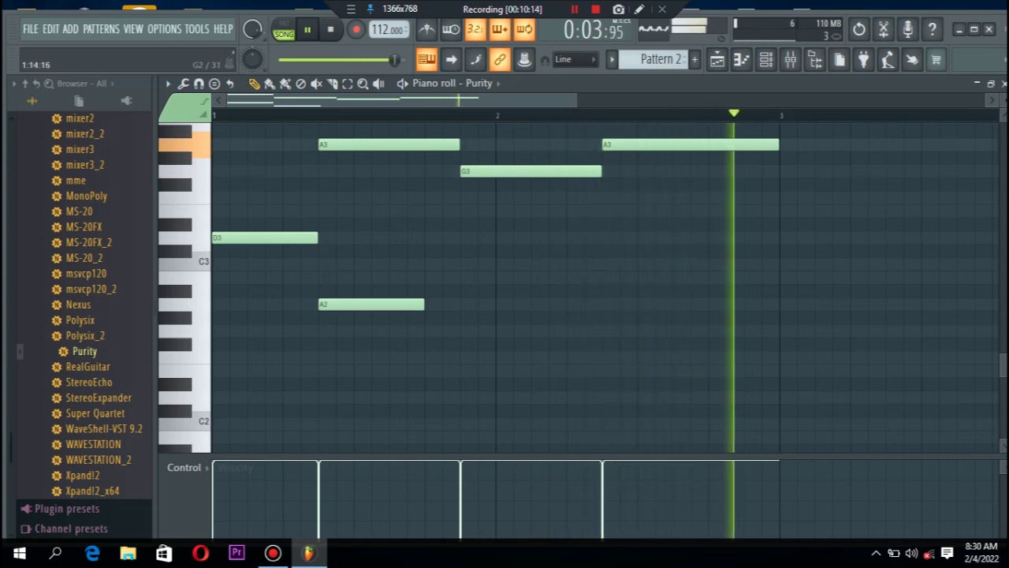
{"action": "left_click", "coordinate": [465, 330]}
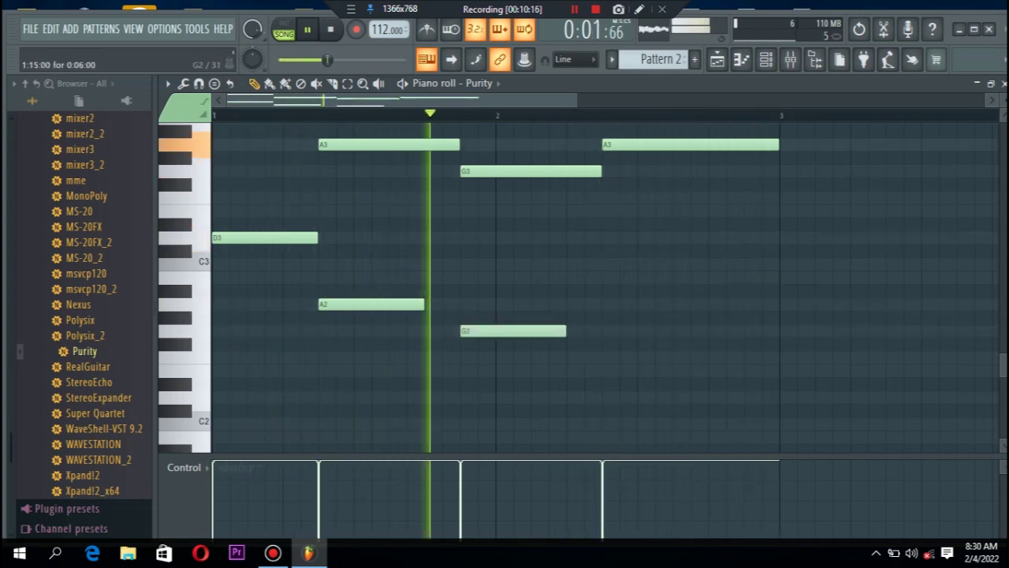
{"action": "left_click", "coordinate": [607, 304]}
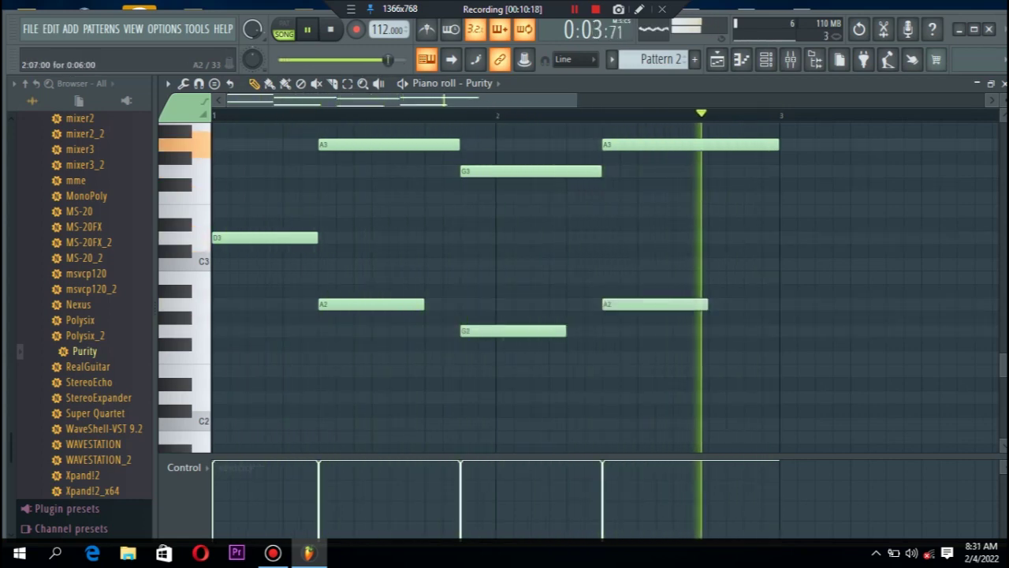
- Lengthen the lower A2, G2 and A2 notes to end with their upper-octave notes, removing the stray A#2, and stop playback
{"action": "left_click_drag", "start_coordinate": [499, 291], "coordinate": [510, 291]}
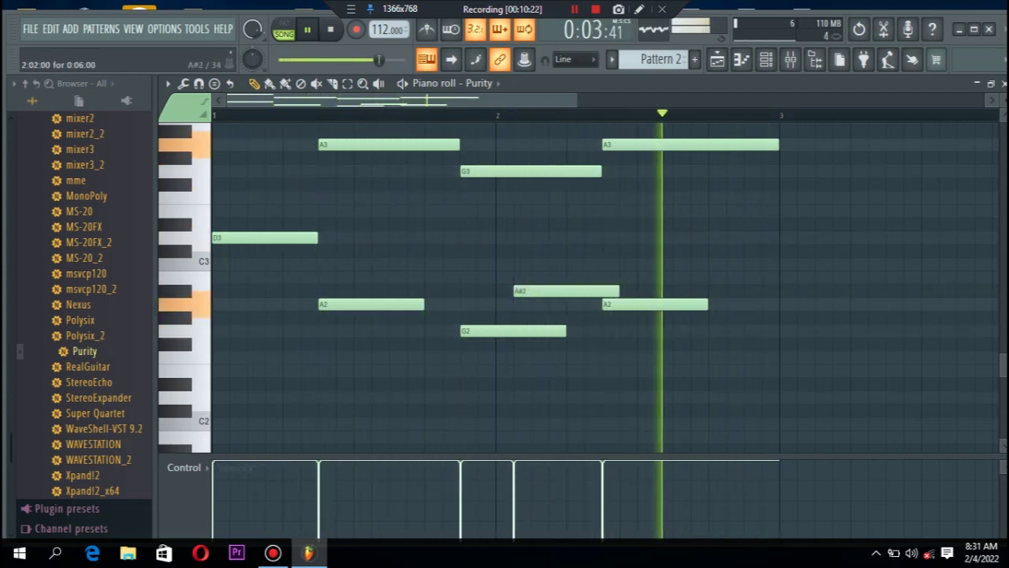
{"action": "right_click", "coordinate": [519, 291]}
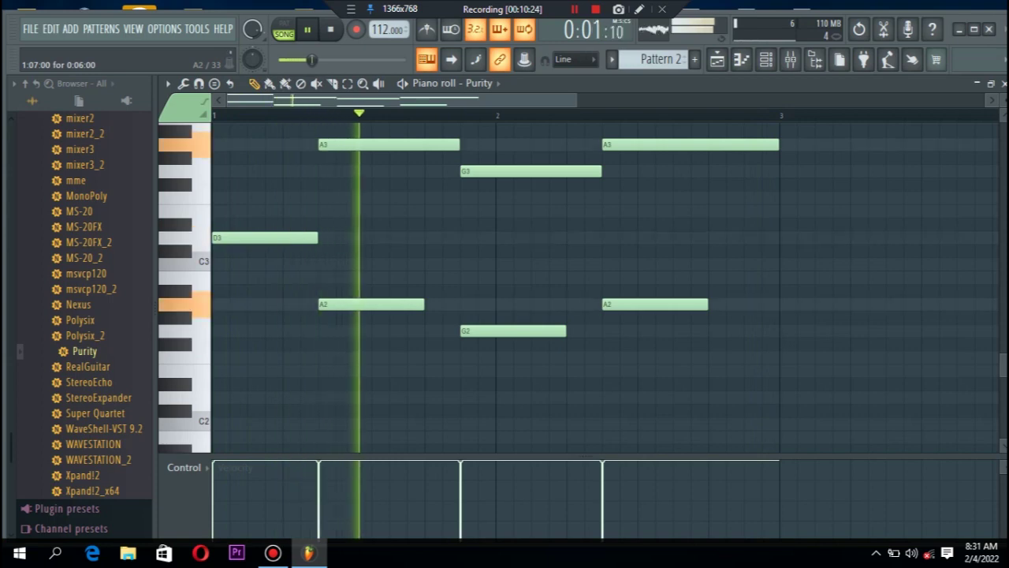
{"action": "left_click_drag", "start_coordinate": [421, 305], "coordinate": [456, 312]}
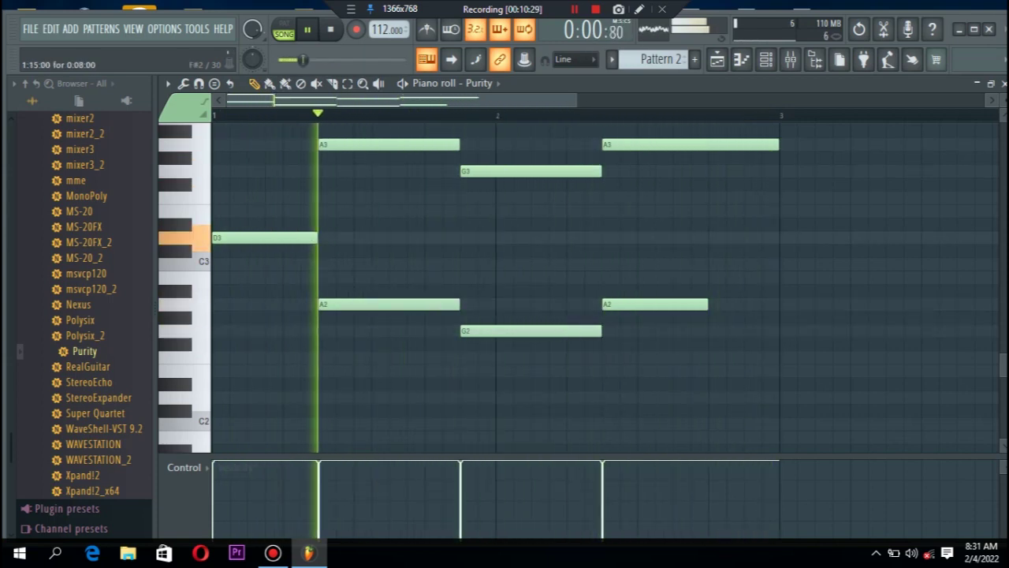
{"action": "left_click_drag", "start_coordinate": [565, 330], "coordinate": [600, 330]}
{"action": "left_click_drag", "start_coordinate": [707, 304], "coordinate": [778, 304]}
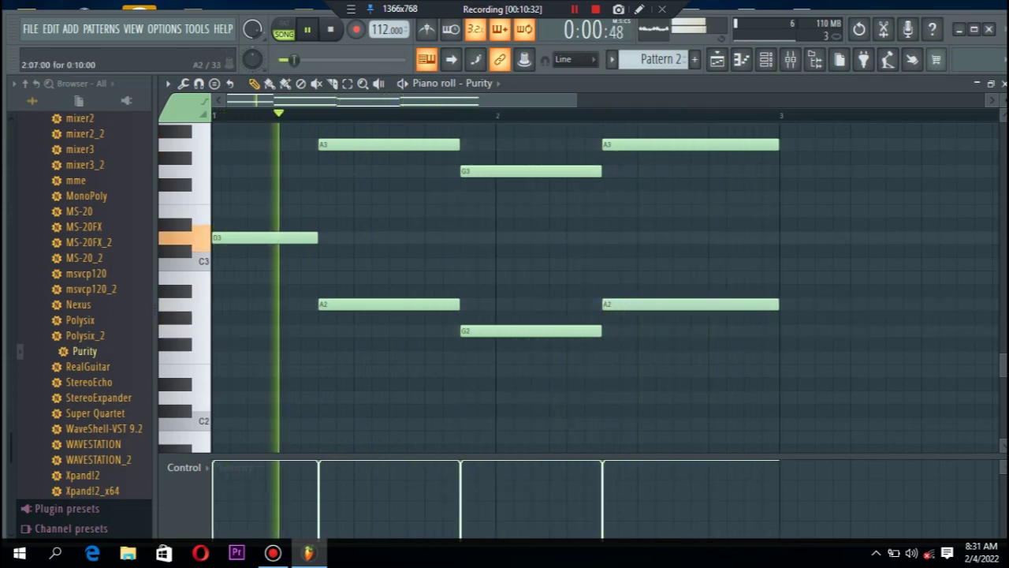
{"action": "key", "text": "space"}
- Add a six-step A3 note between the D4 and D3 of the first chord and audition it
{"action": "scroll", "coordinate": [504, 284], "scroll_direction": "up", "scroll_amount": 4}
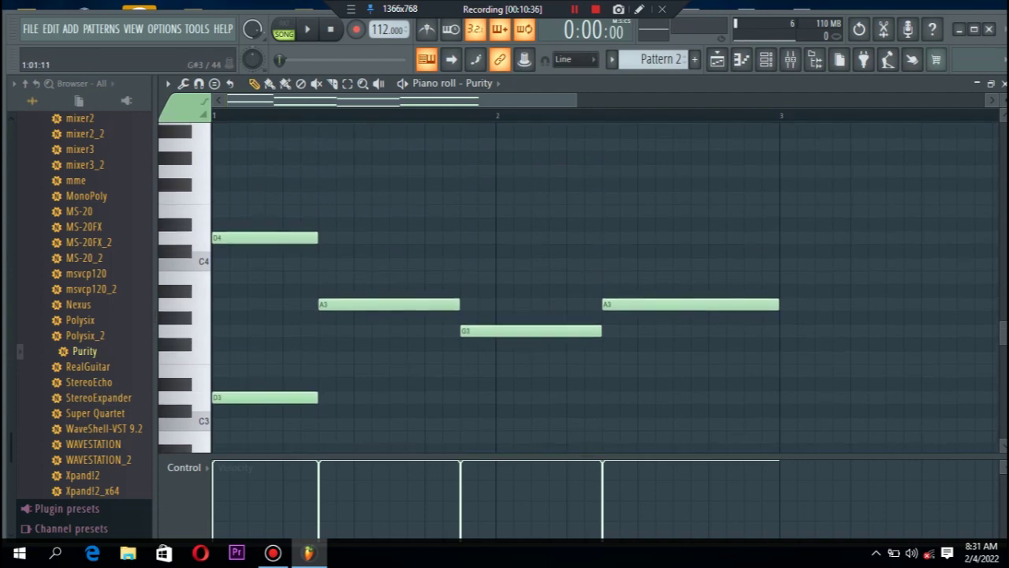
{"action": "left_click_drag", "start_coordinate": [221, 318], "coordinate": [220, 304]}
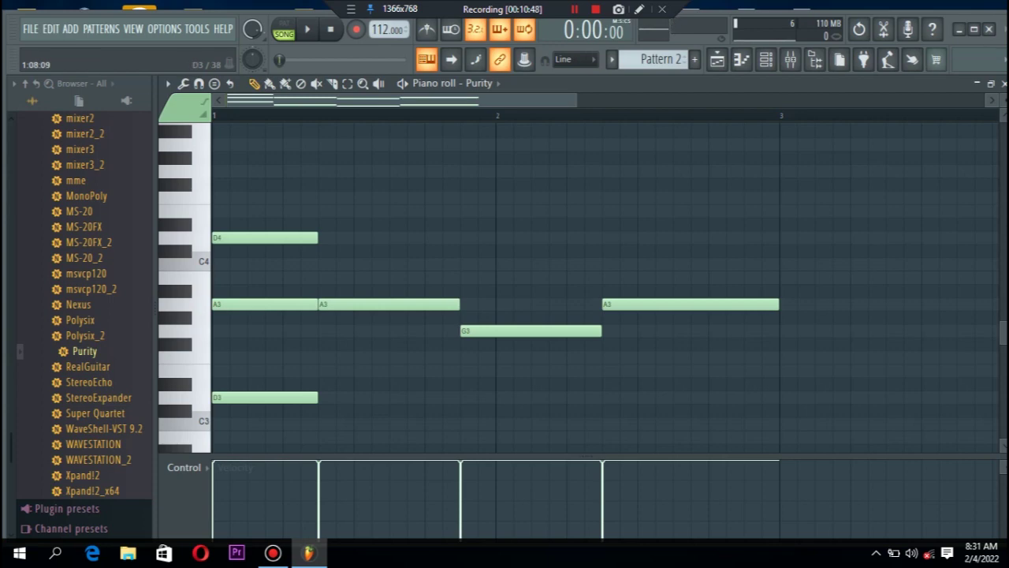
{"action": "scroll", "coordinate": [582, 287], "scroll_direction": "down", "scroll_amount": 3}
{"action": "key", "text": "space"}
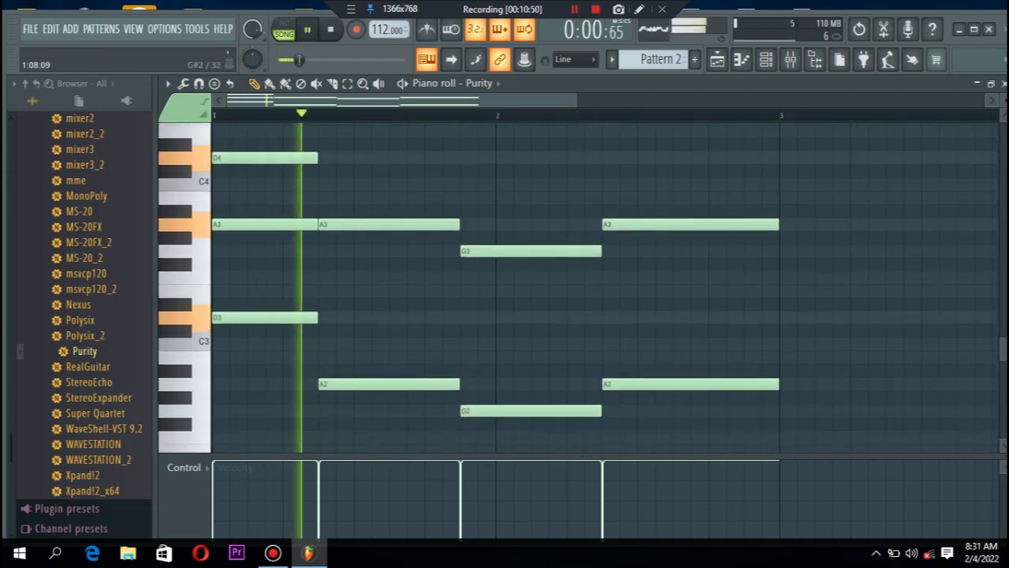
{"action": "key", "text": "space"}
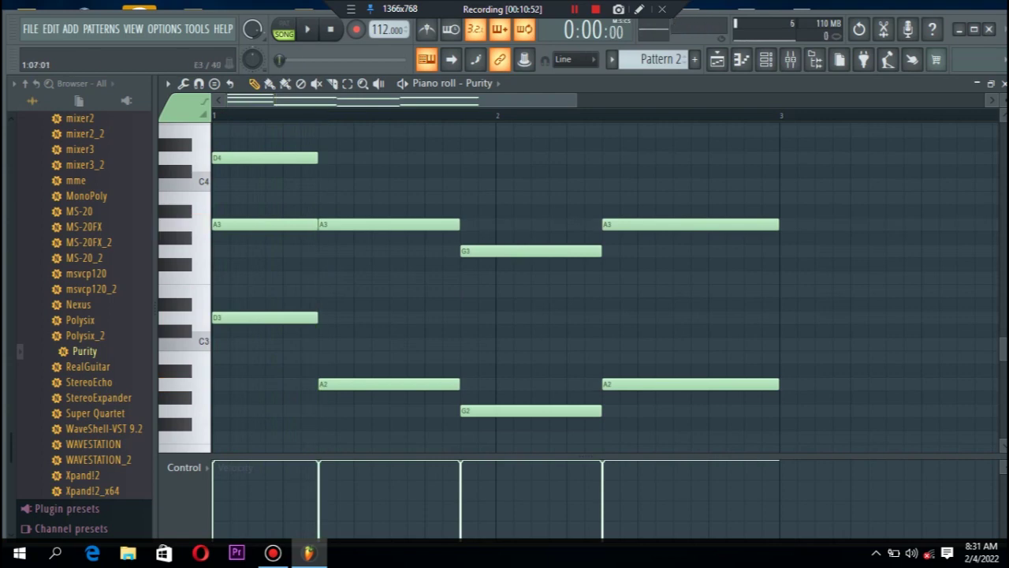
- Add E3, D3 and E3 as the middle notes of the last three chords and transpose the notes back down one octave
{"action": "key", "text": "space"}
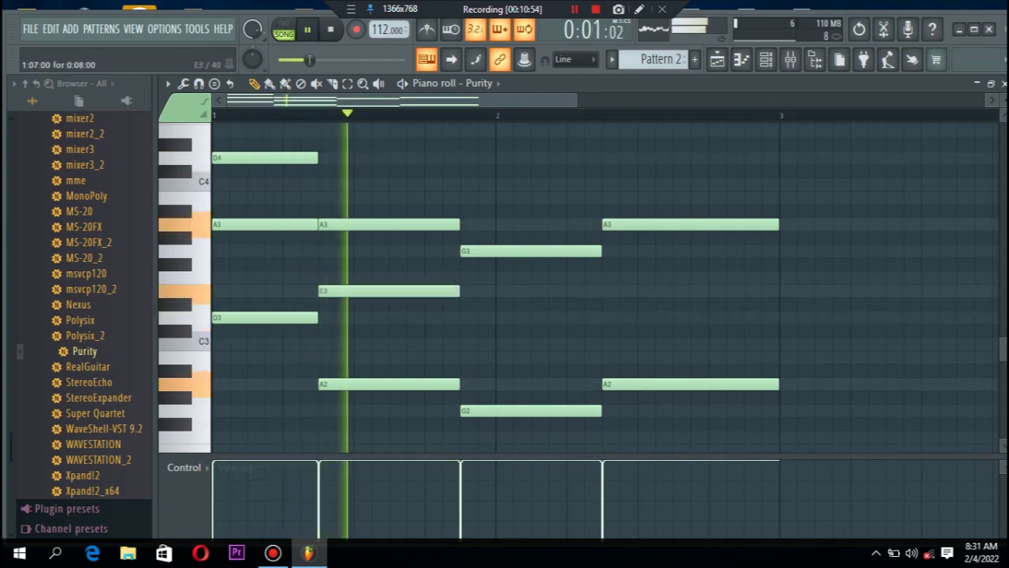
{"action": "key", "text": "space"}
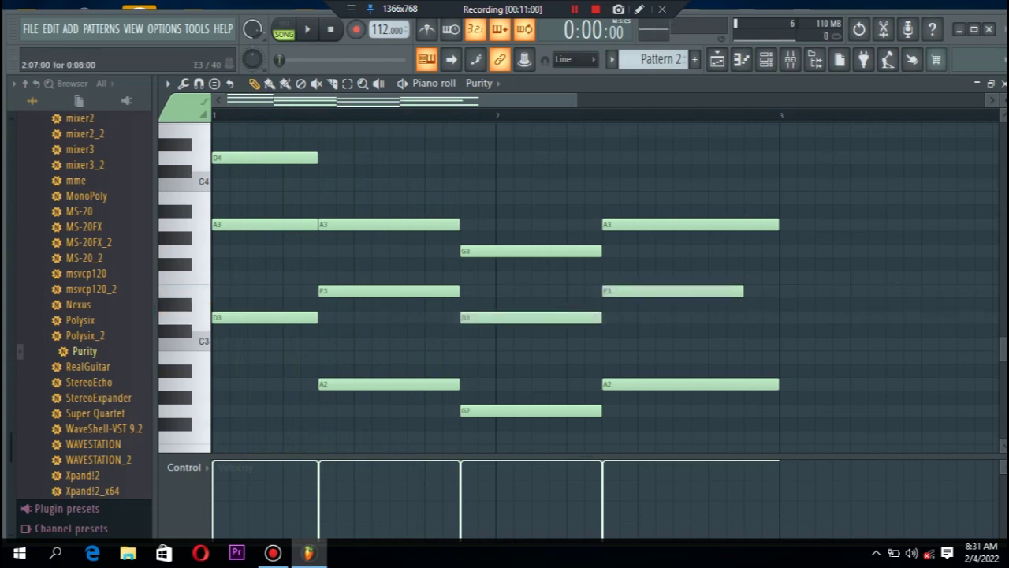
{"action": "key", "text": "space"}
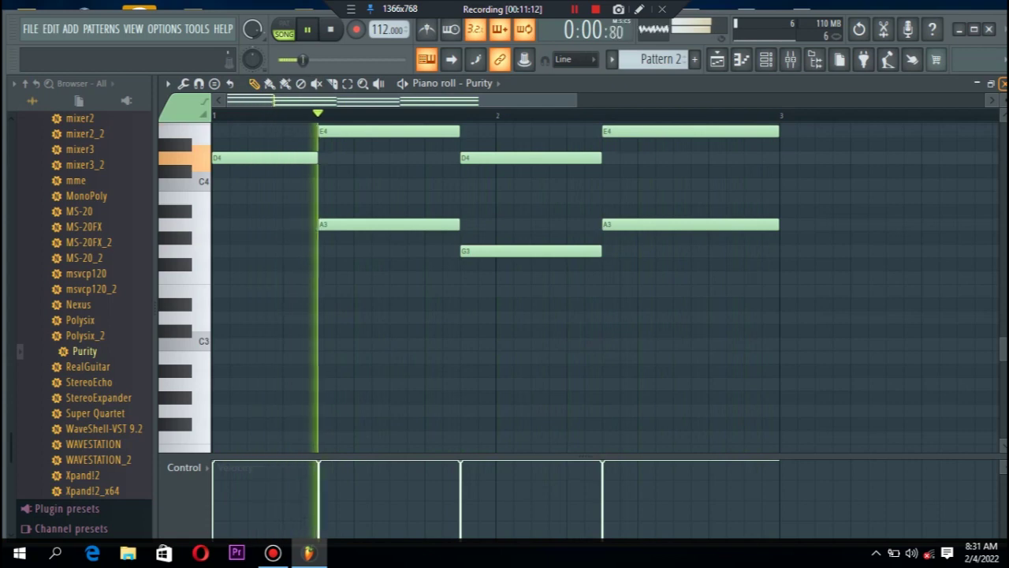
{"action": "key", "text": "ctrl+Down"}
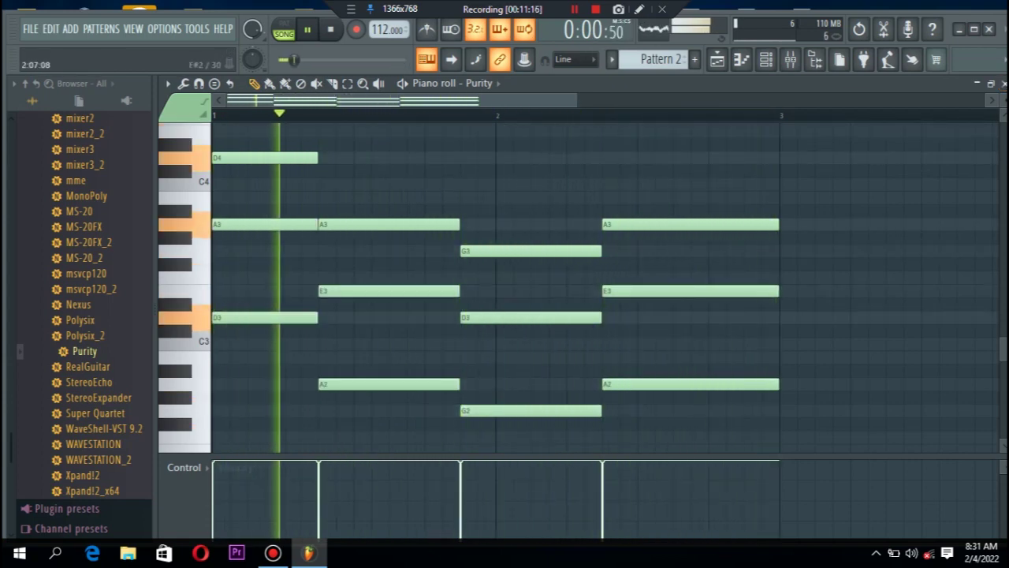
- Delete the lowest note of each chord (A2, G2, A2 and D3) and stop playback
{"action": "right_click", "coordinate": [628, 384]}
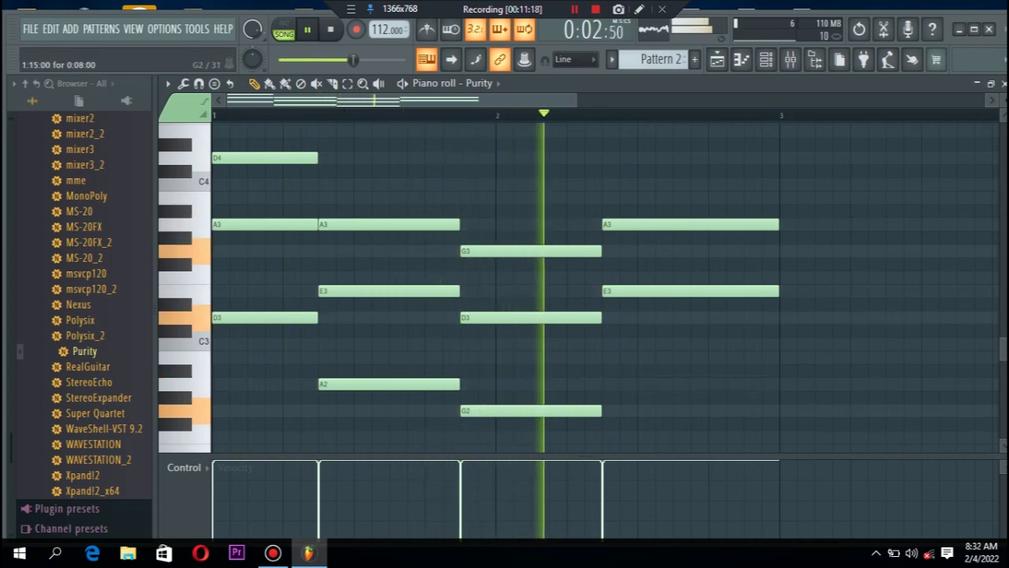
{"action": "right_click", "coordinate": [552, 410]}
{"action": "right_click", "coordinate": [386, 384]}
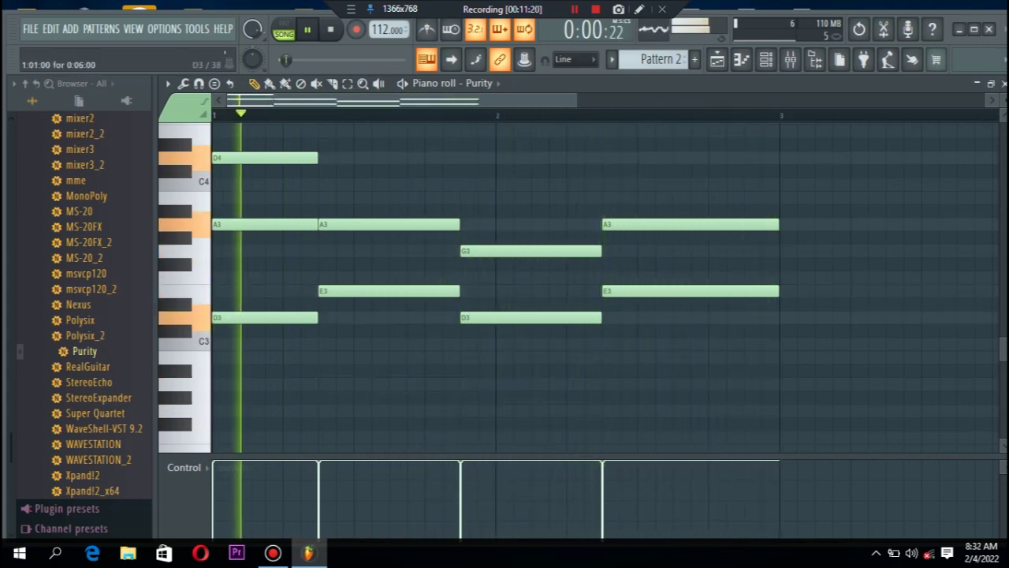
{"action": "right_click", "coordinate": [288, 318]}
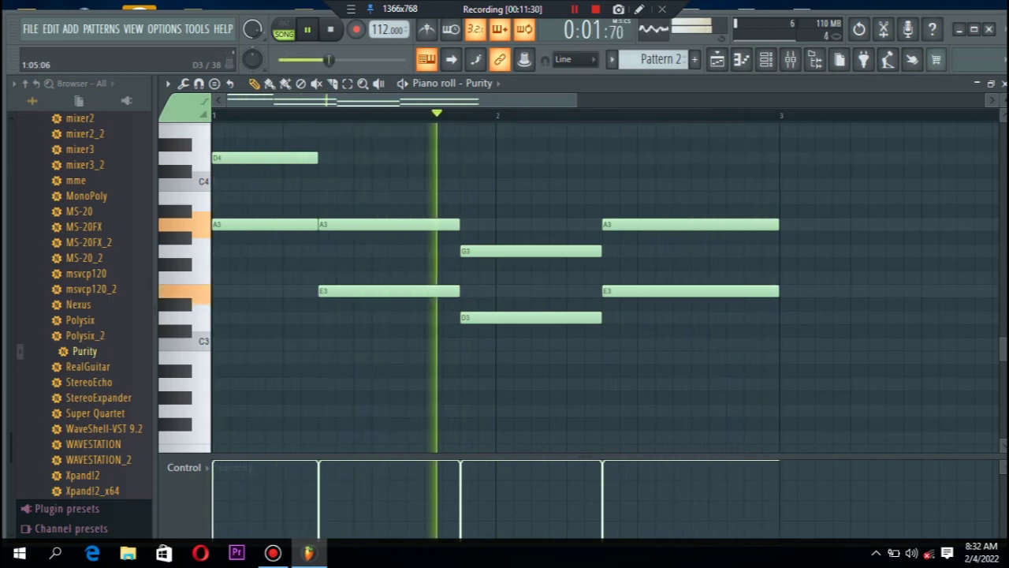
{"action": "key", "text": "space"}
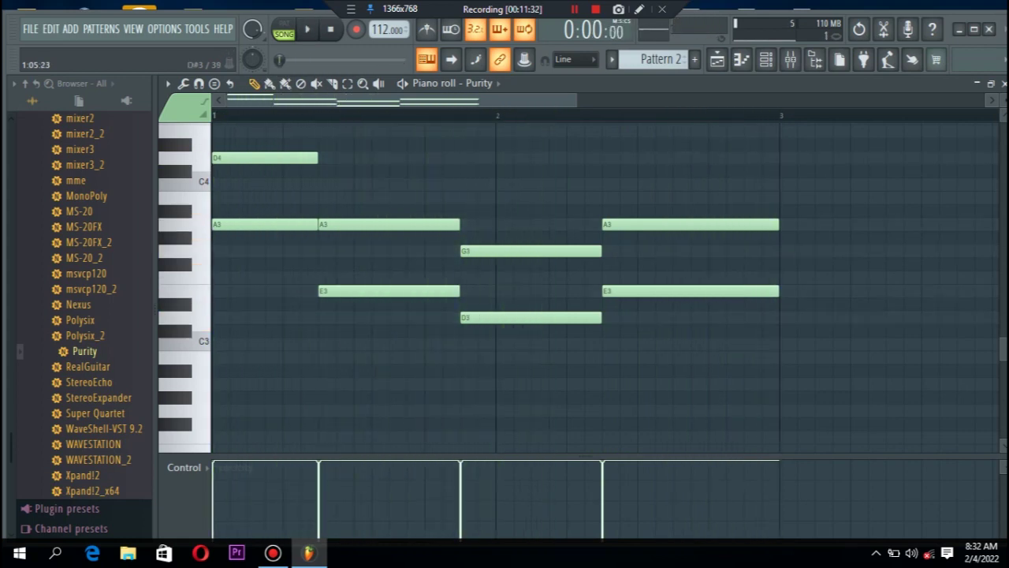
- Create Pattern 3 and add a second Purity instance to the channel rack
{"action": "left_click", "coordinate": [1002, 83]}
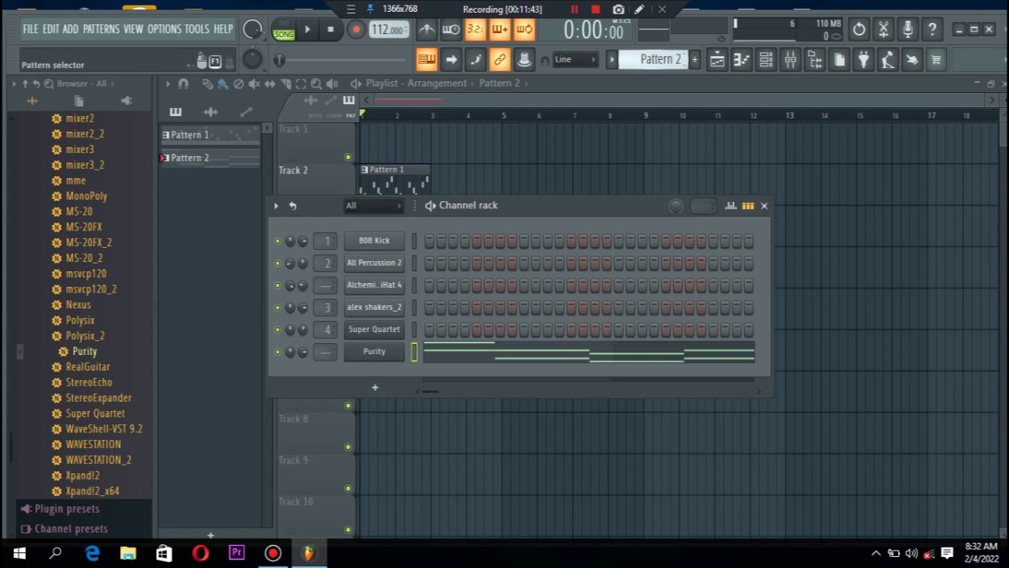
{"action": "key", "text": "F4"}
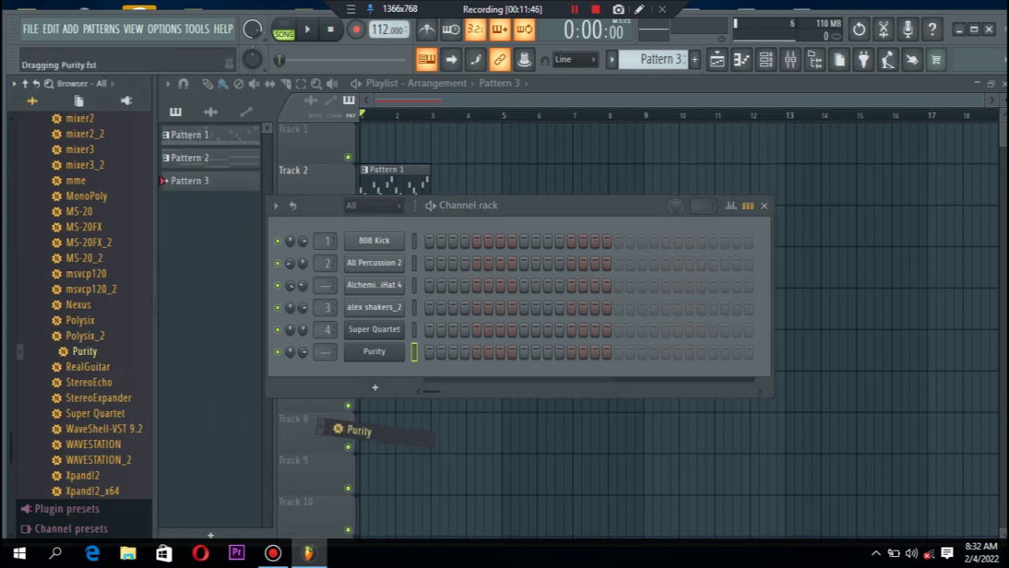
{"action": "left_click_drag", "start_coordinate": [376, 387], "coordinate": [375, 388]}
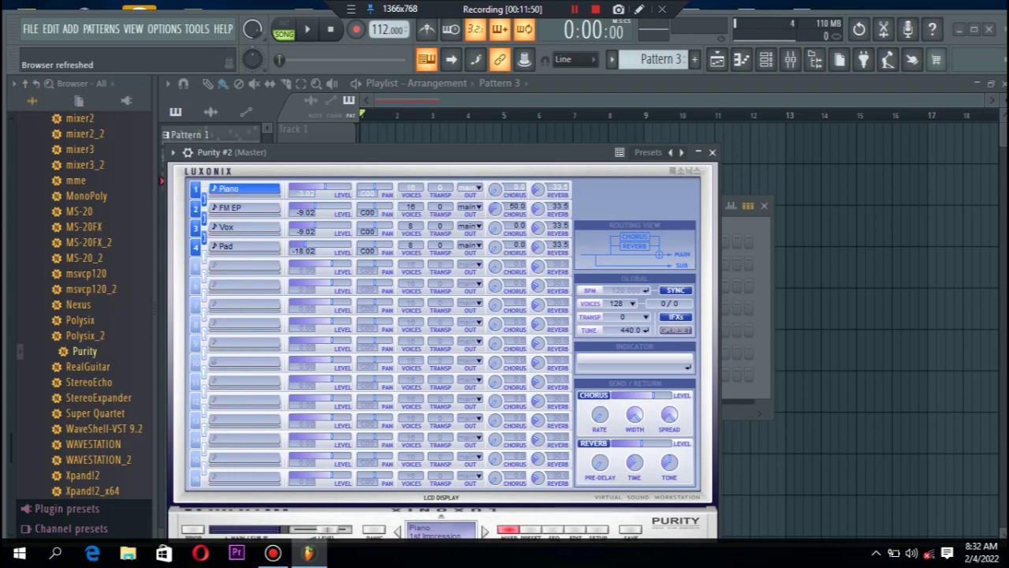
- Load the Woodwind preset Hard Tenor in Purity #2, and place Pattern 2 on Track 3 and Pattern 3 on Track 4 at bar 1
{"action": "left_click", "coordinate": [530, 530]}
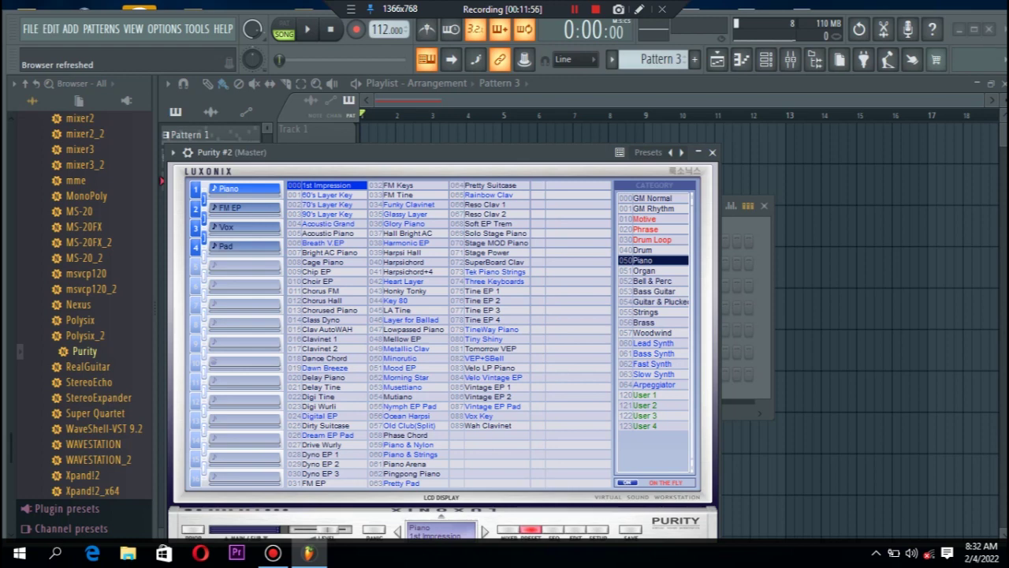
{"action": "left_click", "coordinate": [653, 333]}
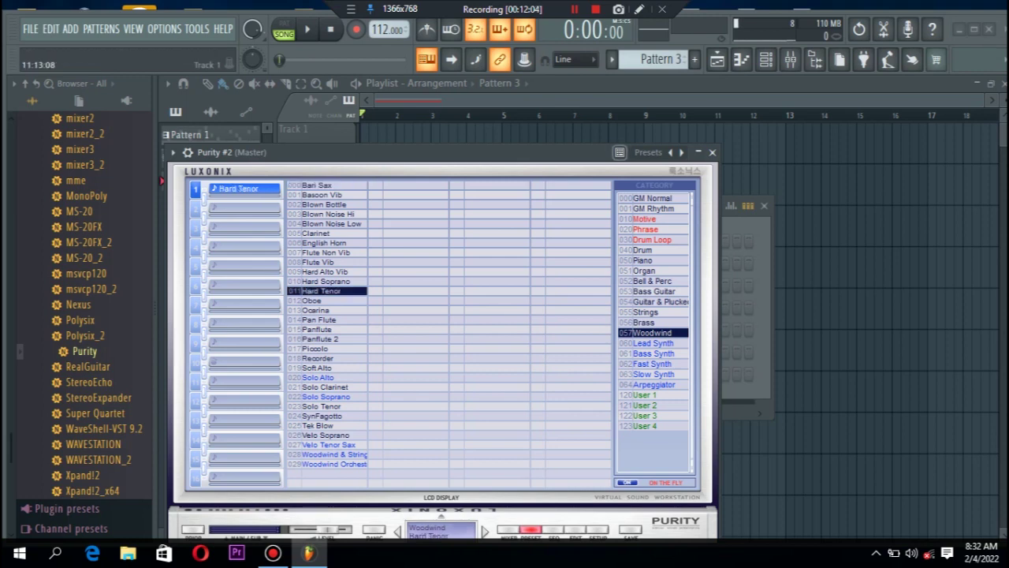
{"action": "left_click", "coordinate": [713, 152]}
{"action": "left_click", "coordinate": [764, 206]}
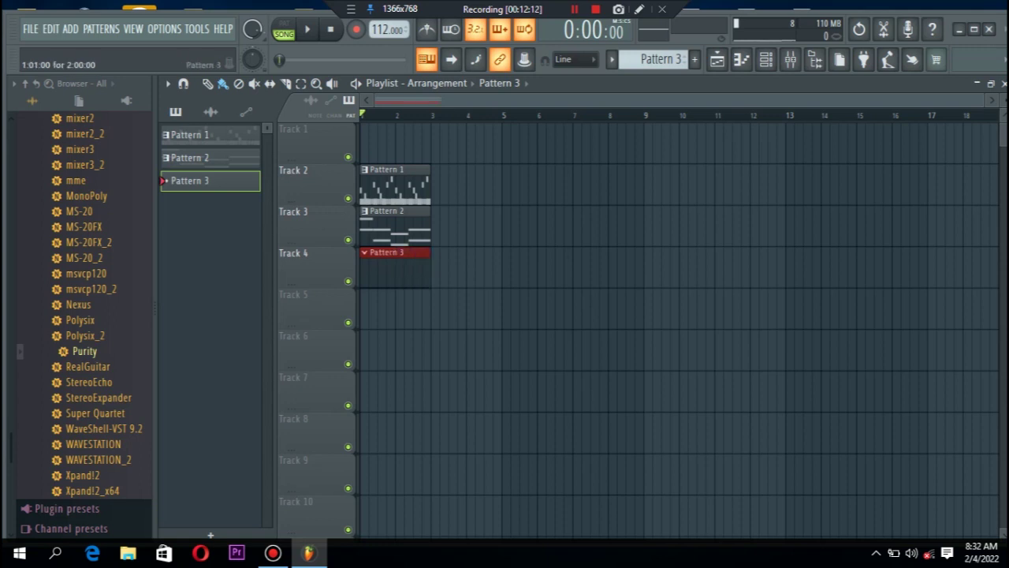
- Add a one-step D6 note at step 3 of bar 1 for Purity #2 and lower its velocity to 83% during playback
{"action": "key", "text": "F6"}
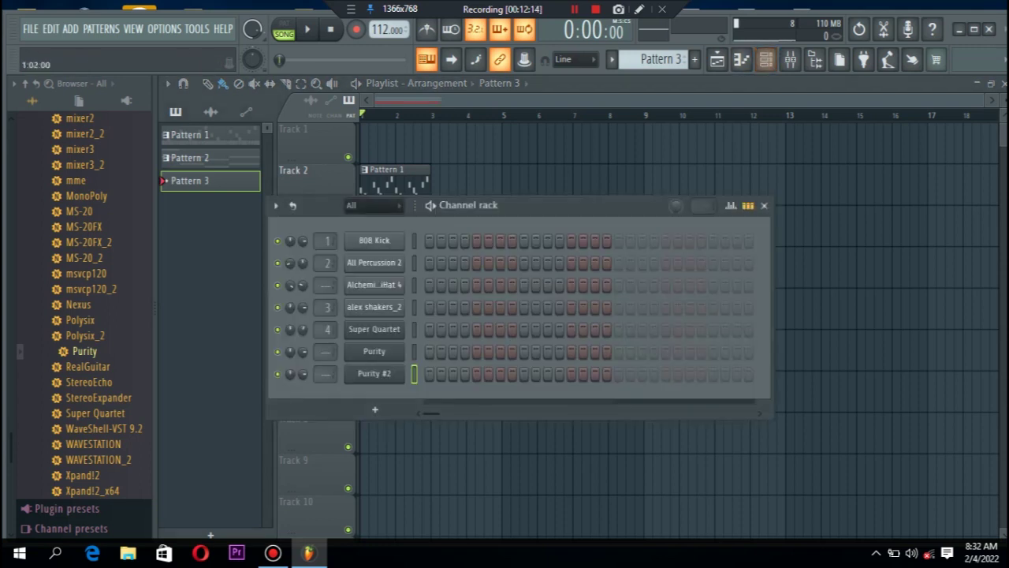
{"action": "right_click", "coordinate": [374, 373]}
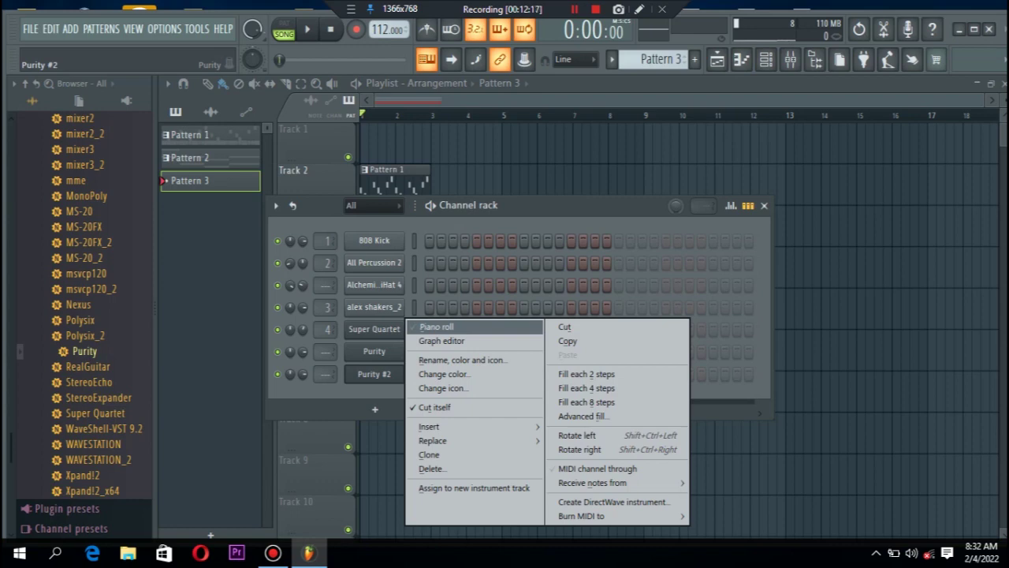
{"action": "left_click", "coordinate": [436, 326]}
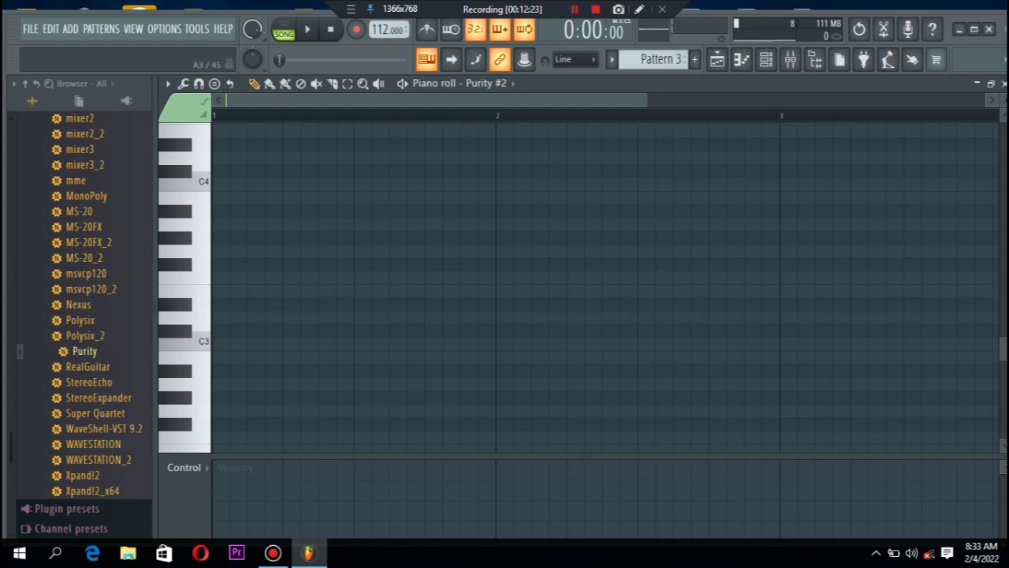
{"action": "scroll", "coordinate": [583, 225], "scroll_direction": "up", "scroll_amount": 6}
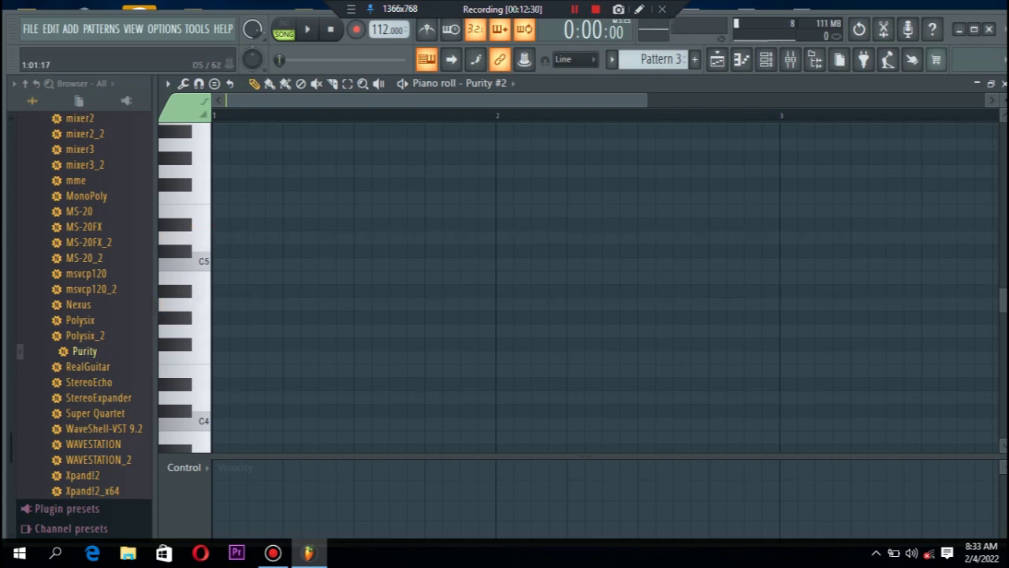
{"action": "scroll", "coordinate": [583, 284], "scroll_direction": "up", "scroll_amount": 5}
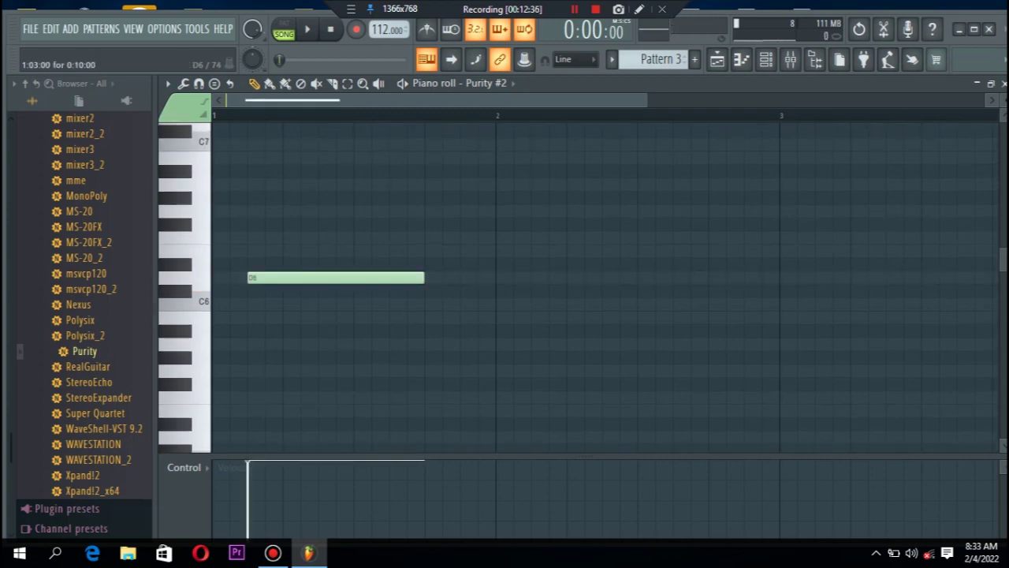
{"action": "key", "text": "space"}
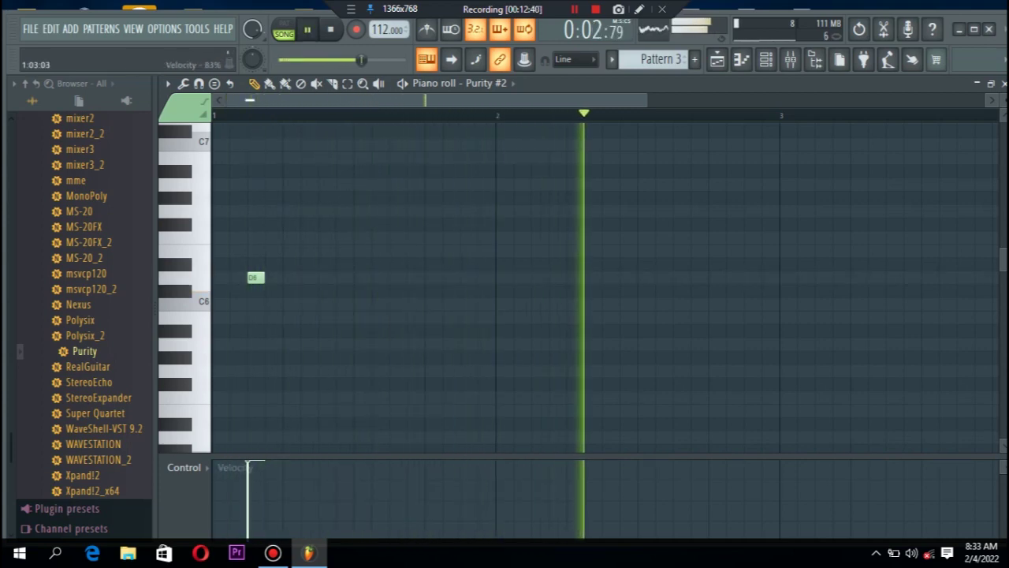
{"action": "left_click", "coordinate": [249, 480]}
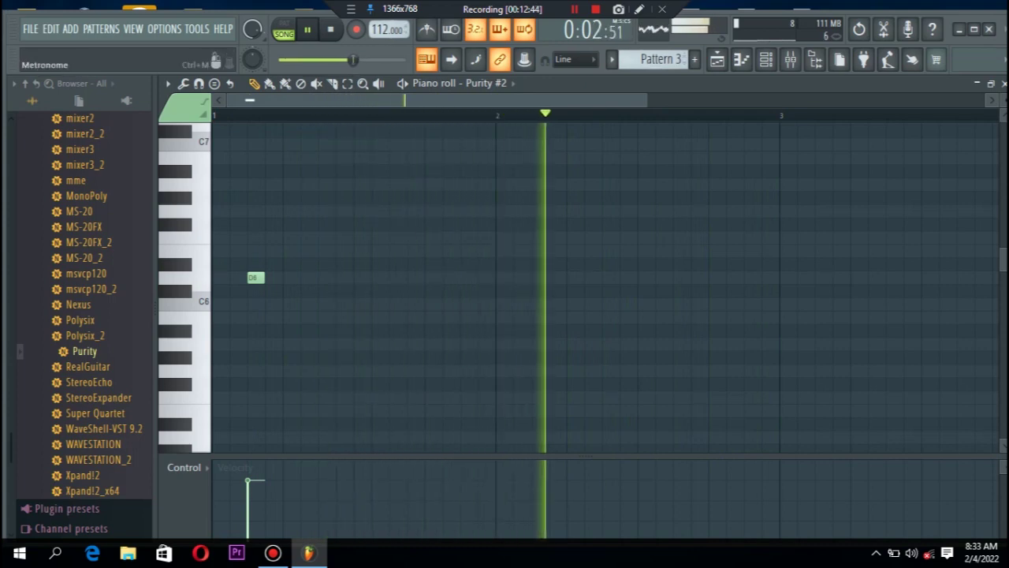
- Shorten the D6 note to half a step using 1/2 step snapping, and return the snap setting to Line
{"action": "left_click_drag", "start_coordinate": [646, 100], "coordinate": [455, 100]}
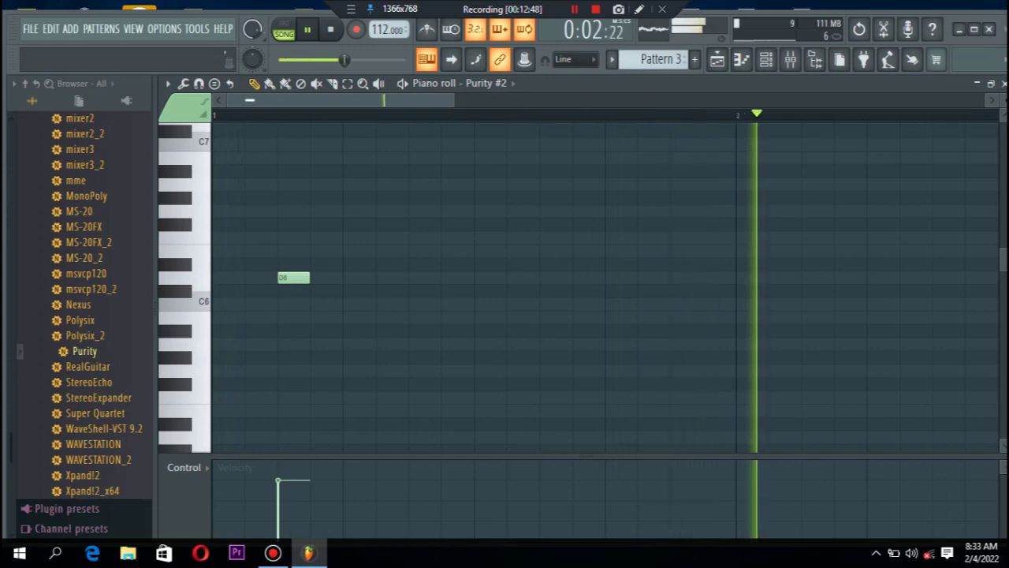
{"action": "left_click", "coordinate": [575, 59]}
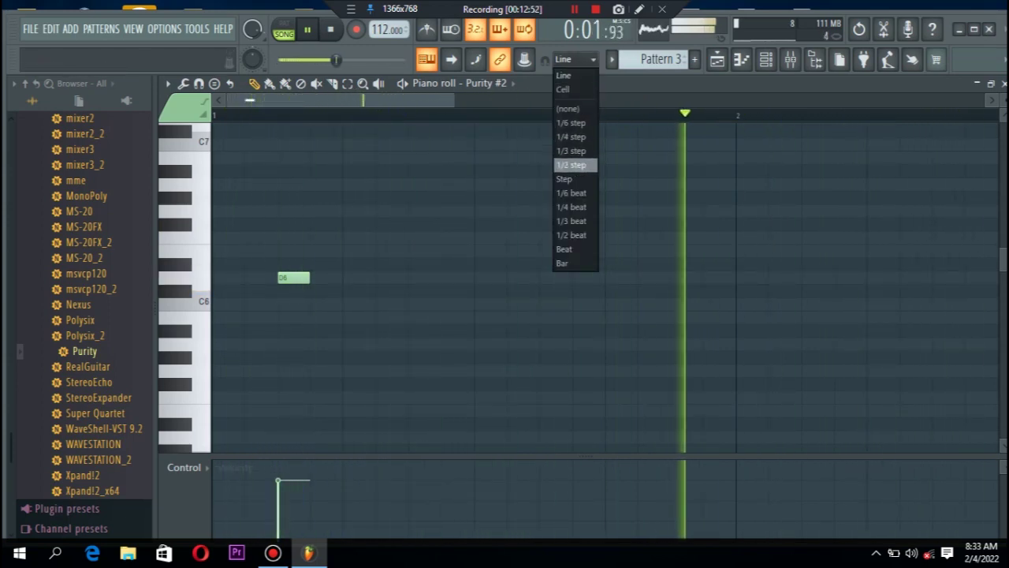
{"action": "left_click", "coordinate": [570, 164]}
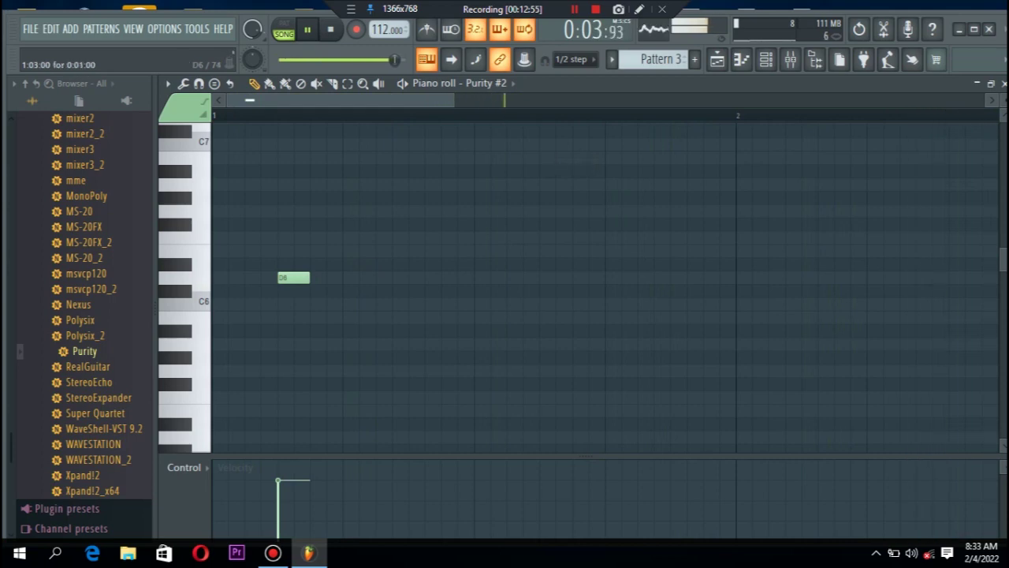
{"action": "left_click_drag", "start_coordinate": [309, 278], "coordinate": [292, 277]}
{"action": "left_click", "coordinate": [575, 59]}
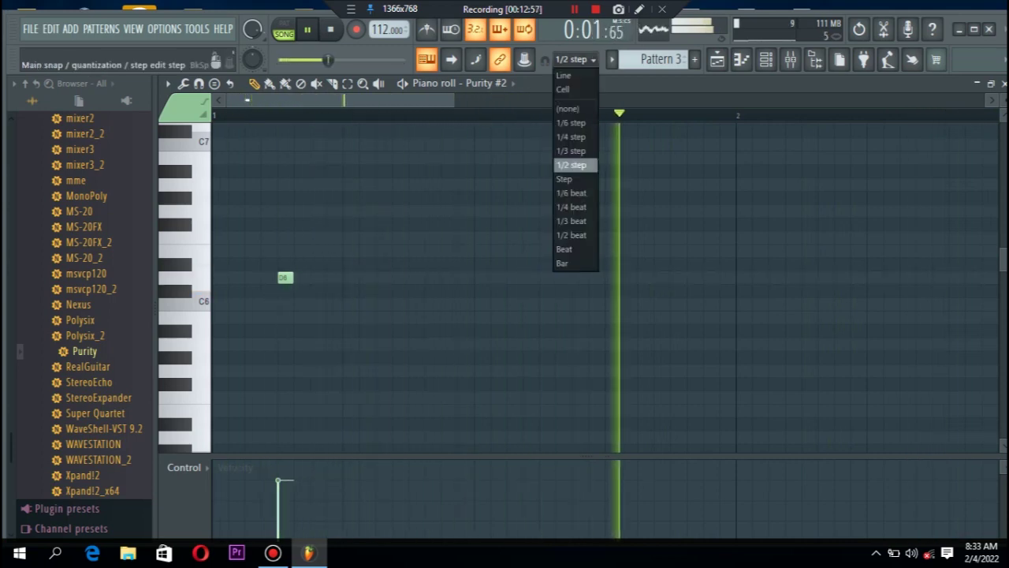
{"action": "left_click", "coordinate": [563, 75]}
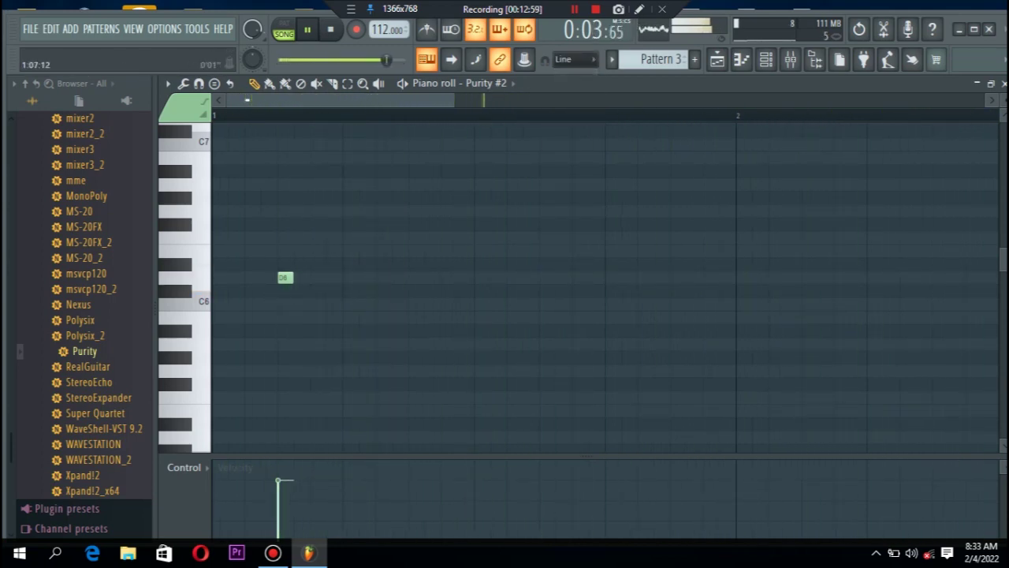
{"action": "left_click_drag", "start_coordinate": [454, 101], "coordinate": [769, 100]}
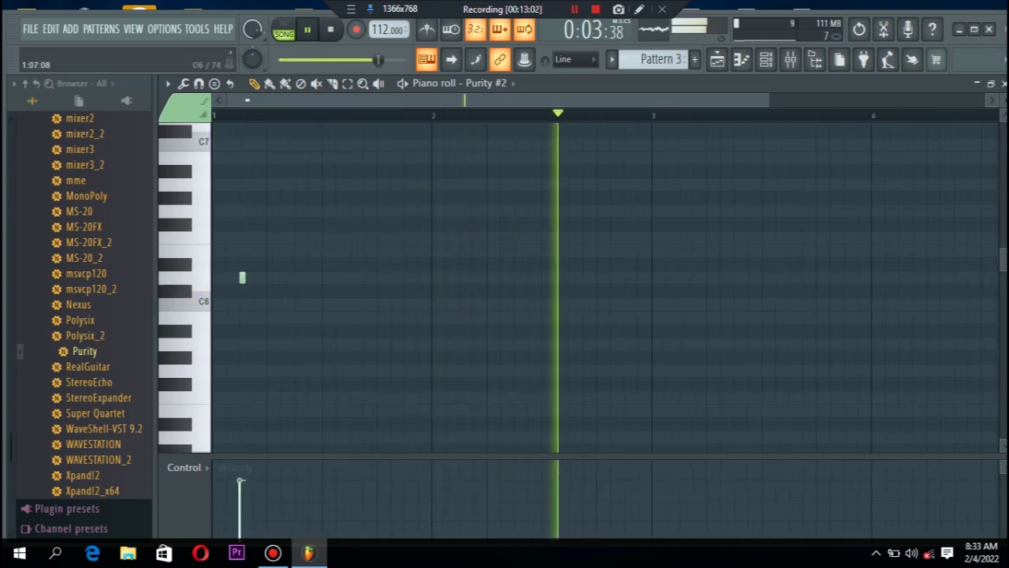
- Add seven more half-step D6 notes at four-step intervals through the end of bar 2
{"action": "left_click", "coordinate": [297, 277]}
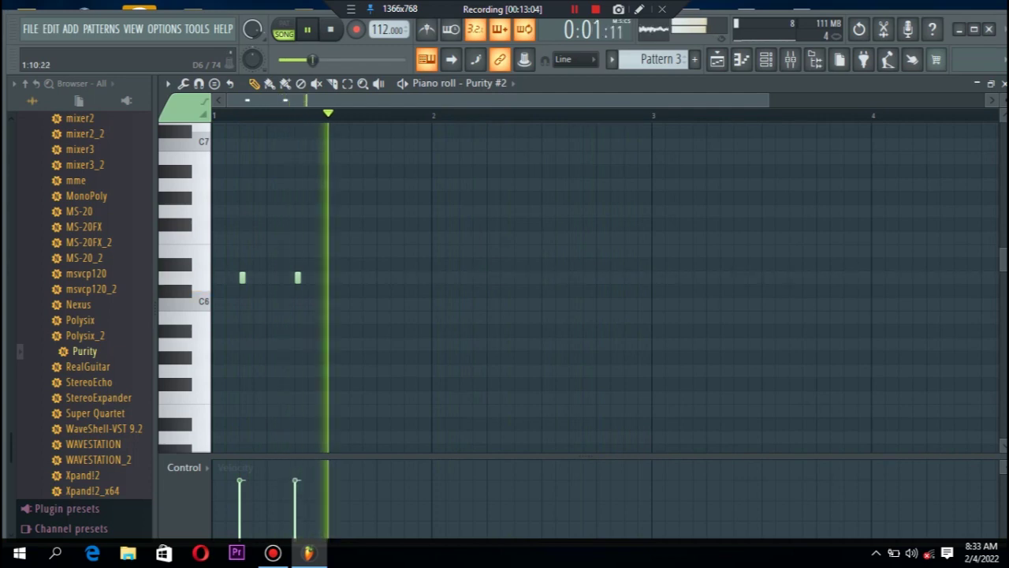
{"action": "left_click", "coordinate": [351, 278]}
{"action": "left_click", "coordinate": [407, 277]}
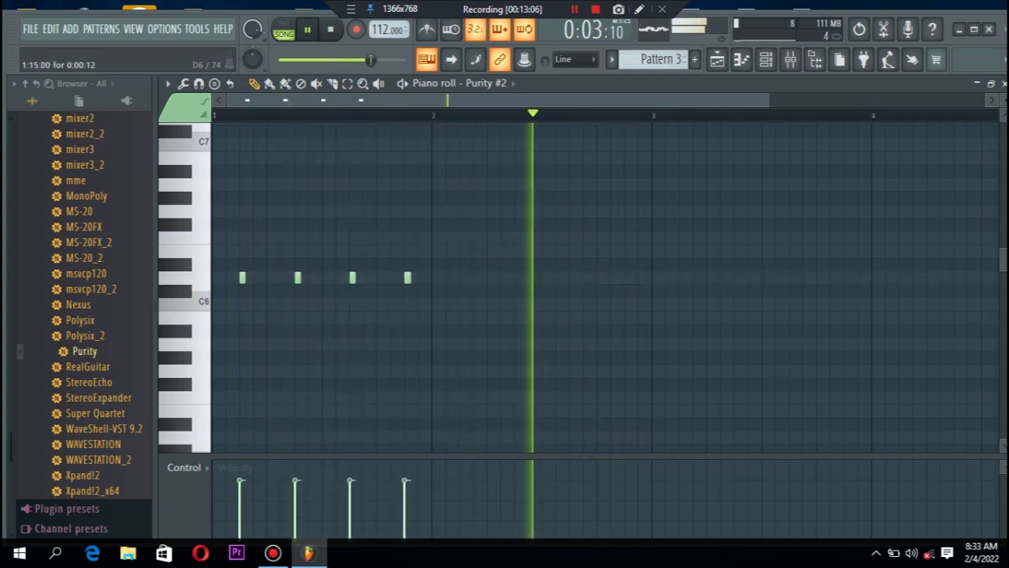
{"action": "left_click", "coordinate": [462, 277]}
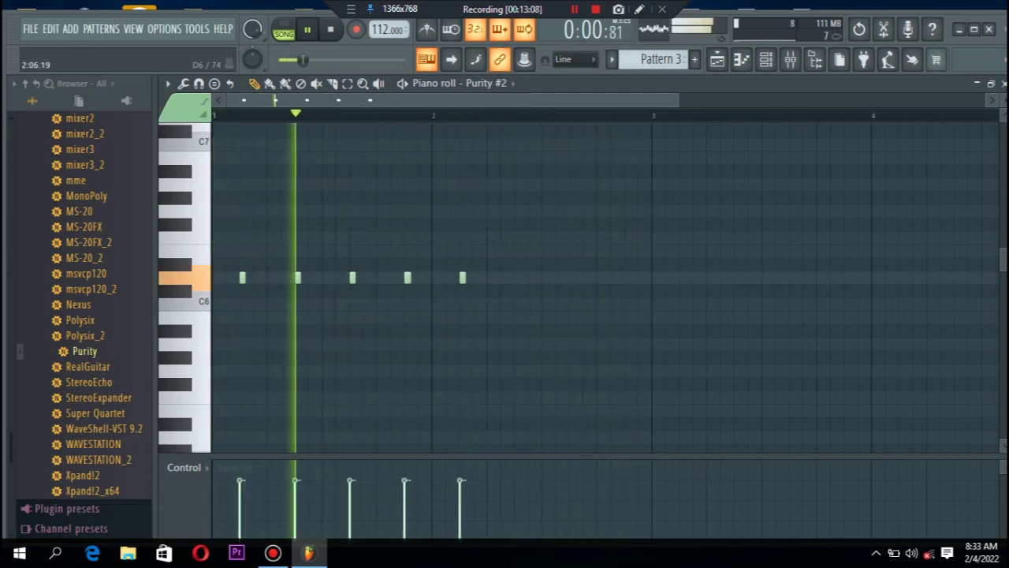
{"action": "left_click", "coordinate": [516, 277]}
{"action": "left_click", "coordinate": [571, 278]}
{"action": "left_click", "coordinate": [627, 278]}
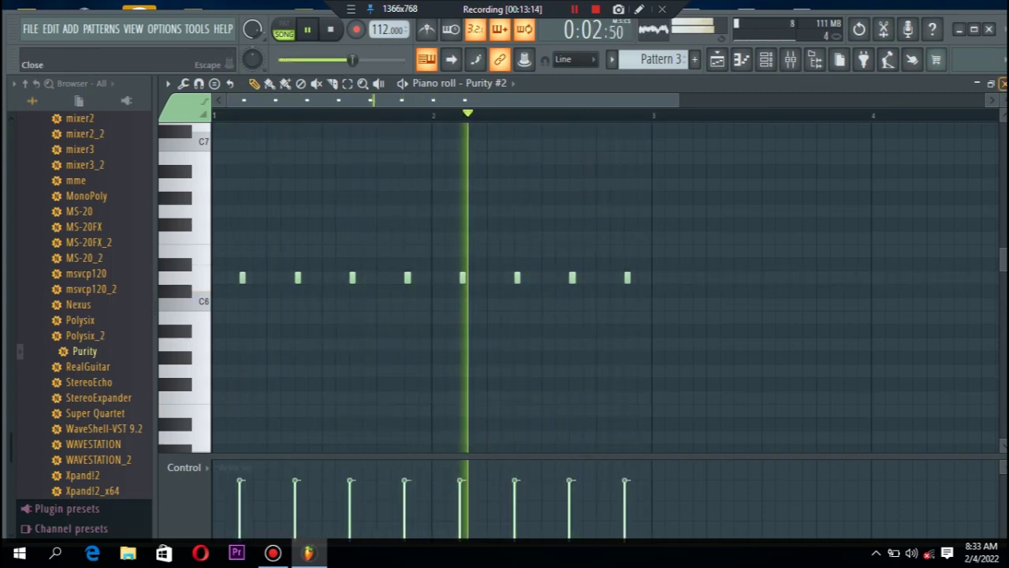
- Try the eight Purity #2 notes one octave lower by transposing them down to D5 in semitone steps during playback
{"action": "left_click", "coordinate": [1004, 83]}
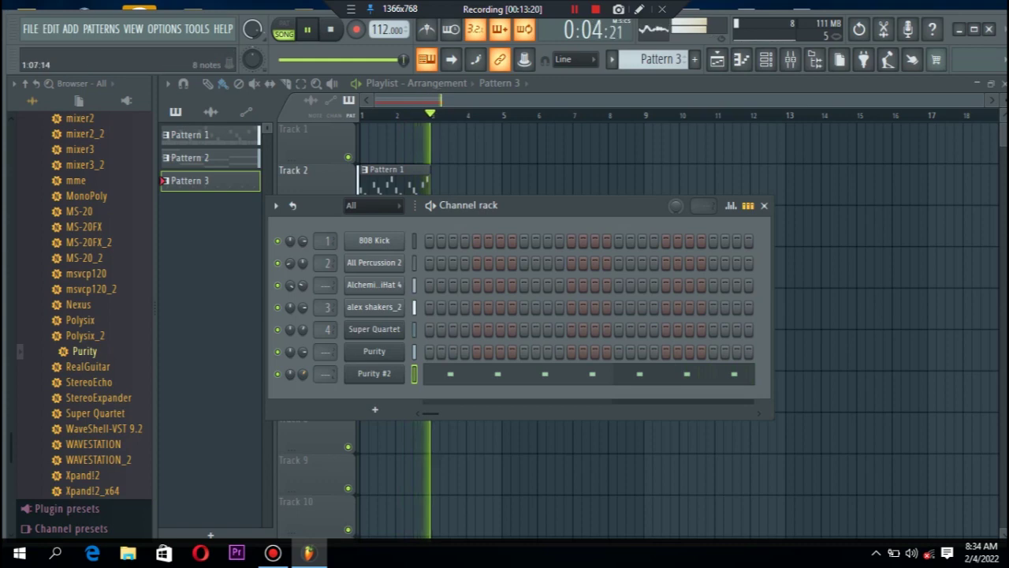
{"action": "left_click", "coordinate": [501, 373]}
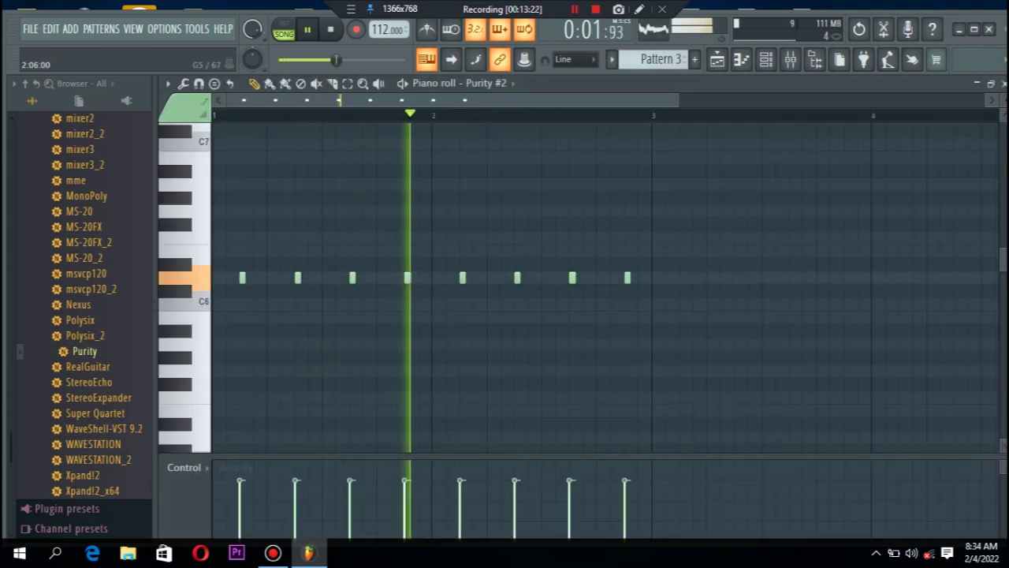
{"action": "key", "text": "space"}
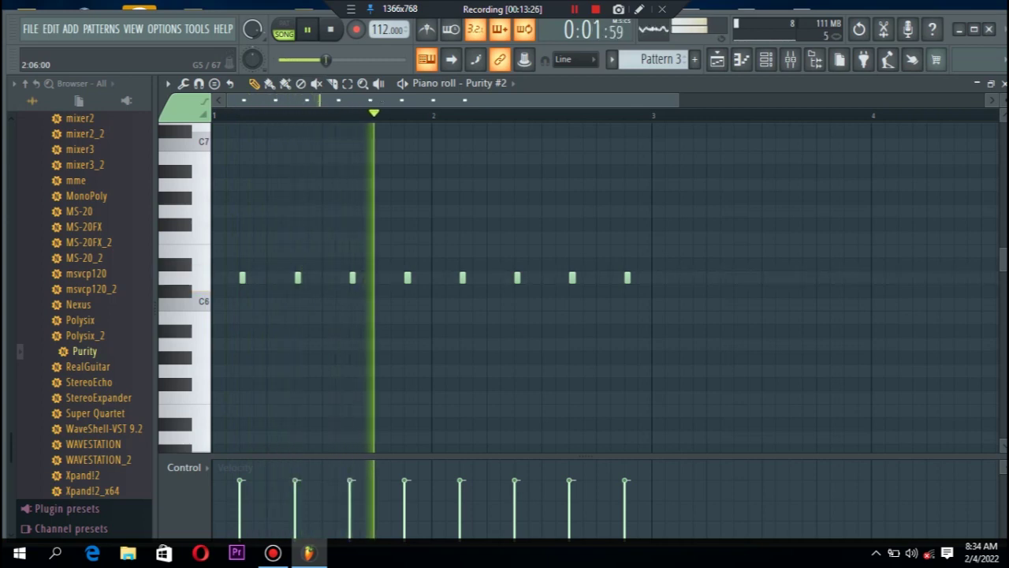
{"action": "key", "text": "shift+Down"}
{"action": "key", "text": "shift+Down"}
{"action": "key", "text": "shift+Down"}
{"action": "key", "text": "shift+Down"}
{"action": "key", "text": "shift+Down"}
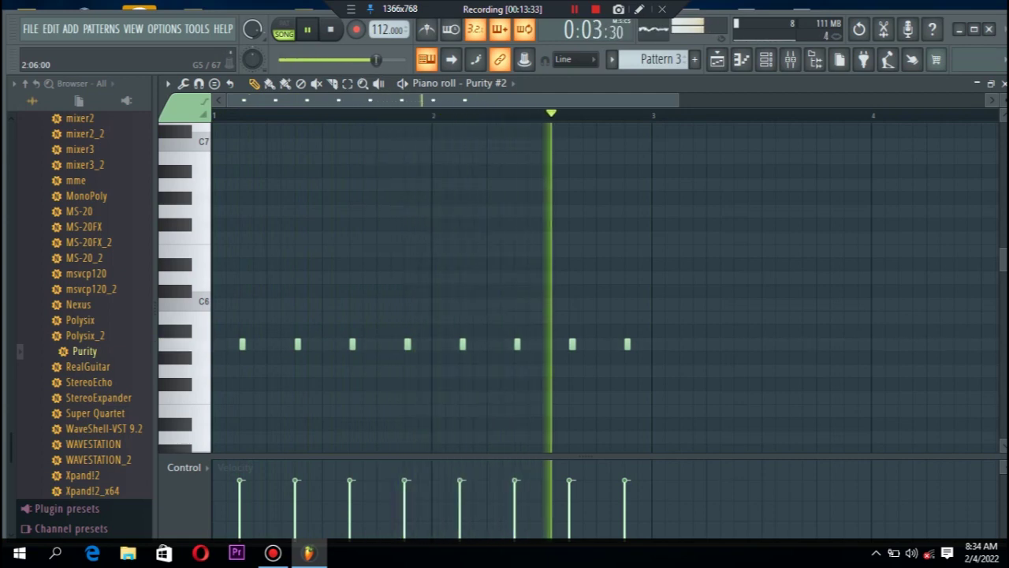
{"action": "key", "text": "Down"}
{"action": "key", "text": "Down"}
{"action": "key", "text": "Down"}
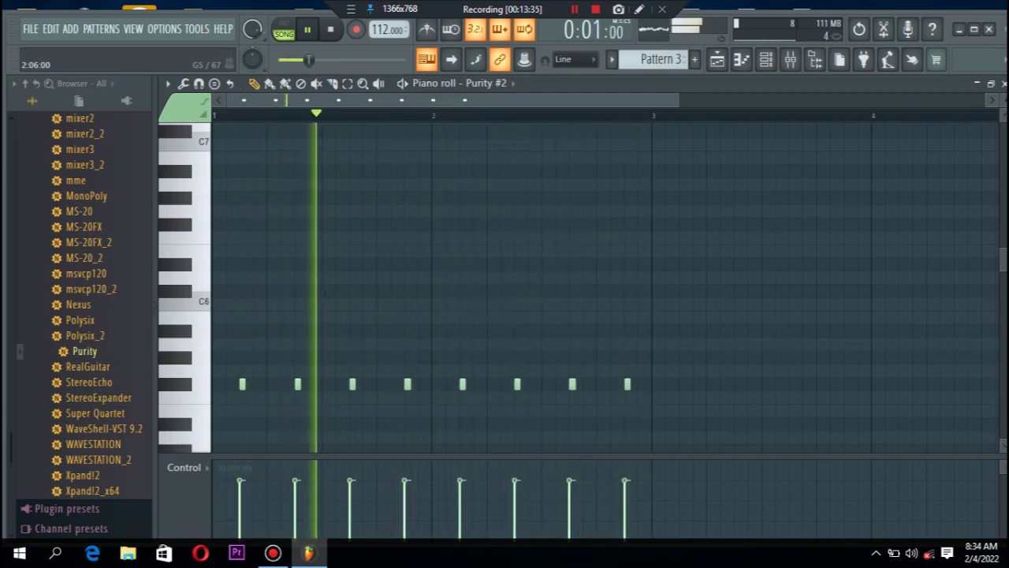
{"action": "key", "text": "Down"}
{"action": "key", "text": "Down"}
{"action": "key", "text": "Down"}
{"action": "key", "text": "Down"}
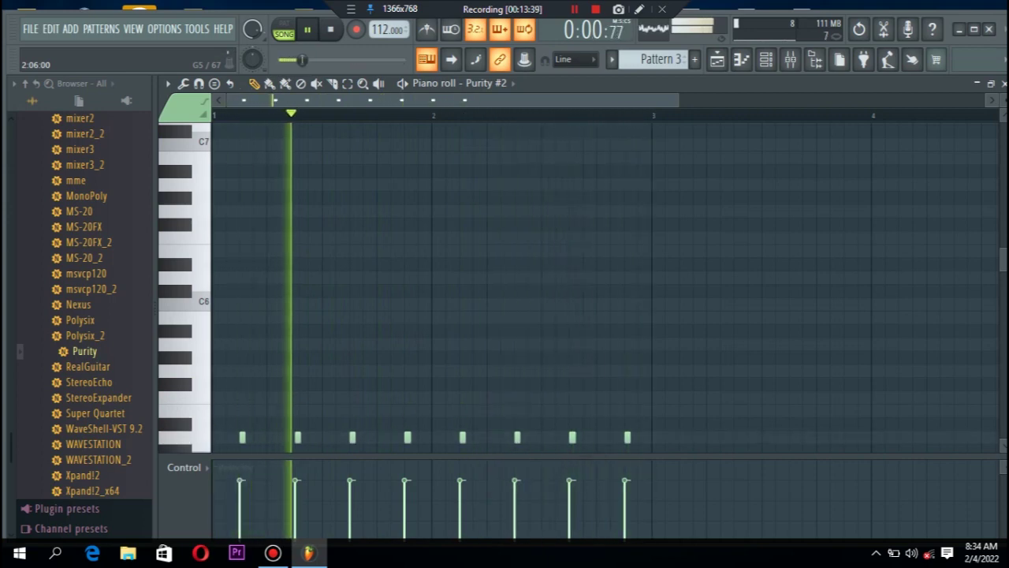
- Transpose the eight Purity #2 notes back up to D6
{"action": "key", "text": "Up"}
{"action": "key", "text": "Up"}
{"action": "key", "text": "Up"}
{"action": "key", "text": "Up"}
{"action": "key", "text": "Up"}
{"action": "key", "text": "Up"}
{"action": "key", "text": "Up"}
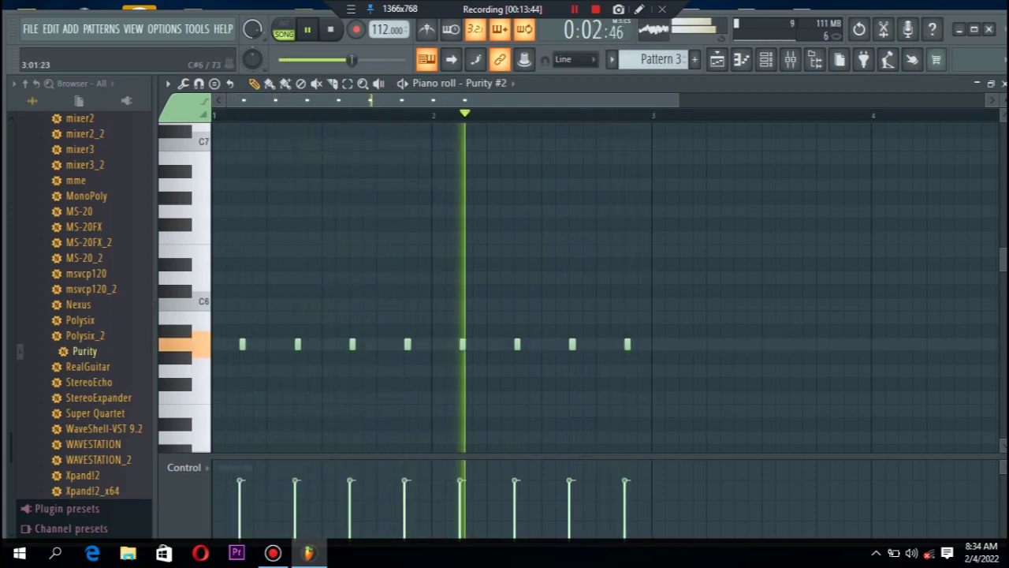
{"action": "key", "text": "Up"}
{"action": "key", "text": "Up"}
{"action": "key", "text": "Up"}
{"action": "key", "text": "Up"}
{"action": "key", "text": "Up"}
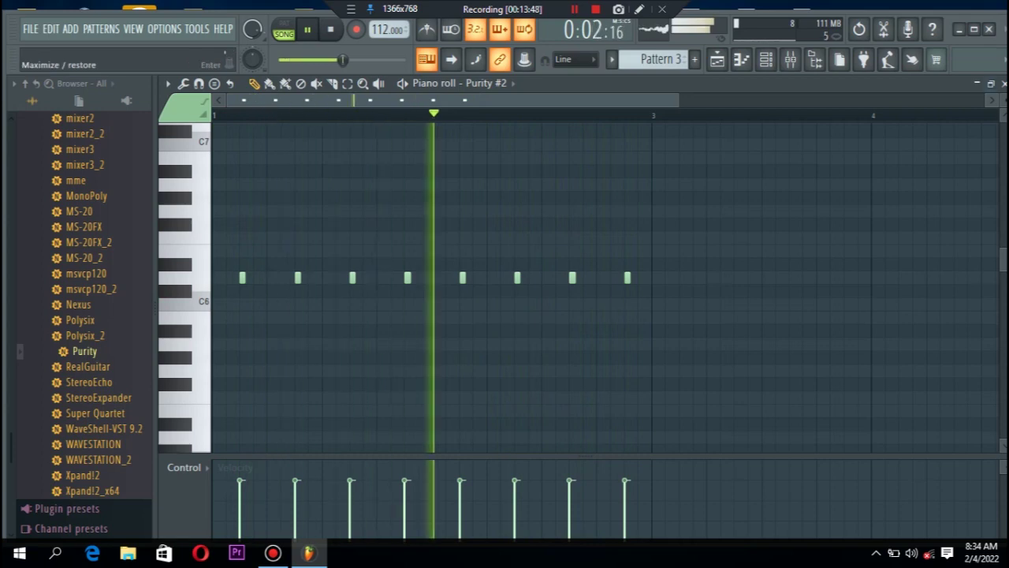
- Close the Purity #2 piano roll, stop playback, and create an empty Pattern 4
{"action": "left_click", "coordinate": [1003, 82]}
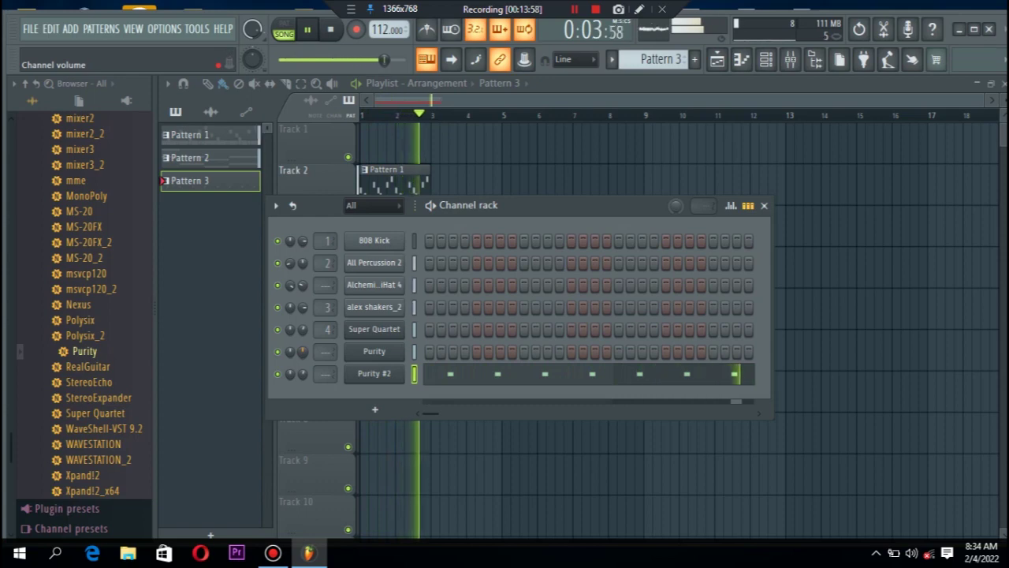
{"action": "key", "text": "space"}
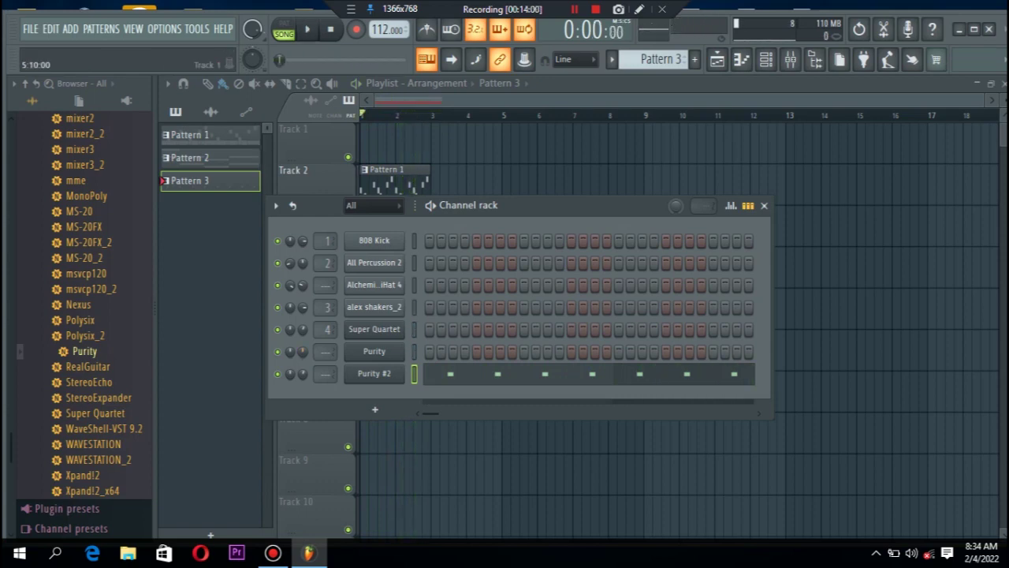
{"action": "key", "text": "F4"}
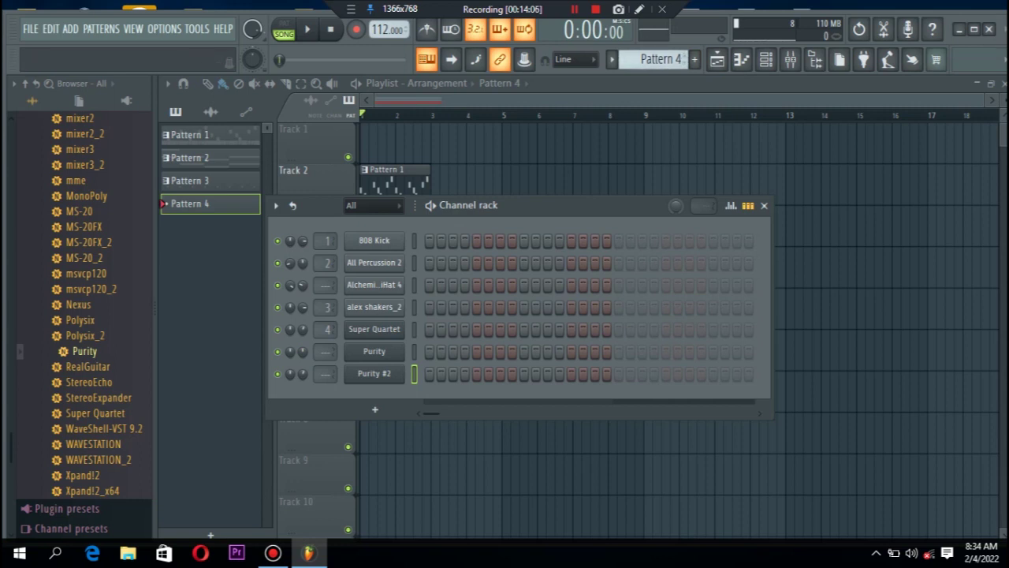
- Add a Nexus channel and load its LD Theme Init 1 preset from the Dance Leads category
{"action": "left_click_drag", "start_coordinate": [79, 304], "coordinate": [85, 305]}
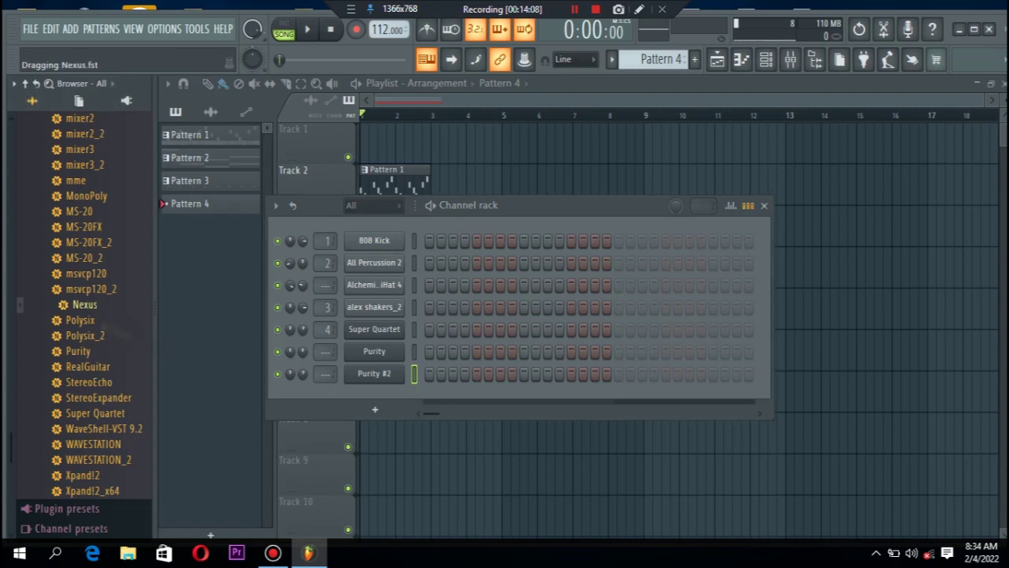
{"action": "left_click_drag", "start_coordinate": [337, 426], "coordinate": [339, 426]}
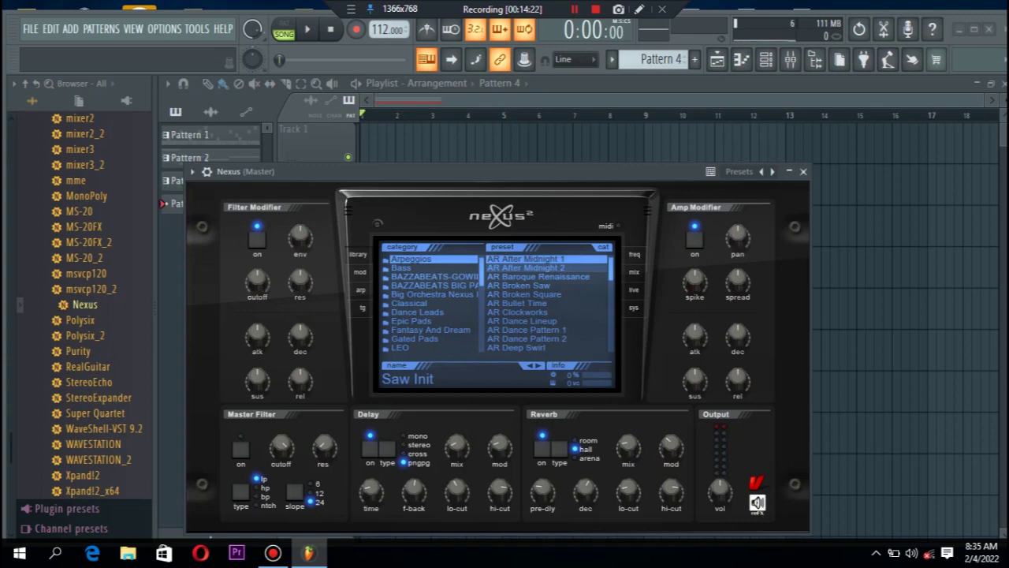
{"action": "left_click", "coordinate": [418, 312]}
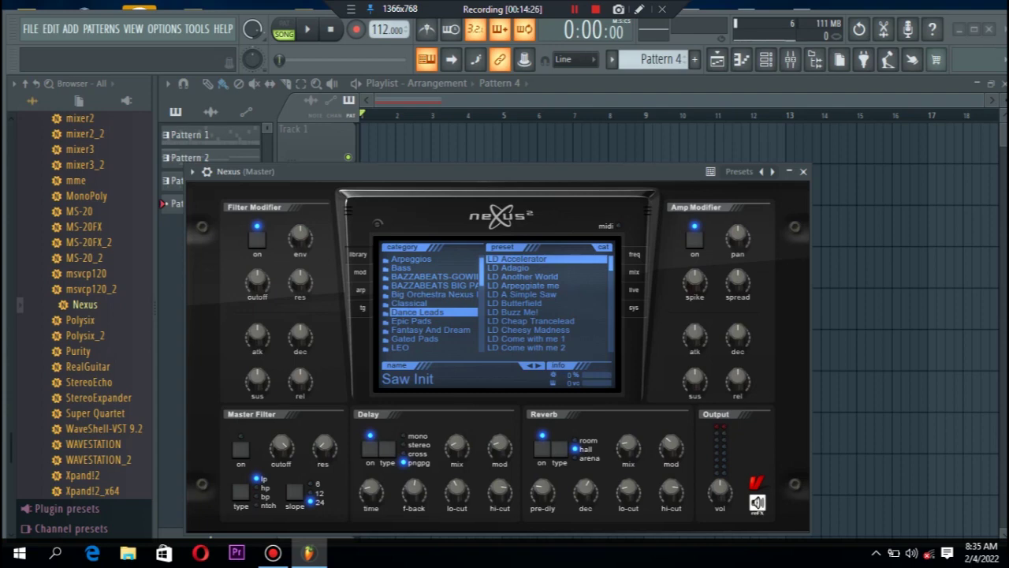
{"action": "scroll", "coordinate": [550, 303], "scroll_direction": "down", "scroll_amount": 2}
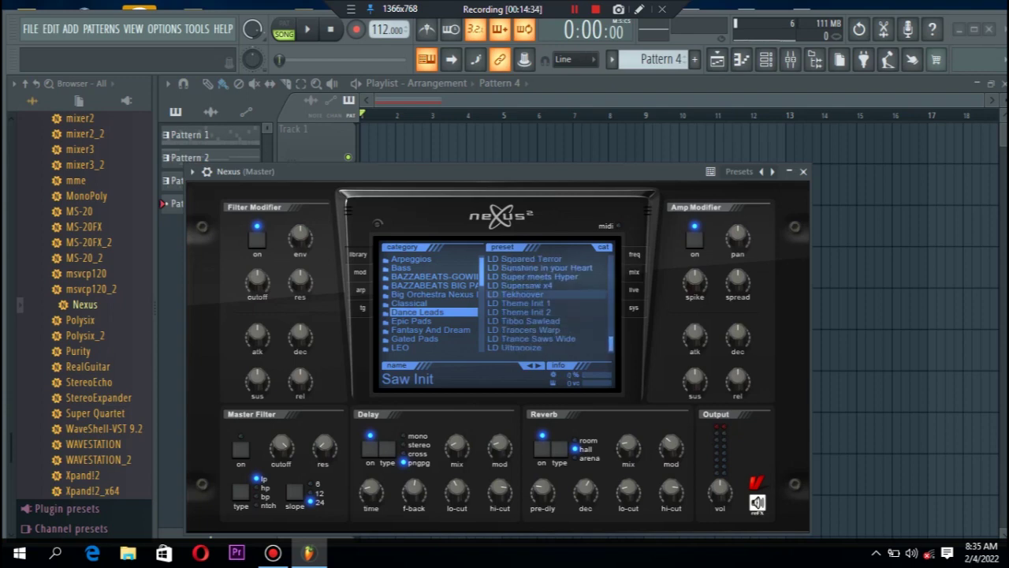
{"action": "left_click", "coordinate": [546, 303]}
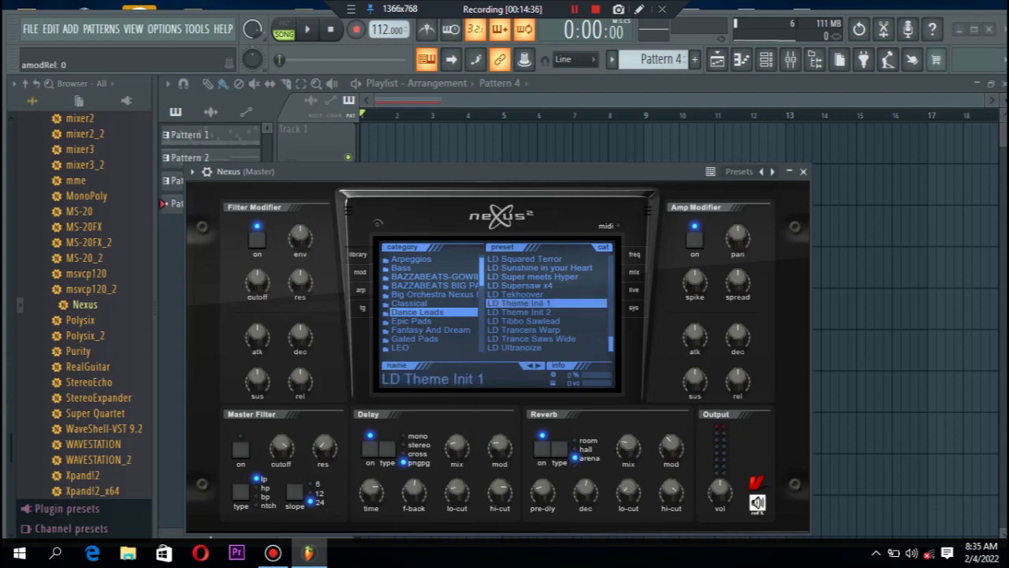
{"action": "left_click", "coordinate": [802, 171]}
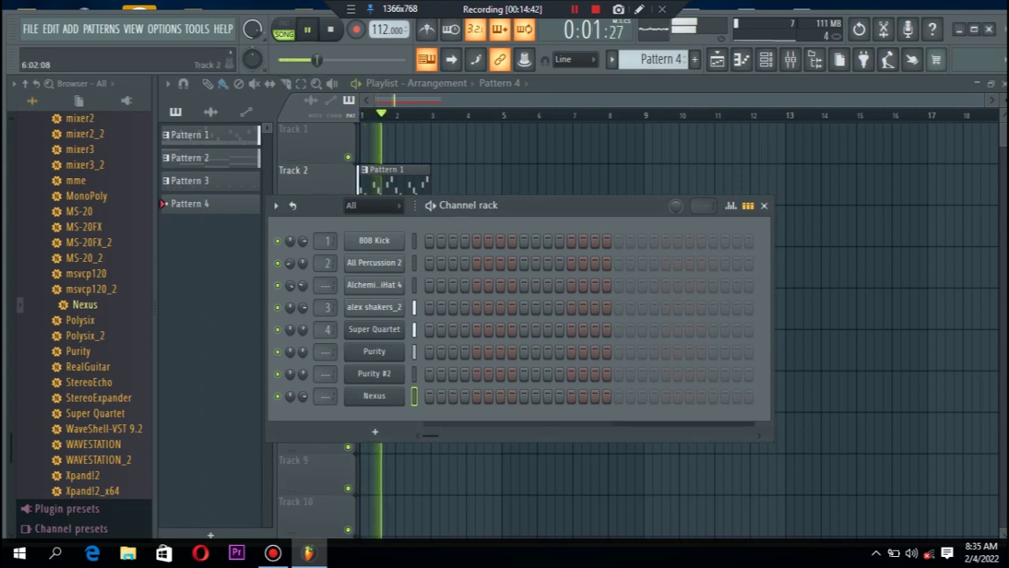
- Place Pattern 4 at bar 1 of Track 5 in the Playlist and open the Nexus channel's piano roll
{"action": "key", "text": "F6"}
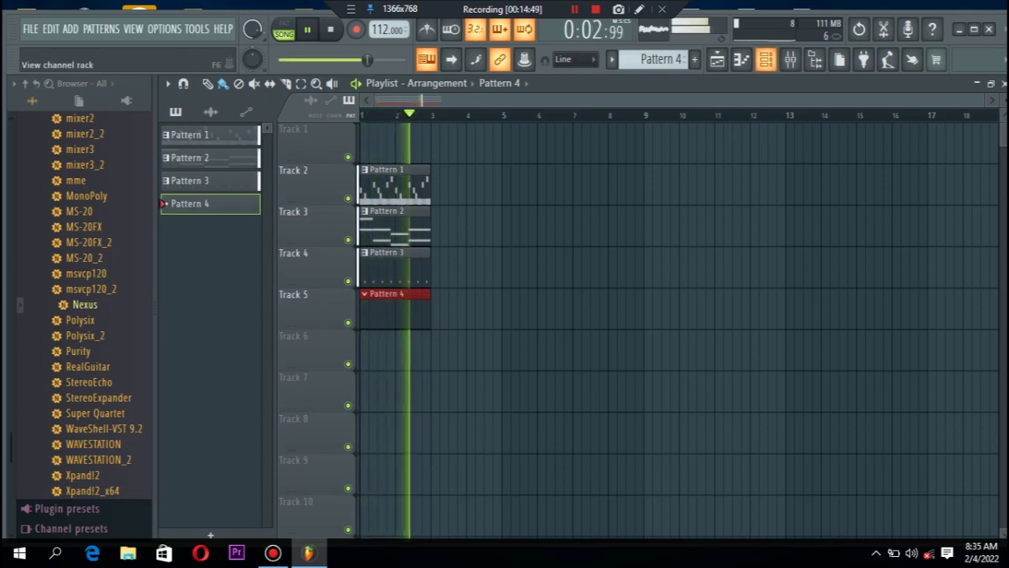
{"action": "key", "text": "F6"}
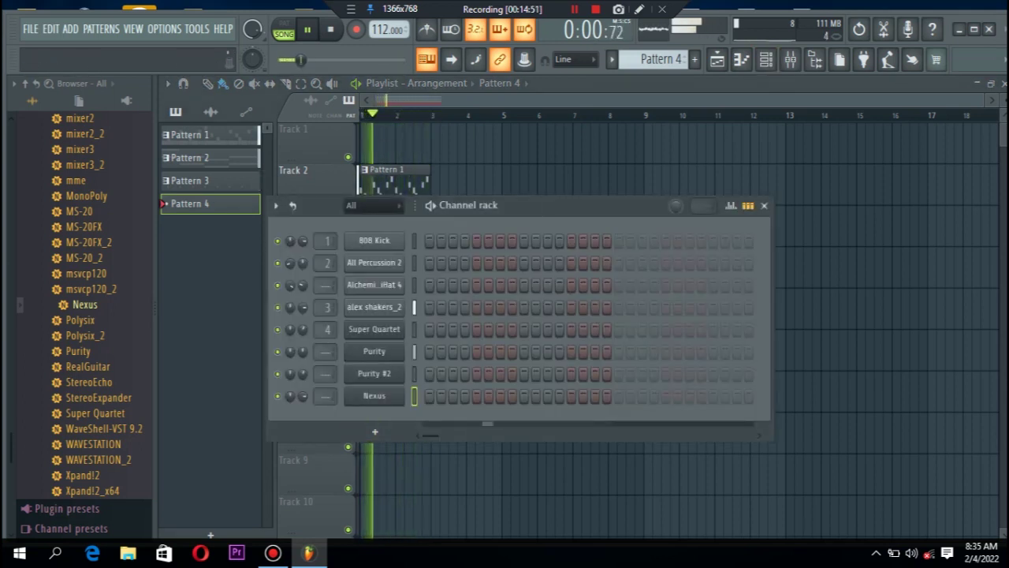
{"action": "right_click", "coordinate": [404, 325]}
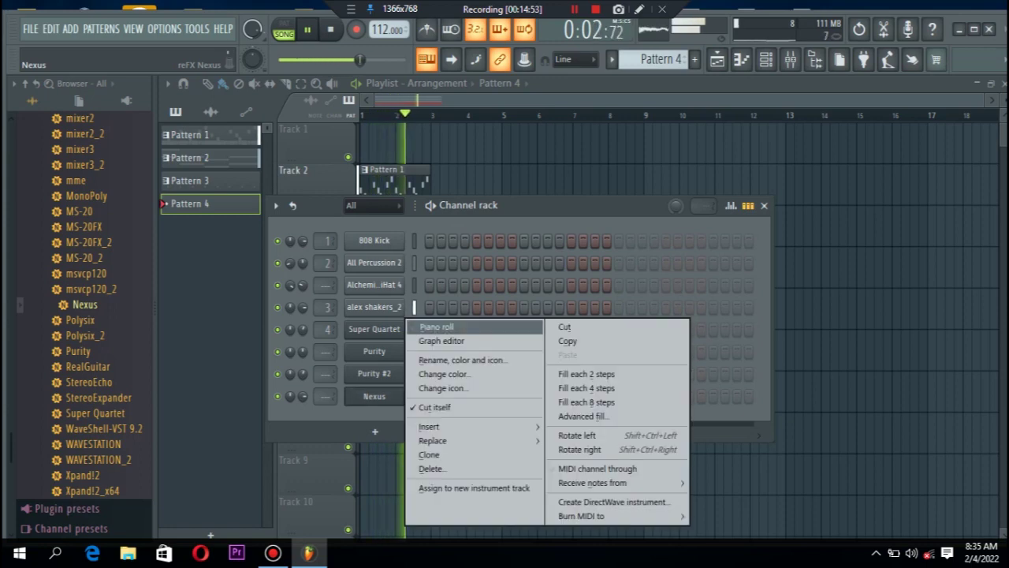
{"action": "left_click", "coordinate": [436, 326]}
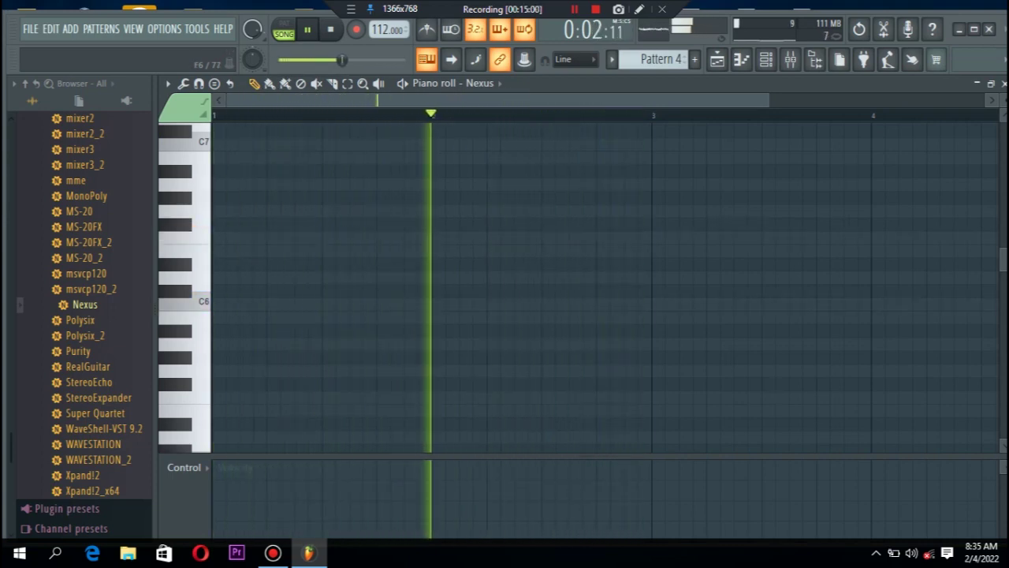
- Try a first note at F6, replacing it with half-step notes D5 on step 1 and F5 on step 3 of bar 1
{"action": "left_click", "coordinate": [242, 237]}
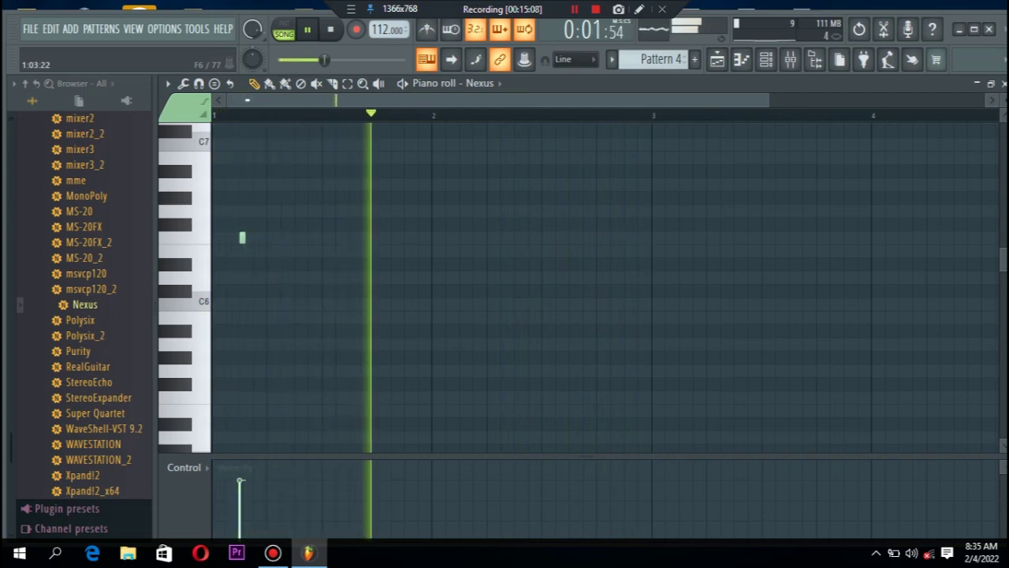
{"action": "key", "text": "space"}
{"action": "key", "text": "space"}
{"action": "key", "text": "space"}
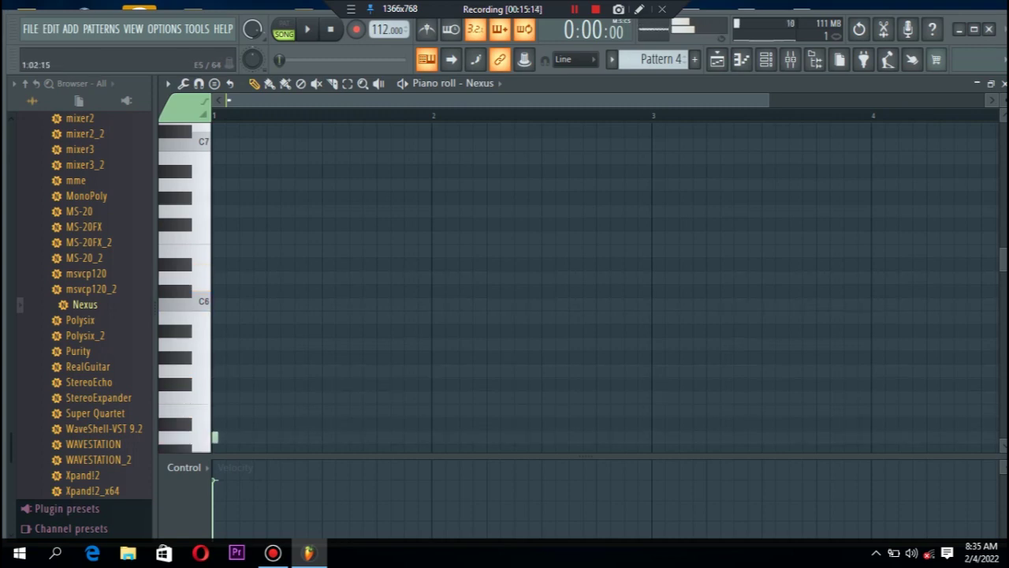
{"action": "key", "text": "space"}
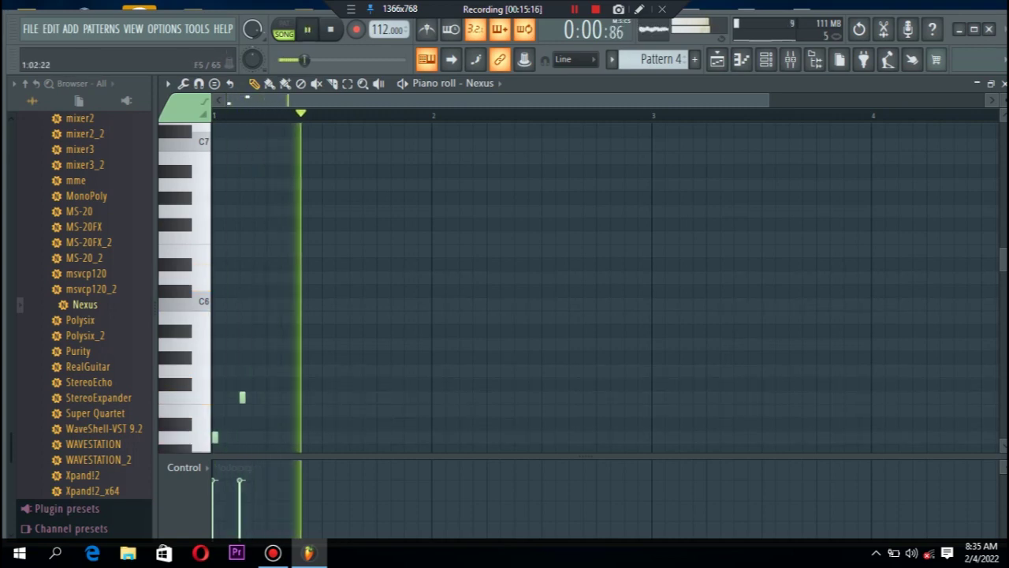
{"action": "scroll", "coordinate": [323, 394], "scroll_direction": "down", "scroll_amount": 3}
{"action": "key", "text": "space"}
{"action": "key", "text": "space"}
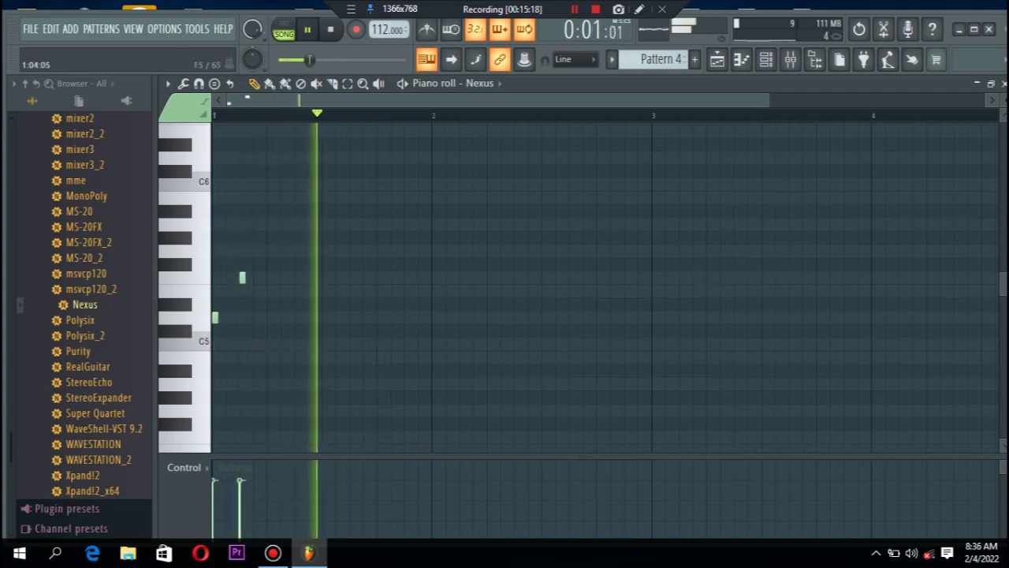
- Continue the Nexus melody with half-step notes E5 on step 4 and D5 on step 5, checking it in playback
{"action": "left_click", "coordinate": [256, 290]}
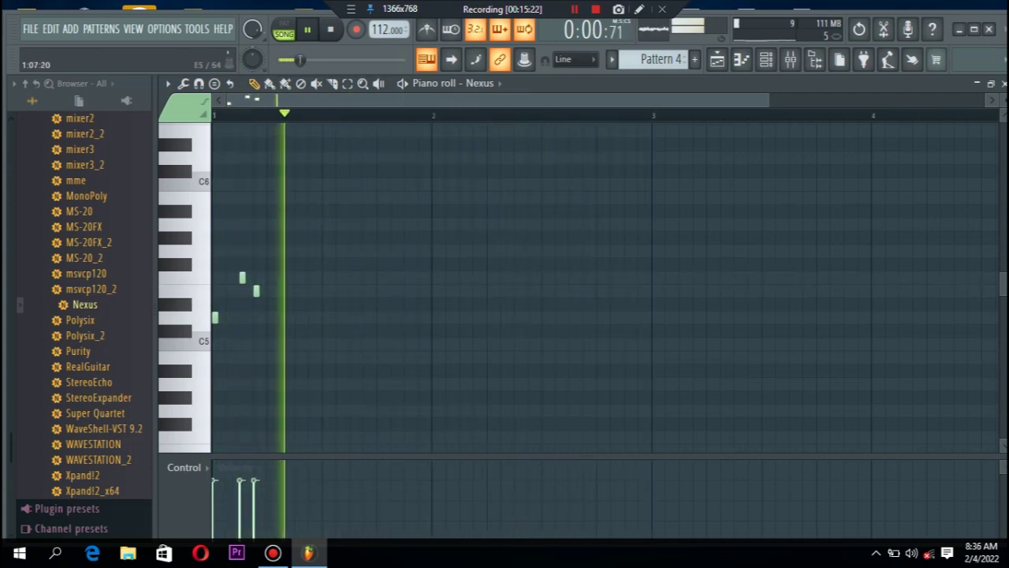
{"action": "key", "text": "space"}
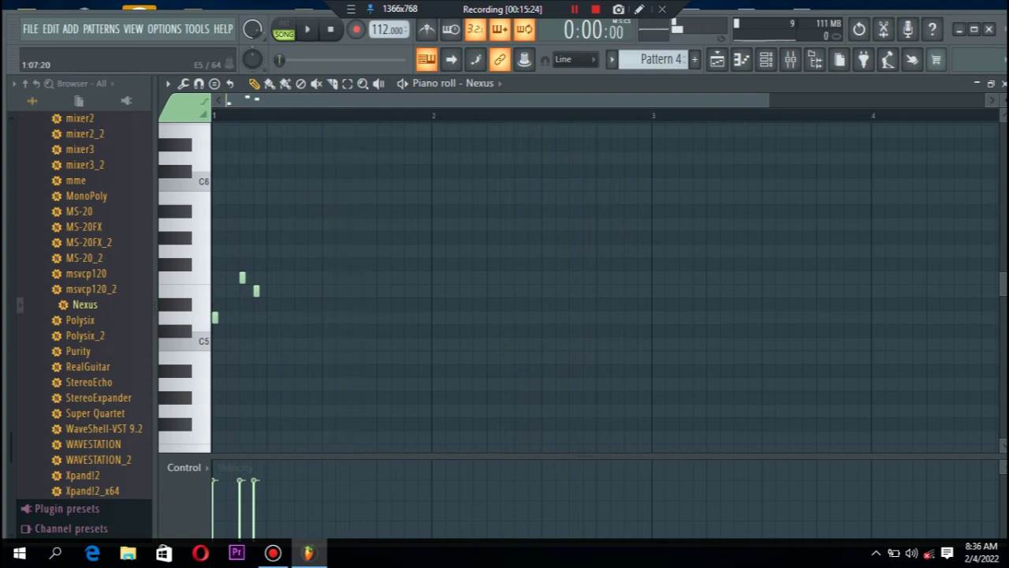
{"action": "key", "text": "space"}
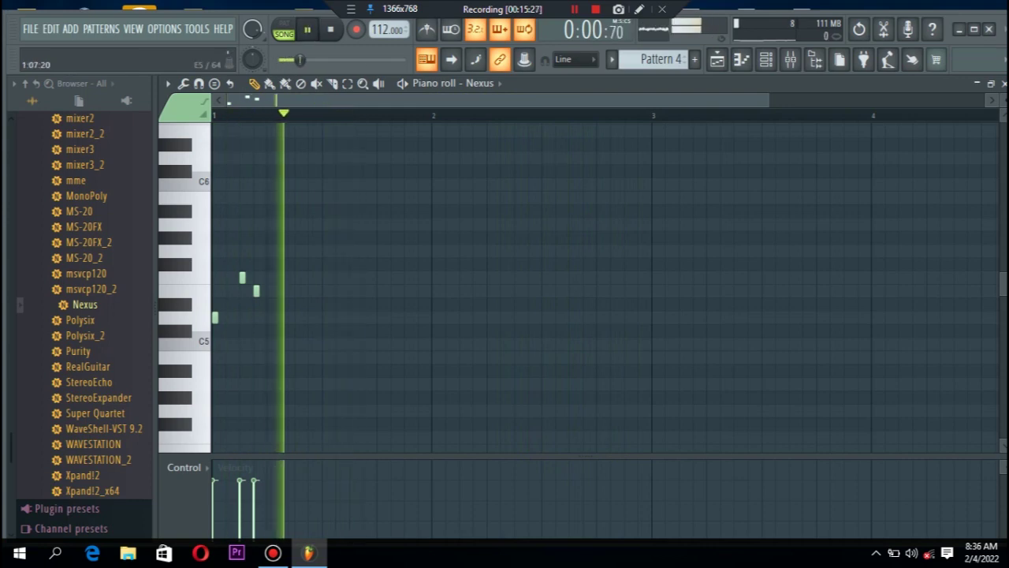
{"action": "left_click", "coordinate": [270, 318]}
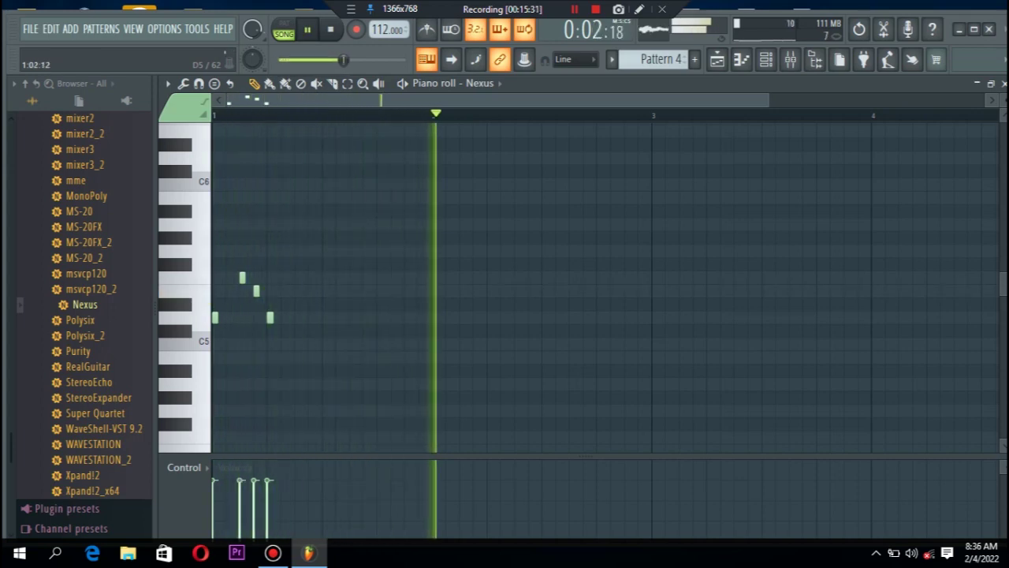
- Duplicate the F5, E5 and D5 notes so the copy starts eight steps after the original in bar 1
{"action": "left_click_drag", "start_coordinate": [322, 245], "coordinate": [237, 347]}
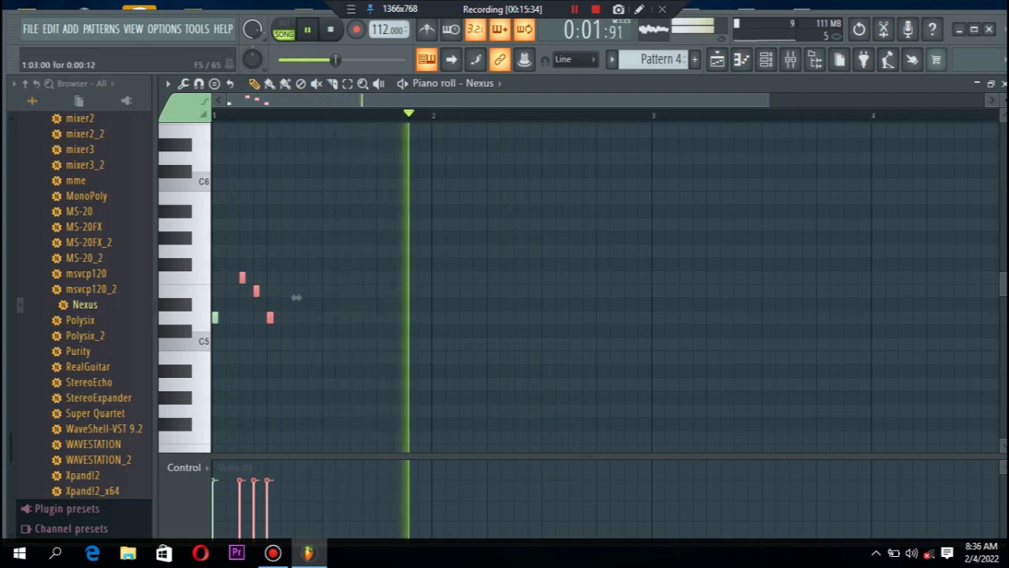
{"action": "key", "text": "ctrl+b"}
{"action": "left_click_drag", "start_coordinate": [433, 297], "coordinate": [406, 298]}
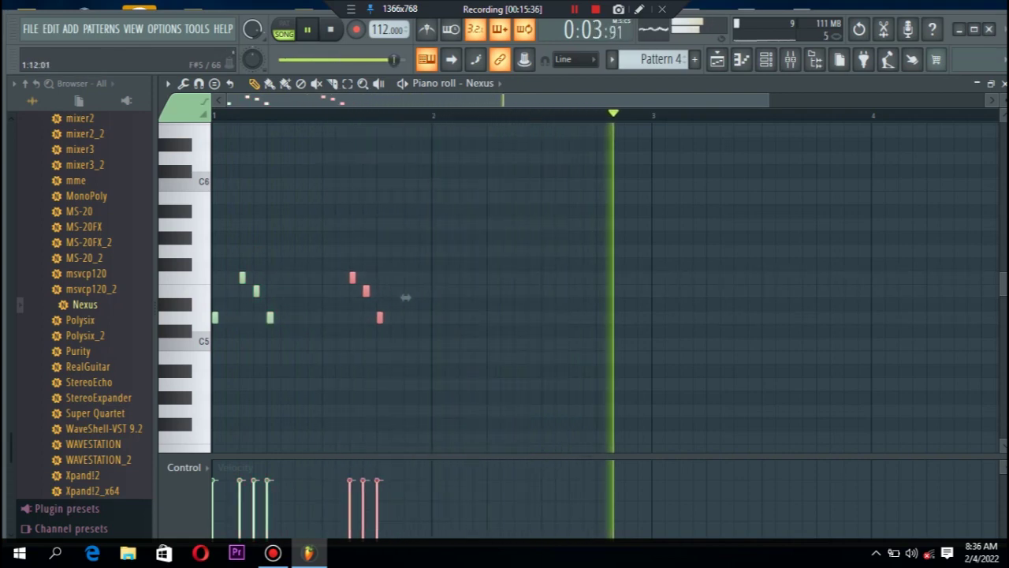
{"action": "left_click", "coordinate": [487, 221], "text": "ctrl"}
- Duplicate both three-note groups from bar 1 to the same positions in bar 2 and clear the selection
{"action": "left_click_drag", "start_coordinate": [480, 222], "coordinate": [238, 371]}
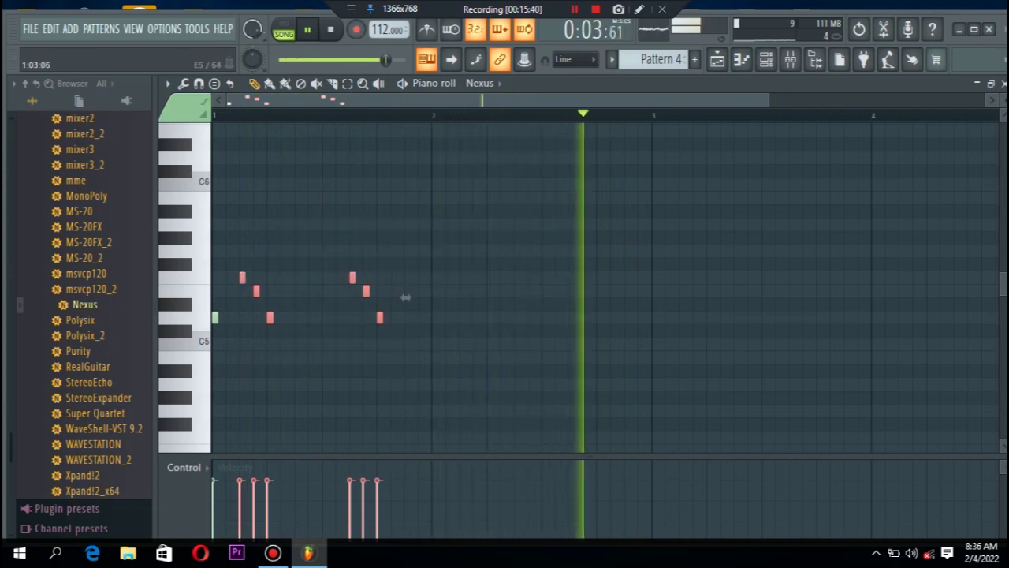
{"action": "key", "text": "ctrl+b"}
{"action": "left_click_drag", "start_coordinate": [667, 297], "coordinate": [627, 298]}
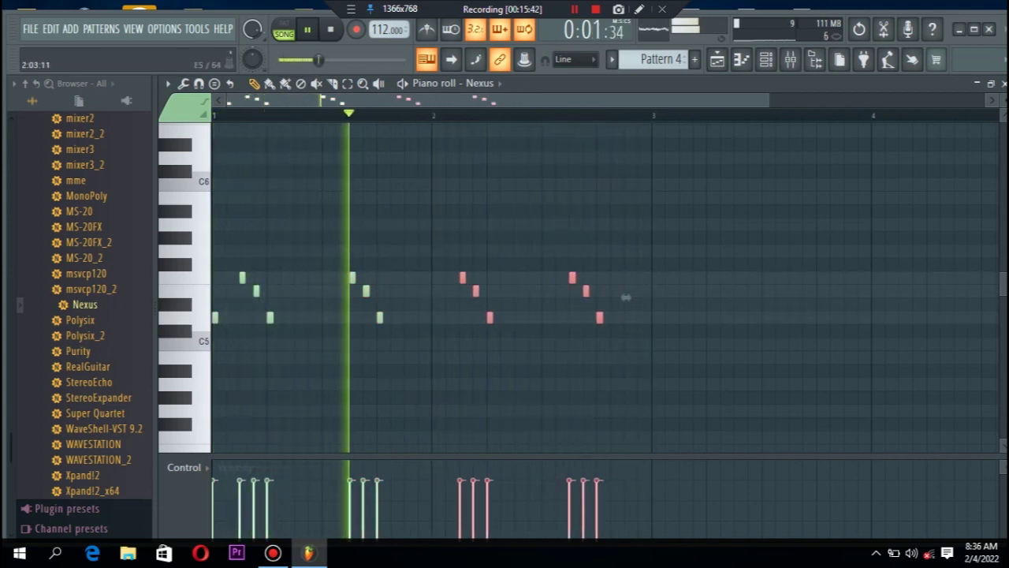
{"action": "left_click", "coordinate": [598, 183], "text": "ctrl"}
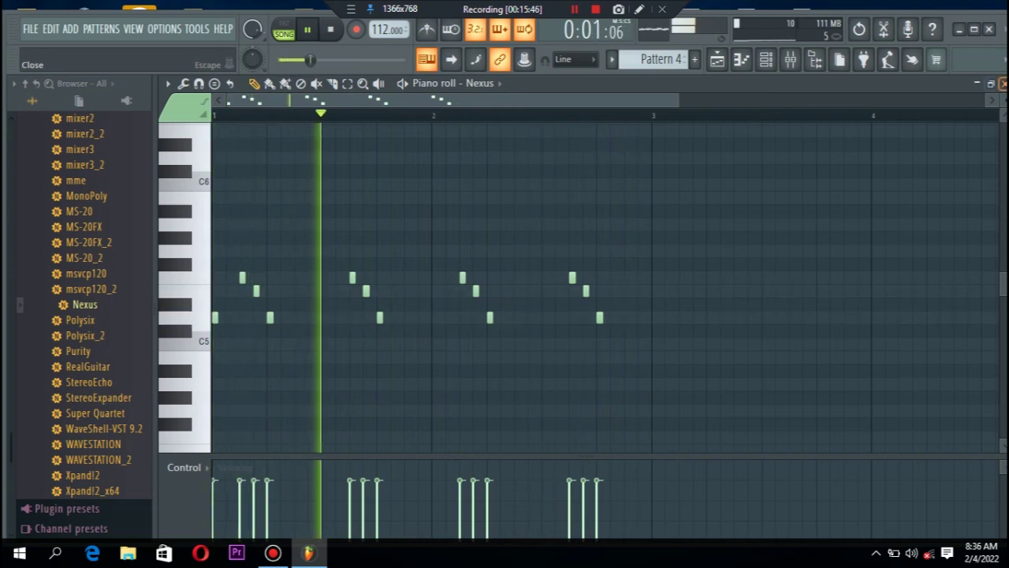
- Close the piano roll, lower the Nexus channel's volume during playback, and stop the song
{"action": "left_click", "coordinate": [1004, 83]}
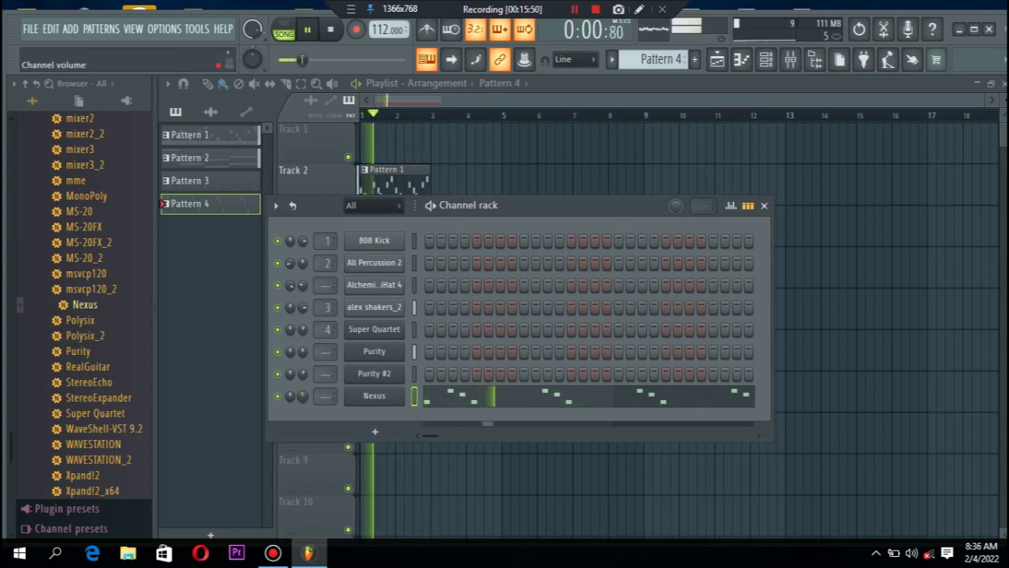
{"action": "left_click_drag", "start_coordinate": [303, 396], "coordinate": [302, 429]}
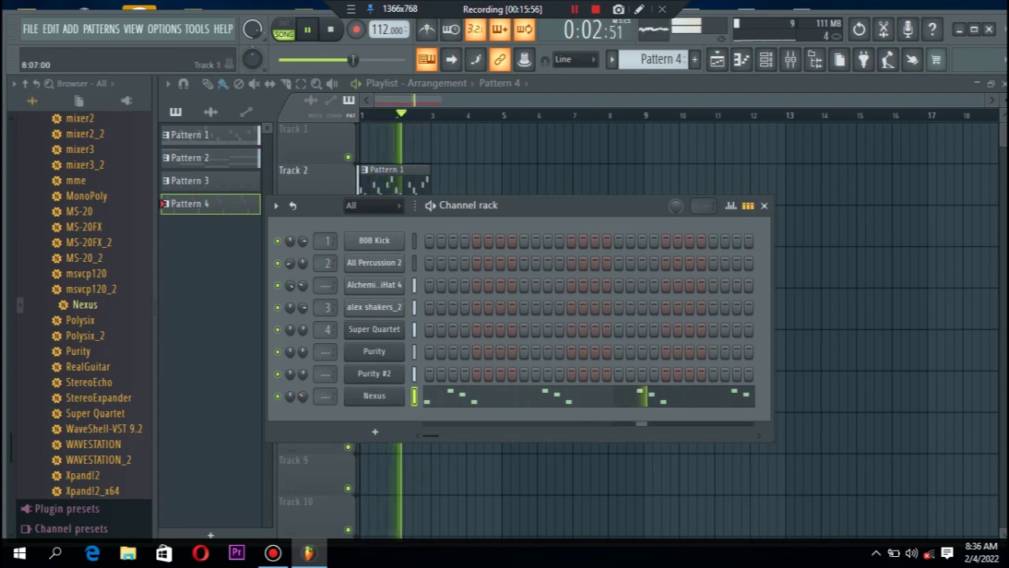
{"action": "left_click", "coordinate": [623, 143]}
{"action": "key", "text": "space"}
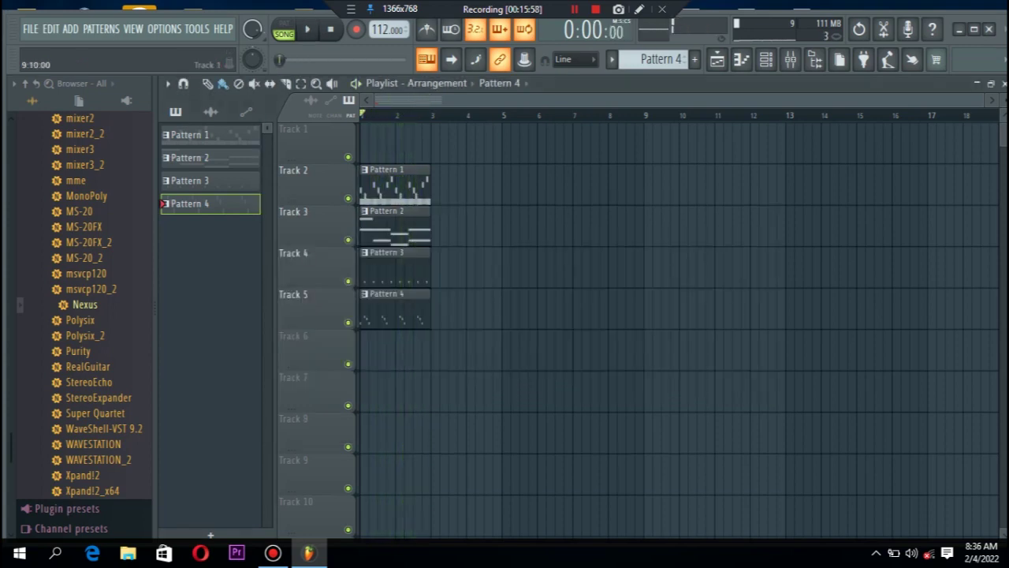
- Create an empty Pattern 5, collapse the plugin database in the browser, and expand the sample 3 folder
{"action": "key", "text": "F6"}
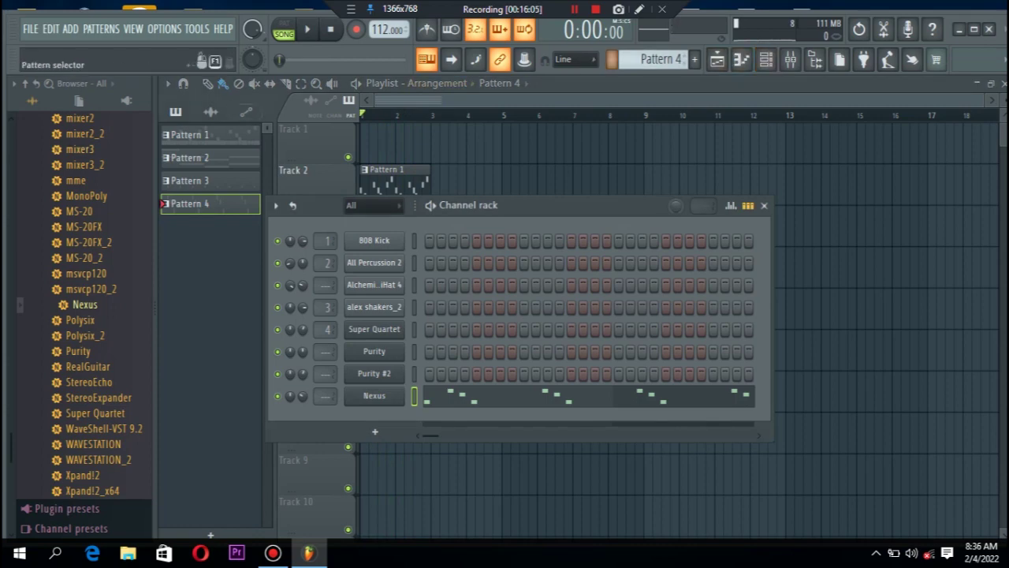
{"action": "key", "text": "F4"}
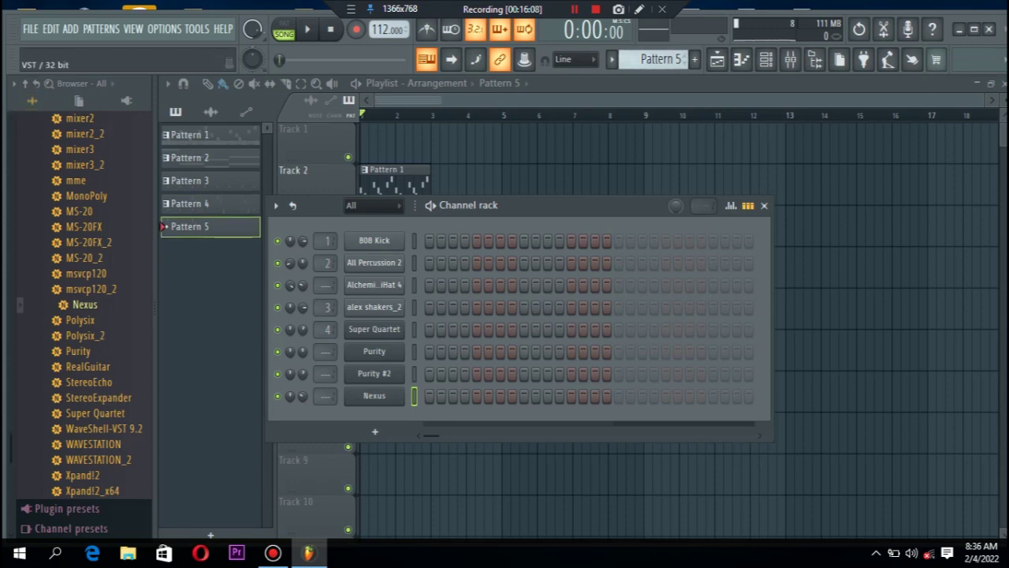
{"action": "scroll", "coordinate": [83, 323], "scroll_direction": "up", "scroll_amount": 15}
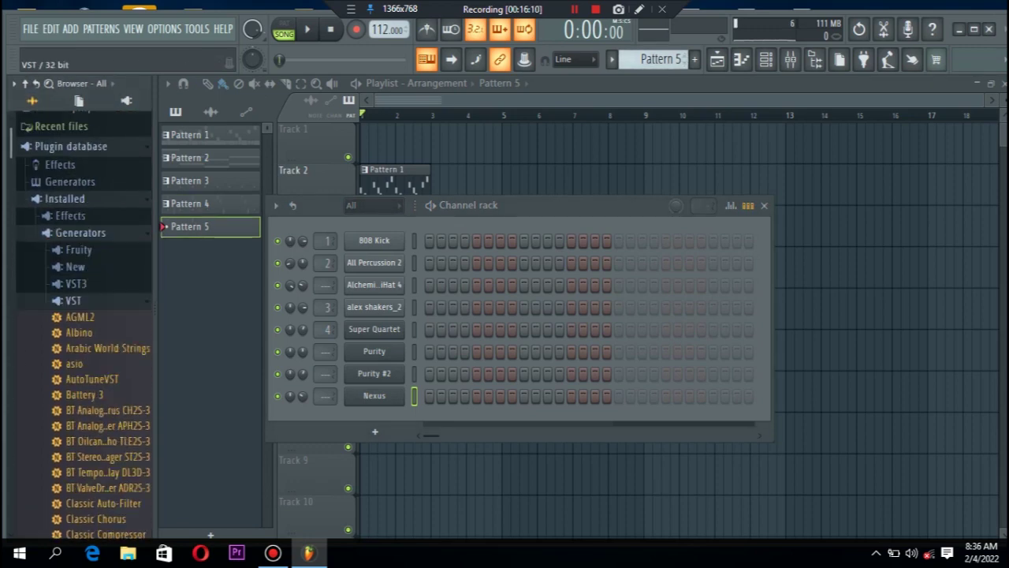
{"action": "scroll", "coordinate": [83, 323], "scroll_direction": "down", "scroll_amount": 1}
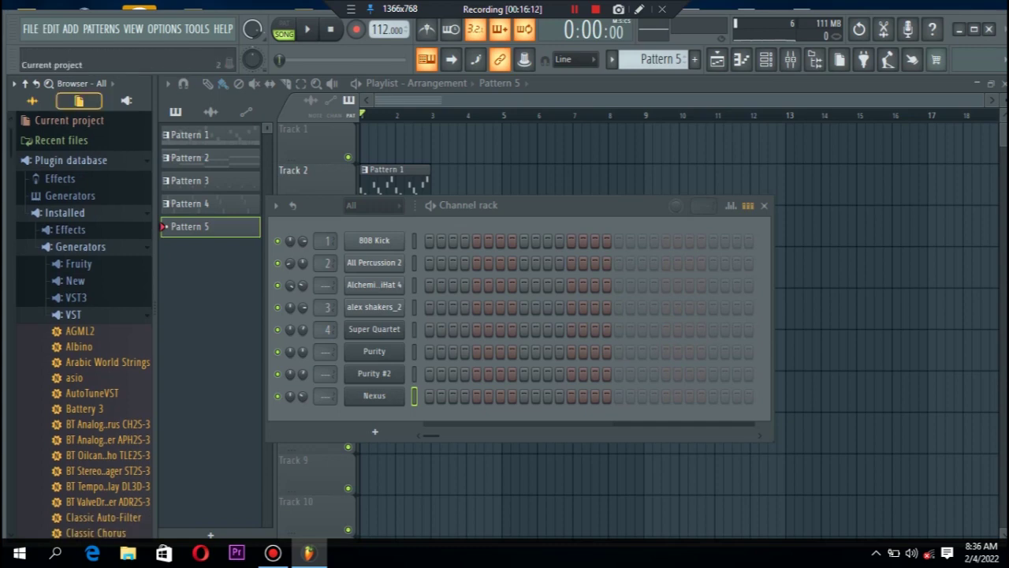
{"action": "left_click", "coordinate": [71, 160]}
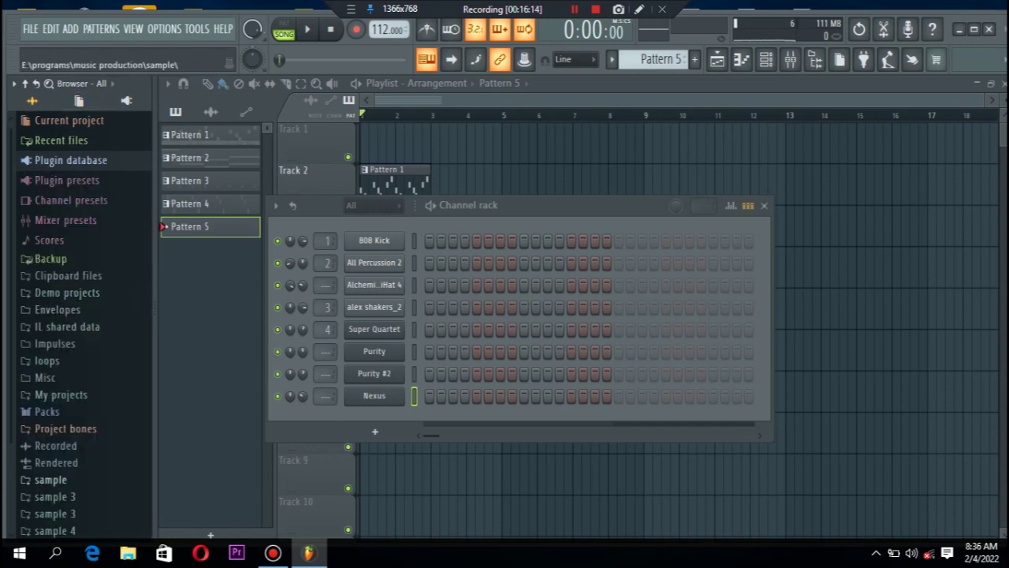
{"action": "scroll", "coordinate": [71, 447], "scroll_direction": "down", "scroll_amount": 2}
{"action": "left_click", "coordinate": [56, 461]}
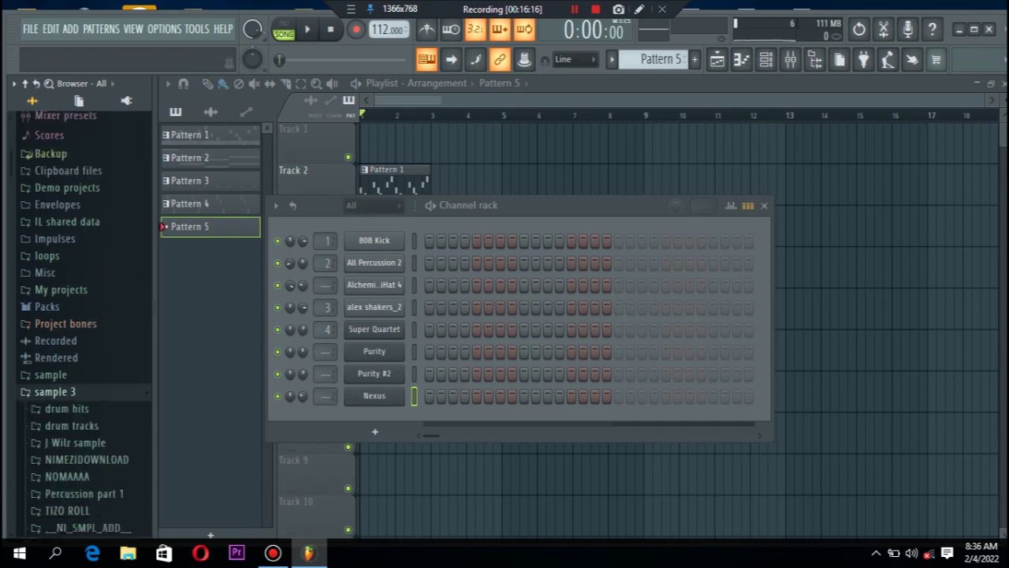
- Add the busta claps1 sample from the sample folder as a channel beneath 808 Kick and close the channel rack
{"action": "left_click_drag", "start_coordinate": [11, 160], "coordinate": [11, 333]}
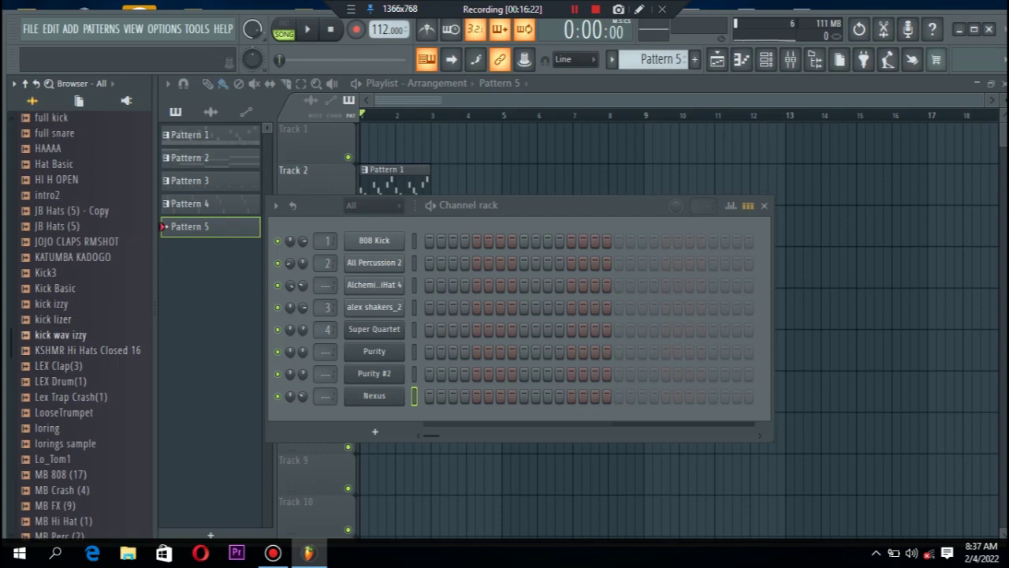
{"action": "left_click_drag", "start_coordinate": [11, 334], "coordinate": [12, 260]}
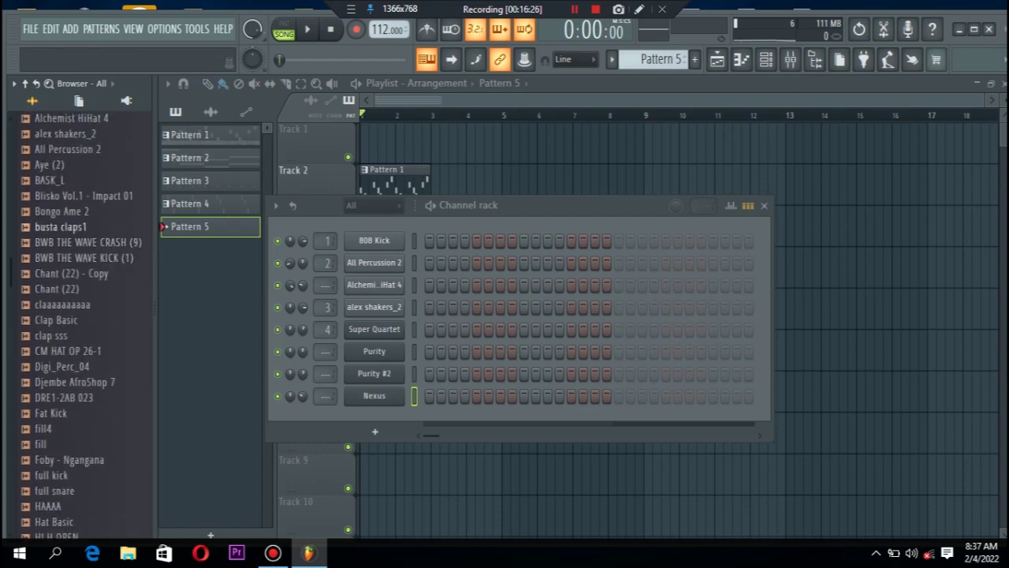
{"action": "left_click_drag", "start_coordinate": [67, 226], "coordinate": [367, 276]}
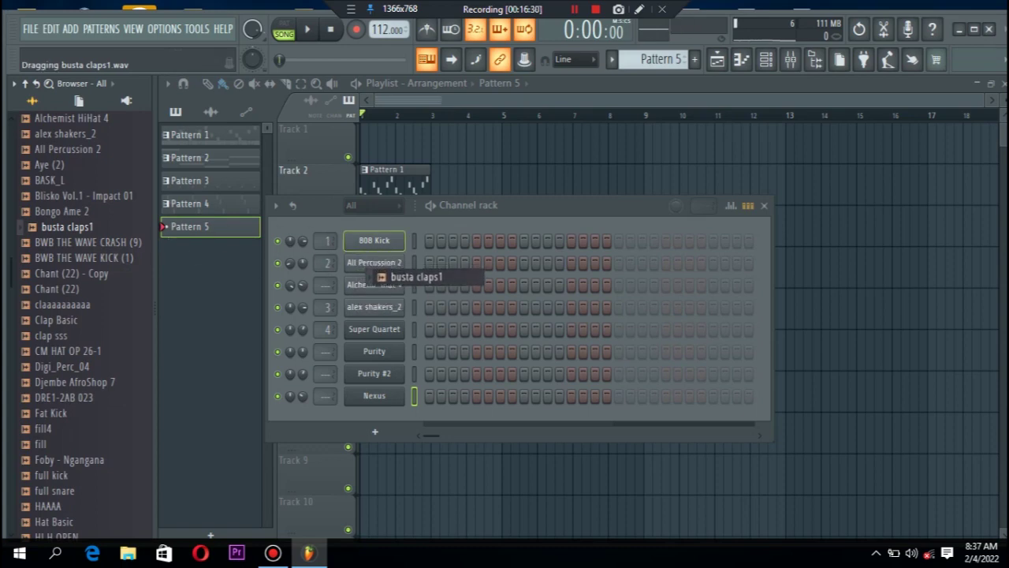
{"action": "left_click_drag", "start_coordinate": [367, 277], "coordinate": [369, 272]}
{"action": "left_click", "coordinate": [531, 144]}
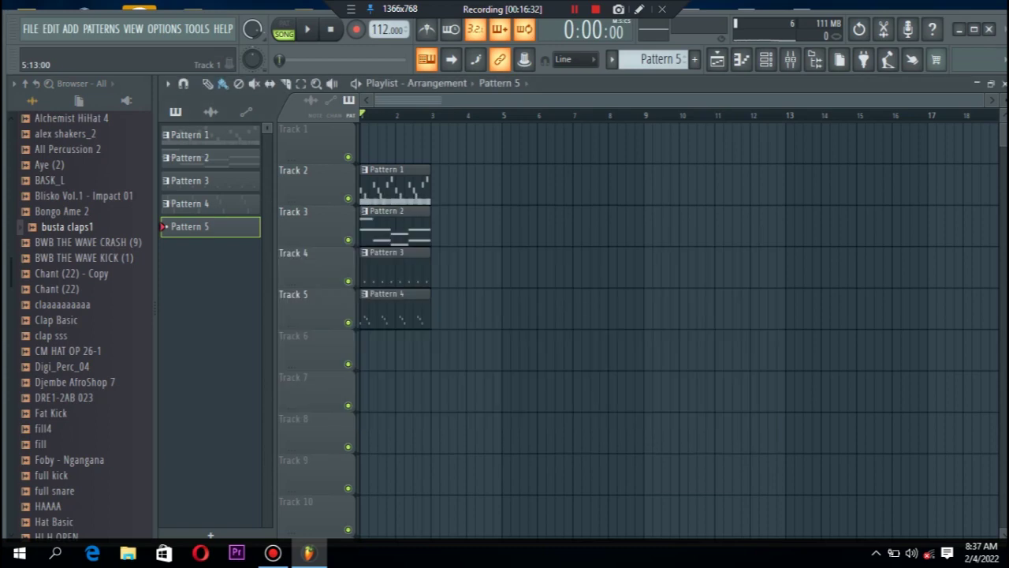
- Move the Pattern 1 to 4 clips down one track and place a Pattern 5 clip at bar 1 of Track 2
{"action": "left_click_drag", "start_coordinate": [359, 164], "coordinate": [479, 330]}
{"action": "left_click_drag", "start_coordinate": [383, 312], "coordinate": [380, 346]}
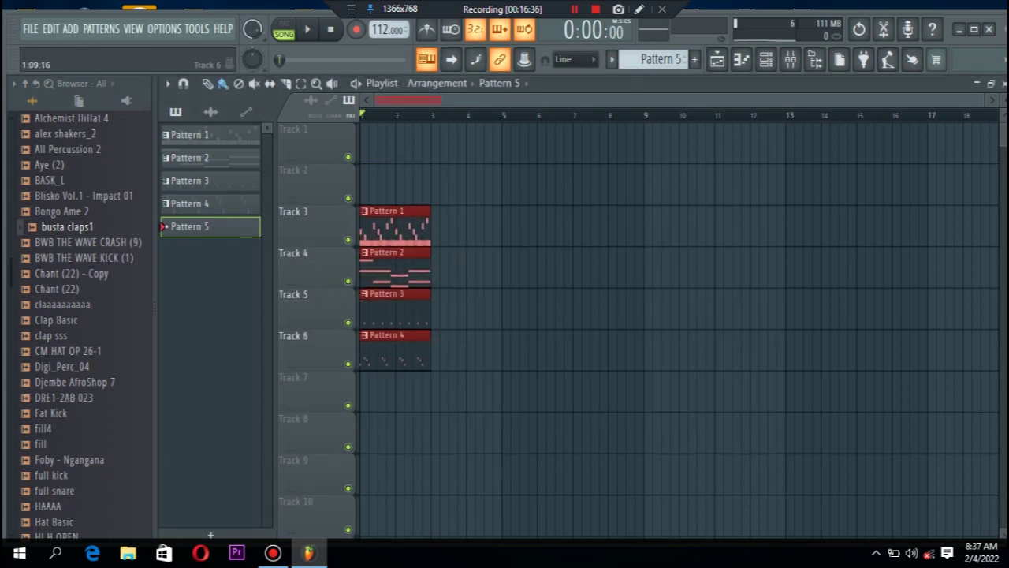
{"action": "left_click", "coordinate": [392, 187]}
{"action": "right_click", "coordinate": [409, 187]}
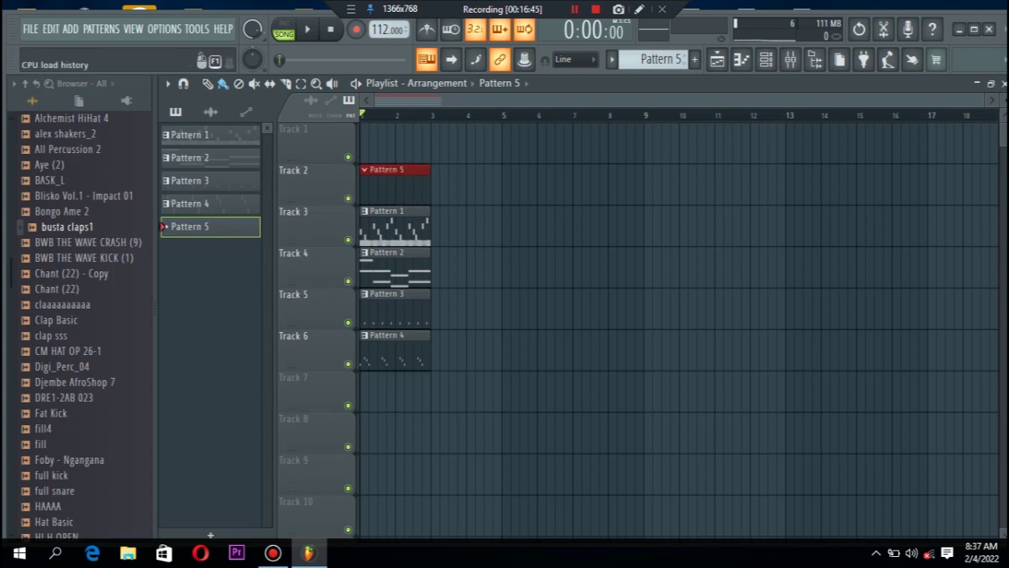
- With the song playing, add busta claps1 notes at C5 on steps 1, 4, 7, 10, 13 and 15 of bar 1 in its piano roll
{"action": "left_click", "coordinate": [765, 59]}
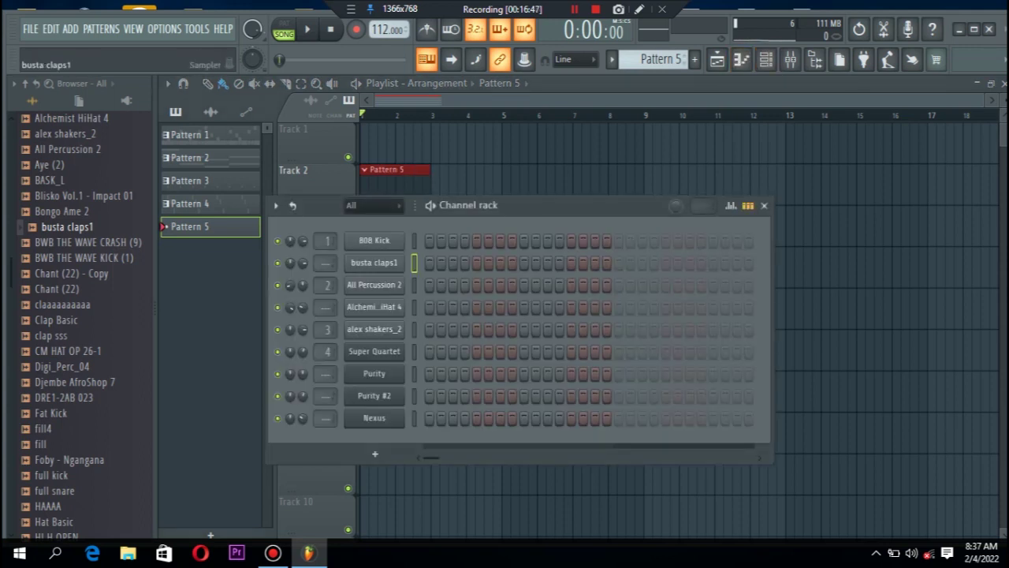
{"action": "right_click", "coordinate": [398, 262]}
{"action": "left_click", "coordinate": [436, 262]}
{"action": "key", "text": "space"}
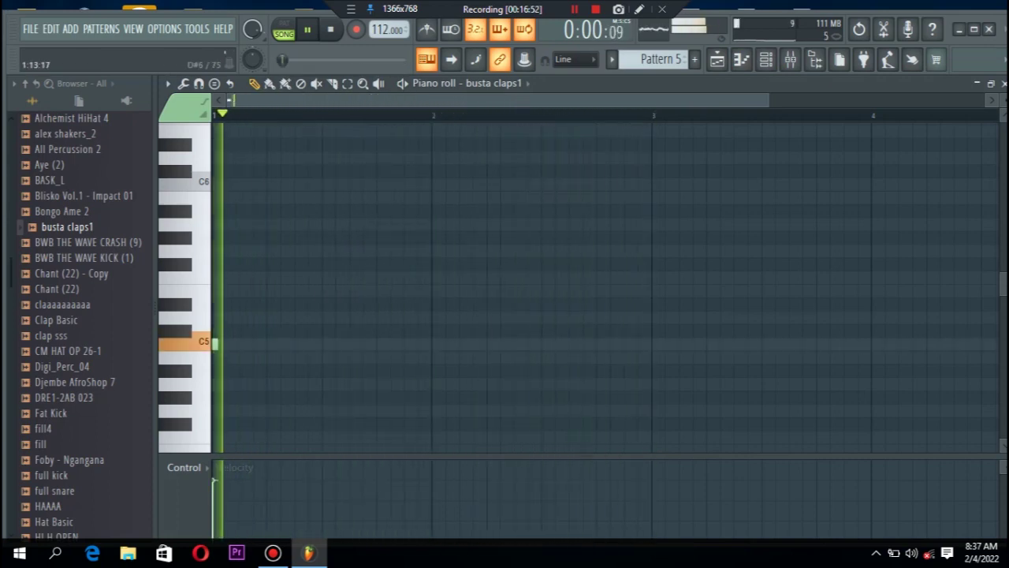
{"action": "left_click", "coordinate": [255, 344]}
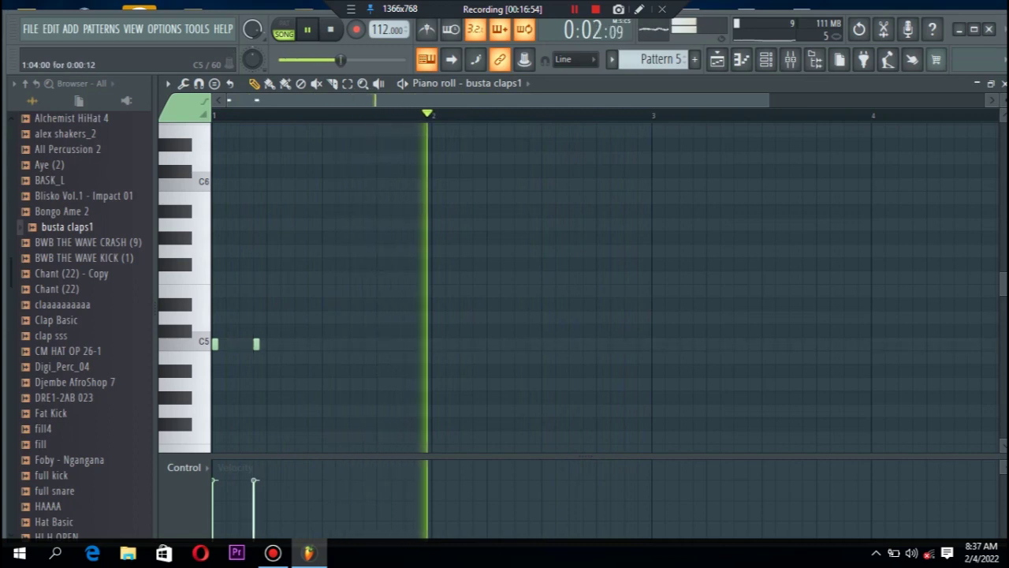
{"action": "left_click", "coordinate": [296, 344]}
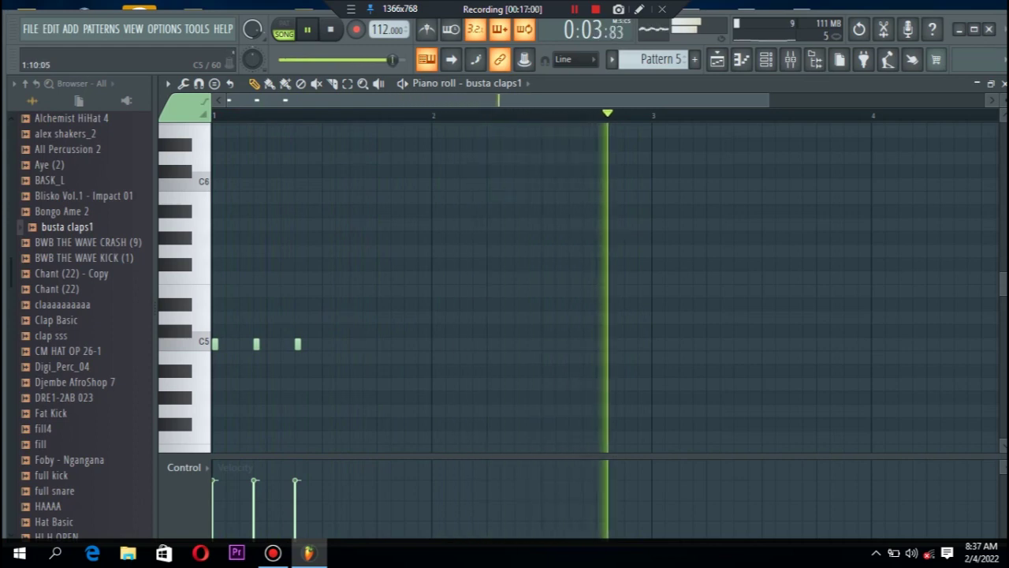
{"action": "left_click", "coordinate": [338, 344]}
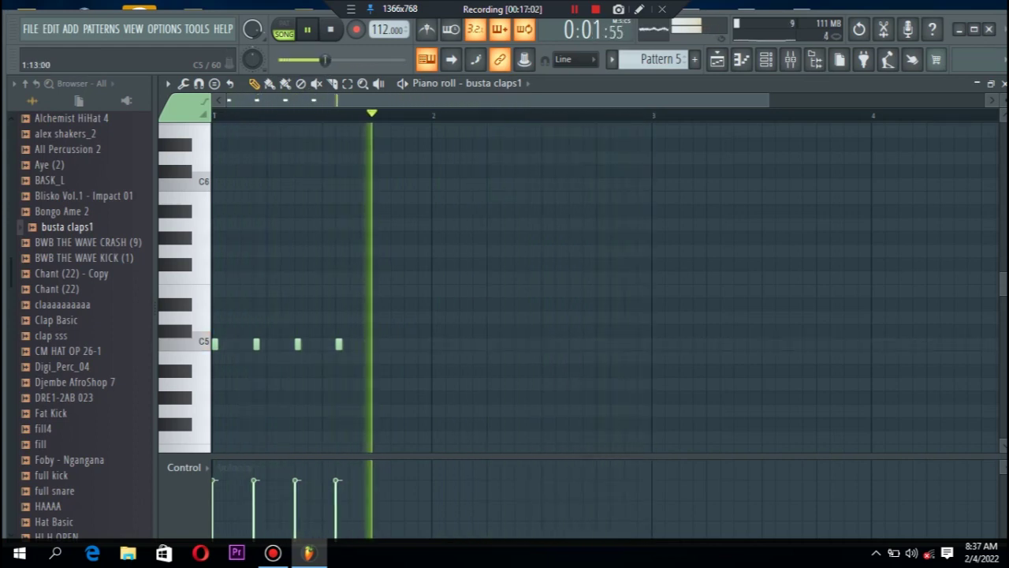
{"action": "left_click", "coordinate": [379, 344]}
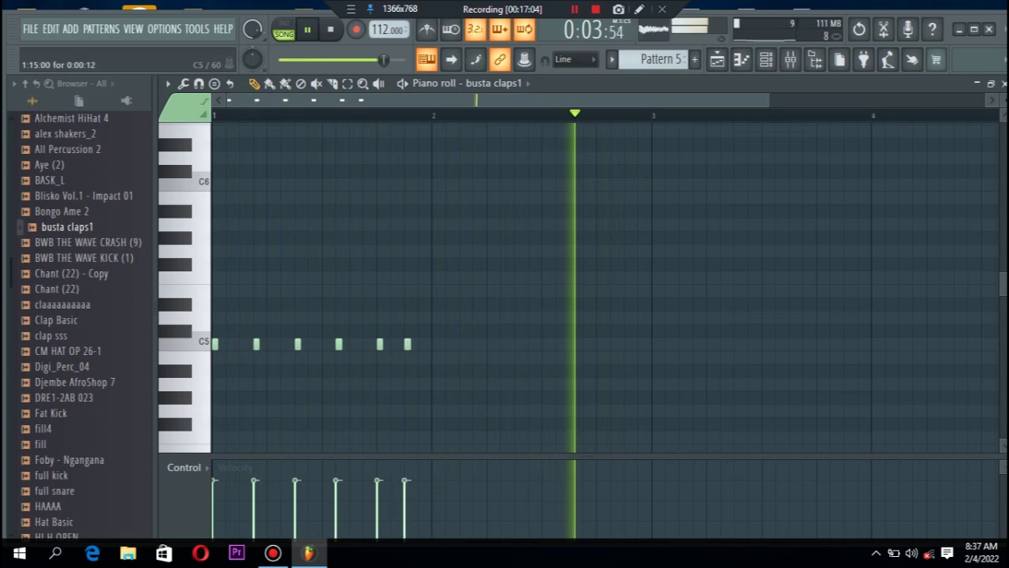
{"action": "left_click", "coordinate": [407, 344]}
- Duplicate the six clap notes from bar 1 into bar 2, clear the selection, and close the piano roll
{"action": "left_click_drag", "start_coordinate": [464, 331], "coordinate": [213, 370]}
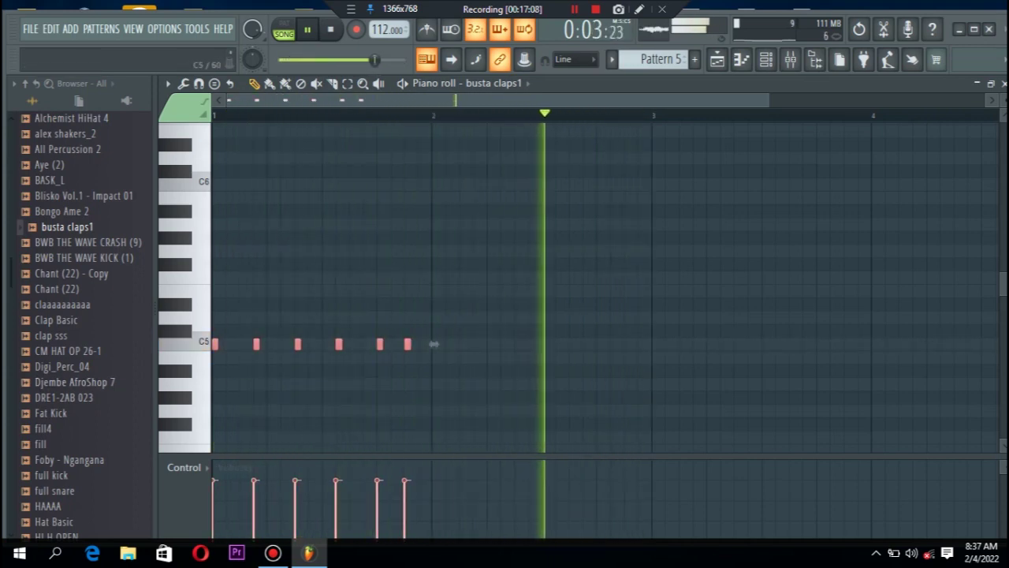
{"action": "key", "text": "ctrl+b"}
{"action": "key", "text": "ctrl+d"}
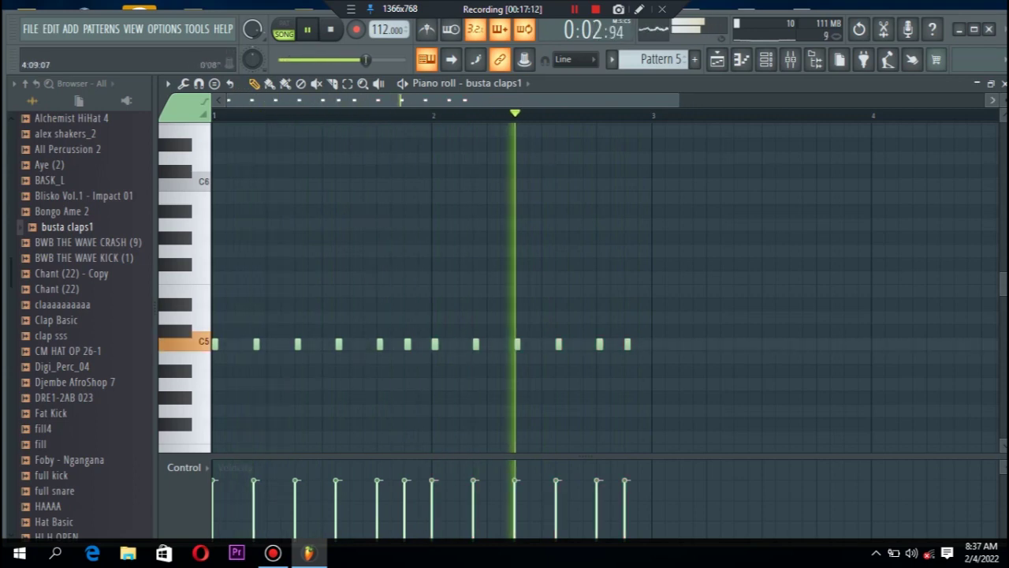
{"action": "left_click", "coordinate": [1003, 84]}
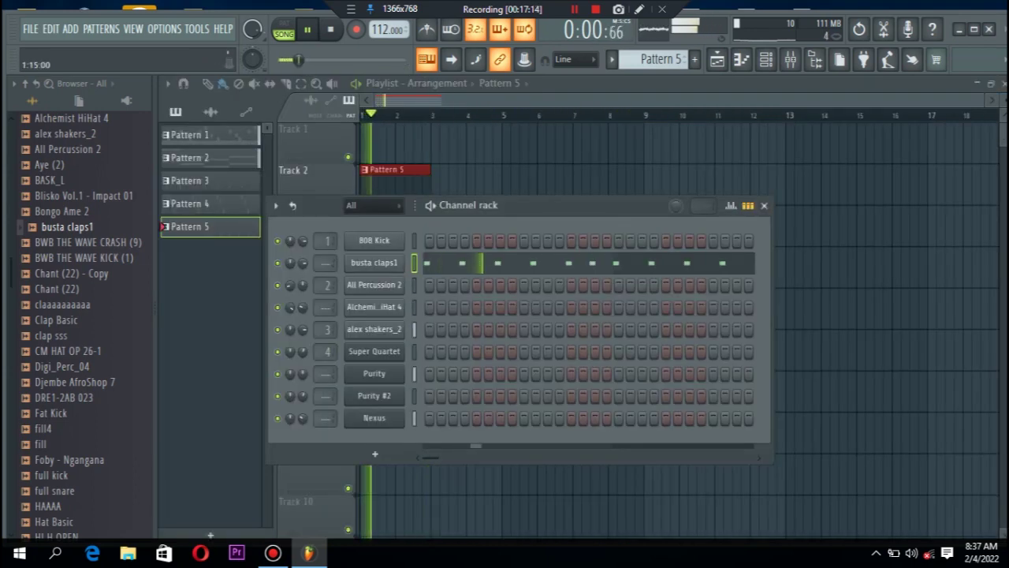
- Move the last busta claps1 note of bar 1 one step later to step 16 and close the piano roll
{"action": "left_click", "coordinate": [547, 263]}
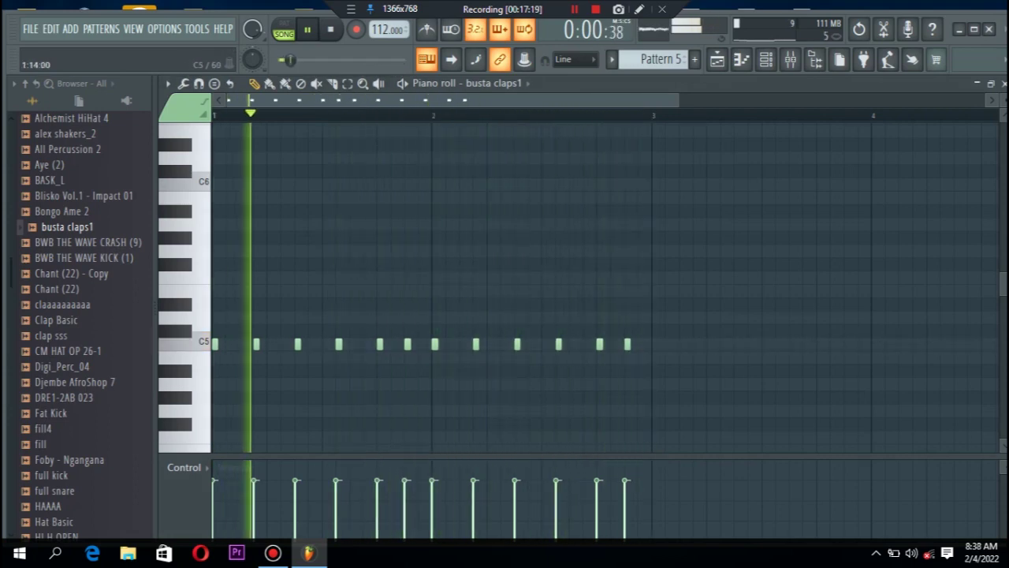
{"action": "left_click_drag", "start_coordinate": [407, 344], "coordinate": [421, 344]}
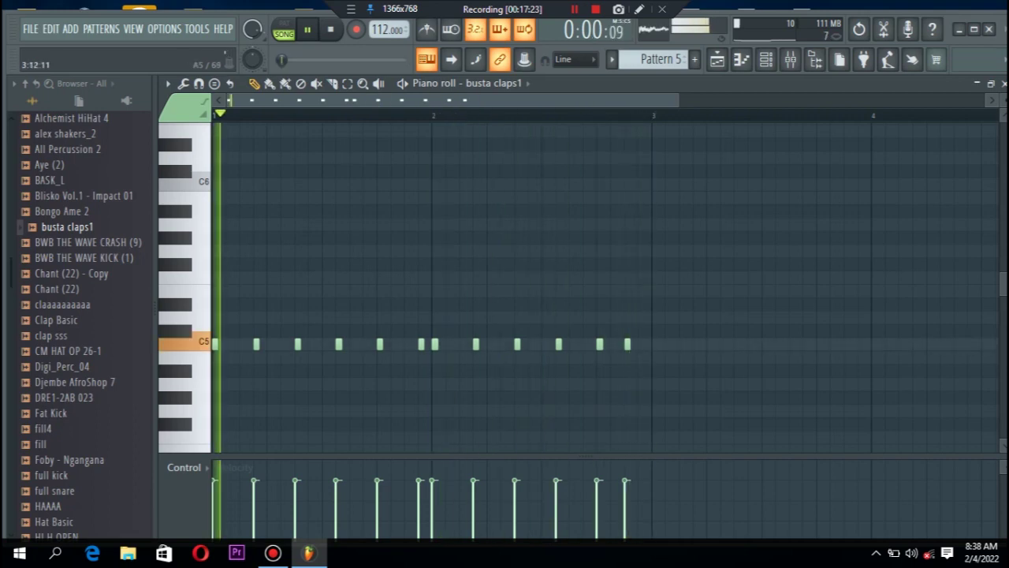
{"action": "left_click", "coordinate": [1004, 83]}
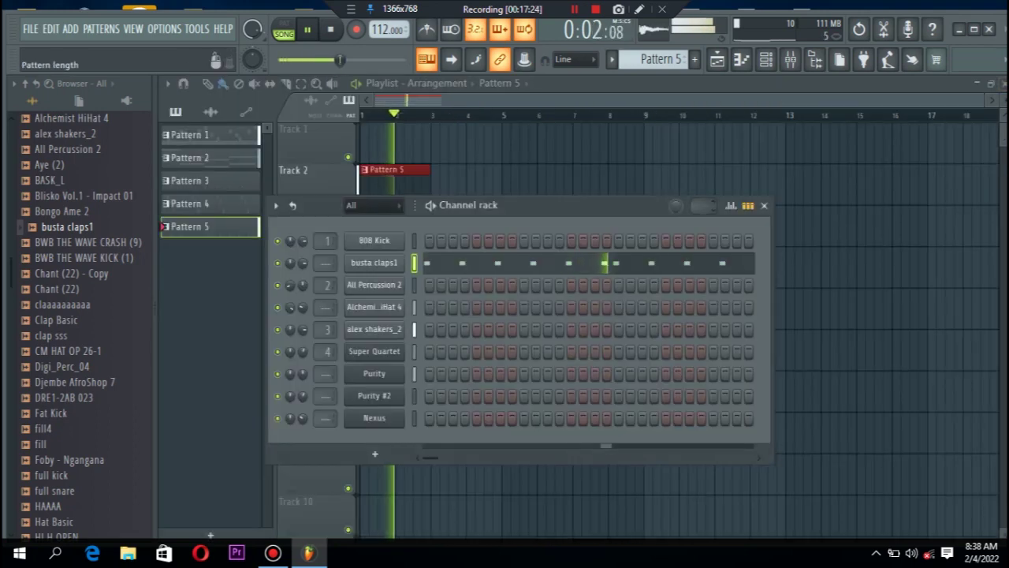
- Add a fade-out to the busta claps1 sample in its channel settings, return to the Playlist, and stop playback
{"action": "left_click", "coordinate": [374, 262]}
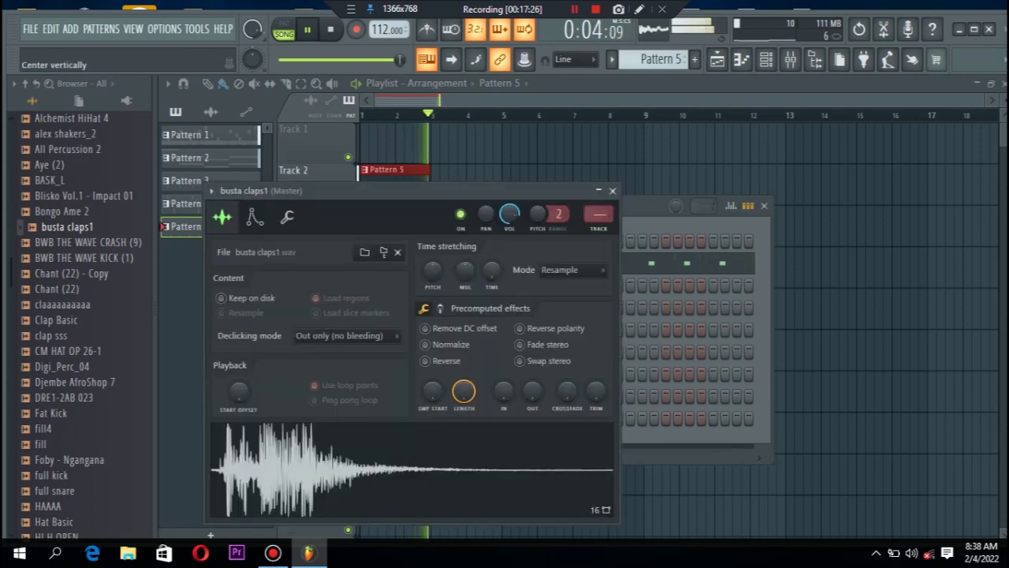
{"action": "mouse_move", "coordinate": [532, 390]}
{"action": "left_mouse_down"}
{"action": "mouse_move", "coordinate": [532, 366]}
{"action": "mouse_move", "coordinate": [533, 400]}
{"action": "left_mouse_up"}
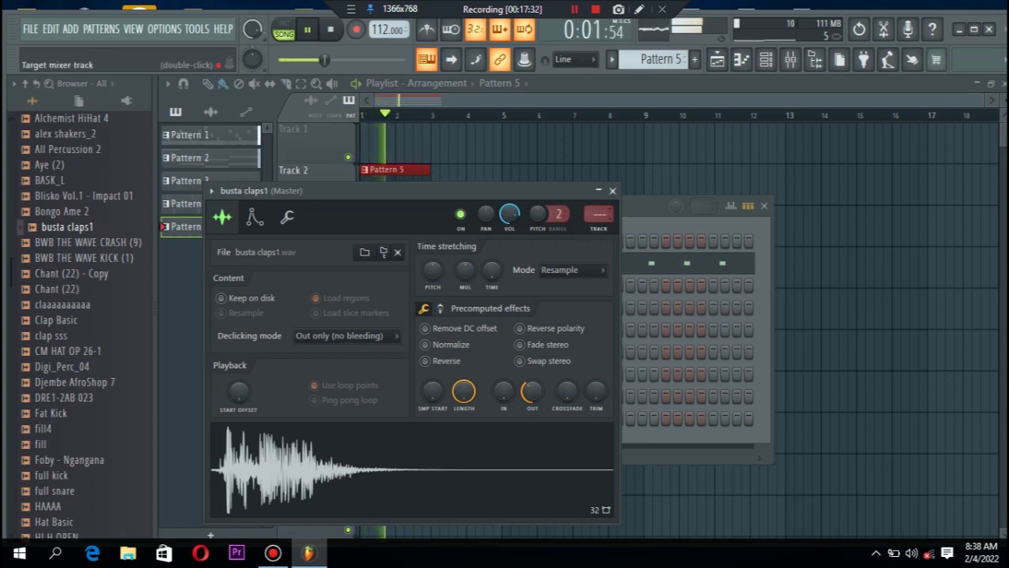
{"action": "left_click", "coordinate": [613, 191]}
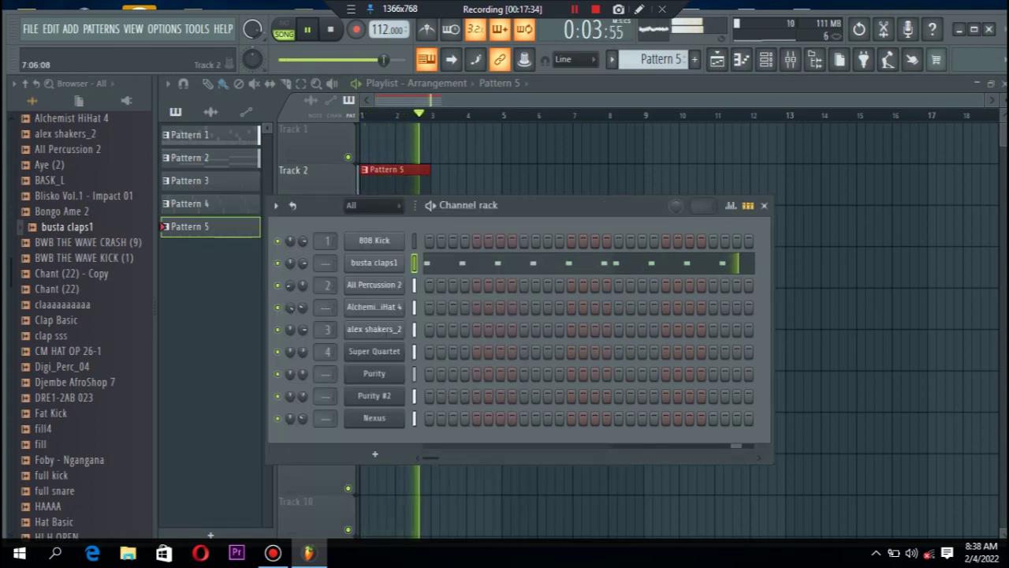
{"action": "left_click", "coordinate": [585, 185]}
{"action": "right_click", "coordinate": [621, 185]}
{"action": "key", "text": "space"}
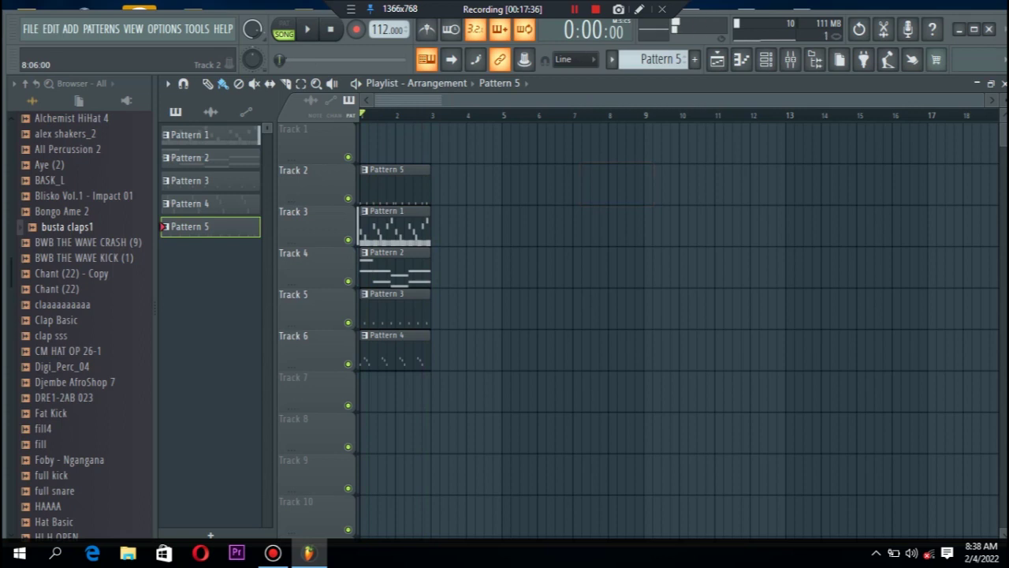
- Duplicate the five pattern clips on Tracks 2 to 6 three times to fill bars 1 to 8 and clear the selection
{"action": "left_click_drag", "start_coordinate": [361, 166], "coordinate": [503, 412]}
{"action": "key", "text": "ctrl+b"}
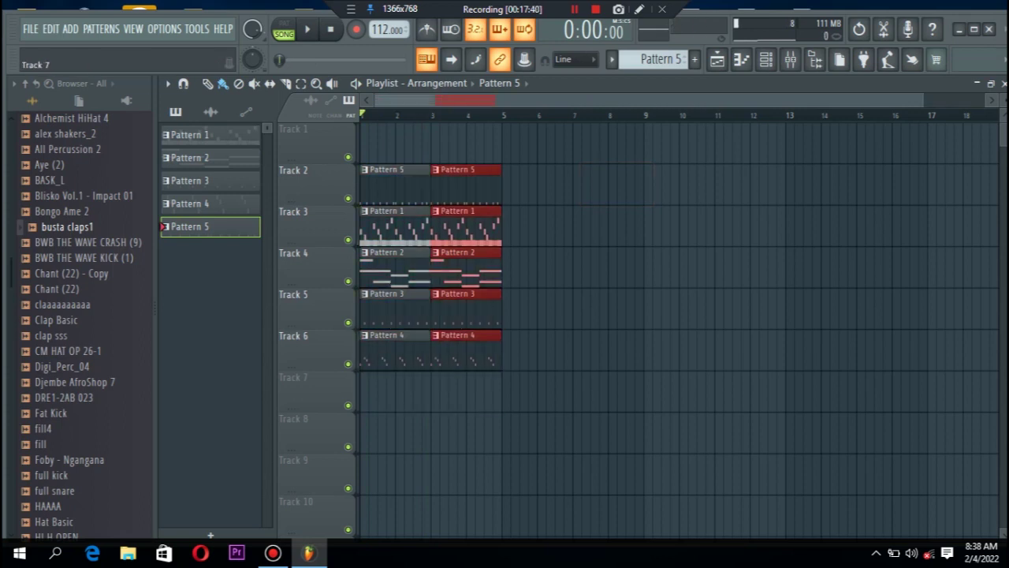
{"action": "key", "text": "ctrl+b"}
{"action": "key", "text": "ctrl+b"}
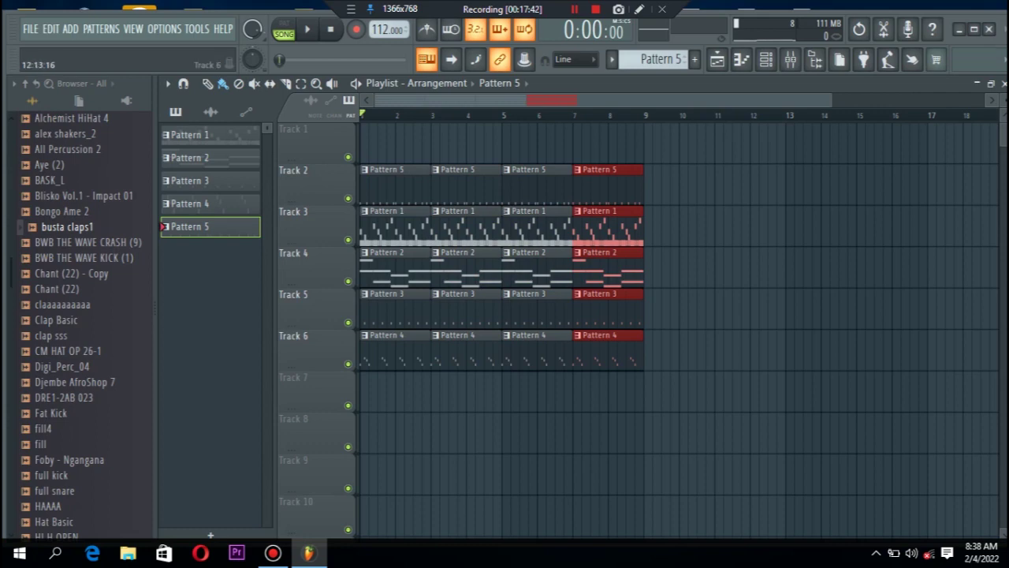
{"action": "key", "text": "ctrl+d"}
- Create an empty Pattern 6 and place its clip on Track 7, spanning bars 1 to 8
{"action": "left_click", "coordinate": [765, 60]}
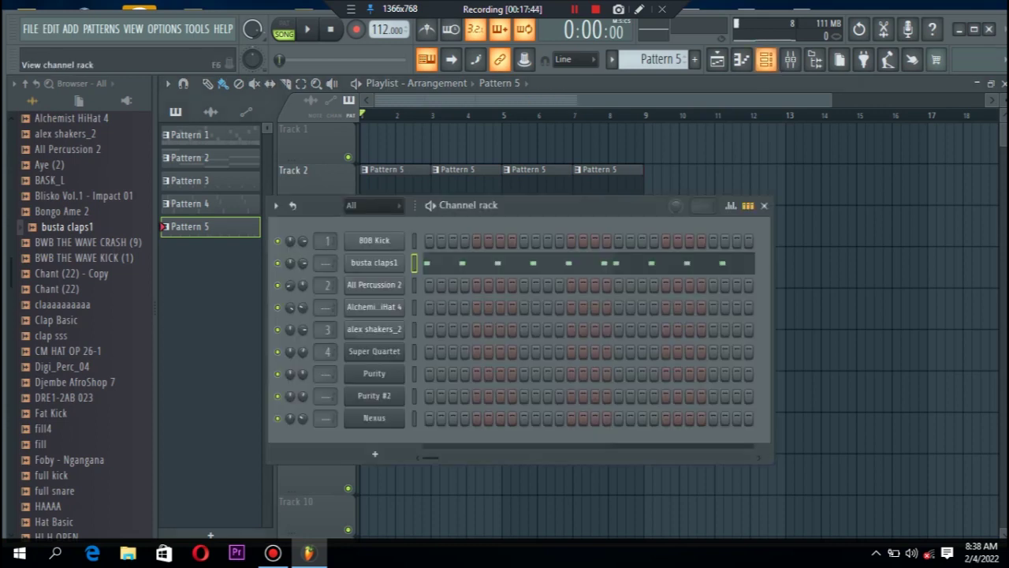
{"action": "key", "text": "F4"}
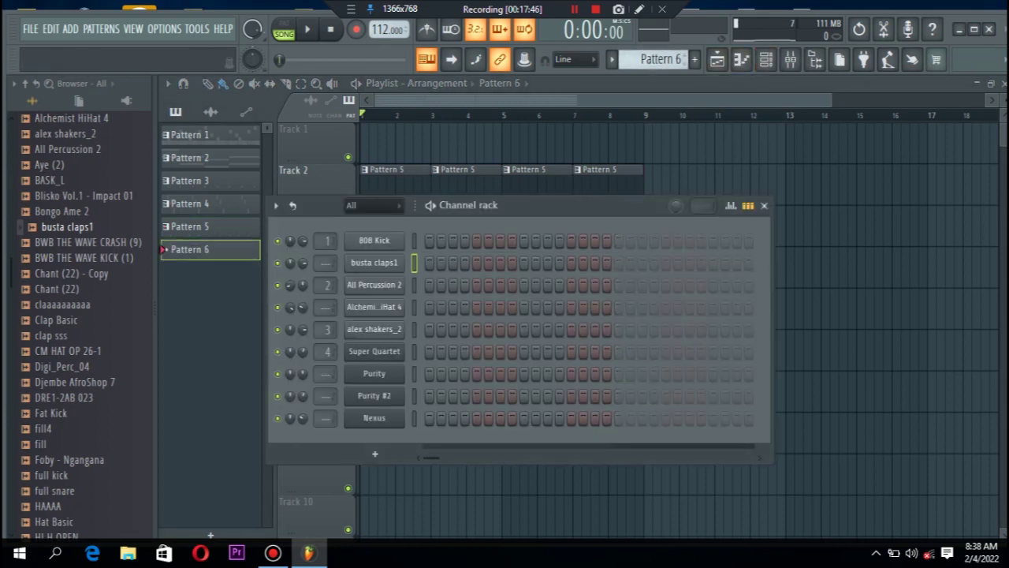
{"action": "key", "text": "F6"}
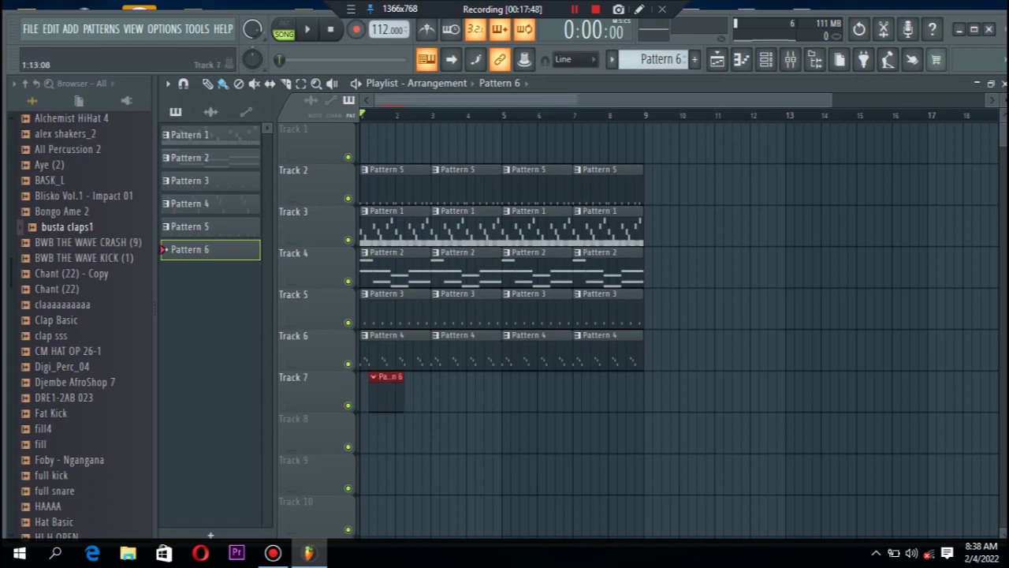
{"action": "left_click_drag", "start_coordinate": [395, 390], "coordinate": [635, 390]}
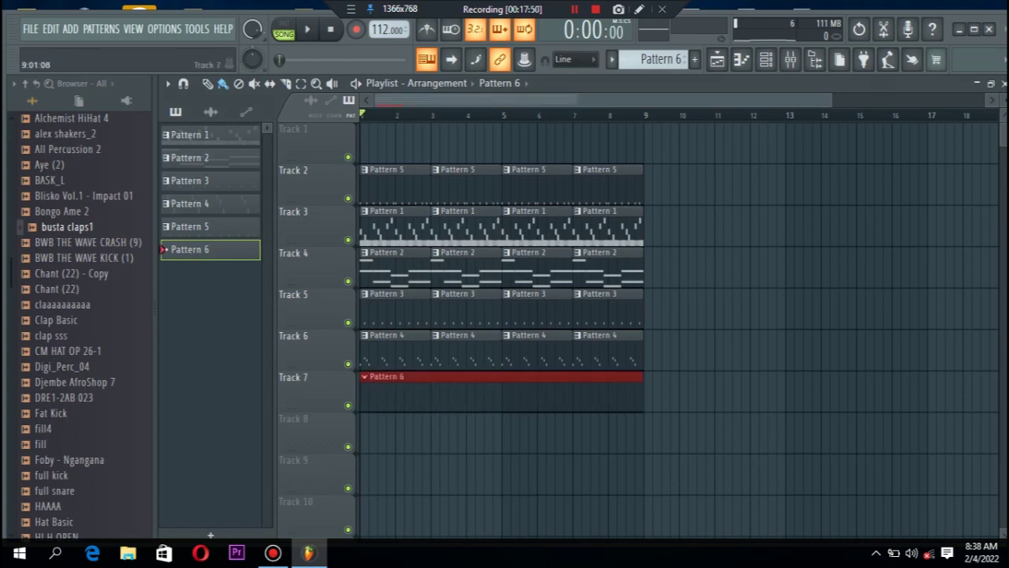
- Add a Fruity DX10 channel, load its Log Drum preset, and close the plugin window
{"action": "left_click", "coordinate": [790, 59]}
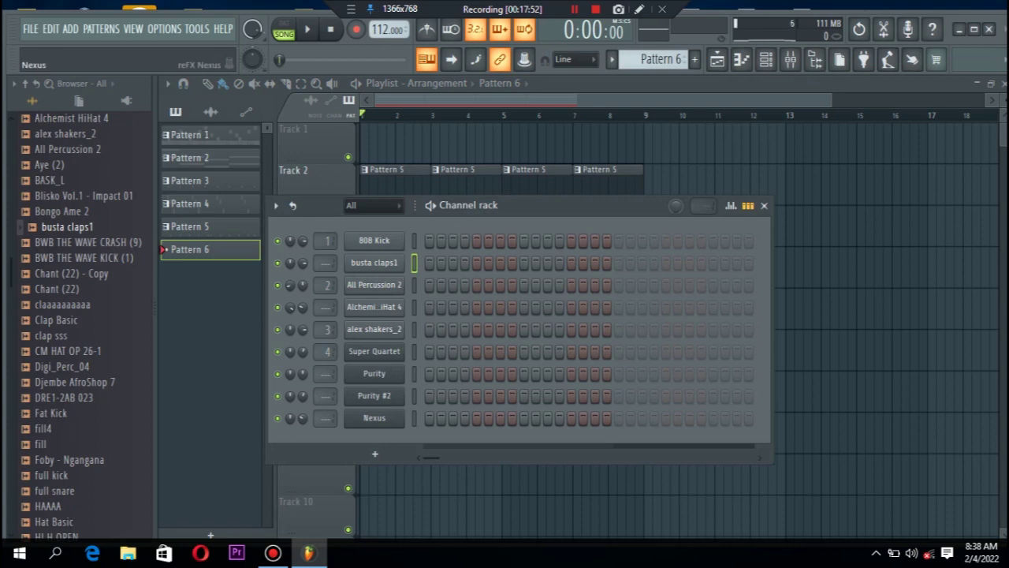
{"action": "left_click", "coordinate": [374, 453]}
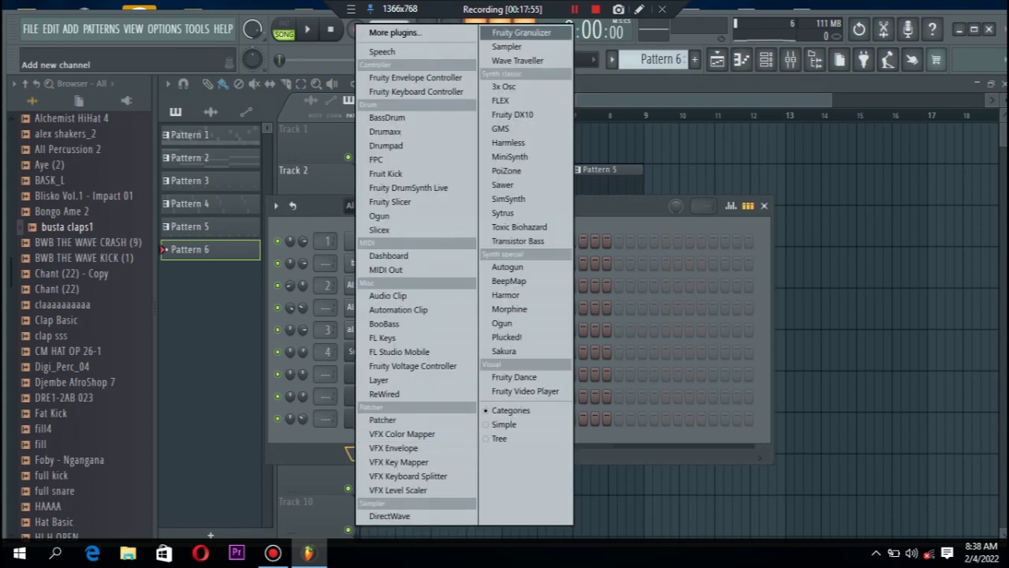
{"action": "left_click", "coordinate": [512, 114]}
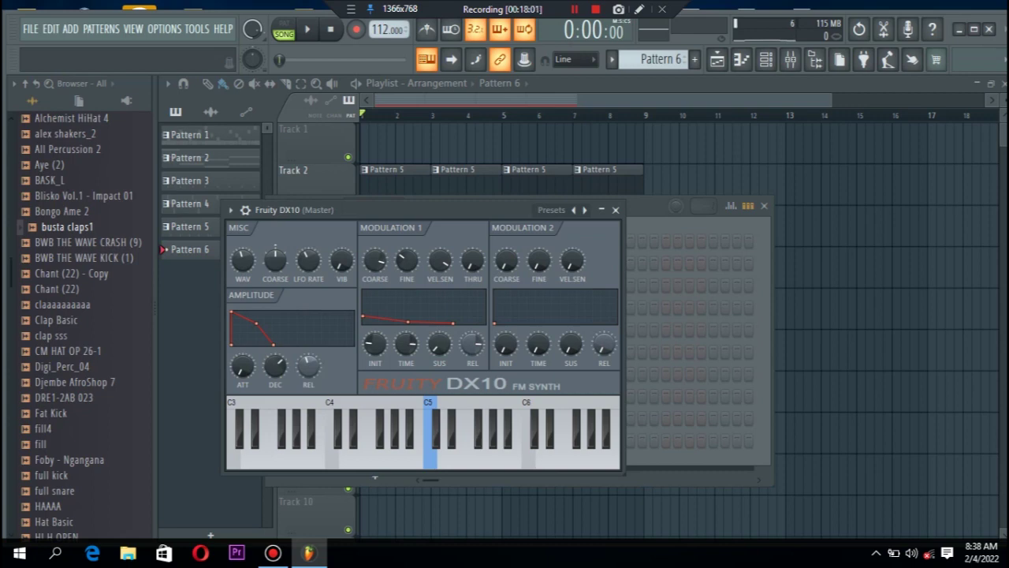
{"action": "right_click", "coordinate": [573, 210]}
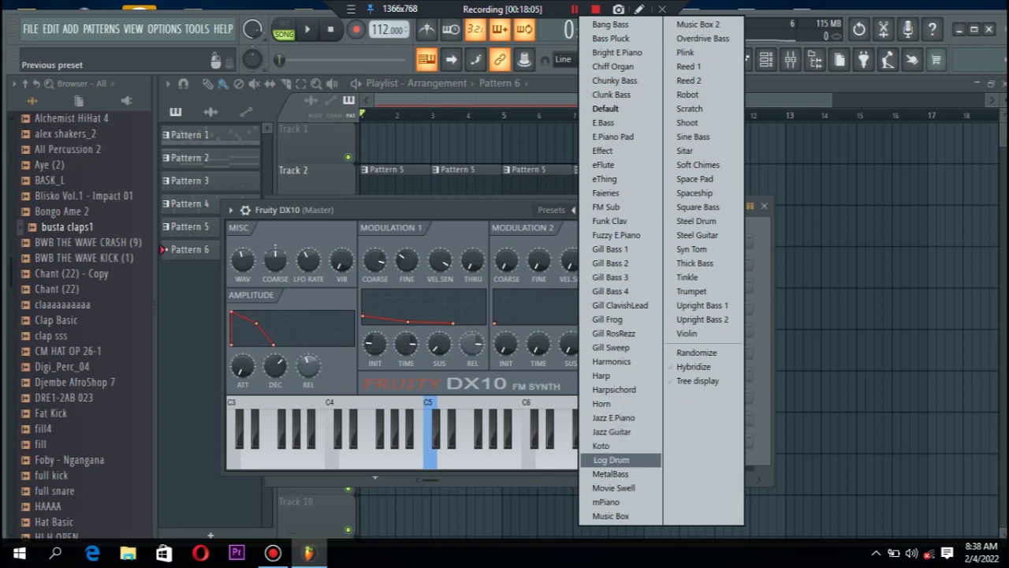
{"action": "left_click", "coordinate": [611, 460]}
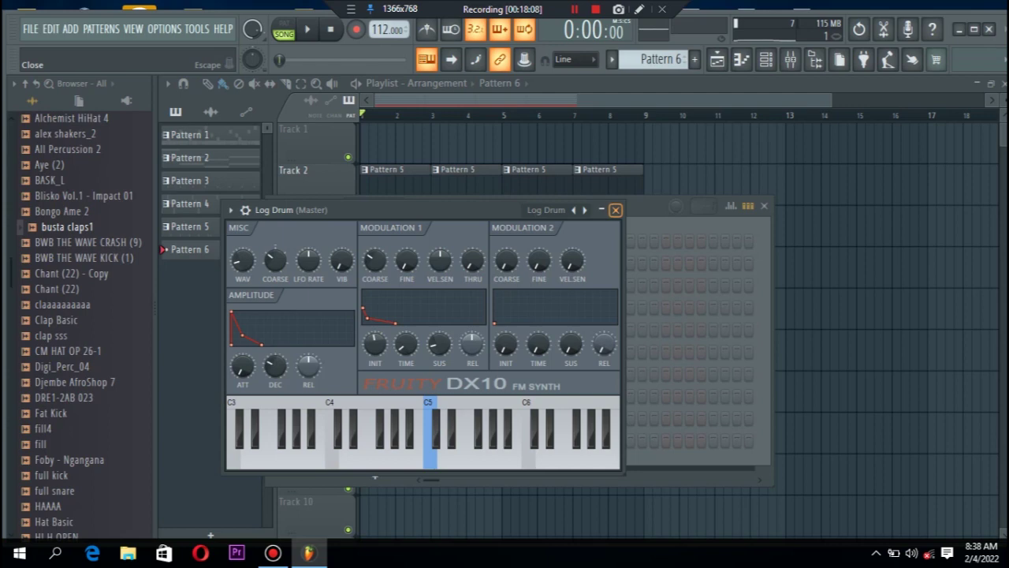
{"action": "left_click", "coordinate": [615, 210]}
- Open the Log Drum channel's piano roll, enter a one-step A4 note early in bar 1, and audition its timing
{"action": "right_click", "coordinate": [386, 439]}
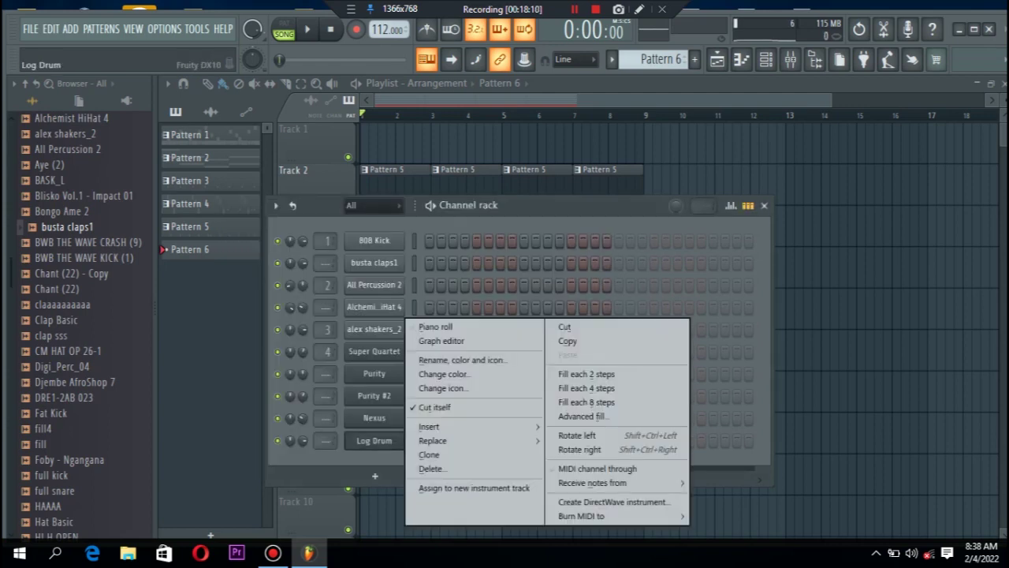
{"action": "left_click", "coordinate": [436, 326]}
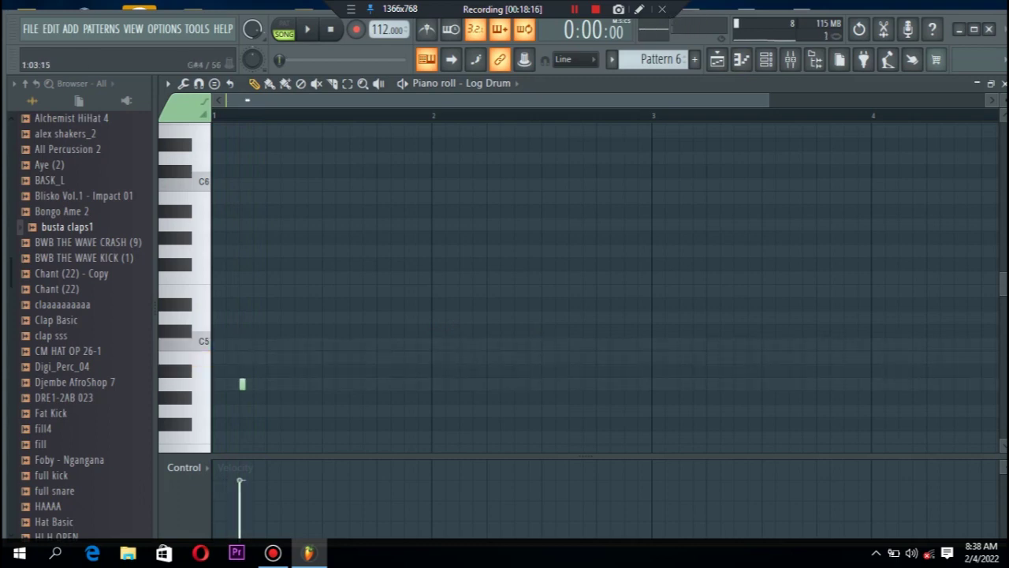
{"action": "key", "text": "space"}
{"action": "key", "text": "space"}
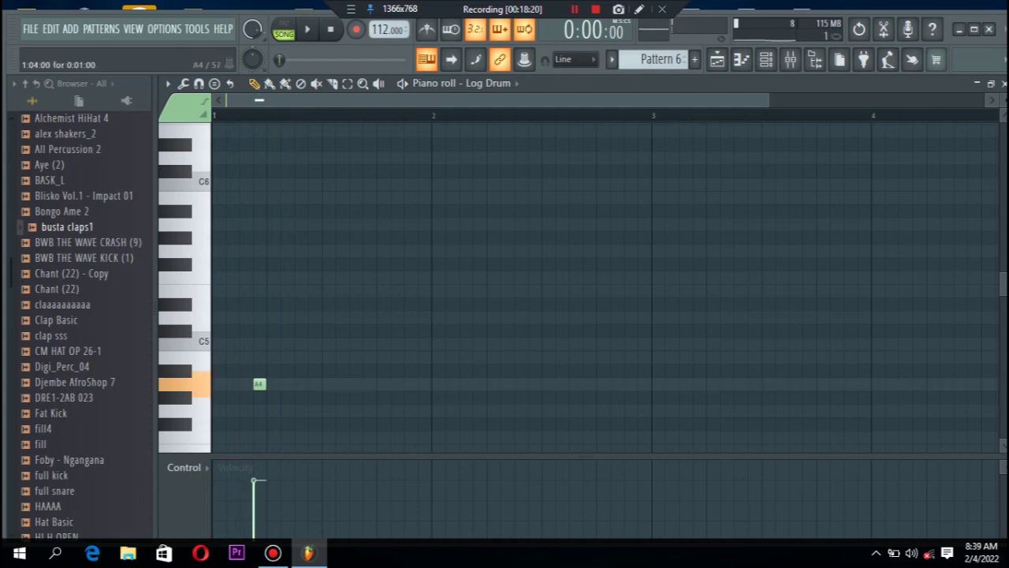
{"action": "left_click_drag", "start_coordinate": [260, 384], "coordinate": [272, 384]}
{"action": "key", "text": "space"}
{"action": "key", "text": "space"}
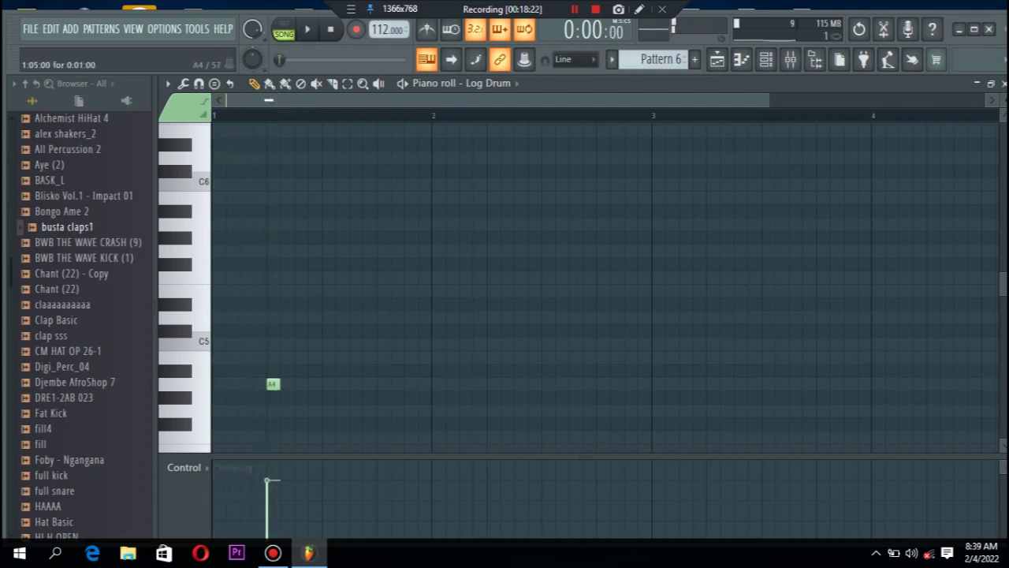
- Try the opening note at D4, raise it to A4 on step 4 of bar 1, and audition both pitches
{"action": "left_click_drag", "start_coordinate": [260, 384], "coordinate": [259, 410]}
{"action": "key", "text": "space"}
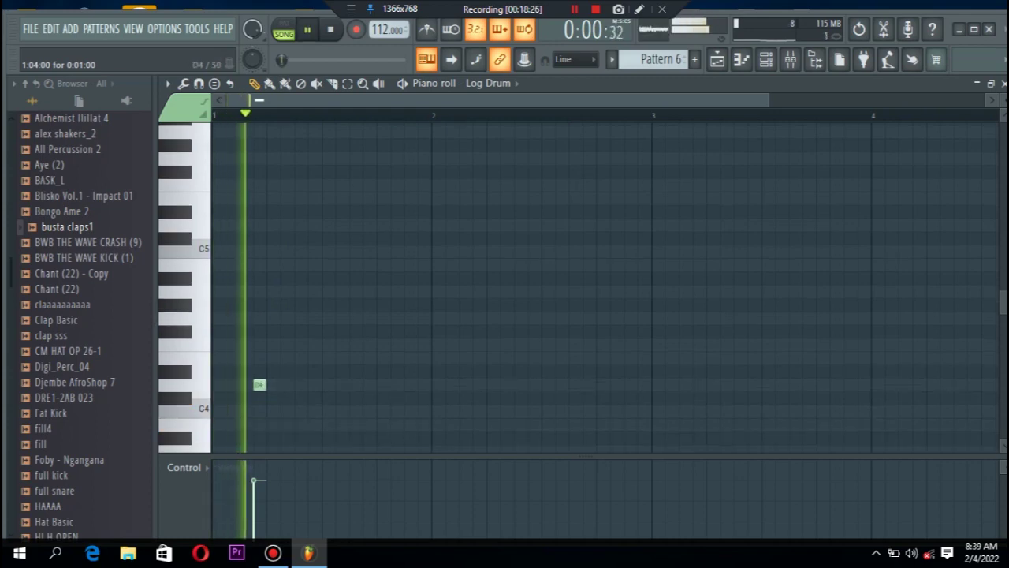
{"action": "key", "text": "space"}
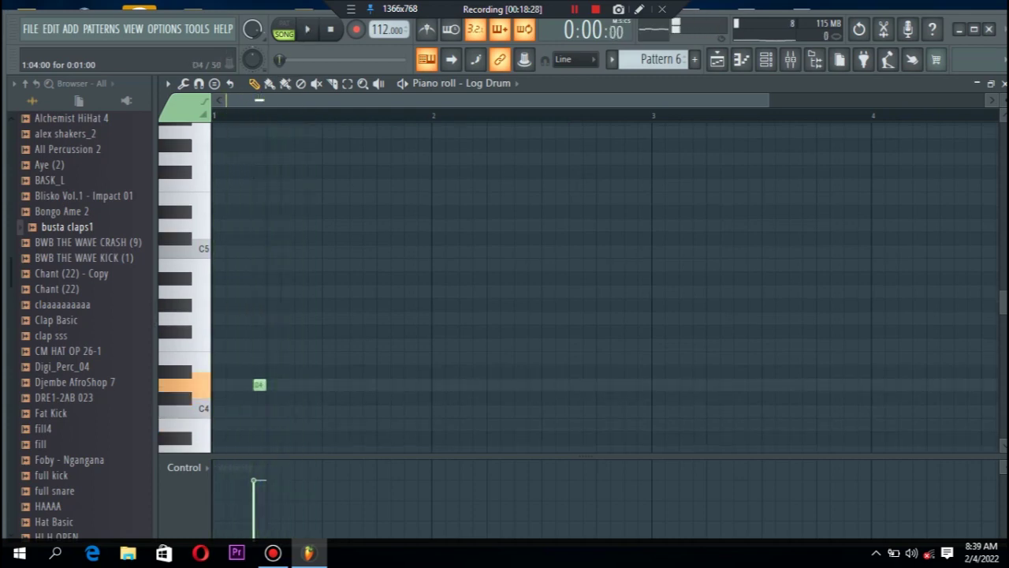
{"action": "left_click_drag", "start_coordinate": [260, 384], "coordinate": [260, 270]}
{"action": "key", "text": "space"}
{"action": "key", "text": "space"}
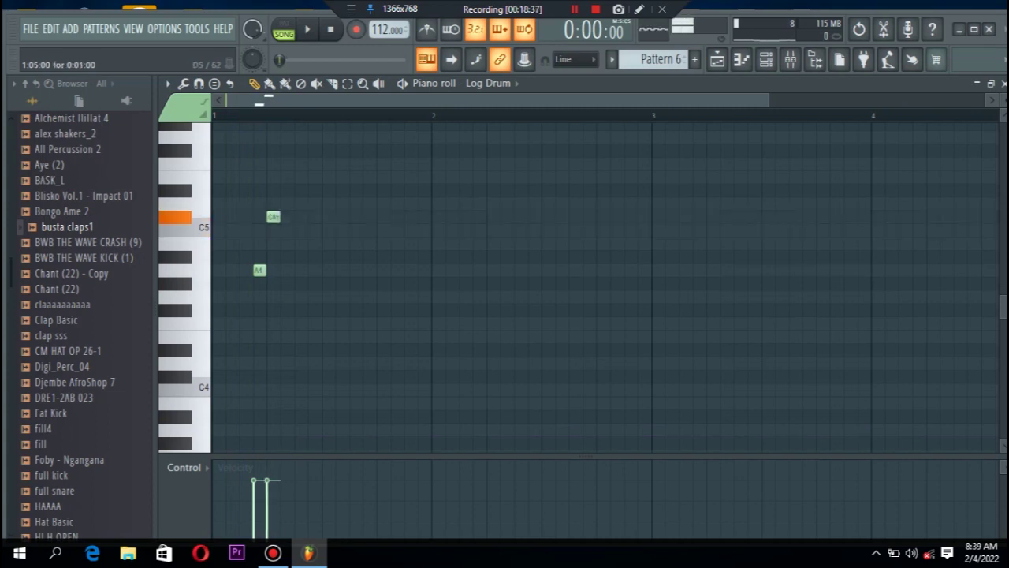
- Set the note on step 5 of bar 1 to D5, raise both notes to full velocity, and audition them
{"action": "left_click_drag", "start_coordinate": [273, 216], "coordinate": [273, 204]}
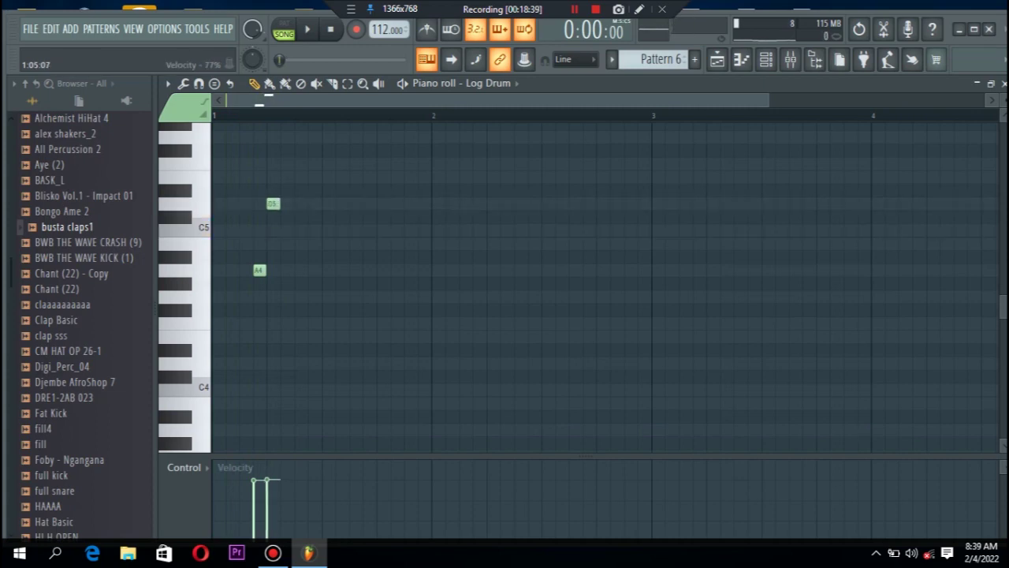
{"action": "key", "text": "space"}
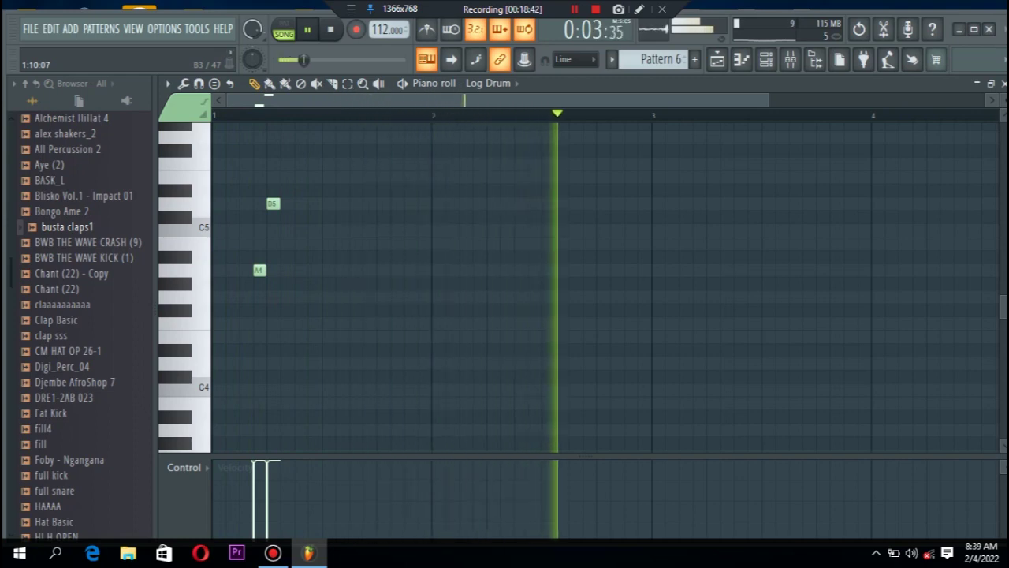
{"action": "scroll", "coordinate": [605, 287], "scroll_direction": "up", "scroll_amount": 3}
{"action": "key", "text": "space"}
{"action": "key", "text": "space"}
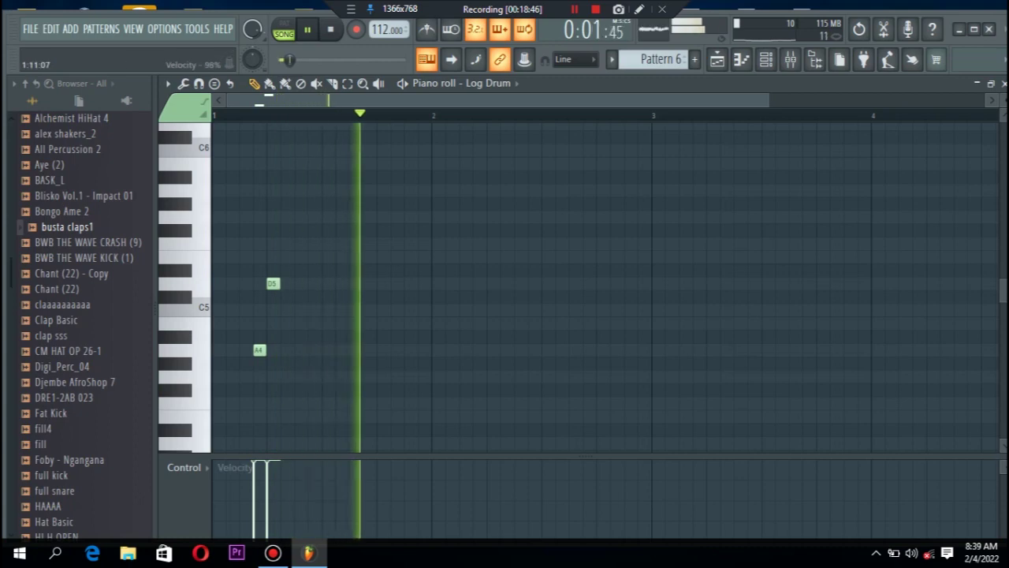
- Enlarge the note grid and add one-step D5 notes on steps 7, 9, 11 and 15 of bar 1
{"action": "left_click_drag", "start_coordinate": [355, 456], "coordinate": [354, 502]}
{"action": "key", "text": "space"}
{"action": "key", "text": "space"}
{"action": "double_click", "coordinate": [300, 283]}
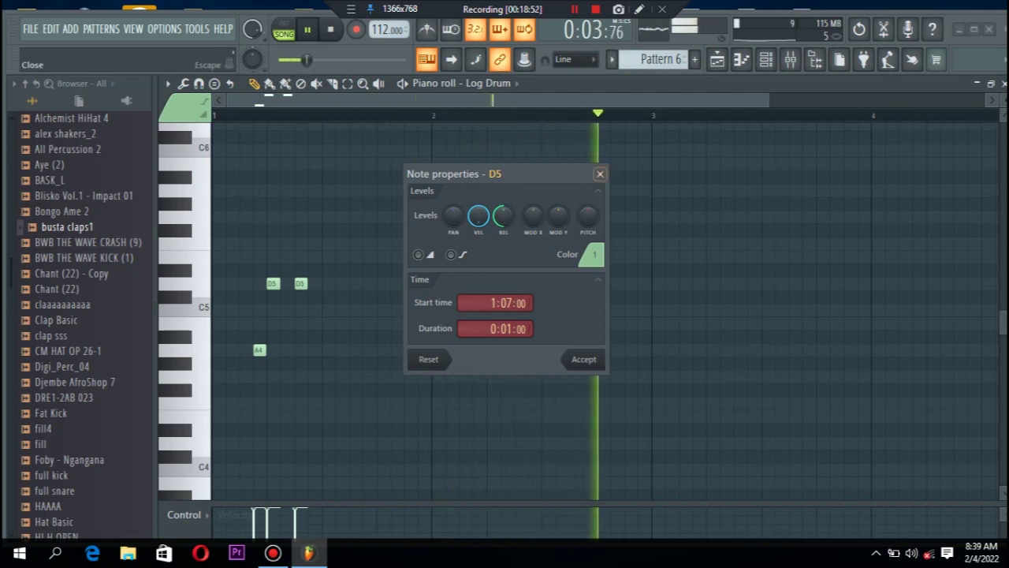
{"action": "left_click", "coordinate": [599, 174]}
{"action": "left_click", "coordinate": [328, 283]}
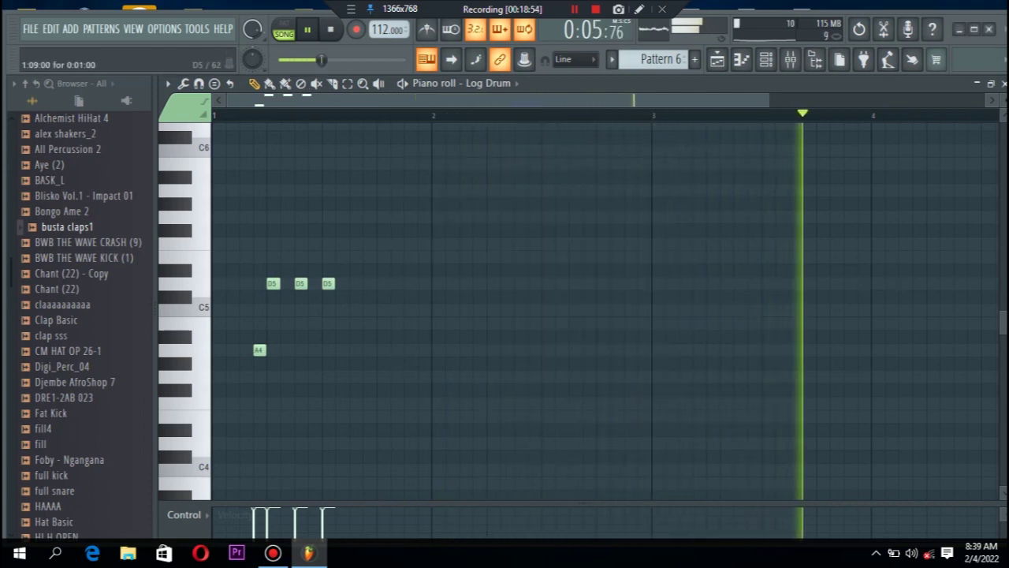
{"action": "left_click", "coordinate": [354, 283]}
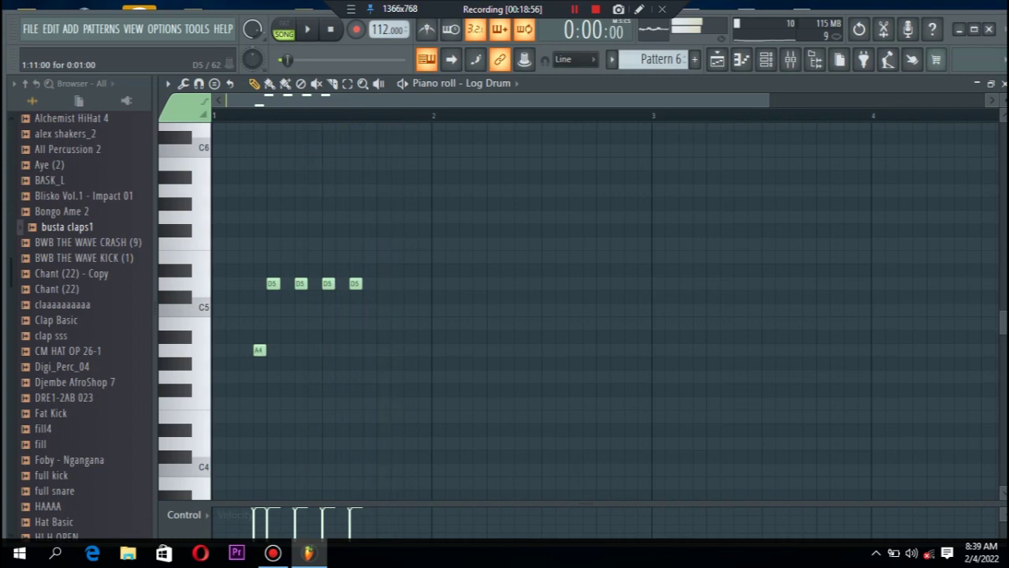
{"action": "key", "text": "space"}
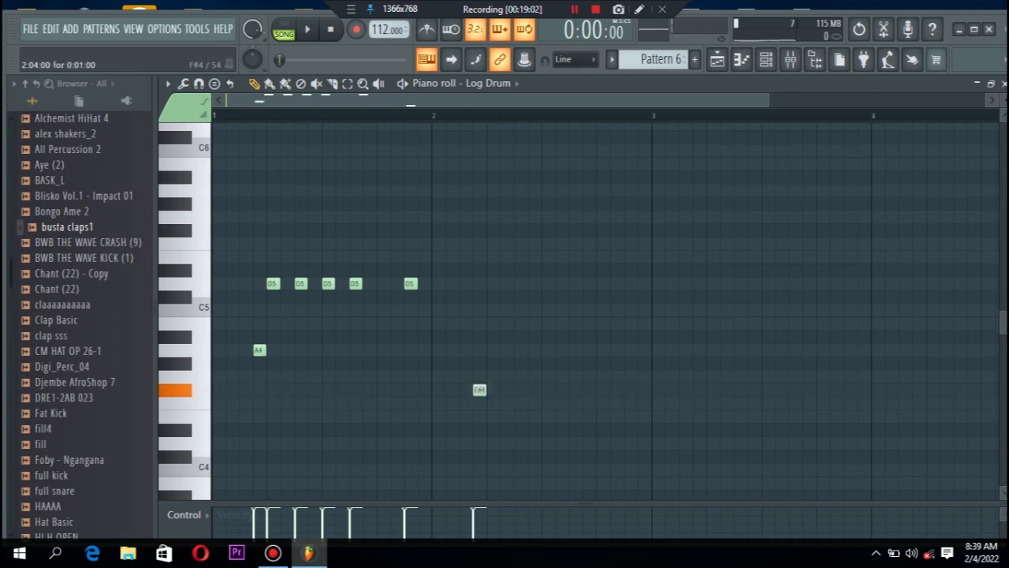
- Fill bar 2 with a D4 note on step 4 and A4 notes on steps 5, 7, 9, 11 and 15, auditioning the result
{"action": "left_click_drag", "start_coordinate": [478, 442], "coordinate": [479, 456]}
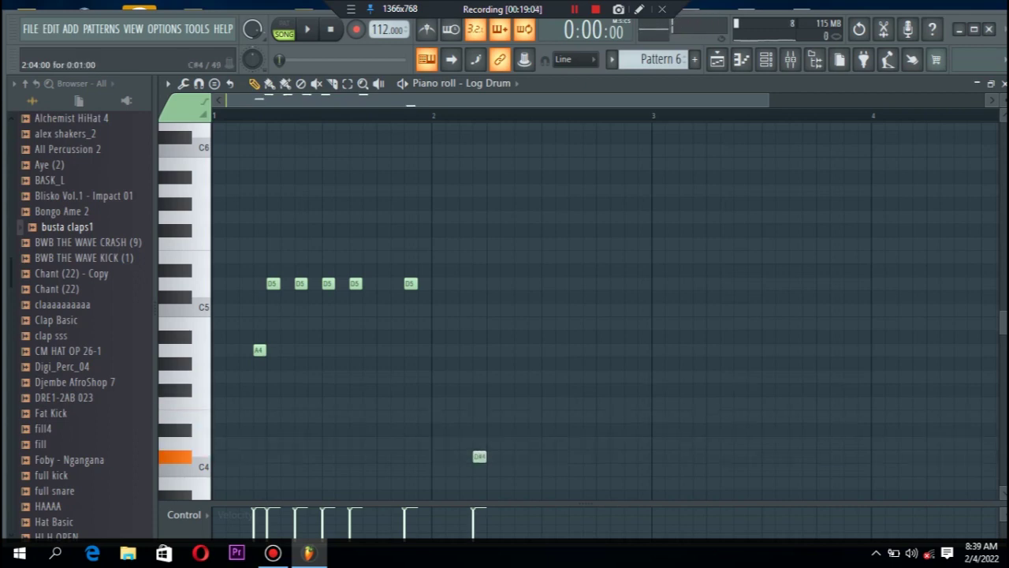
{"action": "left_click_drag", "start_coordinate": [492, 389], "coordinate": [493, 376]}
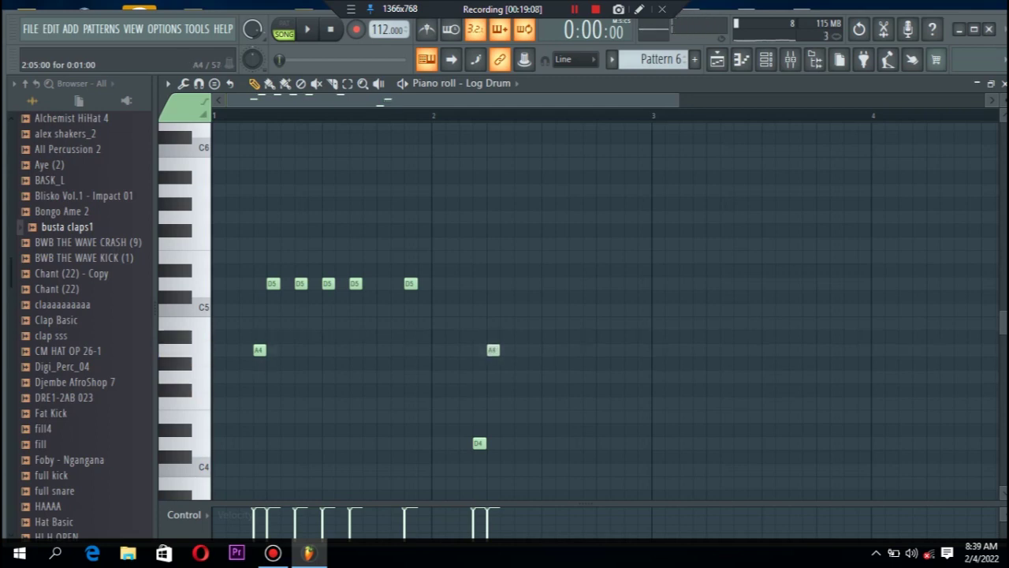
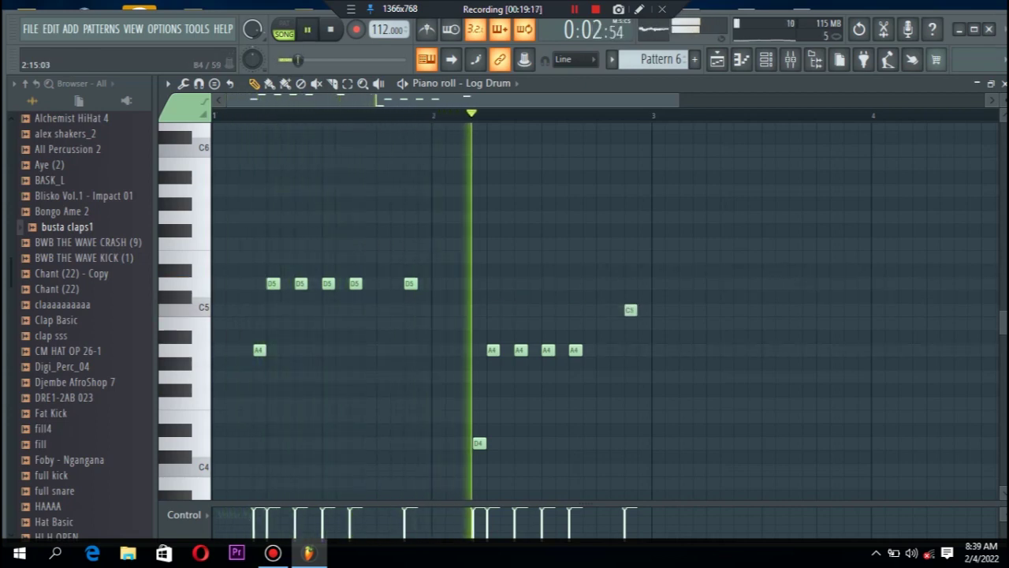
{"action": "key", "text": "space"}
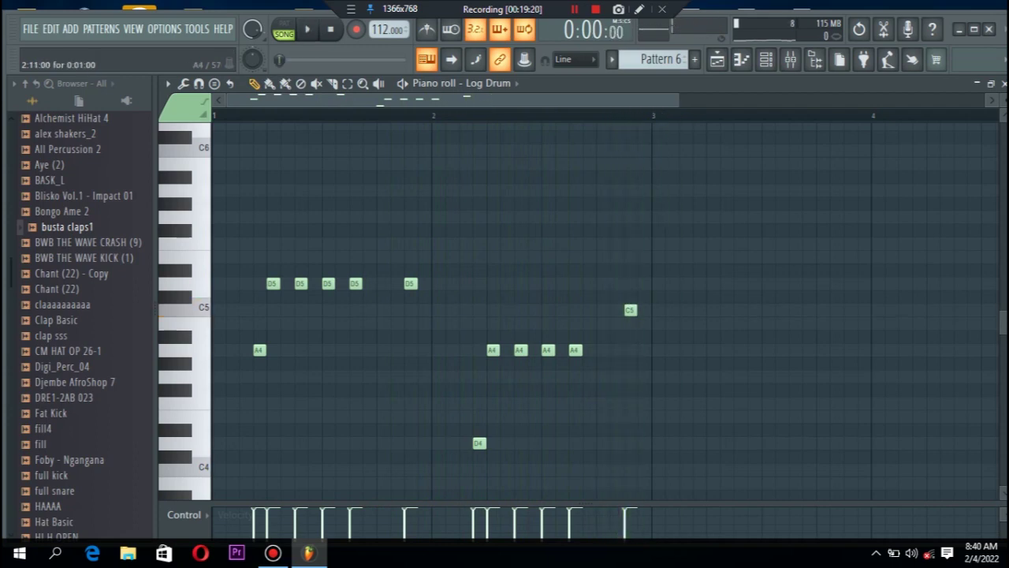
{"action": "left_click_drag", "start_coordinate": [630, 311], "coordinate": [630, 351]}
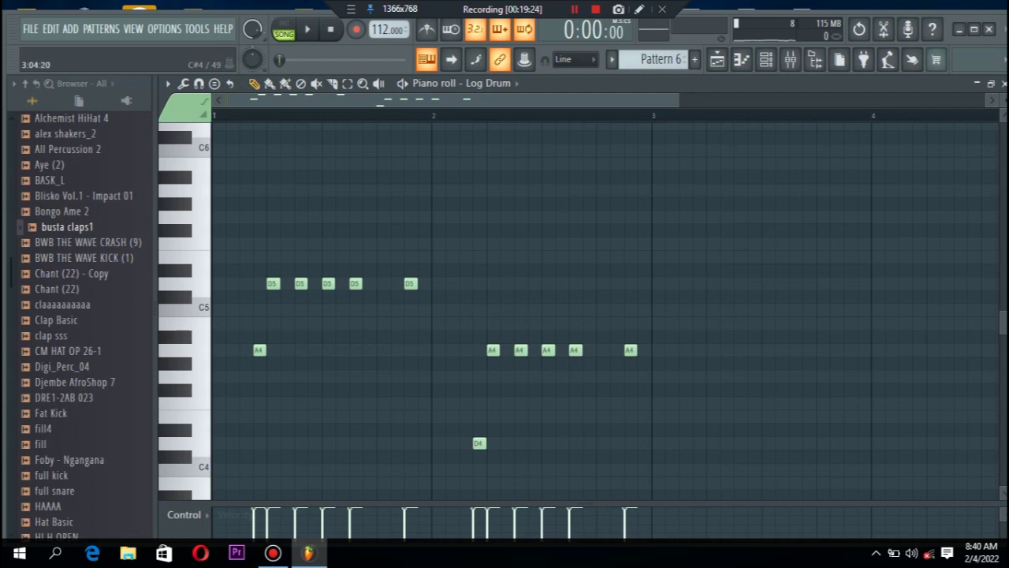
{"action": "key", "text": "space"}
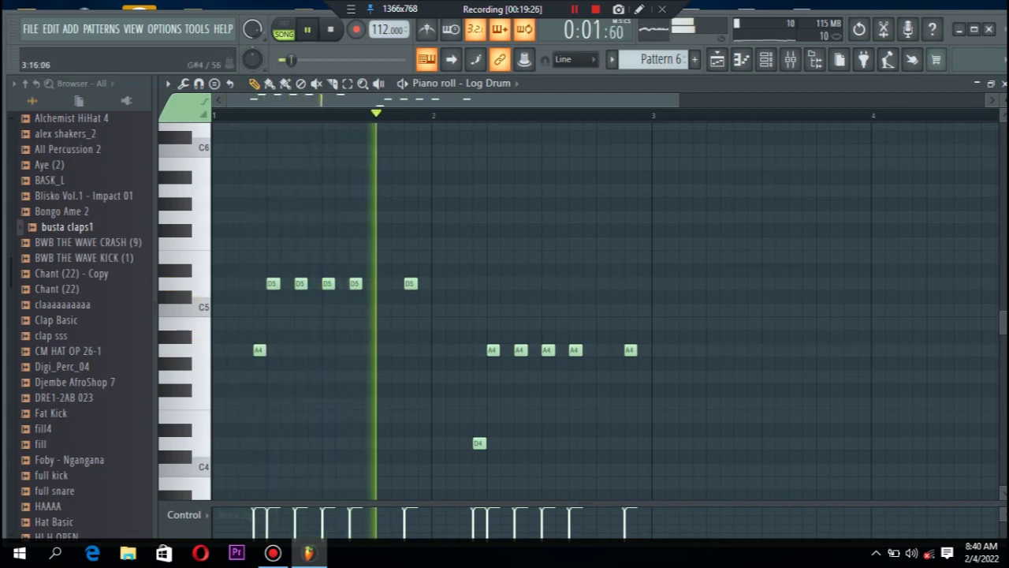
{"action": "scroll", "coordinate": [580, 312], "scroll_direction": "down", "scroll_amount": 3}
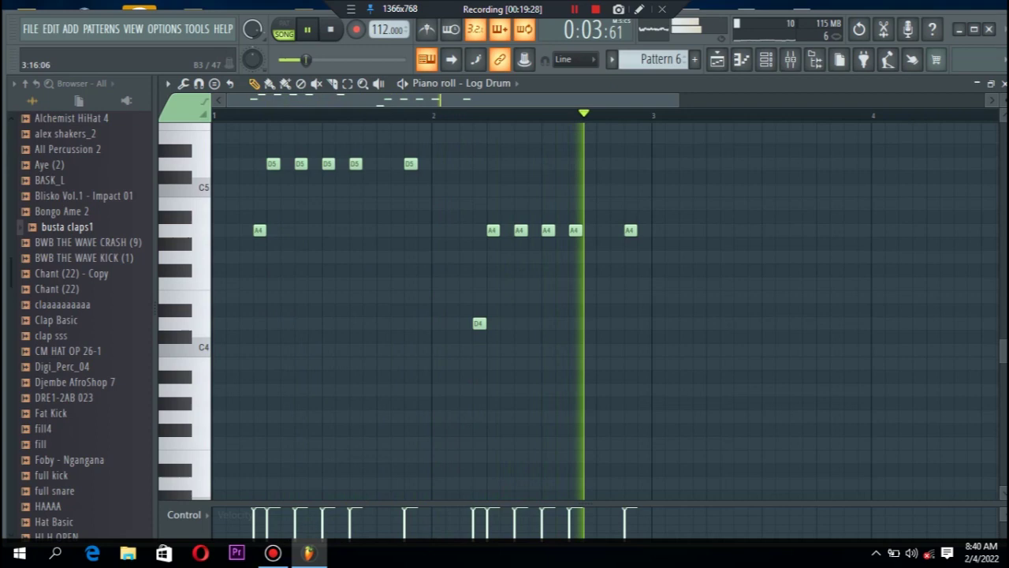
{"action": "key", "text": "space"}
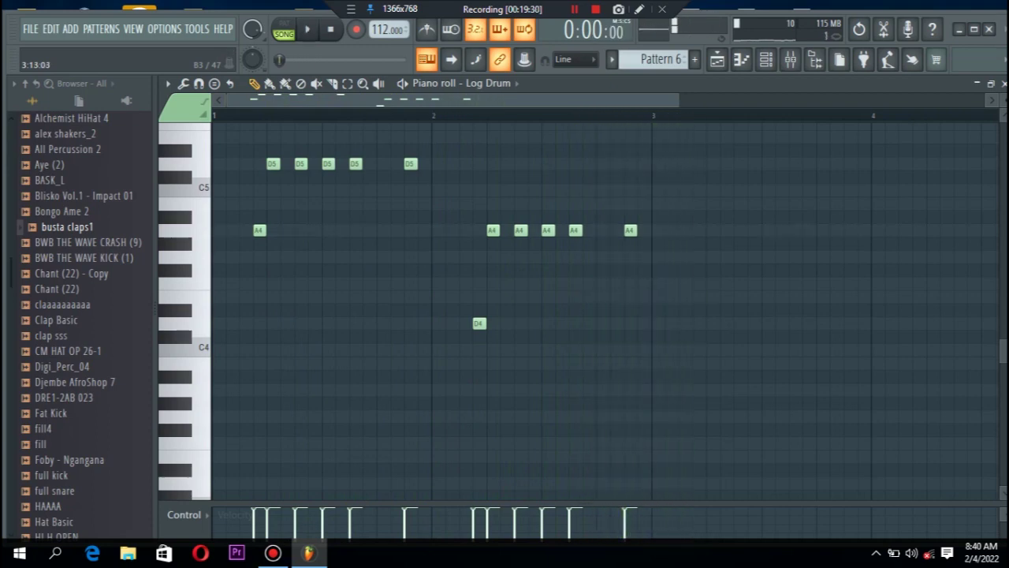
- Place one-step A3 notes on steps 4 and 7 of bar 3 and audition the line
{"action": "left_click_drag", "start_coordinate": [699, 337], "coordinate": [699, 323]}
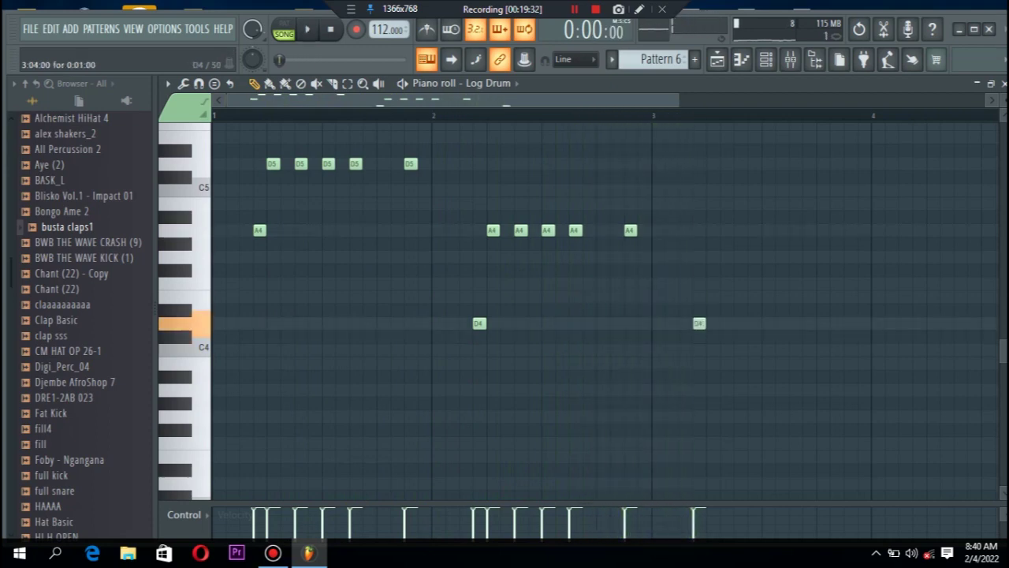
{"action": "left_click_drag", "start_coordinate": [699, 323], "coordinate": [685, 403]}
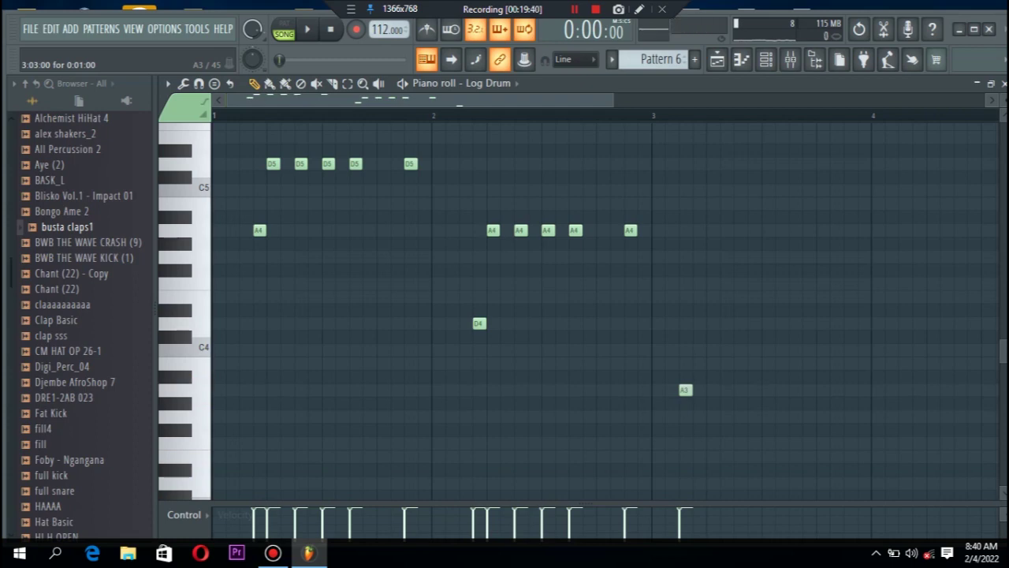
{"action": "key", "text": "space"}
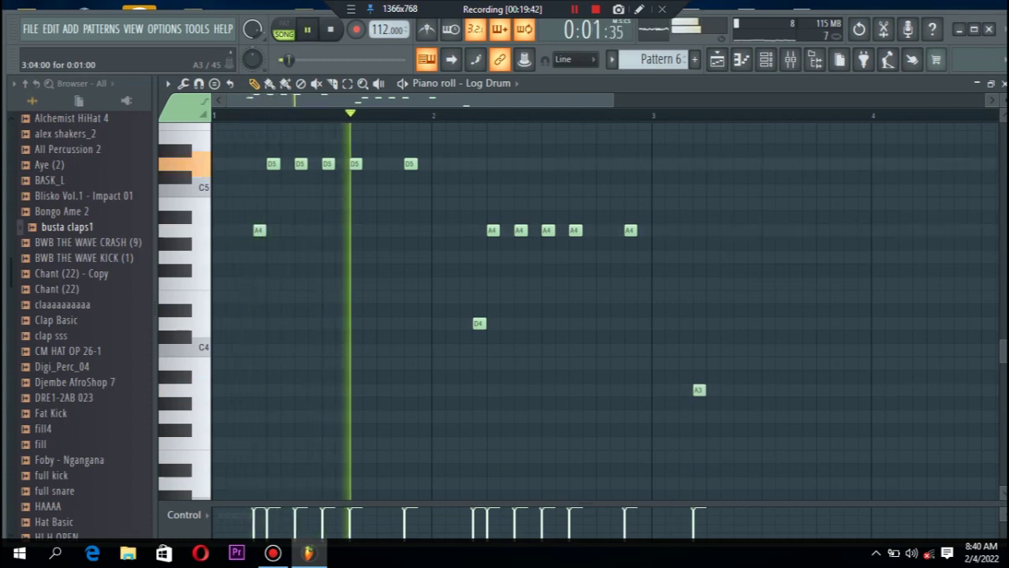
{"action": "left_click", "coordinate": [739, 391]}
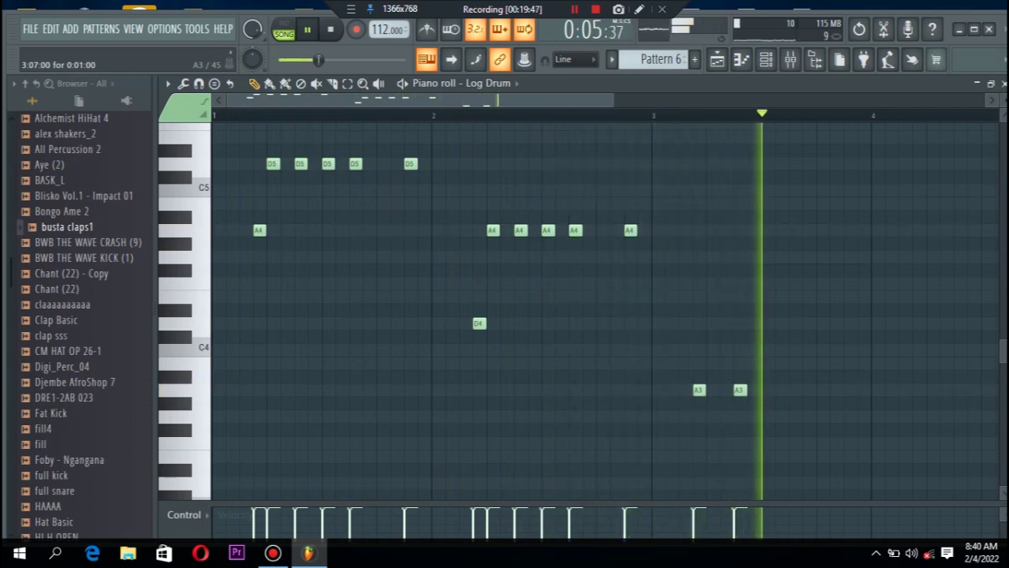
{"action": "key", "text": "space"}
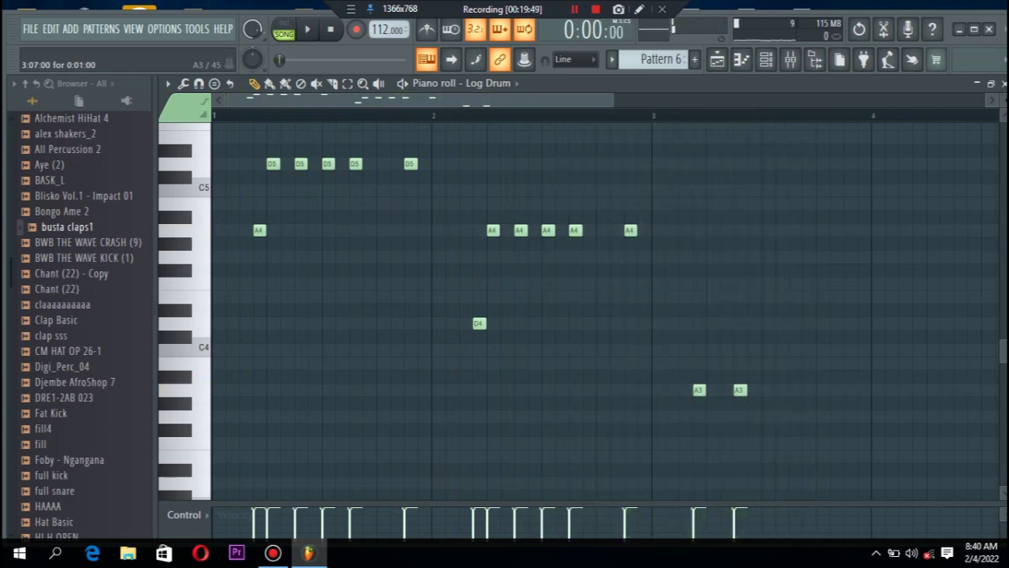
- Raise the step 7 note in bar 3 to D4, add F4 on step 11 and D4 on step 15, and play back
{"action": "left_click_drag", "start_coordinate": [740, 363], "coordinate": [739, 350]}
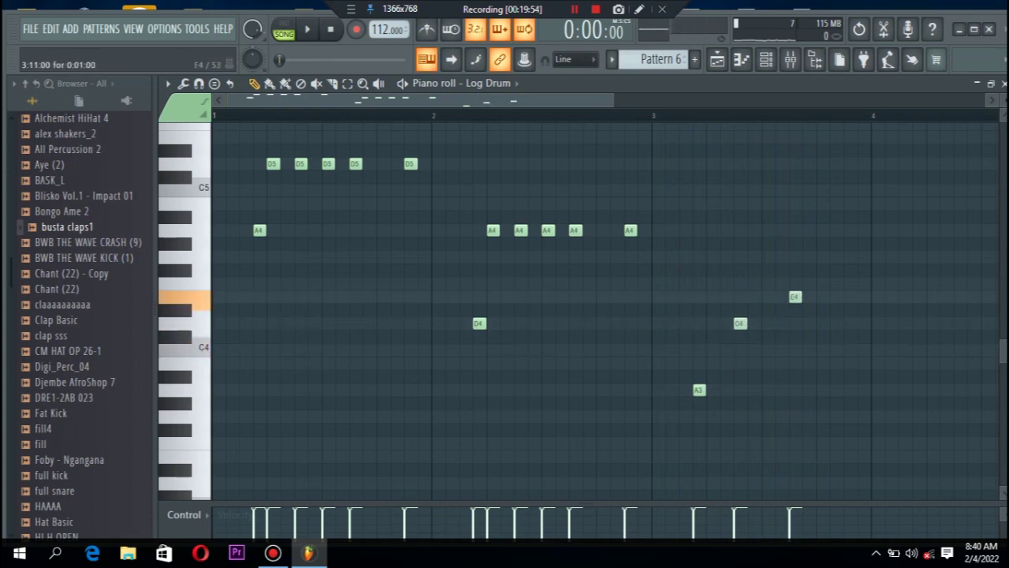
{"action": "left_click_drag", "start_coordinate": [795, 296], "coordinate": [794, 283]}
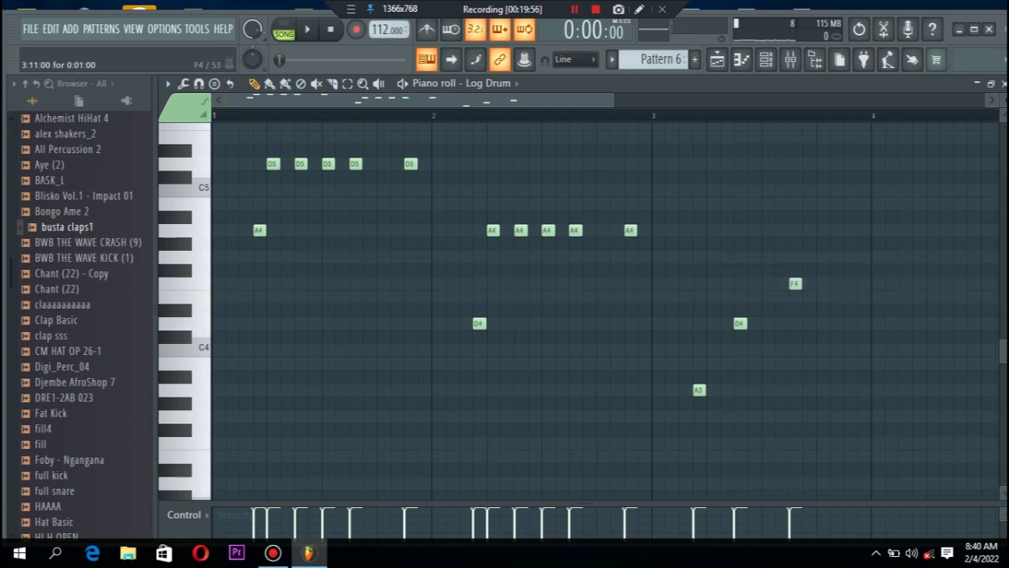
{"action": "left_click", "coordinate": [849, 323]}
{"action": "key", "text": "space"}
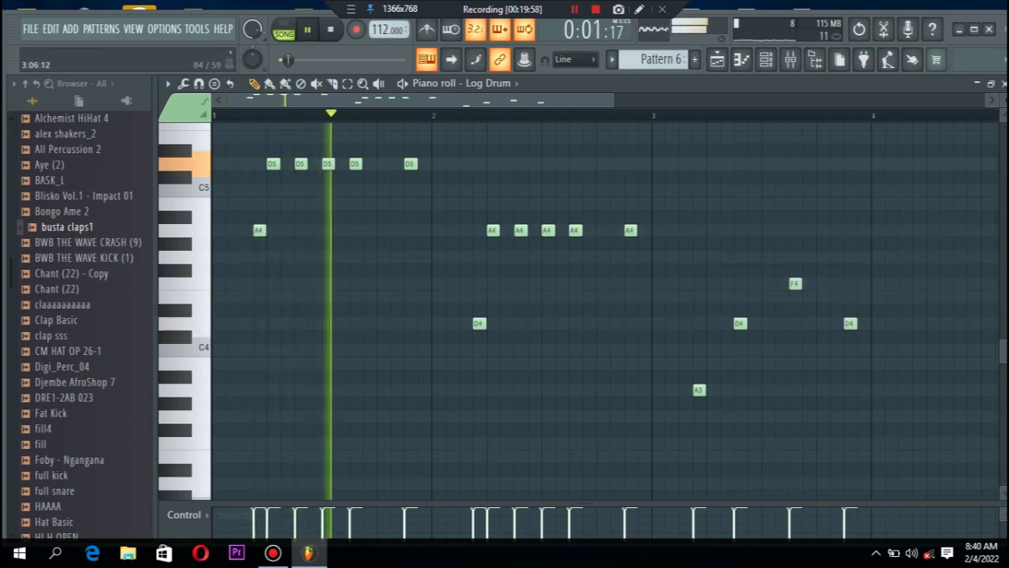
{"action": "left_click_drag", "start_coordinate": [614, 100], "coordinate": [763, 100]}
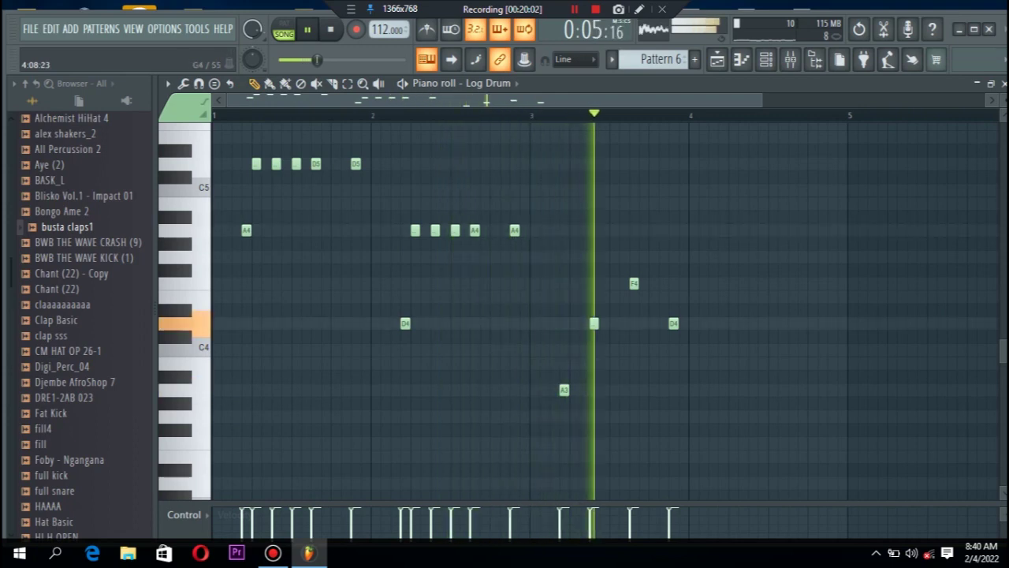
- Shift bar 3's F4 note to step 10 and its final D4 note to step 13, auditioning the timing
{"action": "key", "text": "space"}
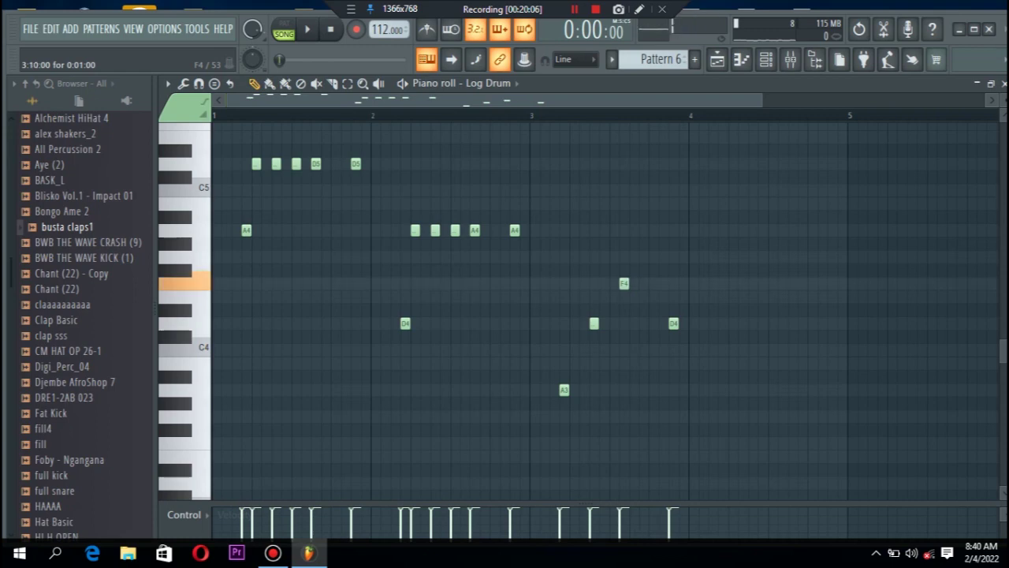
{"action": "key", "text": "space"}
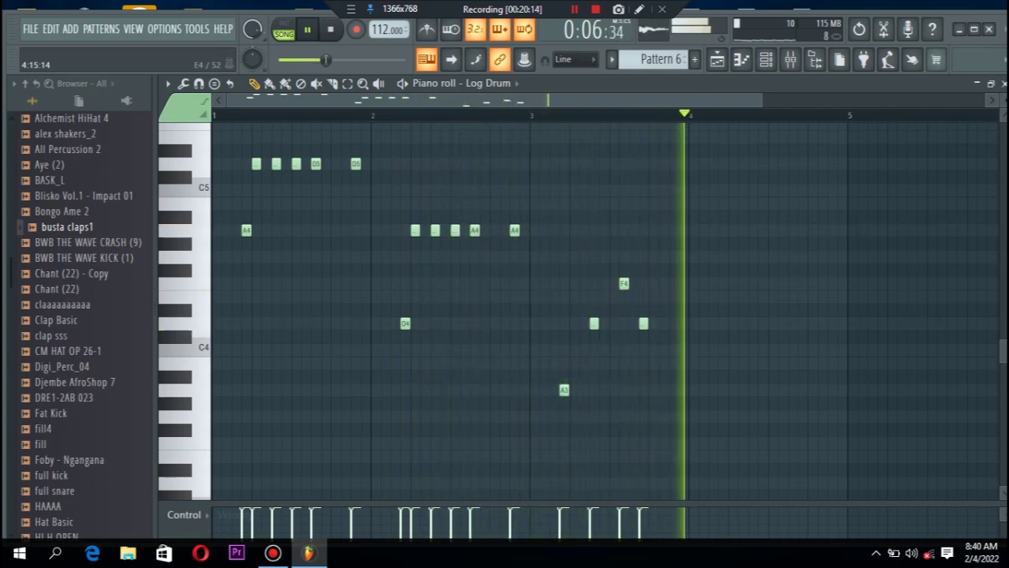
{"action": "key", "text": "space"}
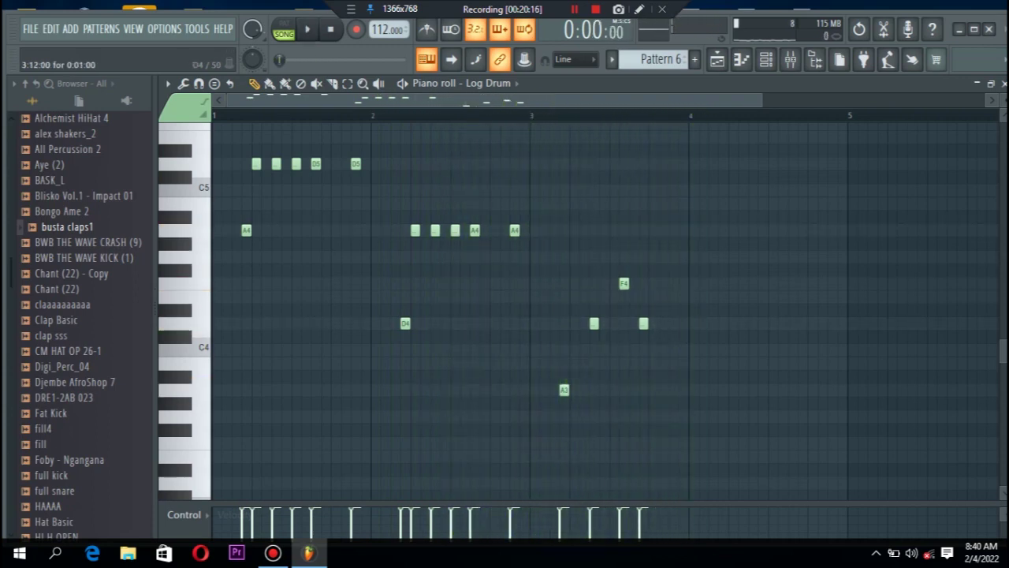
{"action": "left_click_drag", "start_coordinate": [643, 324], "coordinate": [654, 324]}
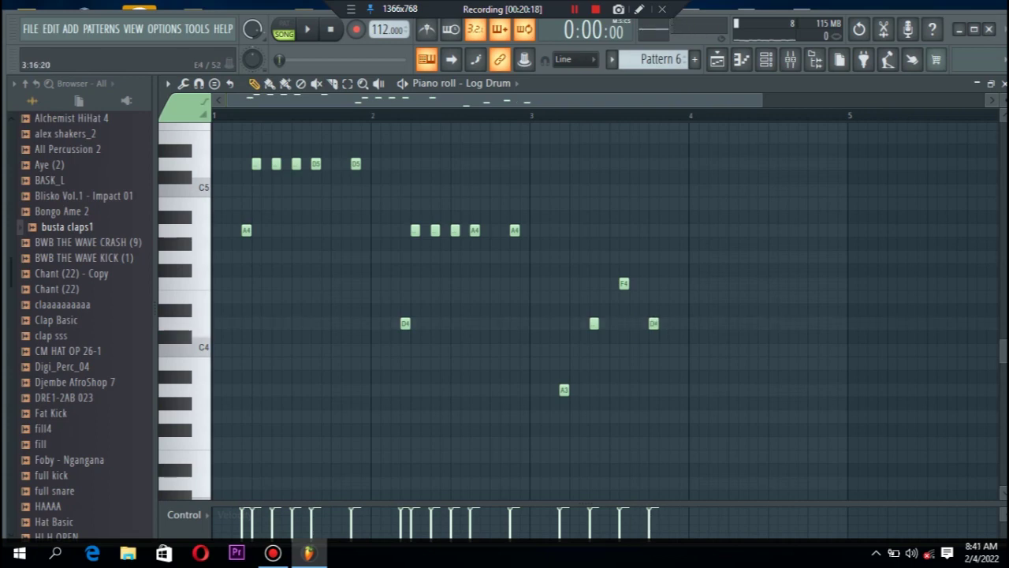
- Place F4 notes on steps 1, 2 and 3 of bar 4 in the Log Drum line and audition it
{"action": "left_click", "coordinate": [692, 296]}
{"action": "left_click_drag", "start_coordinate": [693, 296], "coordinate": [692, 282]}
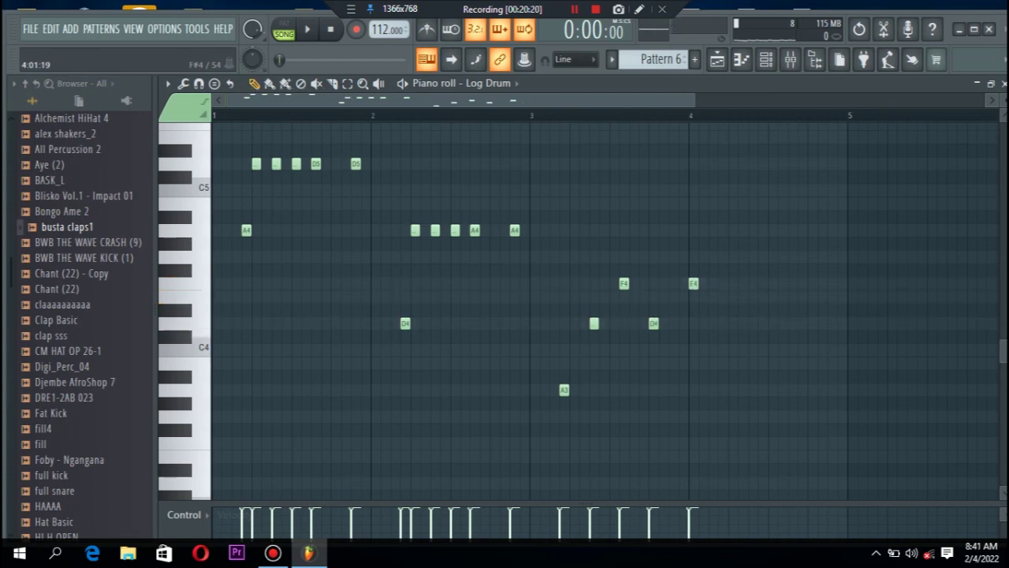
{"action": "left_click", "coordinate": [703, 283]}
{"action": "left_click", "coordinate": [713, 283]}
{"action": "key", "text": "space"}
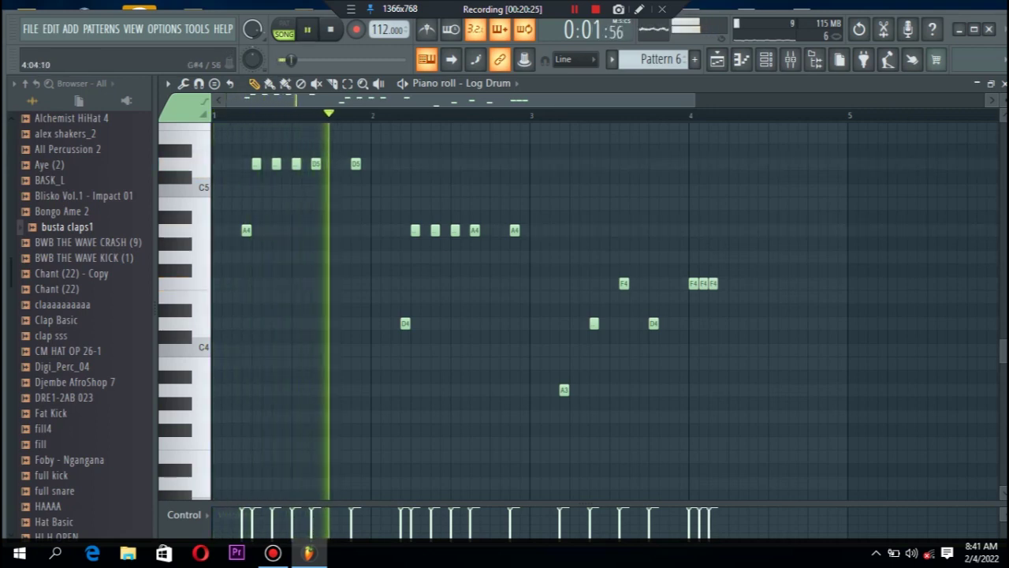
{"action": "key", "text": "space"}
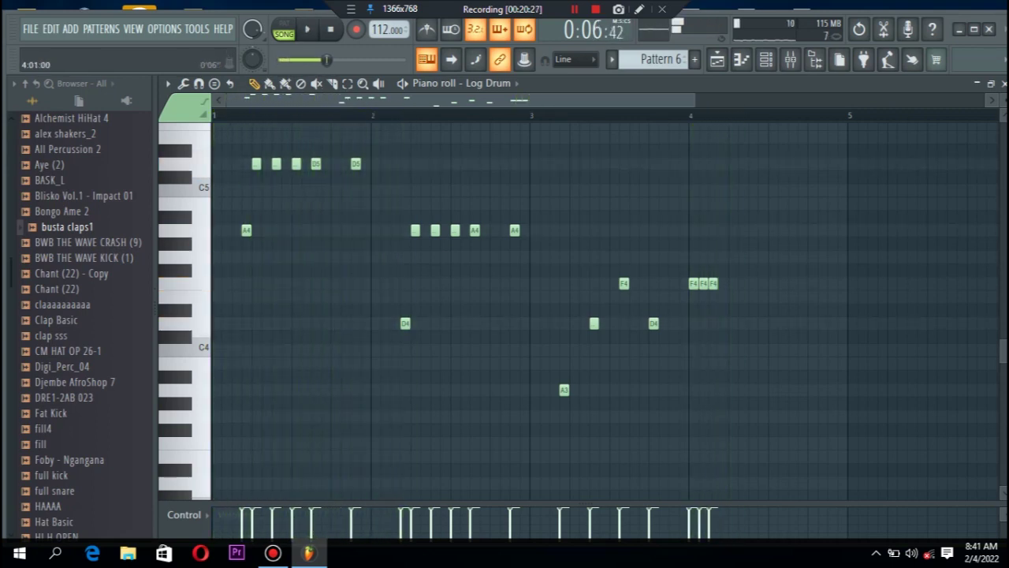
{"action": "key", "text": "space"}
{"action": "key", "text": "space"}
{"action": "key", "text": "space"}
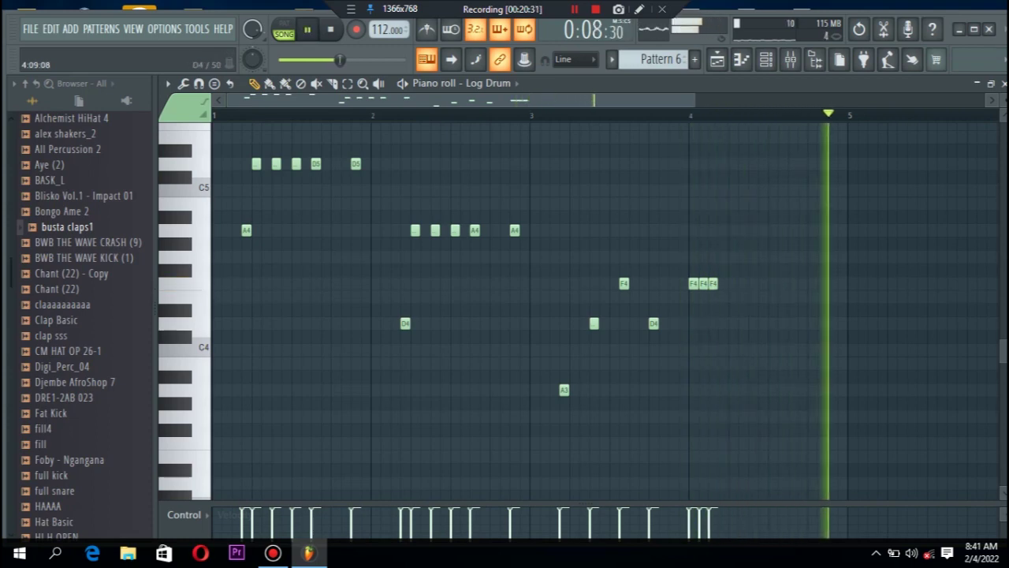
{"action": "key", "text": "space"}
- Add A3 notes on steps 9, 10, 11, 13 and 15 of bar 4 and play back the bass line
{"action": "left_click_drag", "start_coordinate": [771, 377], "coordinate": [772, 390]}
{"action": "left_click", "coordinate": [782, 390]}
{"action": "left_click", "coordinate": [793, 389]}
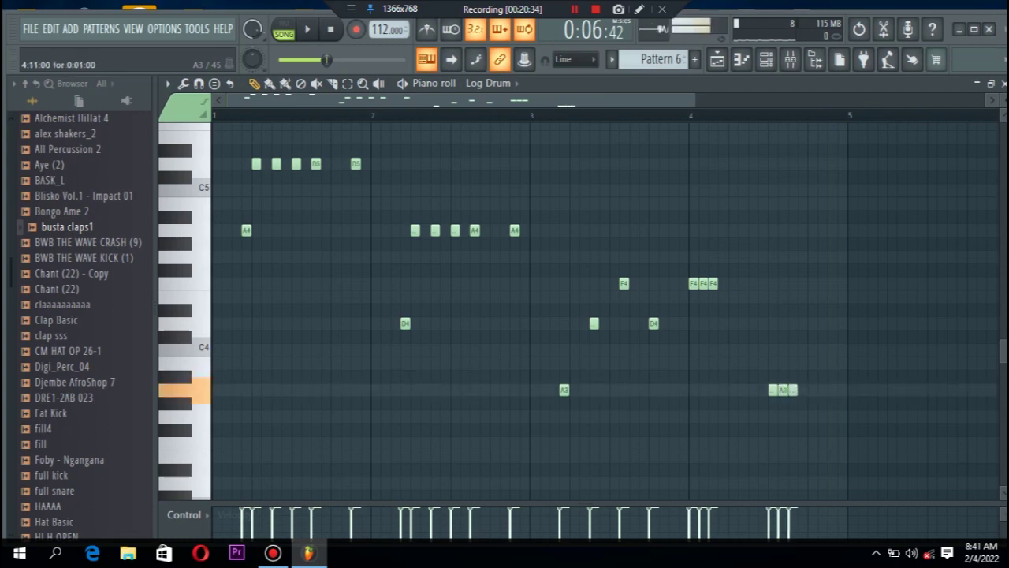
{"action": "left_click", "coordinate": [831, 390]}
{"action": "key", "text": "space"}
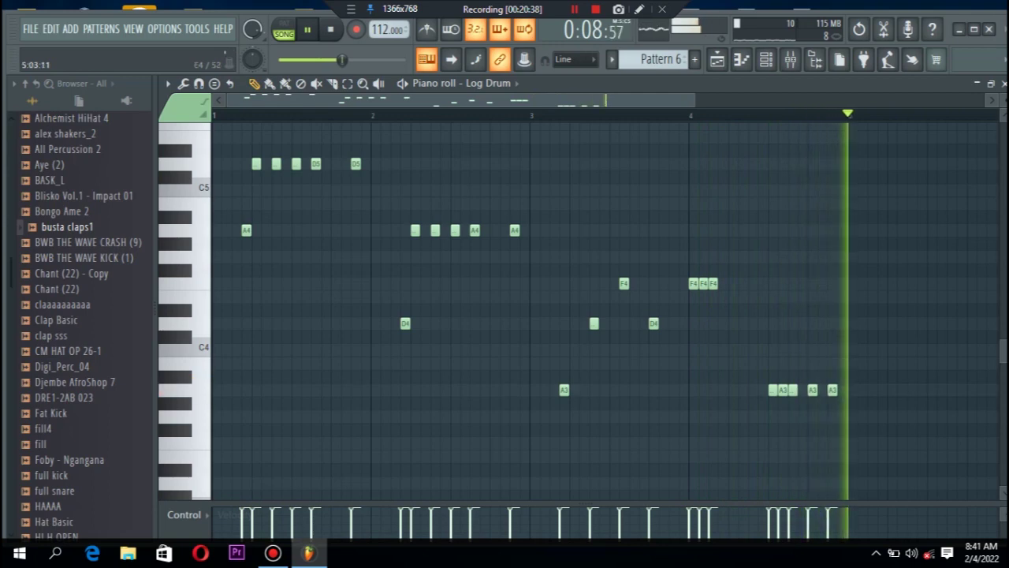
- Return to the Playlist and duplicate Track 7's four-bar Pattern 6 clip across bars 5 to 8
{"action": "left_click", "coordinate": [1003, 83]}
{"action": "key", "text": "space"}
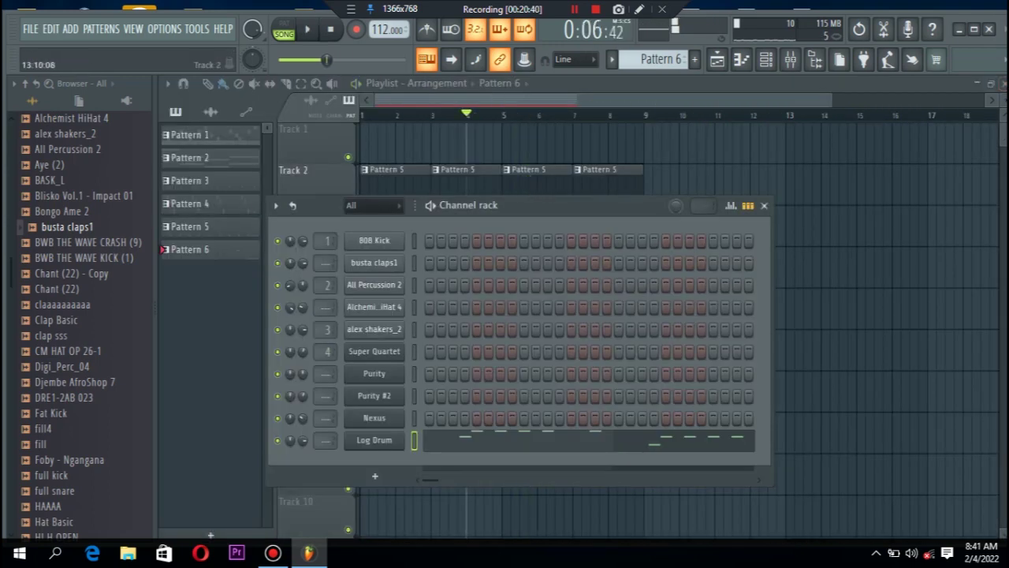
{"action": "key", "text": "F6"}
{"action": "left_click_drag", "start_coordinate": [642, 393], "coordinate": [476, 416]}
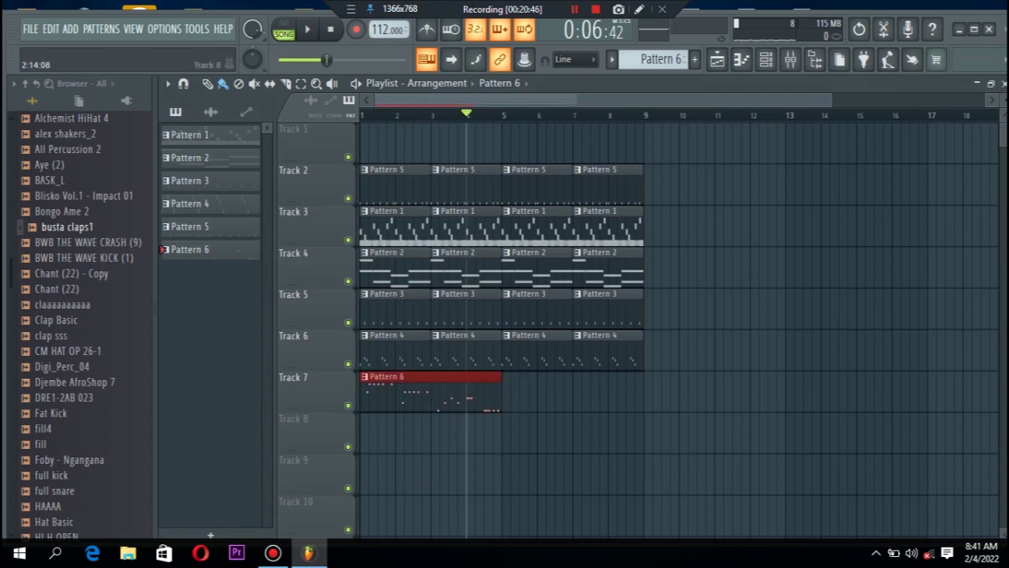
{"action": "key", "text": "ctrl+b"}
{"action": "key", "text": "ctrl+d"}
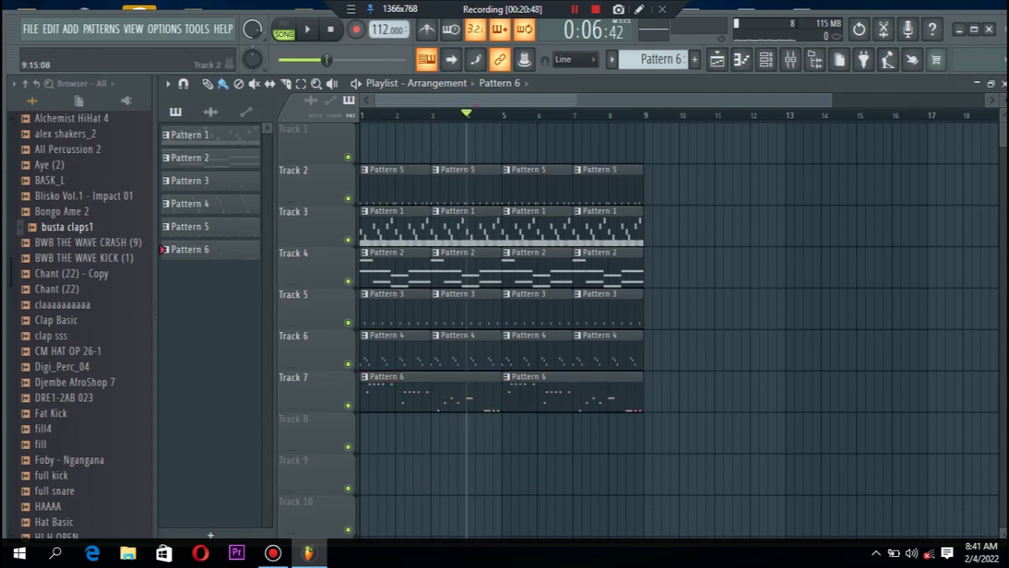
{"action": "key", "text": "space"}
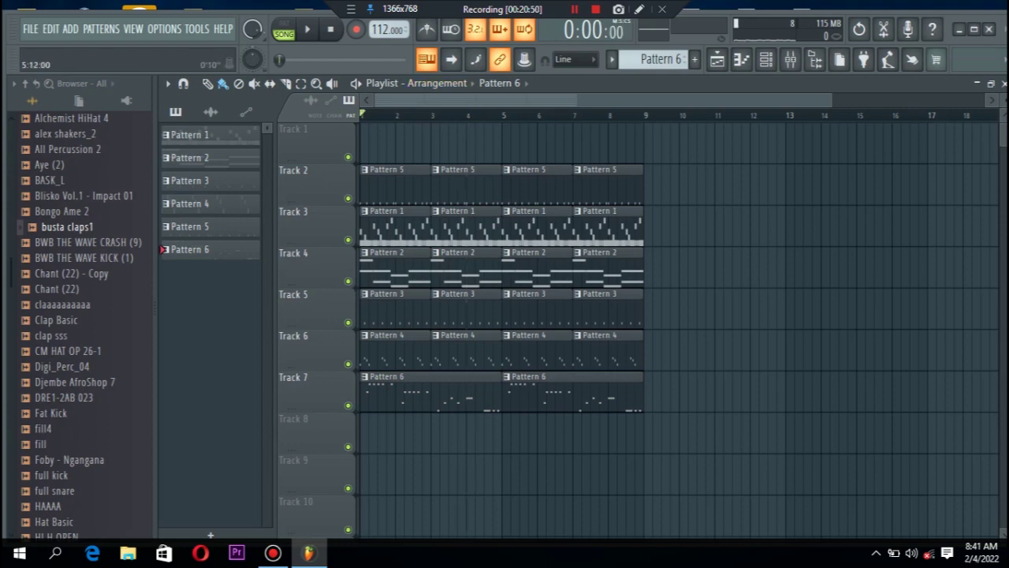
- Replace the 808 Kick channel's sample with LEX Drum(1) from the sample 3 folder in the browser
{"action": "left_click", "coordinate": [766, 59]}
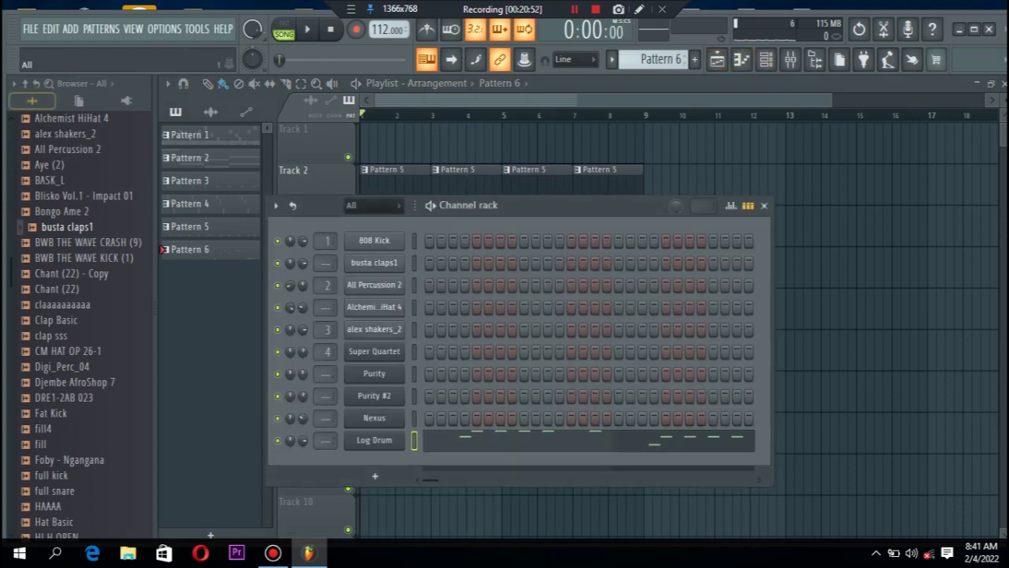
{"action": "left_click", "coordinate": [25, 82]}
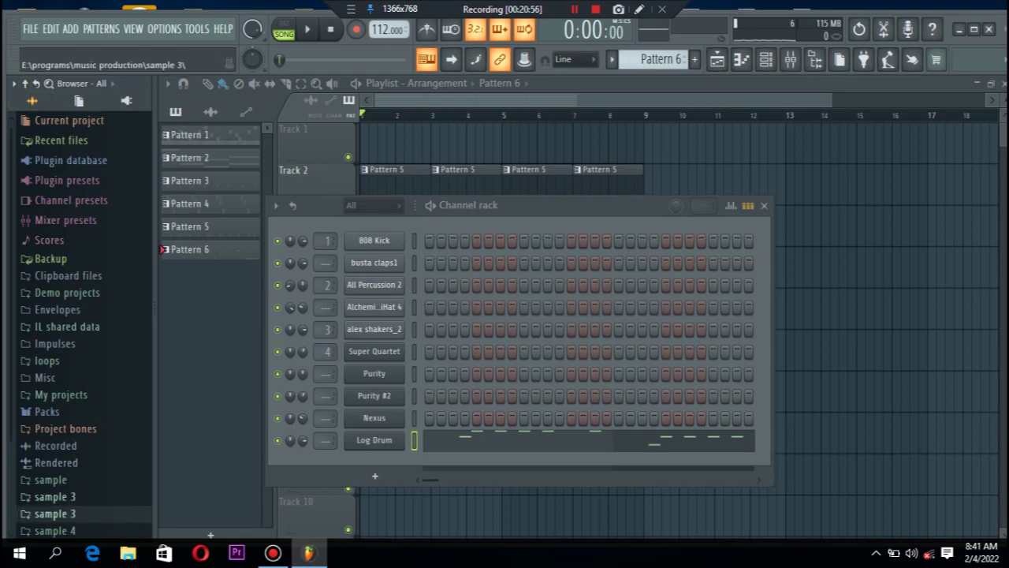
{"action": "left_click", "coordinate": [55, 497]}
{"action": "left_click_drag", "start_coordinate": [11, 159], "coordinate": [11, 364]}
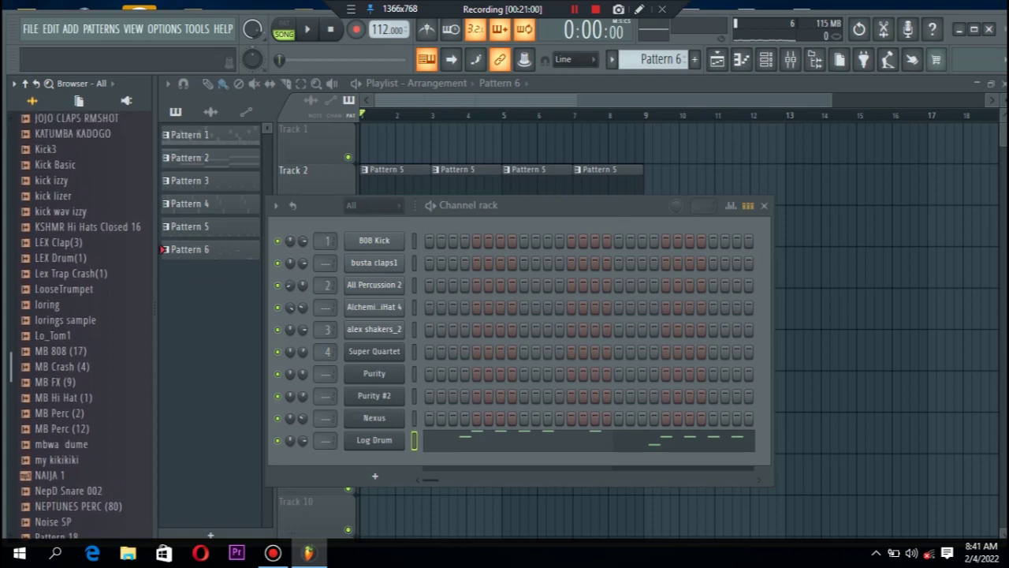
{"action": "left_click_drag", "start_coordinate": [61, 258], "coordinate": [374, 246]}
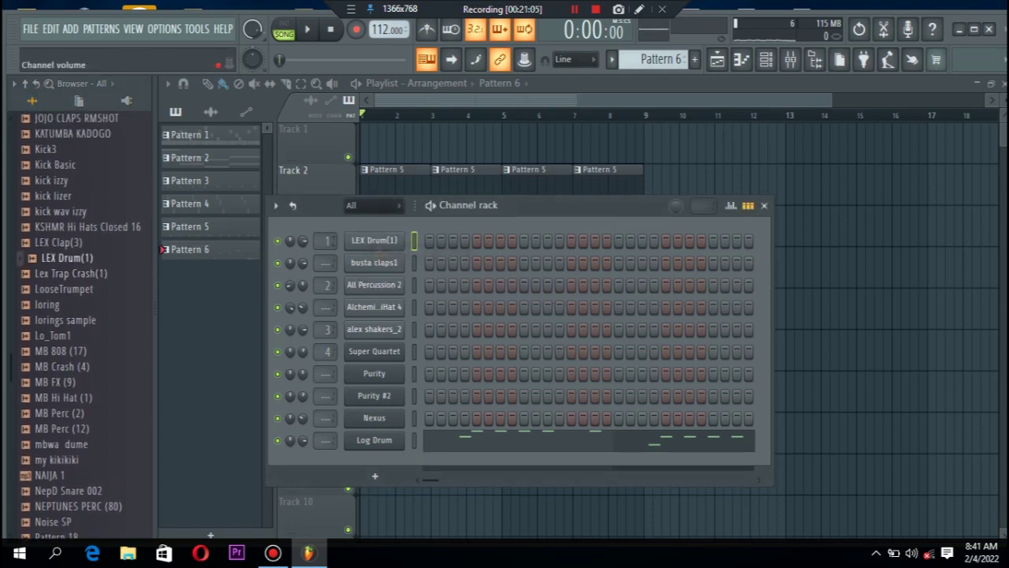
- Create Pattern 7 and fill Track 1 with four consecutive two-bar clips of it across bars 1 to 8
{"action": "left_click", "coordinate": [383, 145]}
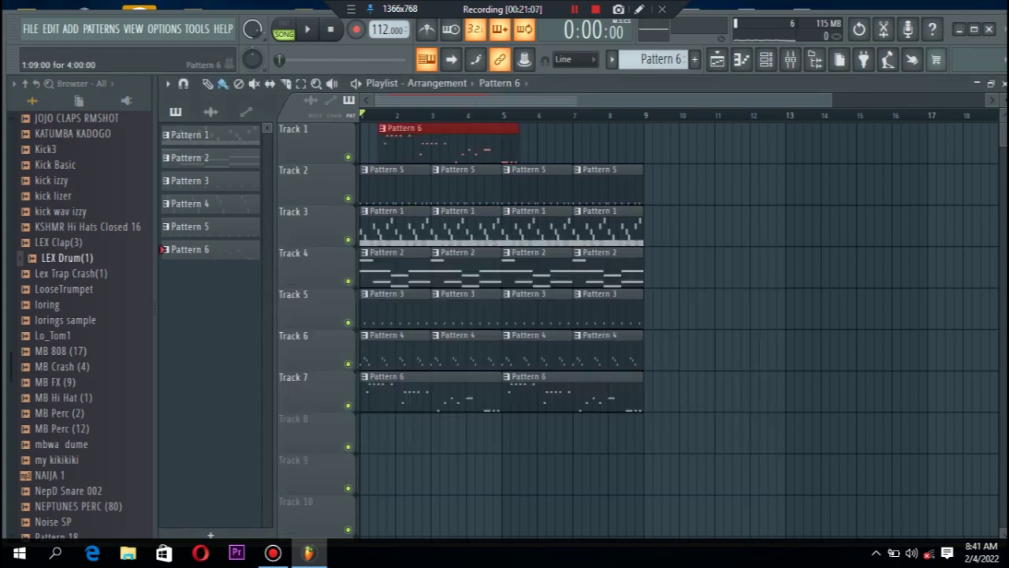
{"action": "right_click", "coordinate": [427, 144]}
{"action": "left_click", "coordinate": [694, 59]}
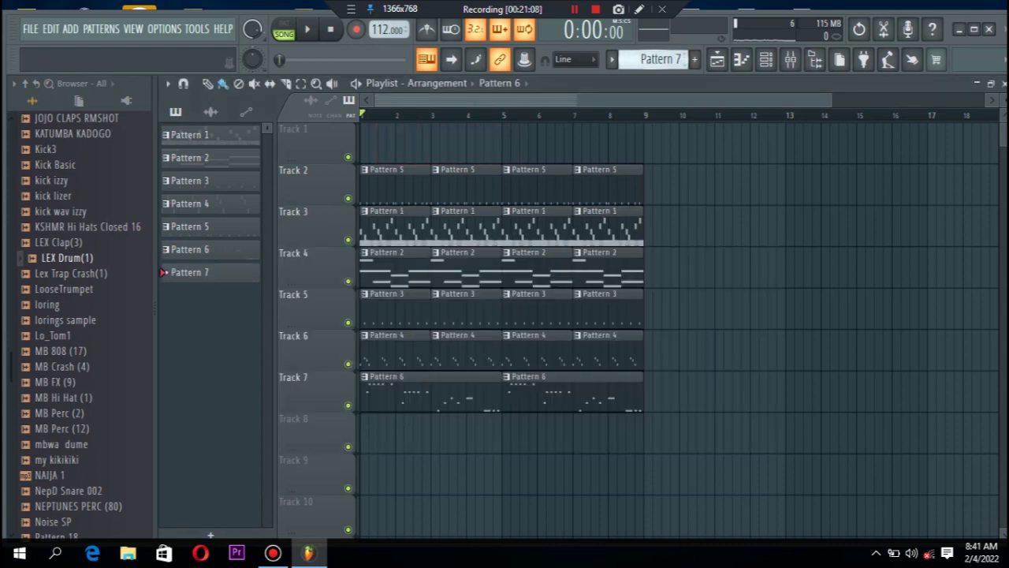
{"action": "left_click", "coordinate": [399, 128]}
{"action": "left_click_drag", "start_coordinate": [413, 142], "coordinate": [377, 142]}
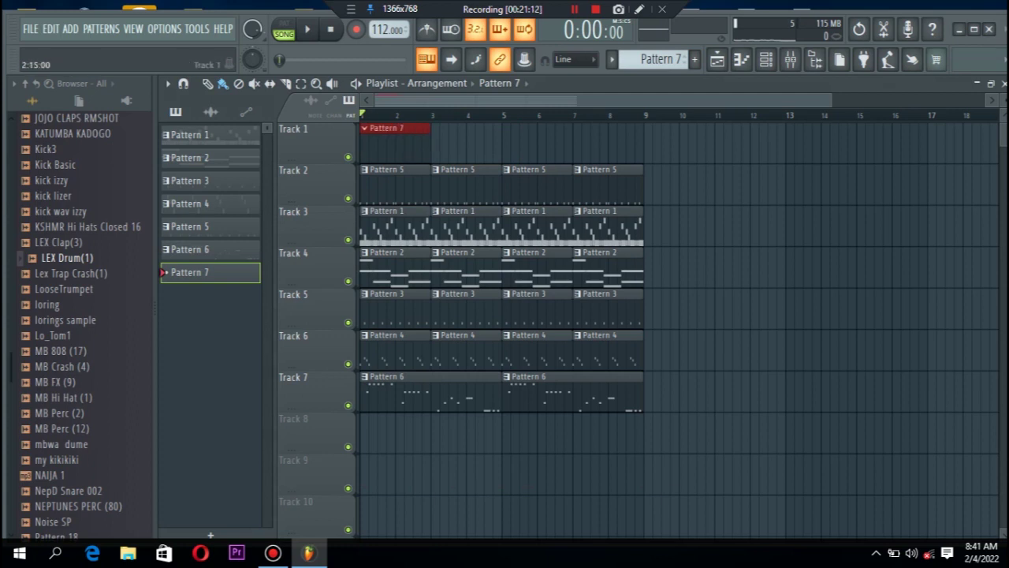
{"action": "key", "text": "ctrl+b"}
{"action": "key", "text": "ctrl+b"}
{"action": "key", "text": "ctrl+b"}
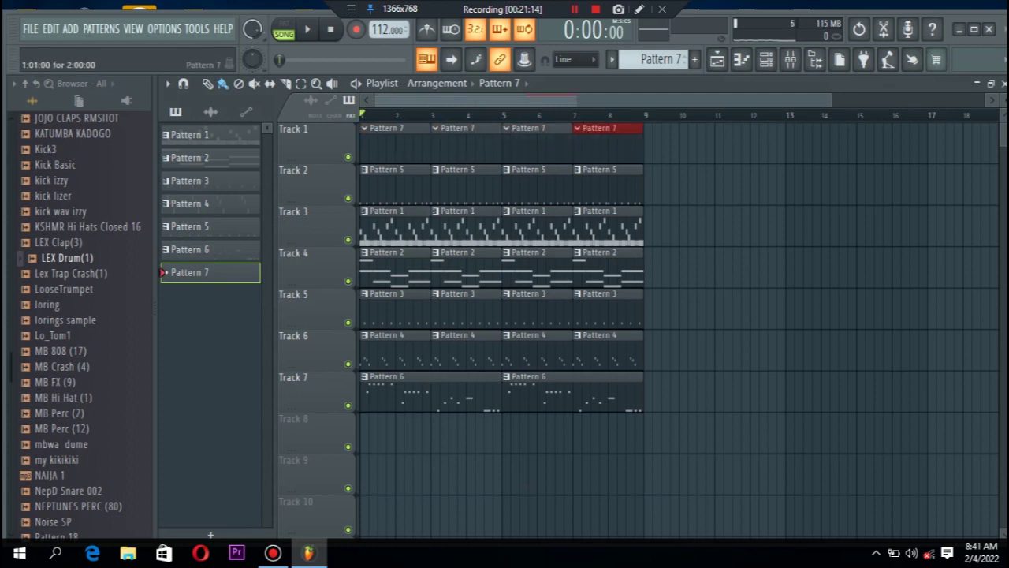
- Open the piano roll for LEX Drum(1) and place C5 notes on steps 1, 5, 9 and 13 of bar 1 while auditioning
{"action": "key", "text": "F6"}
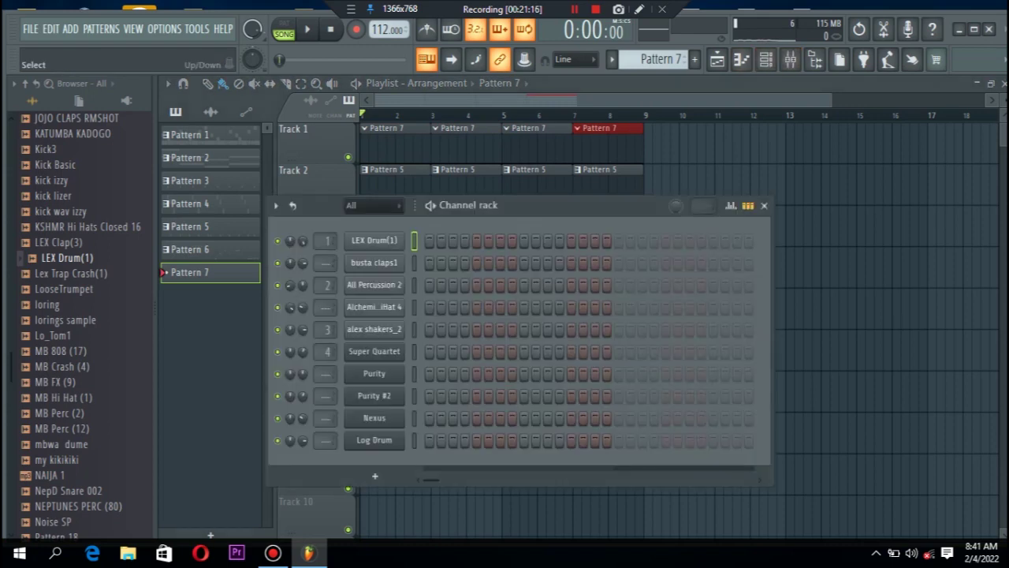
{"action": "right_click", "coordinate": [374, 240]}
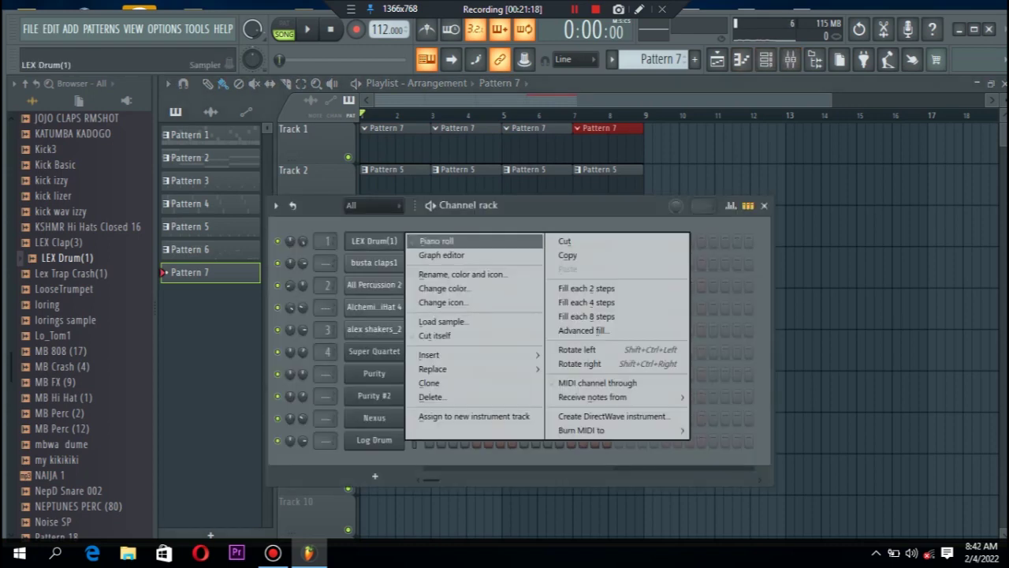
{"action": "left_click", "coordinate": [435, 241]}
{"action": "left_click", "coordinate": [216, 189]}
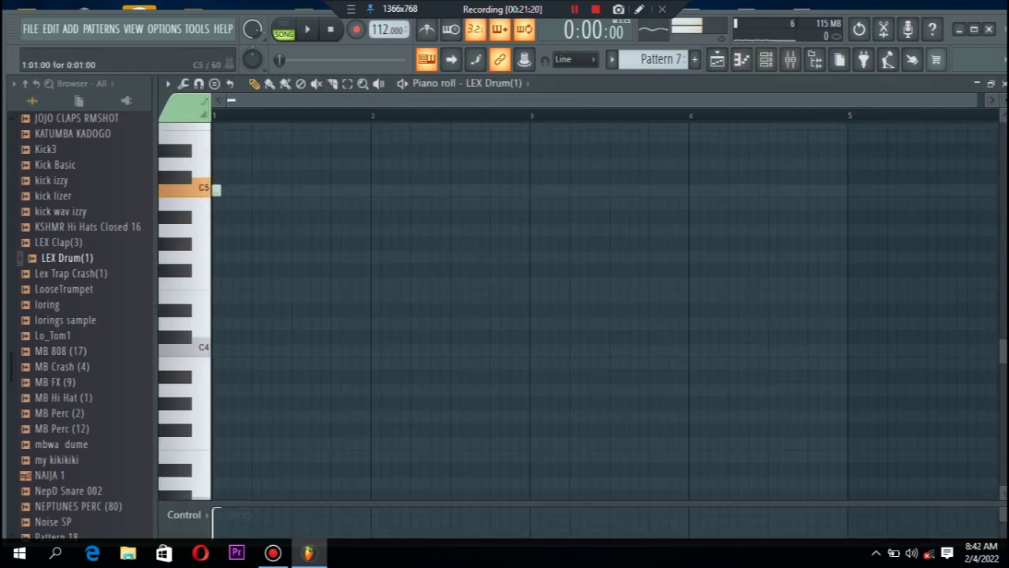
{"action": "key", "text": "space"}
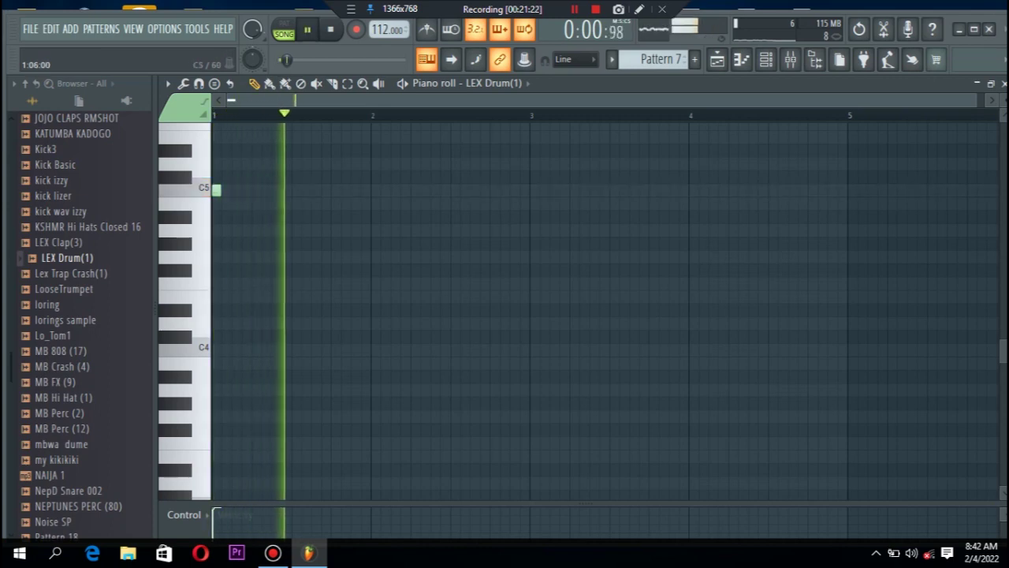
{"action": "left_click", "coordinate": [256, 190]}
{"action": "left_click", "coordinate": [295, 190]}
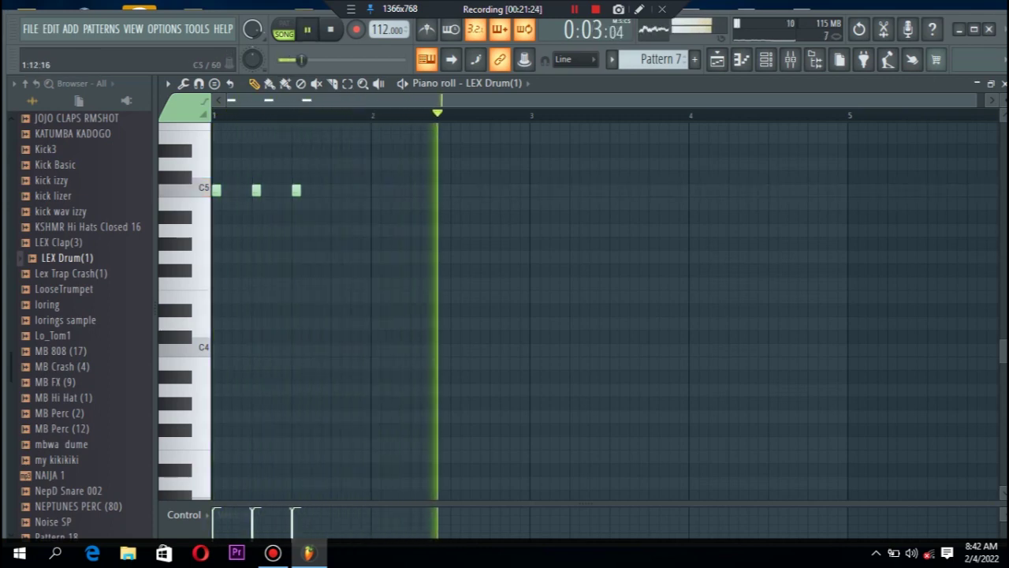
{"action": "left_click", "coordinate": [336, 190]}
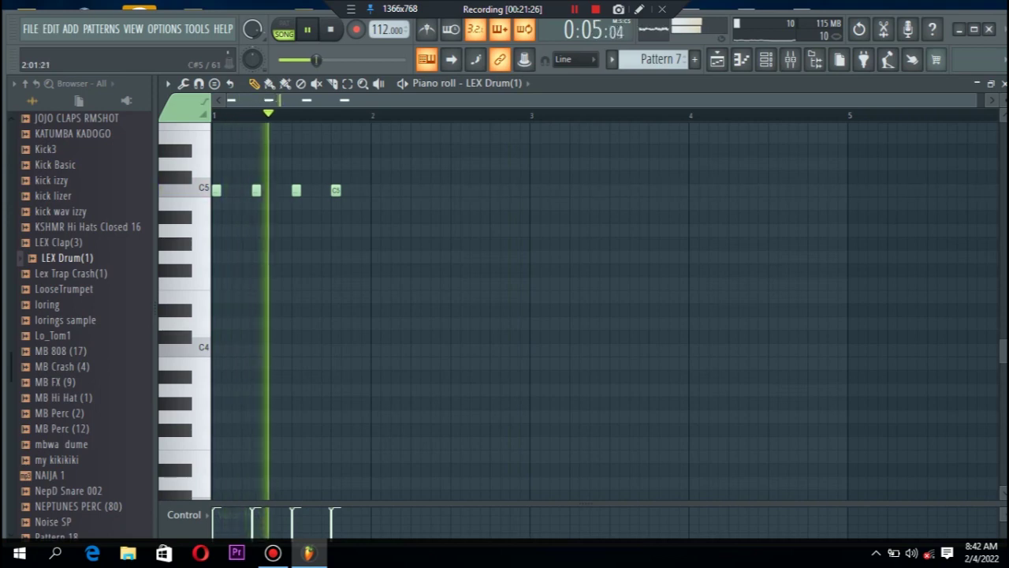
- Duplicate bar 1's C5 kick notes across bars 2 to 4 and play back the arrangement in the Playlist
{"action": "left_click_drag", "start_coordinate": [213, 172], "coordinate": [379, 222]}
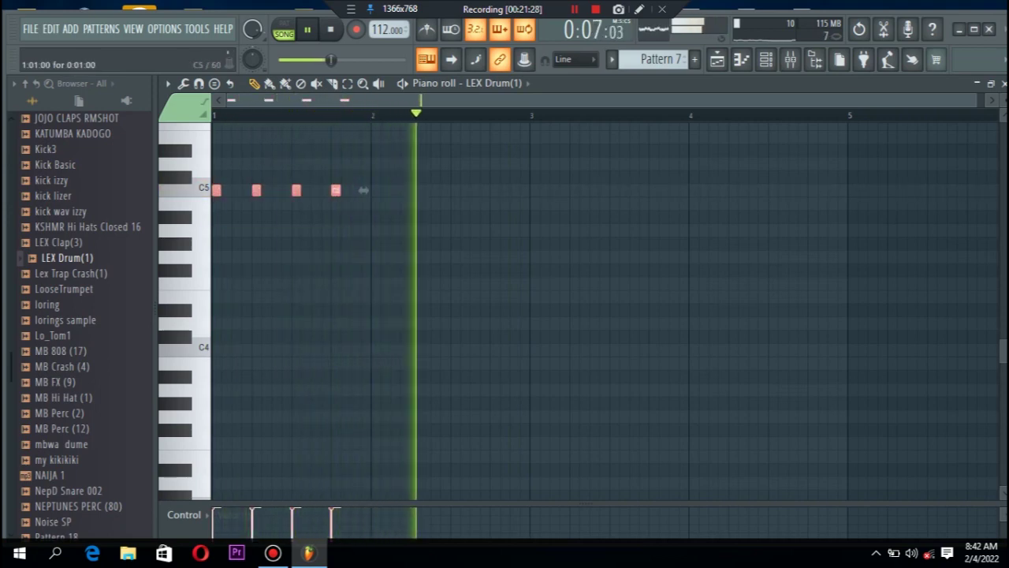
{"action": "key", "text": "ctrl+b"}
{"action": "left_click_drag", "start_coordinate": [366, 190], "coordinate": [376, 190]}
{"action": "left_click_drag", "start_coordinate": [565, 145], "coordinate": [198, 254]}
{"action": "key", "text": "ctrl+b"}
{"action": "key", "text": "ctrl+d"}
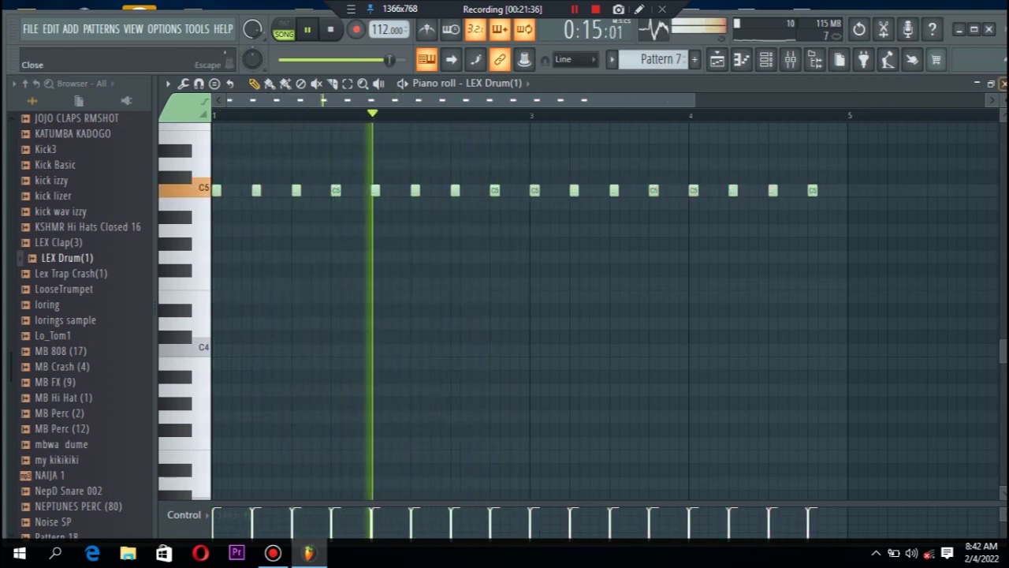
{"action": "left_click", "coordinate": [1003, 83]}
{"action": "key", "text": "F6"}
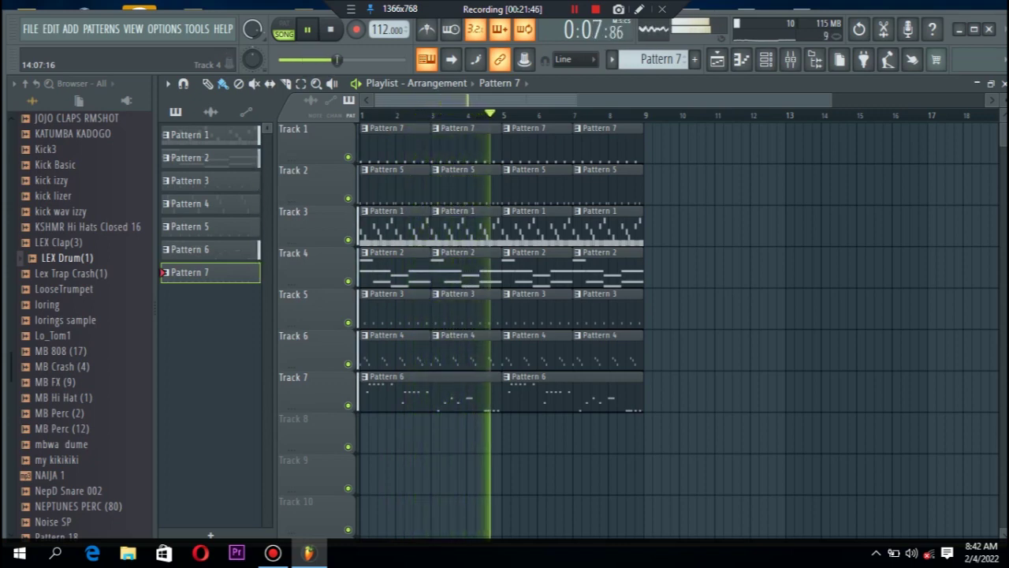
{"action": "key", "text": "space"}
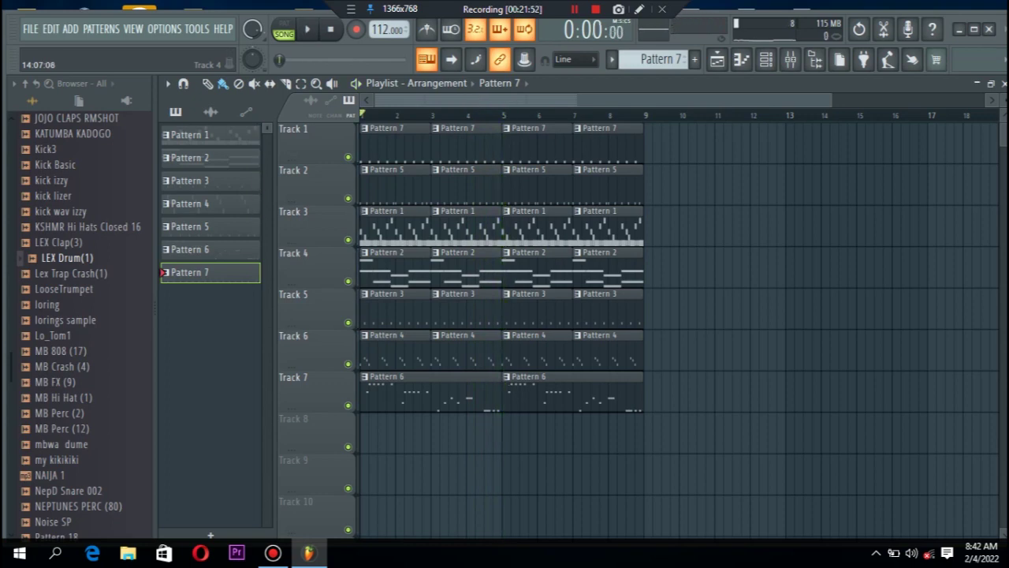
{"action": "left_click_drag", "start_coordinate": [830, 100], "coordinate": [620, 101]}
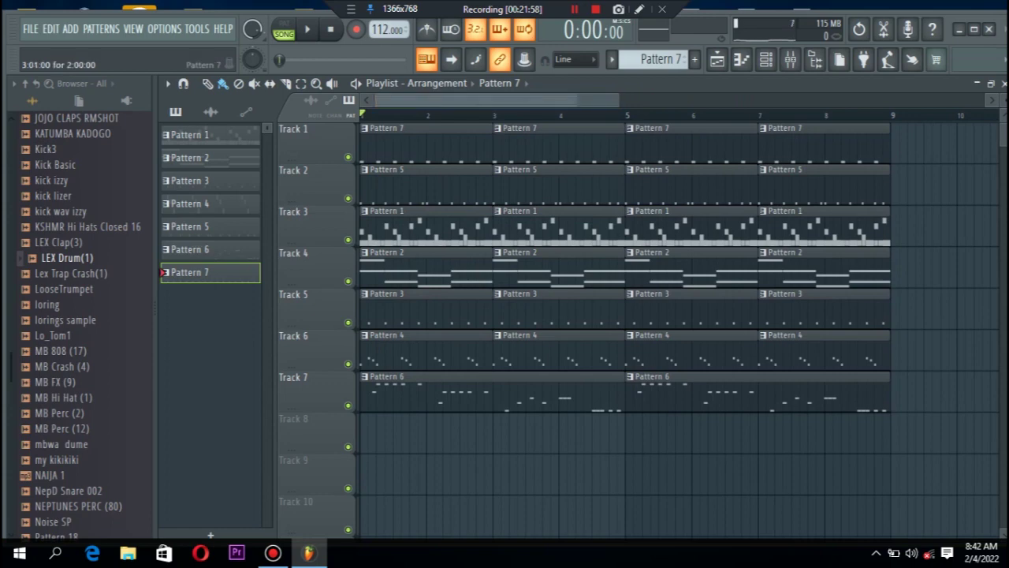